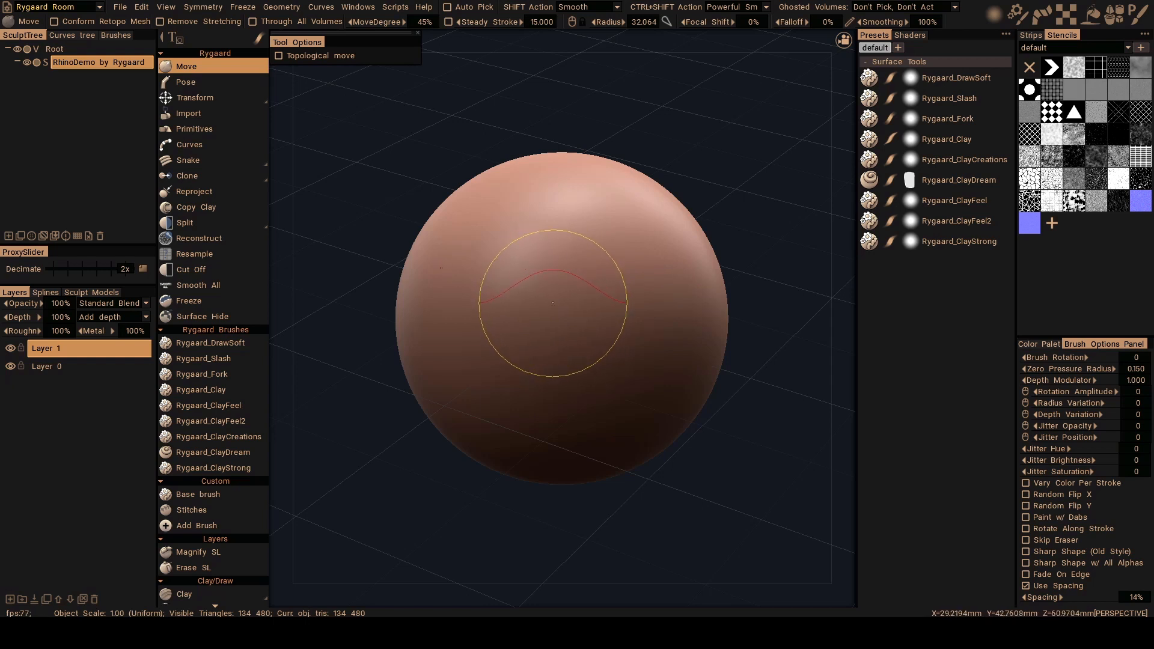
Pull the front of the sphere forward and down into a rounded snout with the Move brush, working in side view.
mouse_move(590, 315)
alt+right_down()
mouse_move(569, 283)
mouse_move(559, 304)
mouse_move(539, 295)
alt+right_up()
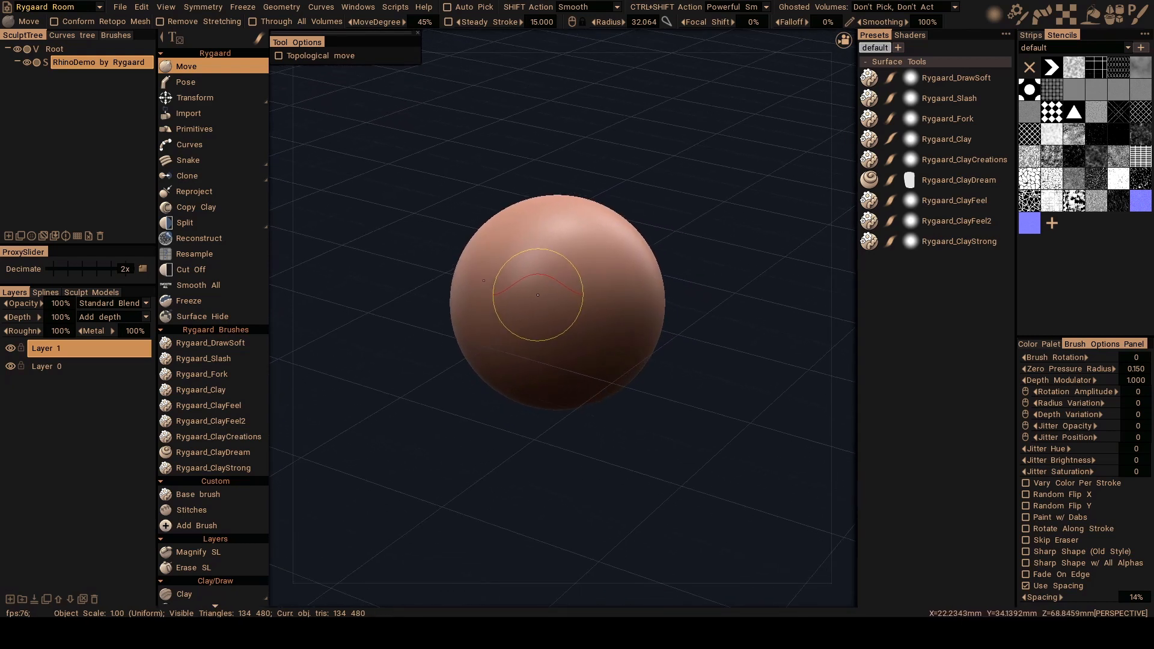
mouse_move(538, 306)
alt+right_down()
mouse_move(556, 314)
mouse_move(516, 312)
alt+right_up()
alt+drag(516, 312, 459, 304)
mouse_move(502, 295)
alt+middle_down()
mouse_move(505, 320)
mouse_move(521, 308)
alt+middle_up()
alt+right_drag(521, 307, 513, 306)
alt+middle_drag(513, 306, 507, 296)
mouse_move(508, 300)
alt+mouse_down()
mouse_move(546, 320)
mouse_move(541, 338)
mouse_move(538, 328)
mouse_move(549, 337)
mouse_move(518, 309)
alt+mouse_up()
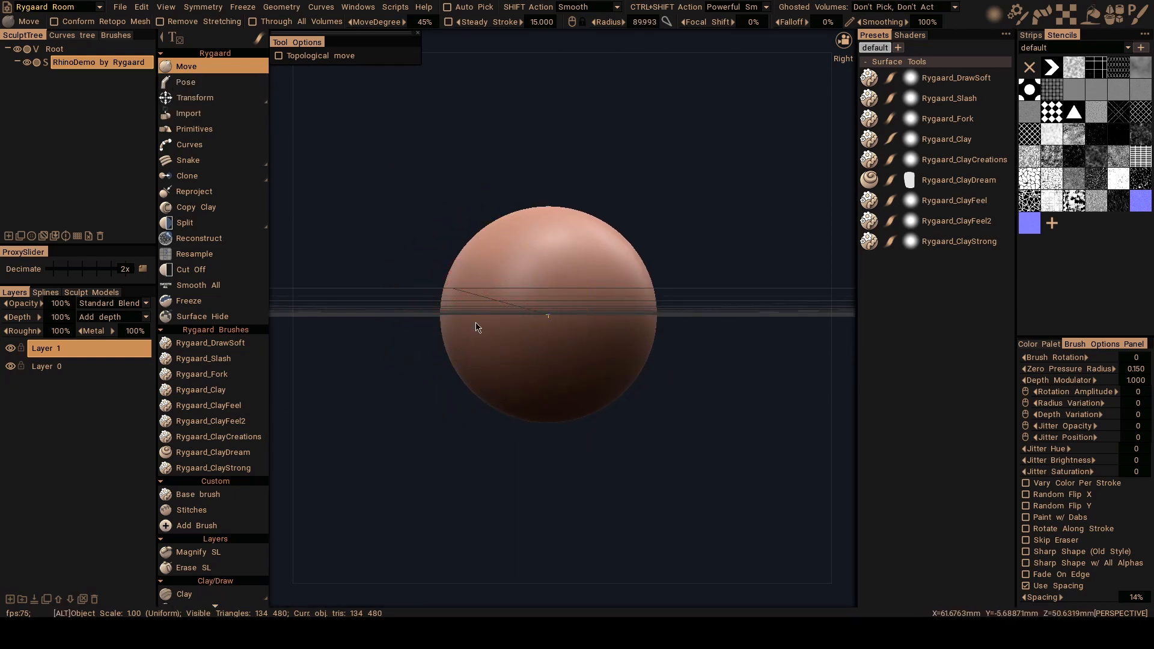
mouse_move(477, 327)
alt+mouse_down()
mouse_move(405, 343)
mouse_move(390, 374)
alt+mouse_up()
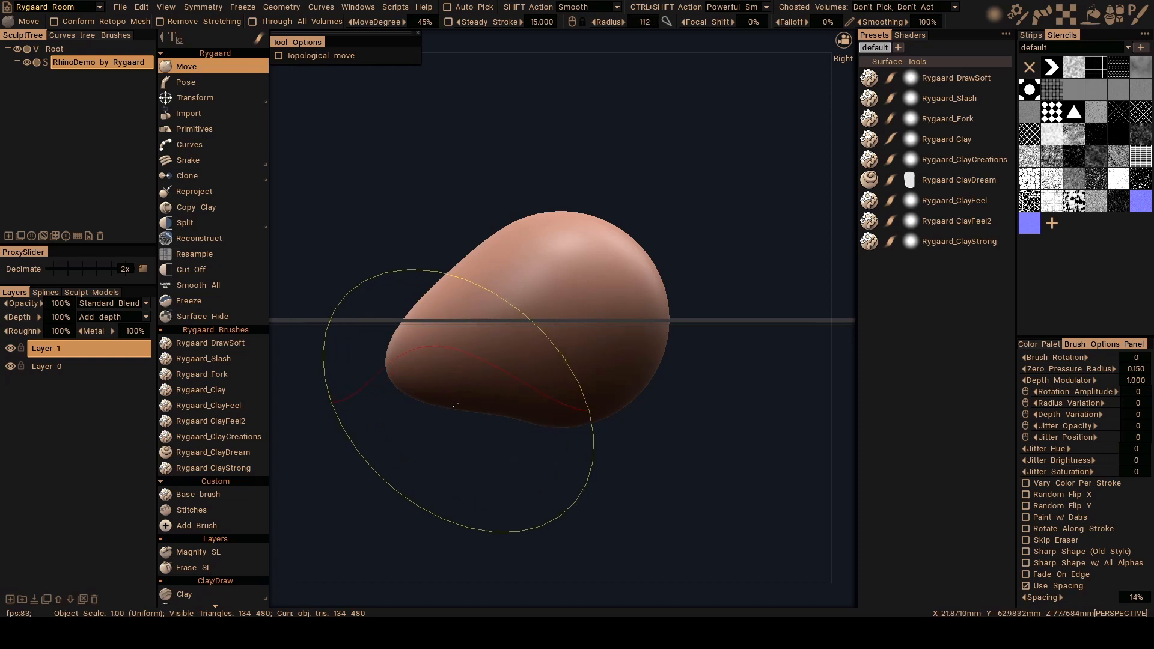
drag(454, 406, 444, 422)
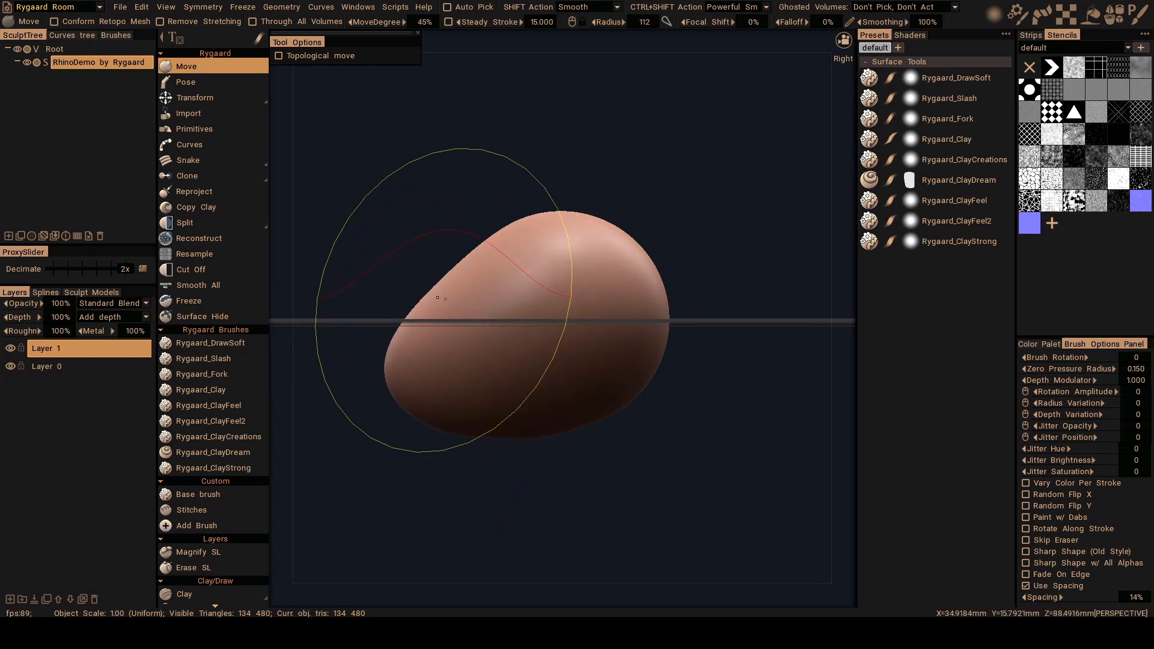
drag(431, 304, 417, 276)
Extend the back of the head upward and backward with the Move brush, and adjust the contours of the underside and snout bridge.
right_drag(412, 296, 404, 300)
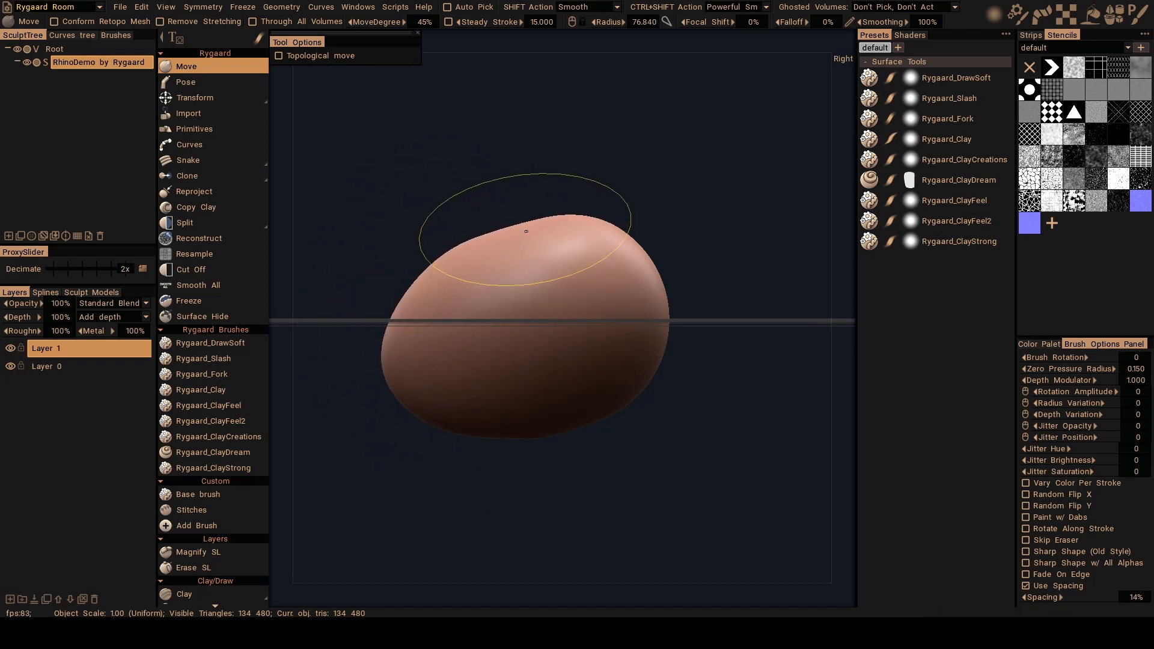
right_drag(529, 208, 565, 198)
drag(580, 207, 655, 198)
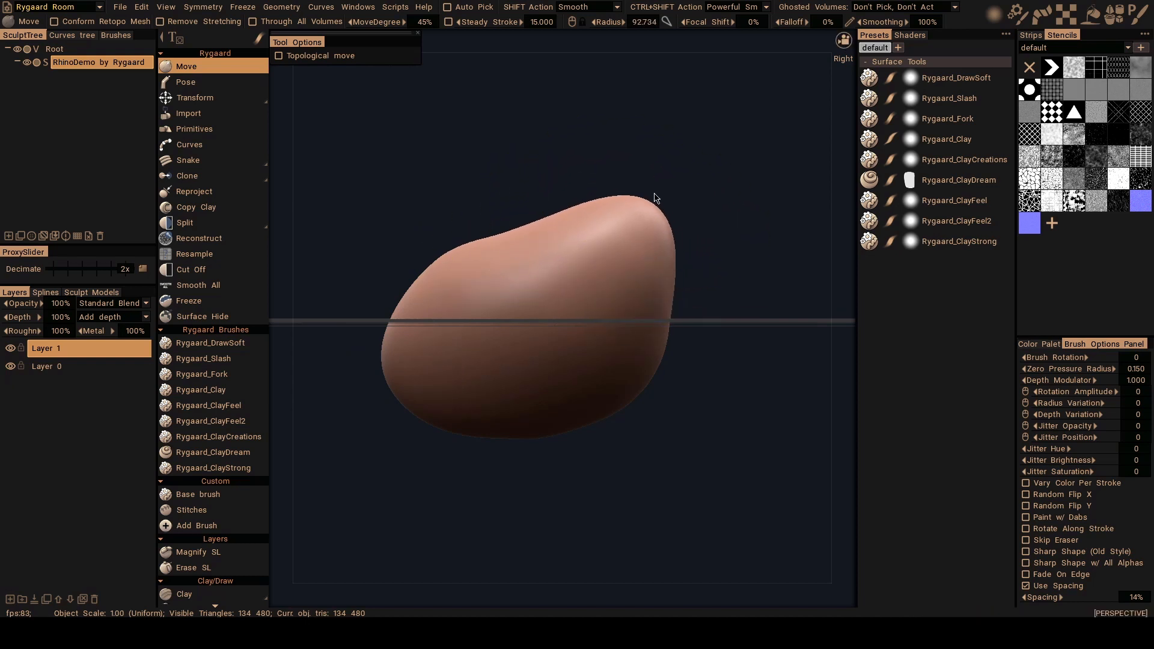
drag(655, 283, 679, 291)
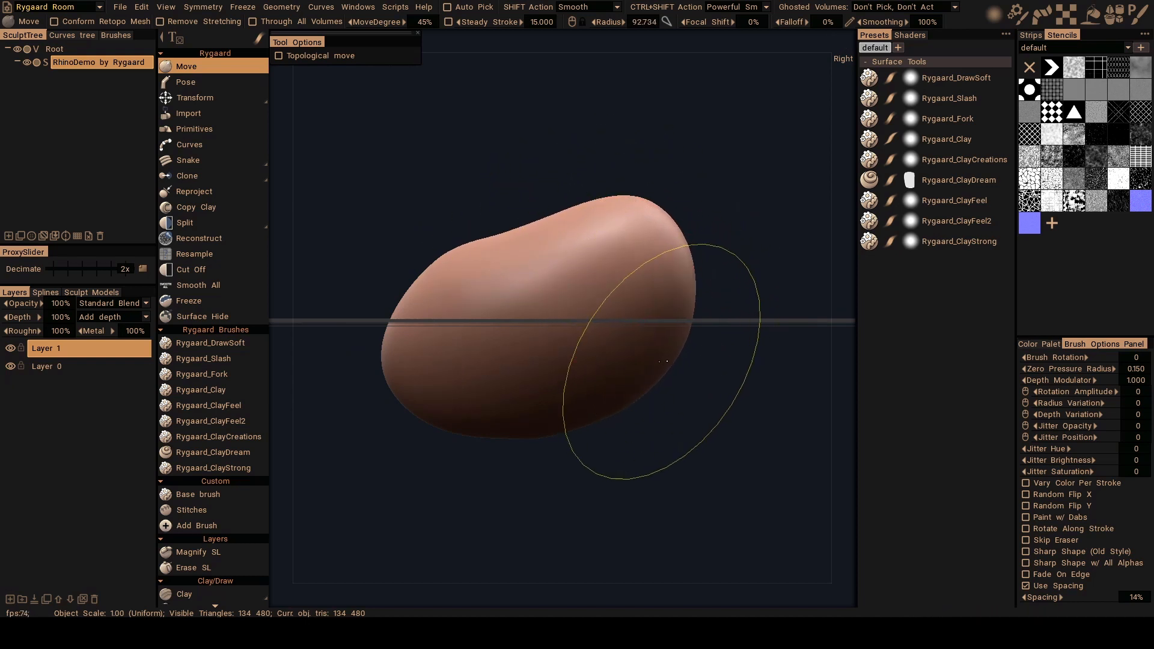
drag(663, 361, 680, 368)
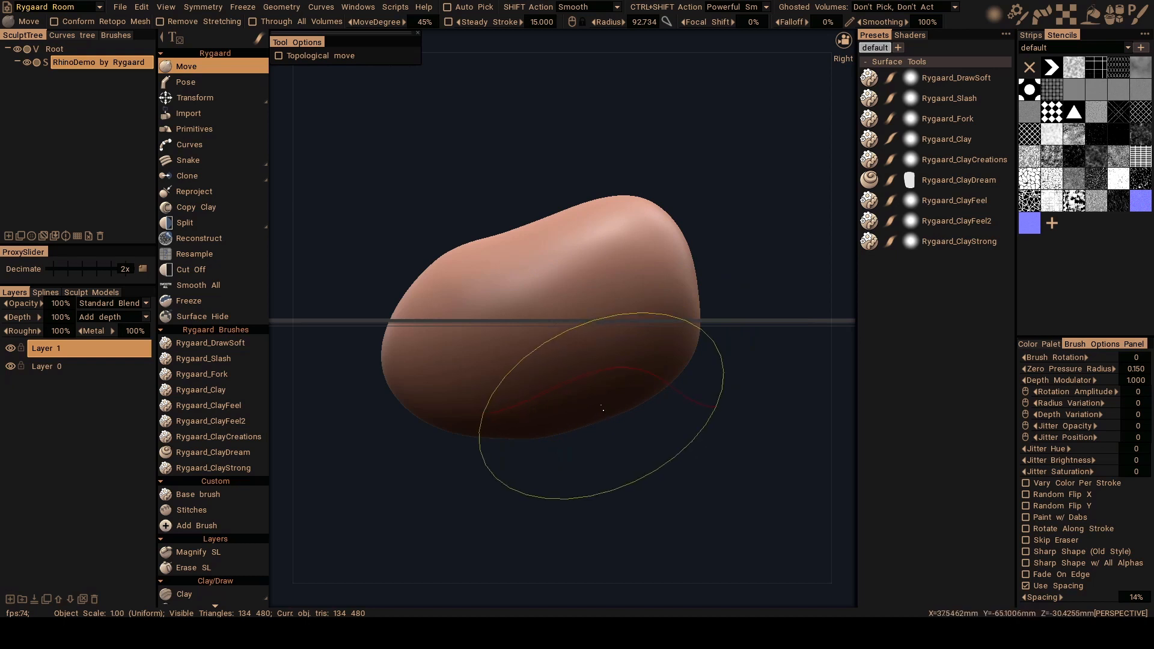
right_drag(505, 430, 492, 434)
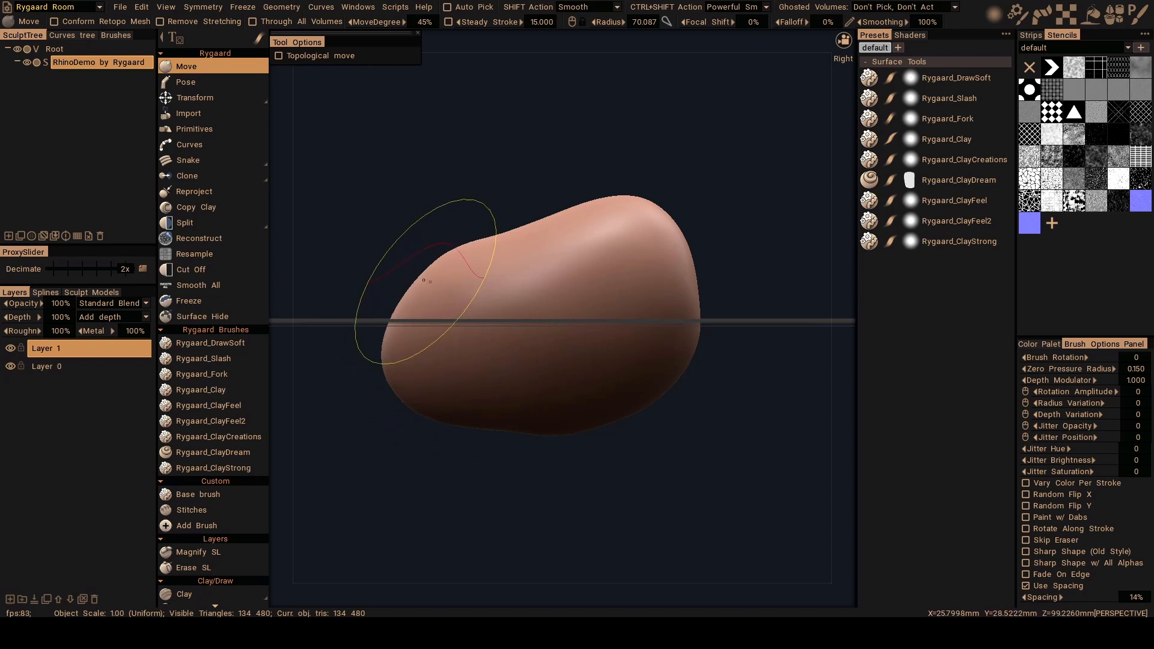
right_drag(432, 277, 428, 277)
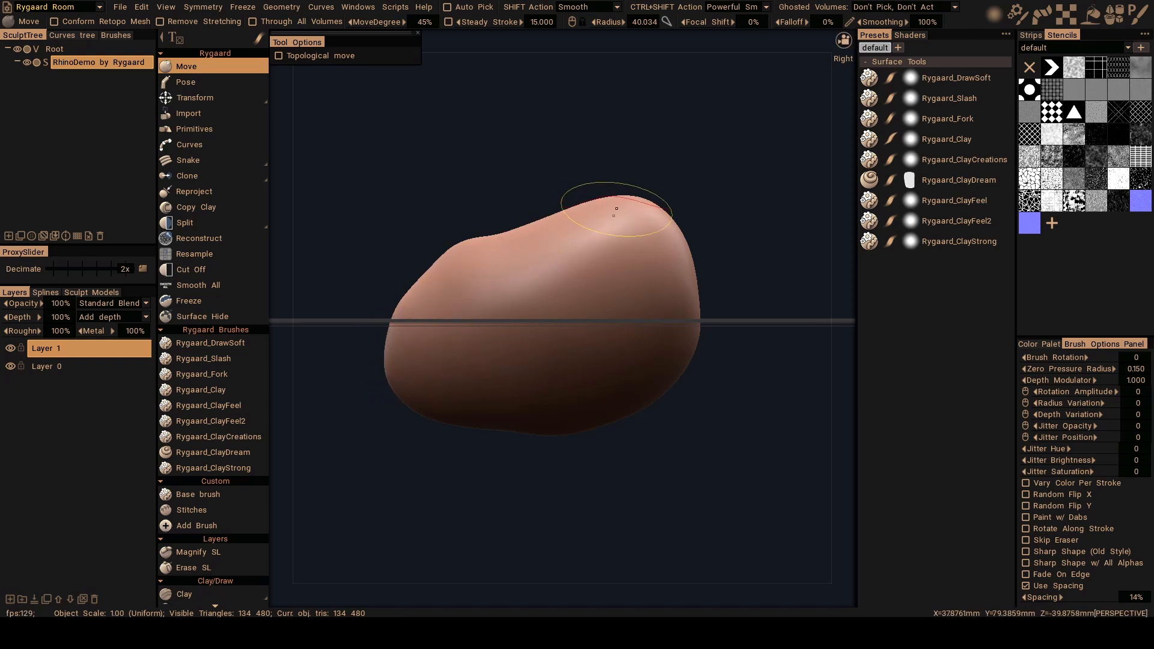
Pull the back of the skull up into a tall rounded crown and push out the rear corner of the jaw with Move.
drag(633, 208, 690, 146)
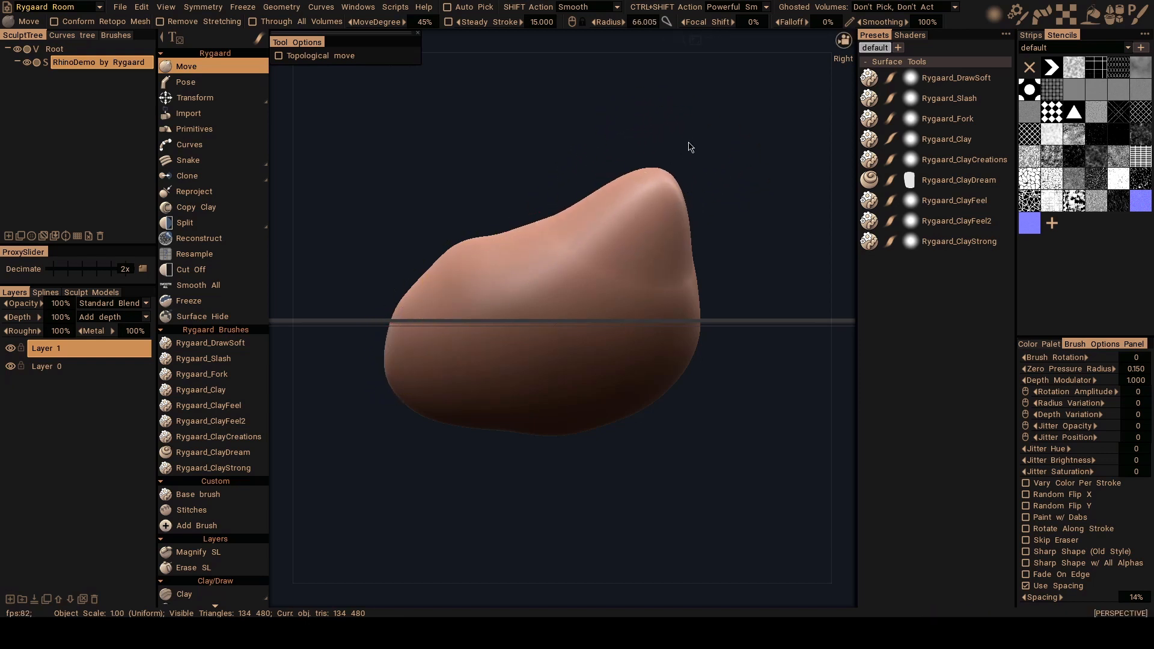
right_drag(681, 235, 704, 235)
mouse_move(672, 232)
mouse_down()
mouse_move(693, 178)
mouse_move(667, 175)
mouse_move(680, 164)
mouse_move(691, 243)
mouse_up()
right_drag(678, 355, 656, 355)
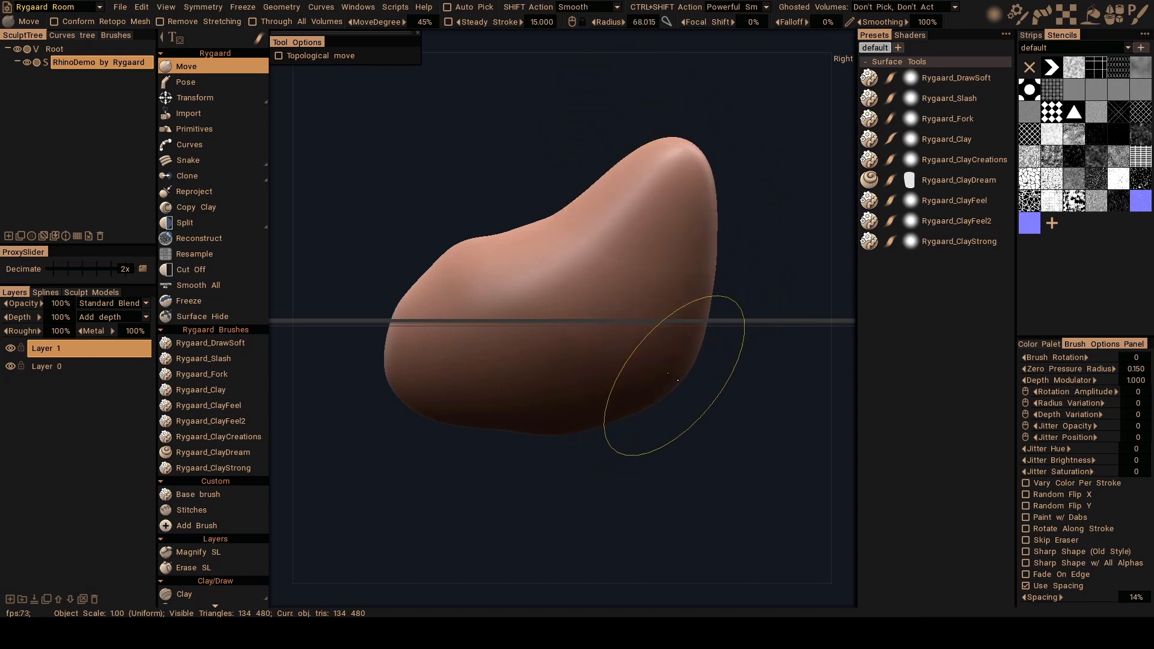
mouse_move(675, 366)
mouse_down()
mouse_move(687, 362)
mouse_move(650, 400)
mouse_move(659, 395)
mouse_up()
right_drag(659, 394, 631, 394)
drag(669, 383, 688, 391)
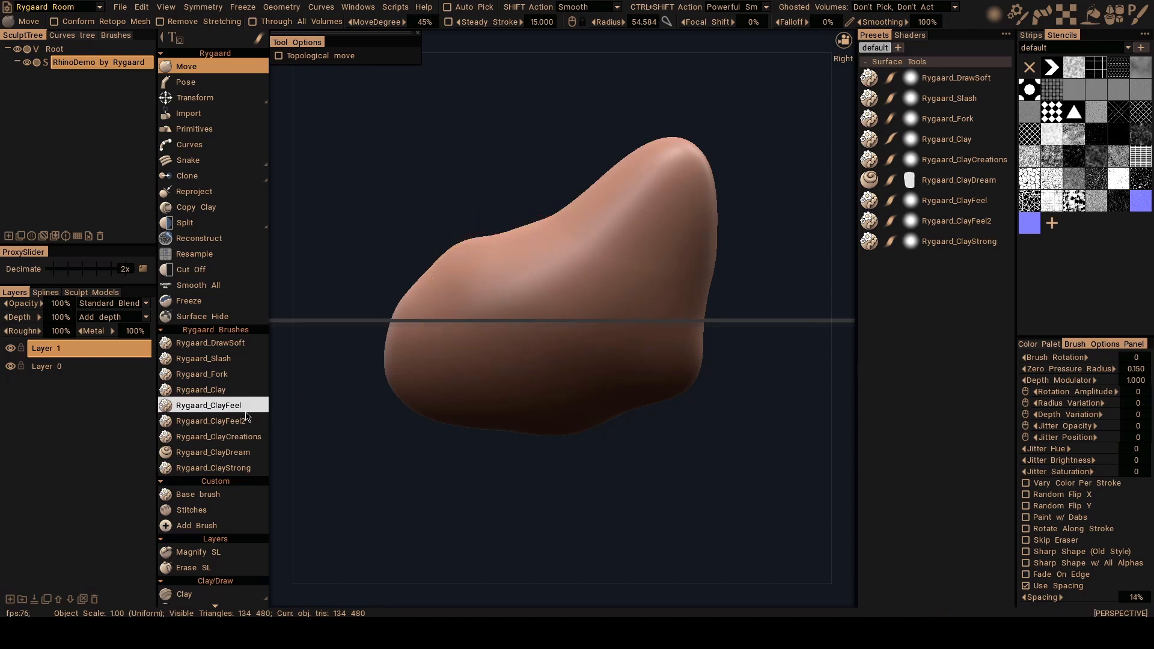
Activate the Rygaard_ClayDream brush and hide the viewport grid.
click(232, 457)
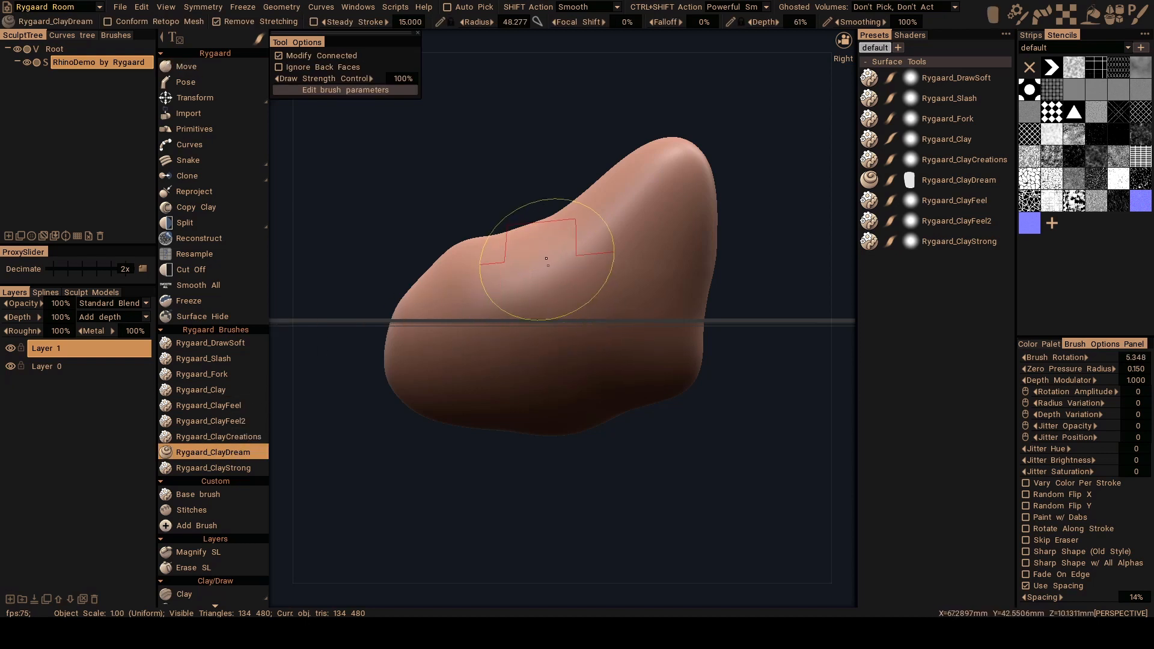
key(alt)
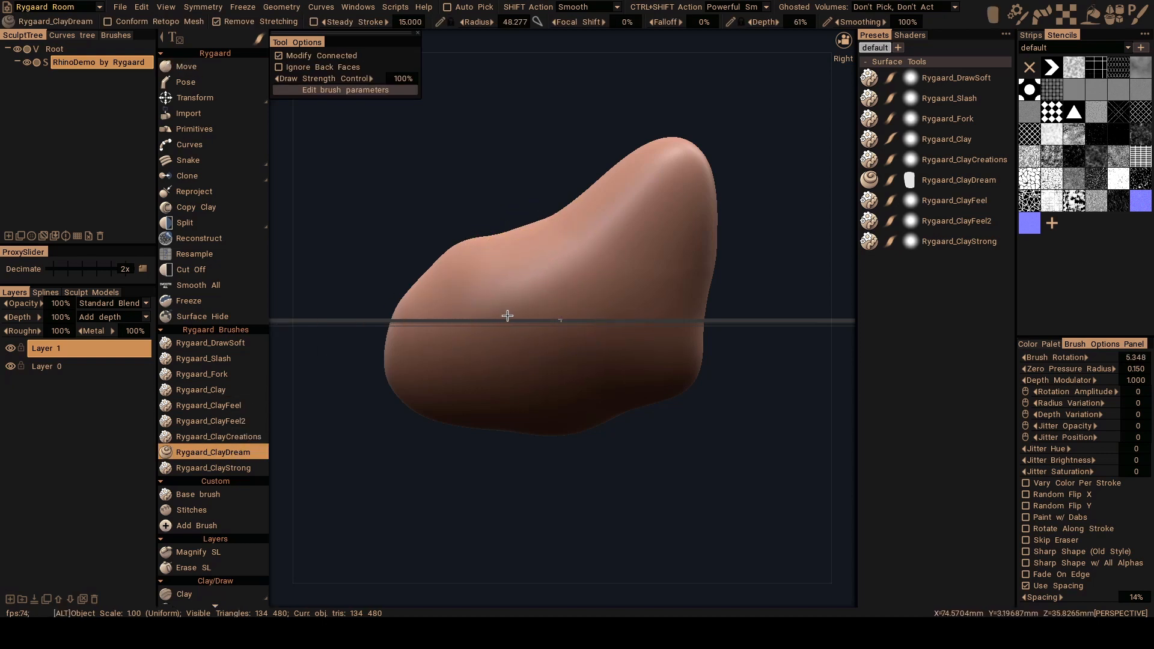
alt+drag(502, 321, 529, 235)
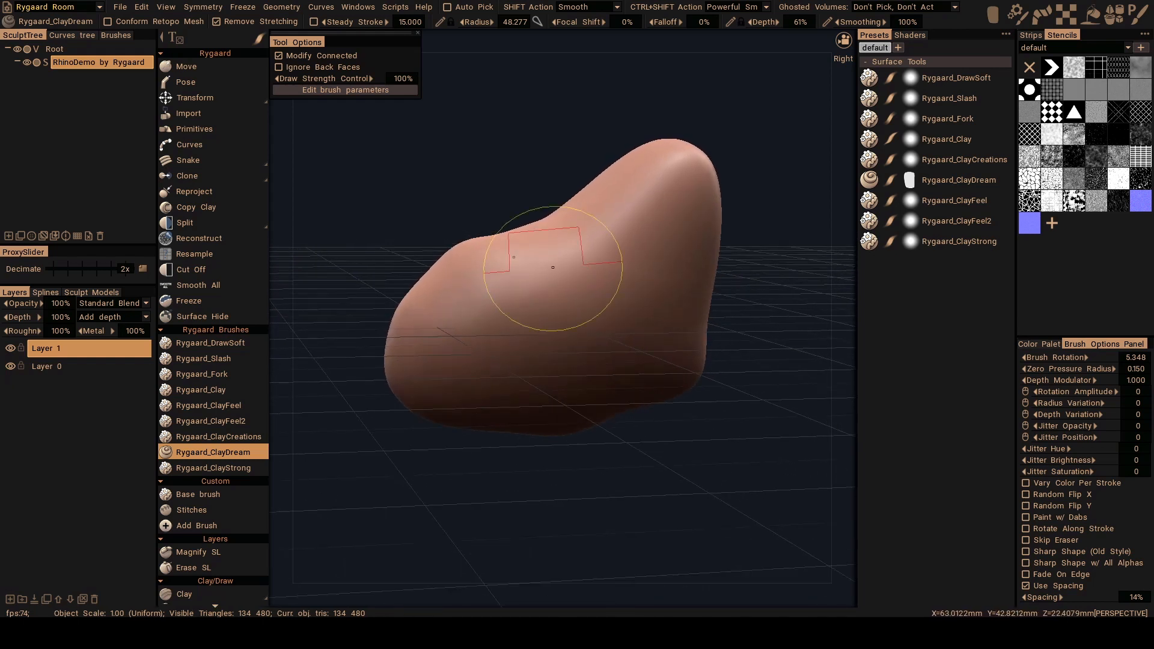
click(736, 41)
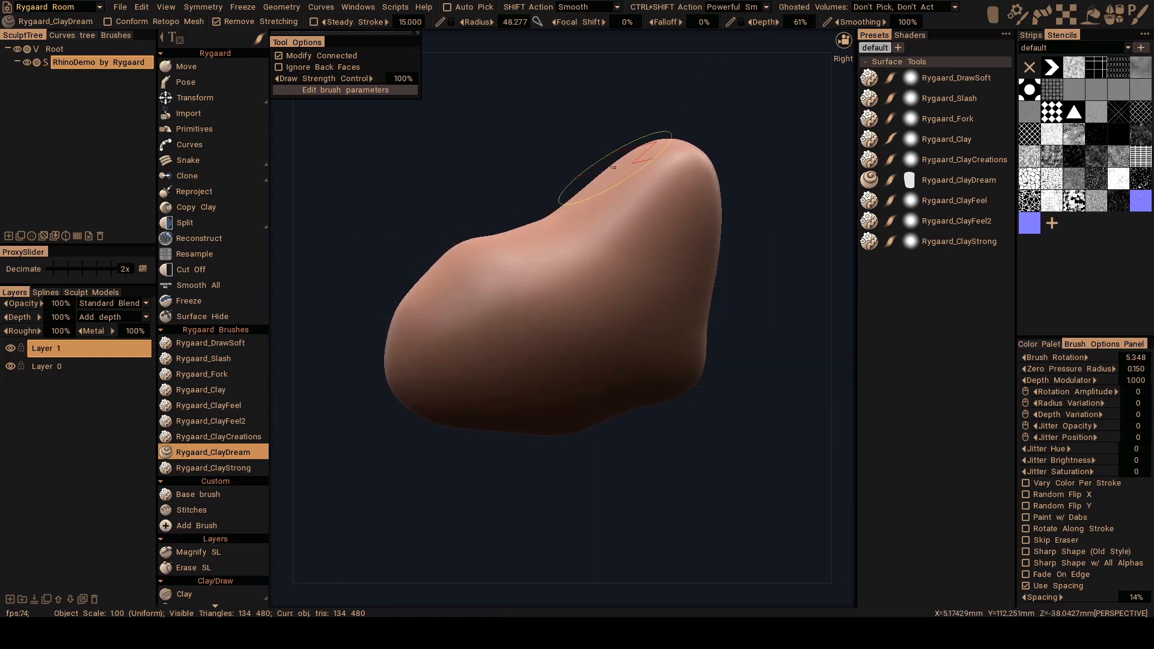
Carve a deep eye socket in the side of the head and a nostril with a mouth crease at the snout tip.
mouse_move(553, 296)
alt+mouse_down()
mouse_move(534, 303)
mouse_move(544, 296)
mouse_move(545, 329)
mouse_move(548, 284)
mouse_move(520, 304)
mouse_move(507, 296)
mouse_move(587, 279)
mouse_move(502, 283)
mouse_move(571, 283)
mouse_move(540, 294)
mouse_move(529, 282)
mouse_move(542, 345)
mouse_move(490, 305)
mouse_move(507, 326)
mouse_move(538, 330)
mouse_move(572, 303)
mouse_move(550, 337)
mouse_move(566, 324)
mouse_move(593, 330)
mouse_move(554, 321)
alt+mouse_up()
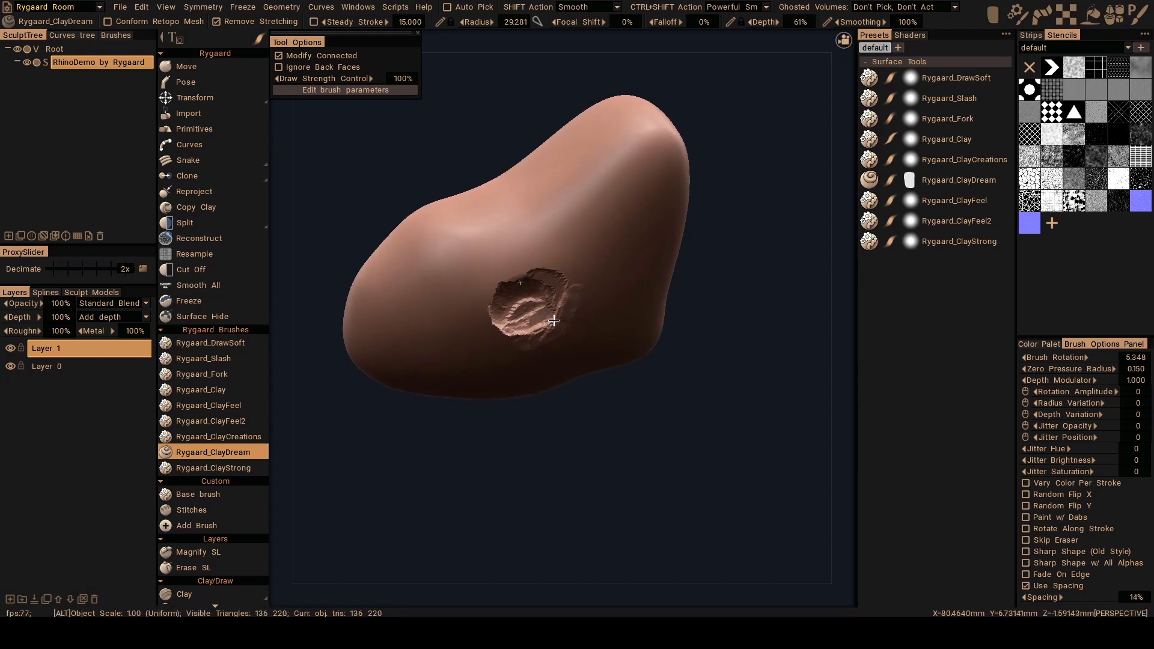
mouse_move(554, 378)
alt+mouse_down()
mouse_move(528, 404)
mouse_move(567, 391)
mouse_move(552, 415)
alt+mouse_up()
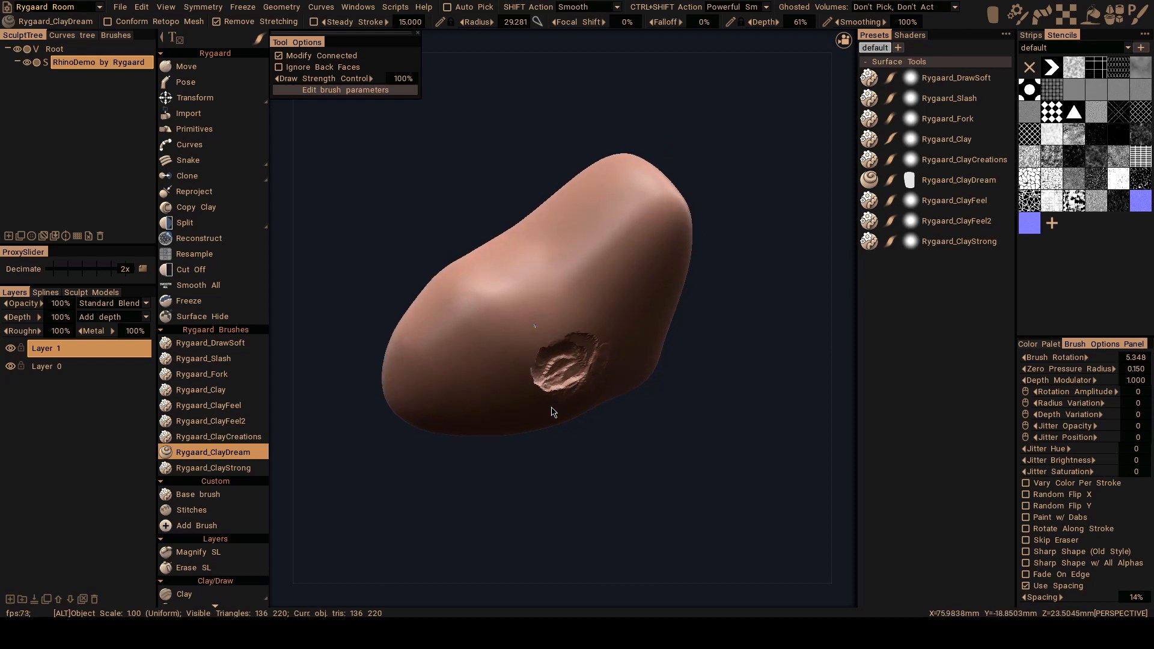
mouse_move(554, 291)
alt+mouse_down()
mouse_move(549, 324)
mouse_move(496, 279)
mouse_move(526, 311)
alt+mouse_up()
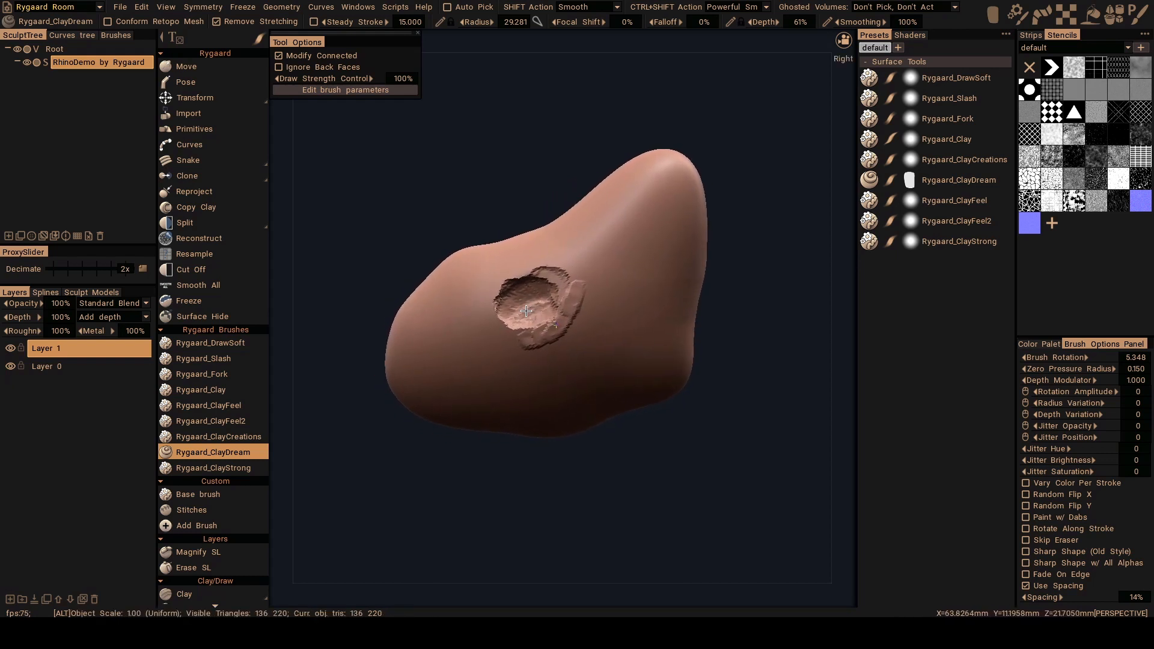
ctrl+drag(418, 363, 414, 360)
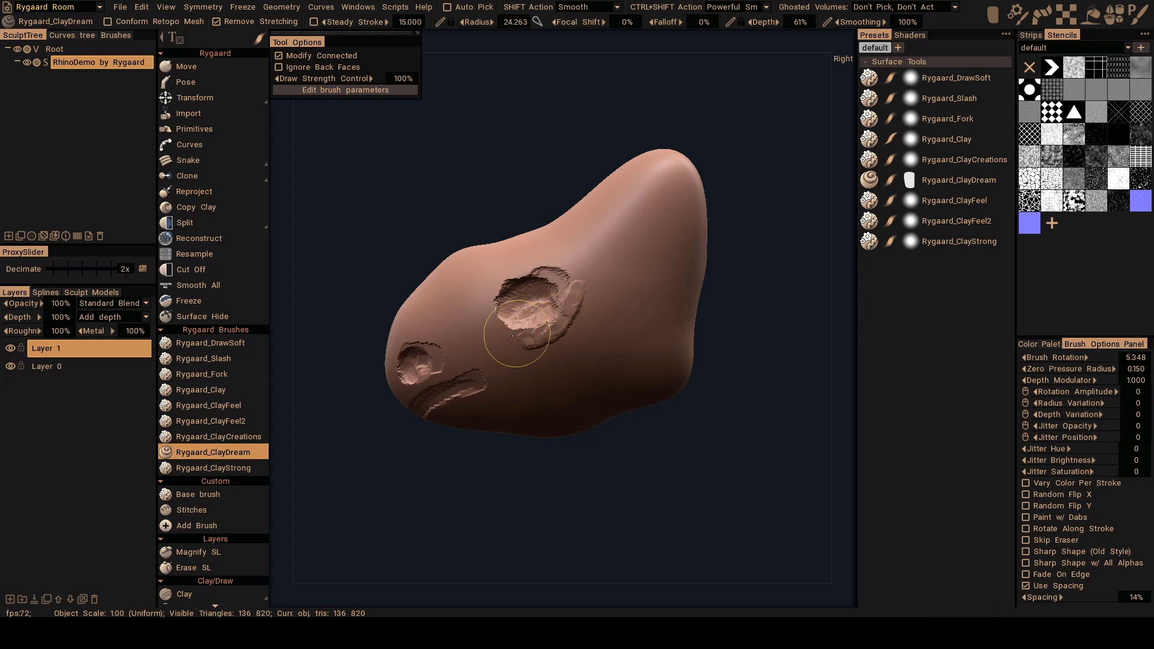
Sculpt a brow ridge above the eye socket and a raised cheek ridge behind it with the ClayDream brush.
drag(512, 335, 570, 317)
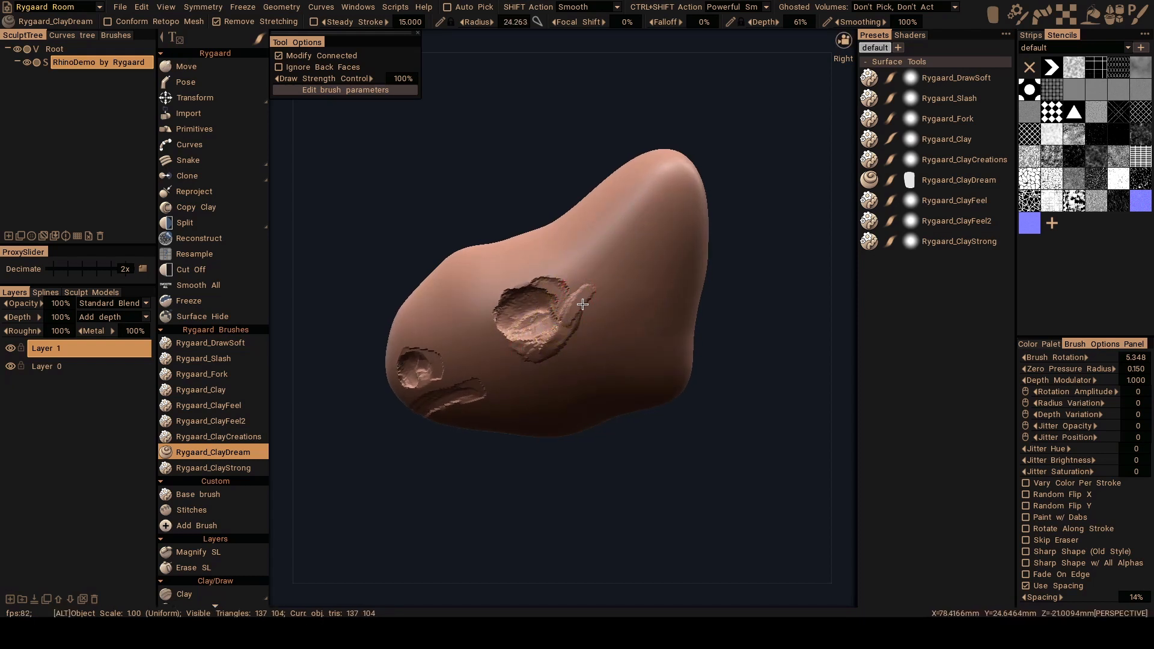
mouse_move(579, 301)
alt+mouse_down()
mouse_move(583, 318)
mouse_move(619, 300)
mouse_move(587, 360)
alt+mouse_up()
alt+drag(494, 300, 511, 333)
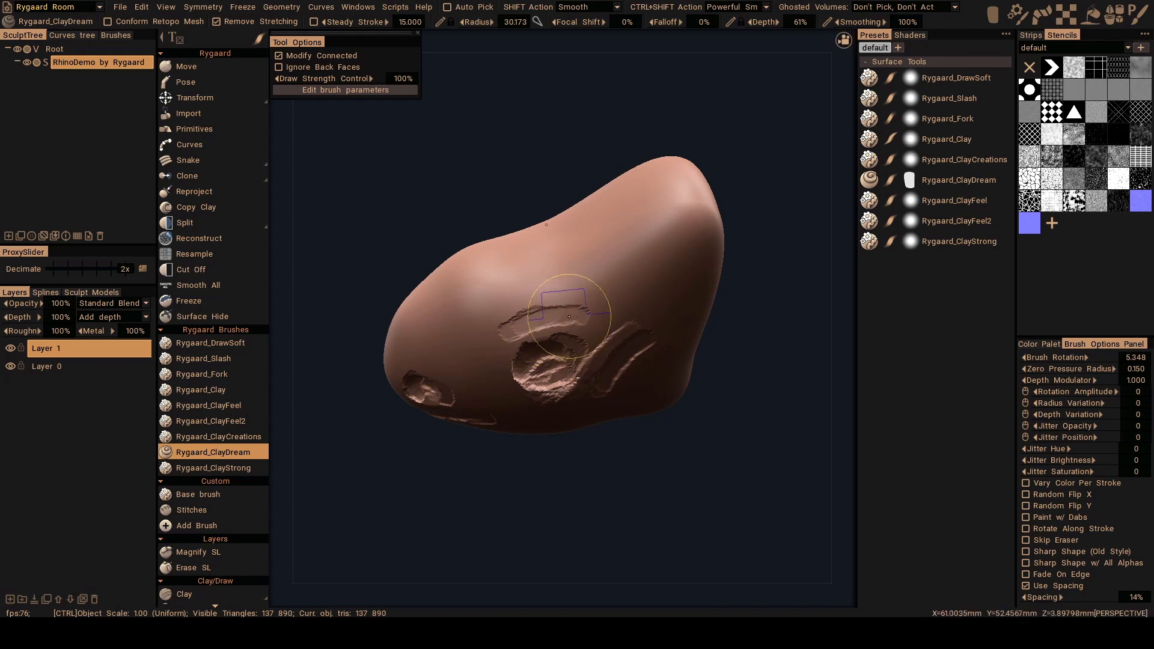
mouse_move(600, 300)
alt+mouse_down()
mouse_move(613, 263)
mouse_move(594, 244)
mouse_move(636, 281)
mouse_move(587, 308)
mouse_move(570, 304)
alt+mouse_up()
right_drag(521, 300, 500, 301)
mouse_move(521, 301)
alt+mouse_down()
mouse_move(500, 311)
mouse_move(521, 322)
mouse_move(521, 309)
mouse_move(505, 313)
mouse_move(533, 325)
mouse_move(575, 295)
alt+mouse_up()
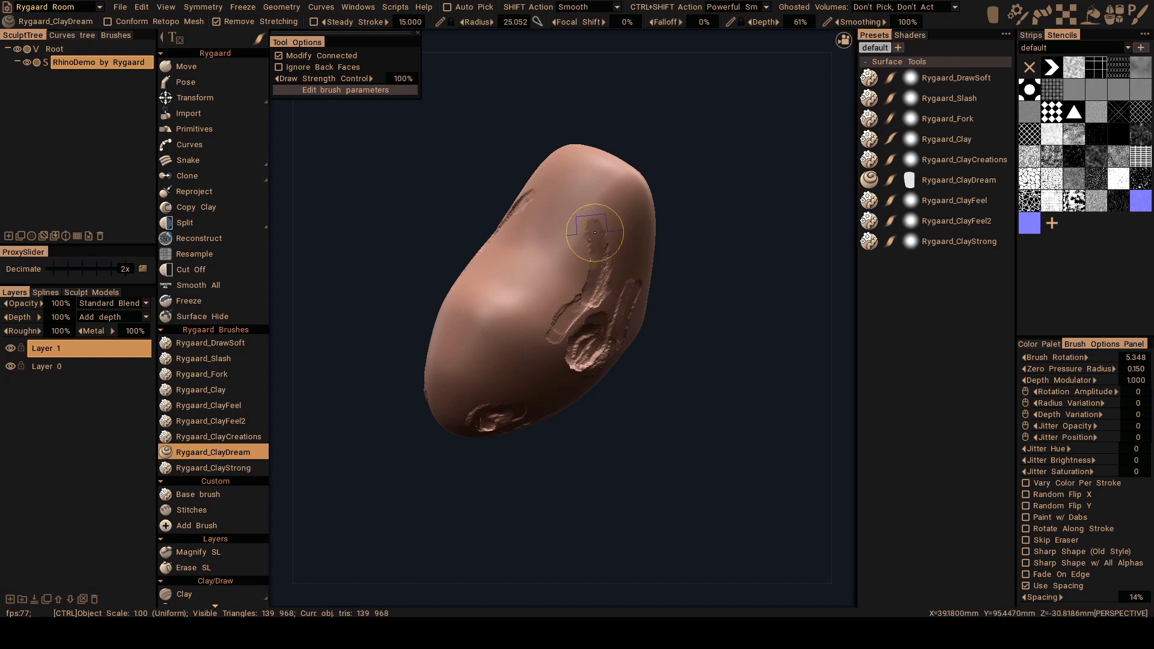
Sculpt ridges running from the brow up the forehead and around the front of the crown.
alt+middle_drag(595, 233, 587, 320)
mouse_move(588, 319)
alt+mouse_down()
mouse_move(596, 324)
mouse_move(562, 258)
mouse_move(568, 240)
mouse_move(579, 296)
mouse_move(648, 253)
mouse_move(576, 275)
mouse_move(582, 262)
alt+mouse_up()
scroll(591, 316, up, 3)
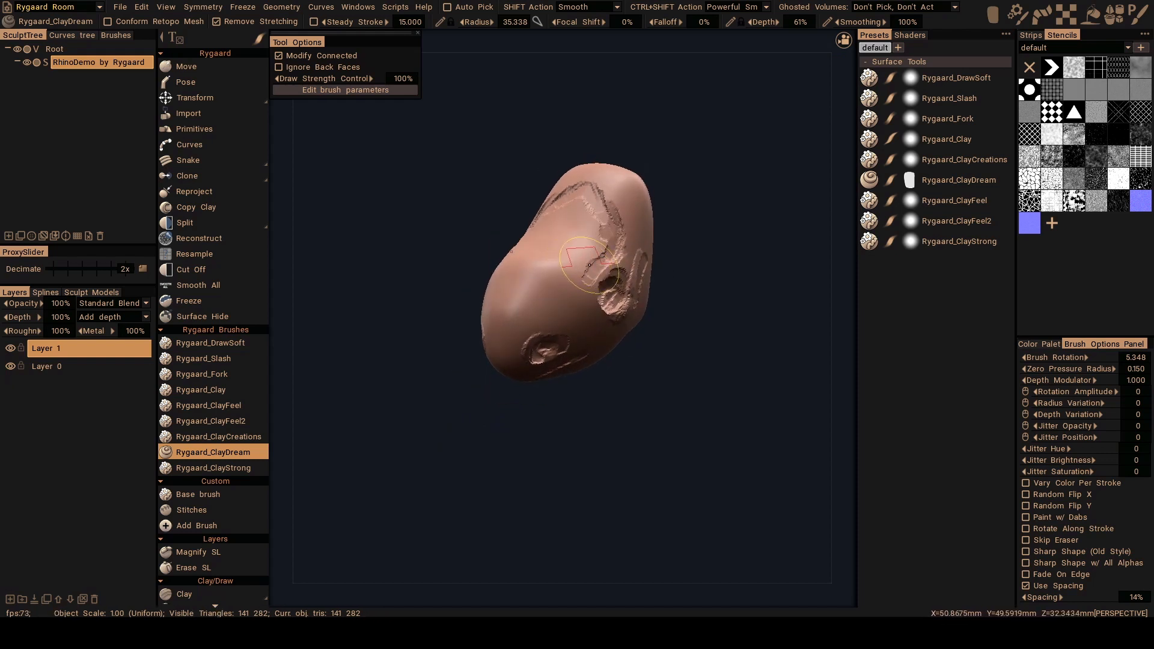
mouse_move(571, 267)
alt+mouse_down()
mouse_move(582, 277)
mouse_move(559, 268)
mouse_move(601, 271)
mouse_move(582, 291)
mouse_move(581, 262)
mouse_move(619, 201)
alt+mouse_up()
alt+middle_drag(621, 162, 583, 267)
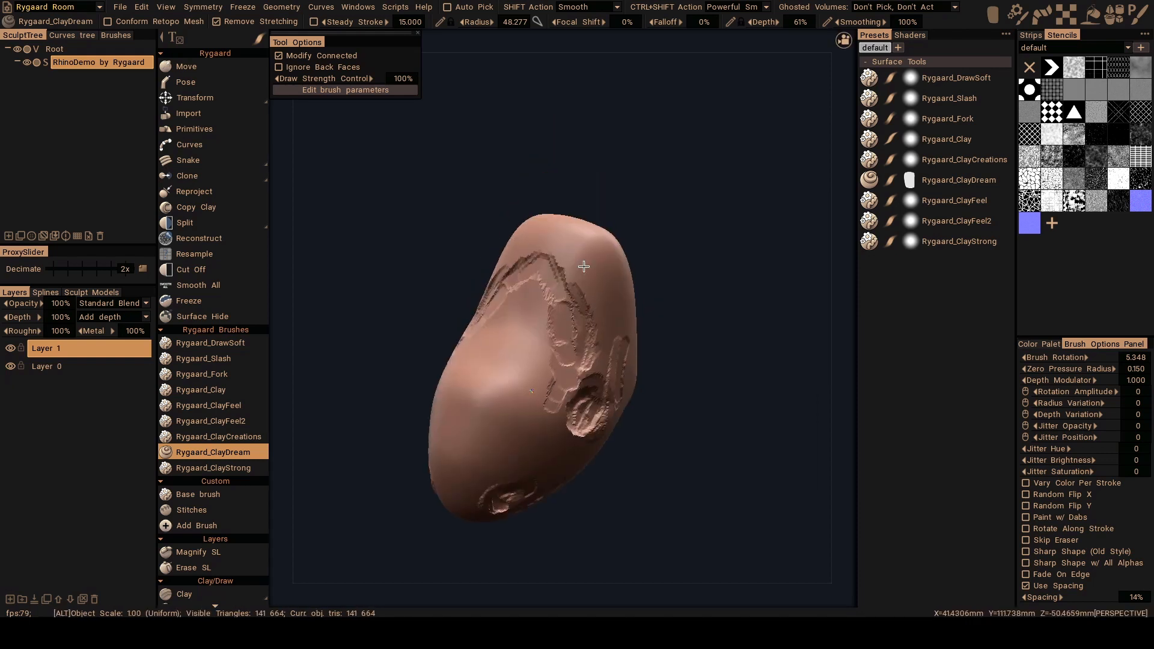
drag(583, 266, 545, 294)
alt+middle_drag(524, 403, 585, 273)
mouse_move(585, 273)
alt+mouse_down()
mouse_move(557, 265)
mouse_move(553, 293)
alt+mouse_up()
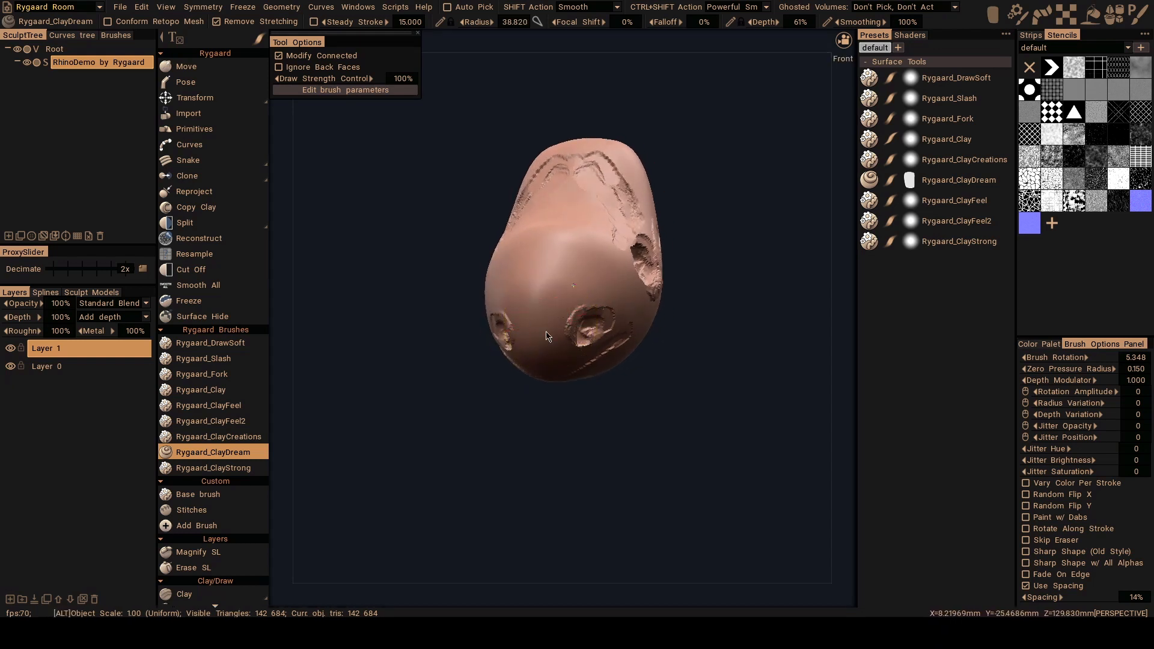
Build up the lips and rough skin folds around the nostrils, and carve a ridge along the snout toward the eye.
mouse_move(547, 336)
alt+mouse_down()
mouse_move(508, 299)
mouse_move(505, 337)
mouse_move(542, 322)
mouse_move(513, 305)
alt+mouse_up()
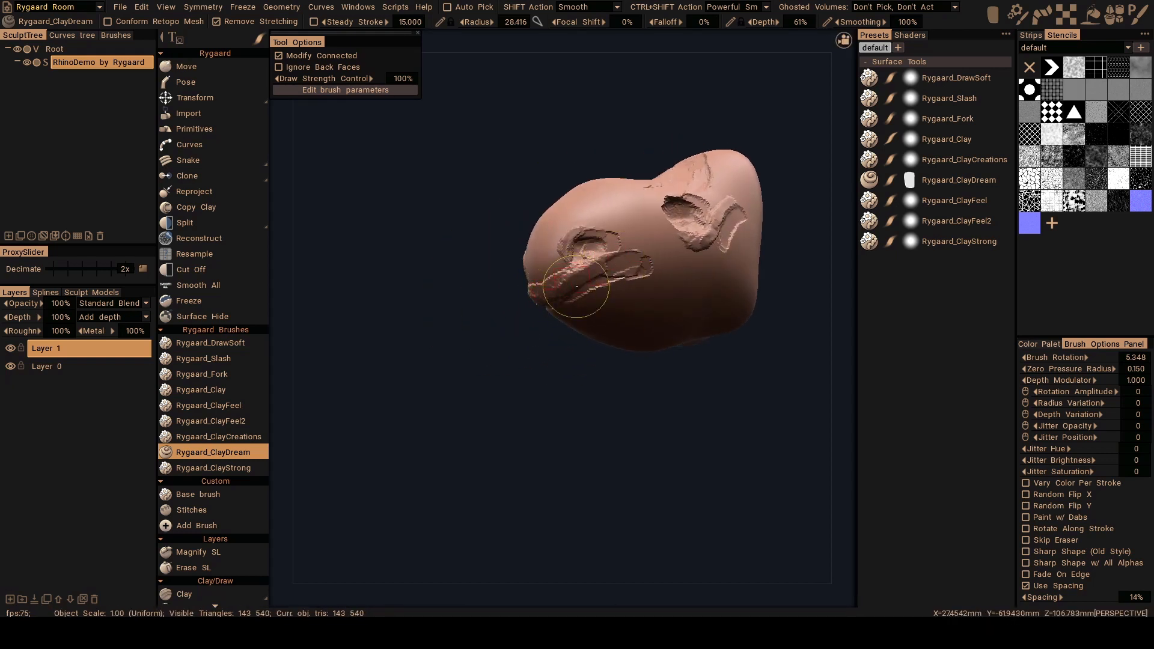
mouse_move(576, 286)
alt+mouse_down()
mouse_move(575, 307)
mouse_move(524, 317)
mouse_move(553, 320)
mouse_move(573, 292)
mouse_move(597, 317)
mouse_move(552, 315)
alt+mouse_up()
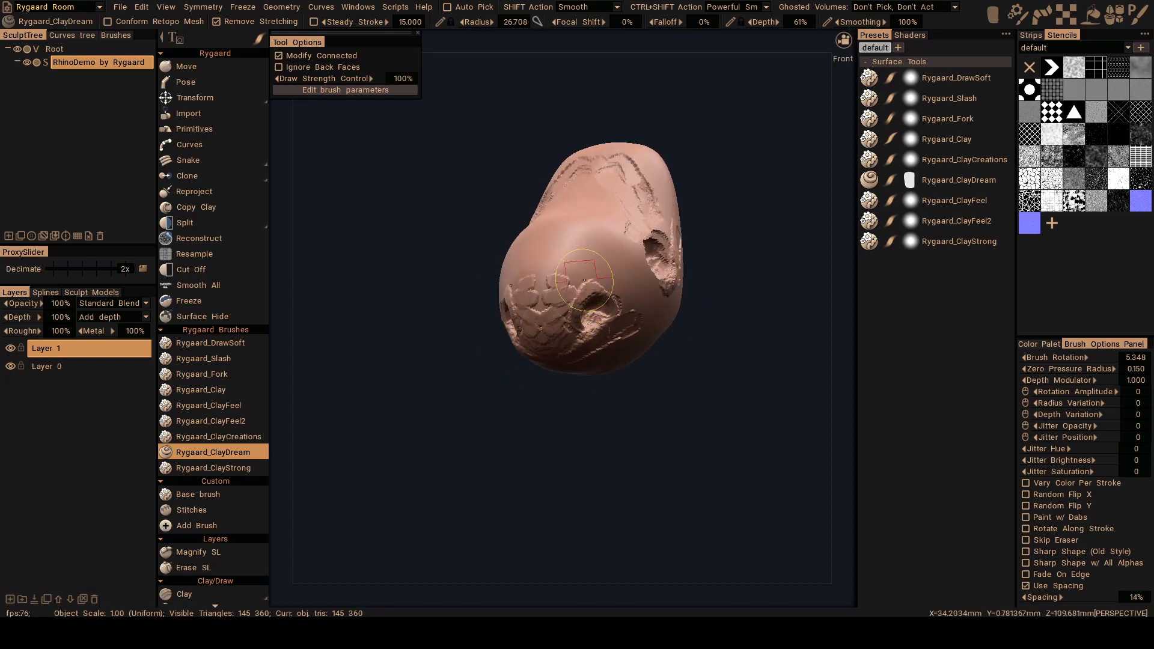
mouse_move(584, 280)
alt+mouse_down()
mouse_move(538, 306)
mouse_move(511, 300)
mouse_move(513, 279)
mouse_move(533, 287)
mouse_move(538, 304)
mouse_move(526, 306)
mouse_move(528, 288)
mouse_move(553, 314)
mouse_move(508, 290)
mouse_move(534, 302)
mouse_move(515, 295)
mouse_move(494, 310)
alt+mouse_up()
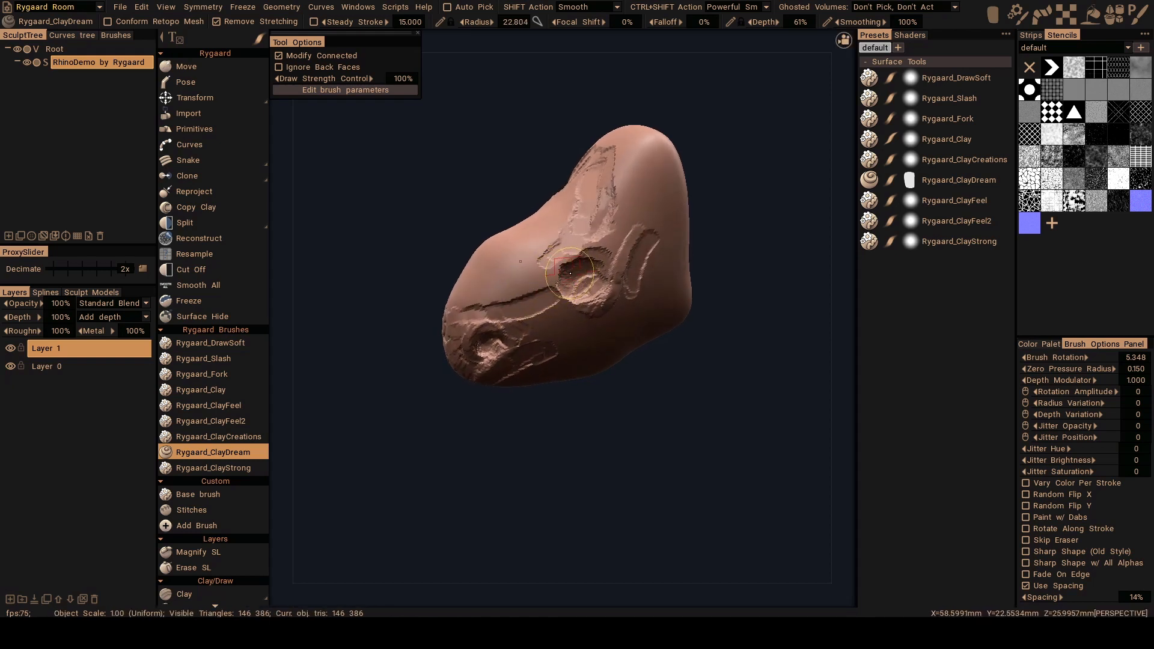
Rework the clay around the eye and snout side, and carve round horn bases on the nose and forehead.
alt+drag(569, 283, 562, 292)
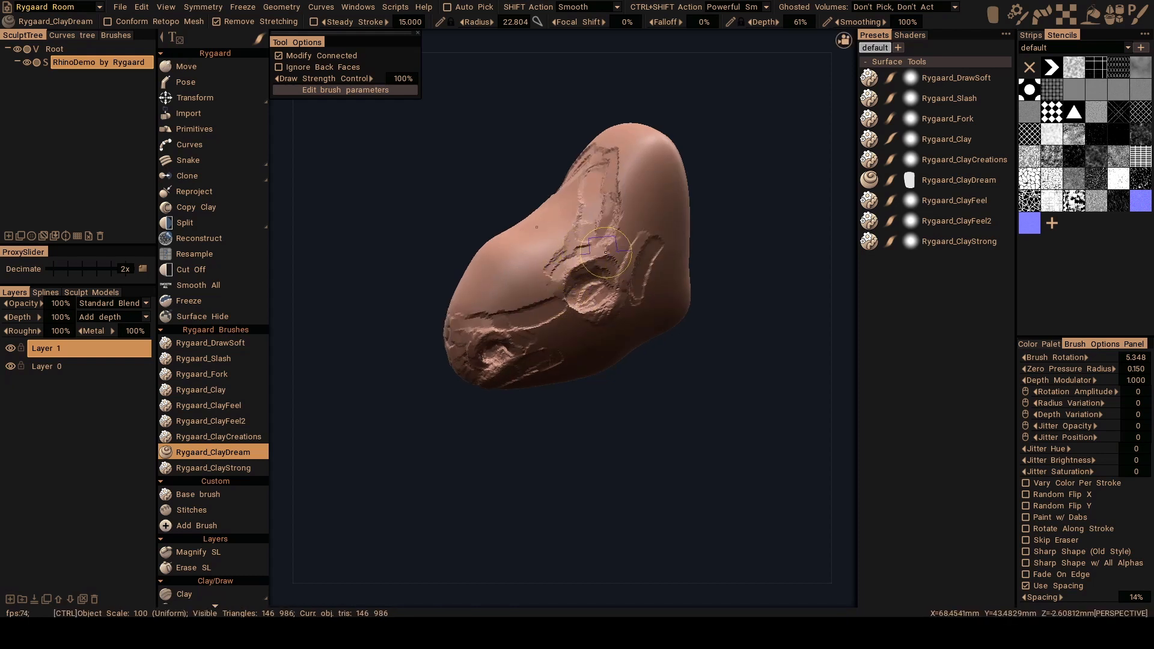
mouse_move(606, 253)
alt+mouse_down()
mouse_move(561, 274)
mouse_move(630, 293)
mouse_move(570, 328)
mouse_move(558, 305)
alt+mouse_up()
click(559, 273)
right_drag(558, 305, 592, 306)
mouse_move(549, 319)
alt+mouse_down()
mouse_move(531, 309)
mouse_move(528, 334)
mouse_move(452, 291)
mouse_move(491, 334)
mouse_move(480, 308)
mouse_move(484, 323)
mouse_move(498, 316)
mouse_move(503, 278)
mouse_move(540, 327)
mouse_move(575, 303)
mouse_move(544, 316)
mouse_move(554, 323)
mouse_move(527, 309)
mouse_move(565, 264)
mouse_move(631, 283)
mouse_move(531, 307)
alt+mouse_up()
mouse_move(590, 282)
alt+mouse_down()
mouse_move(529, 295)
mouse_move(532, 355)
mouse_move(541, 319)
mouse_move(490, 324)
mouse_move(551, 301)
mouse_move(485, 312)
mouse_move(489, 295)
mouse_move(504, 301)
mouse_move(505, 325)
mouse_move(547, 290)
mouse_move(514, 318)
mouse_move(536, 285)
mouse_move(547, 313)
alt+mouse_up()
right_drag(538, 312, 548, 313)
mouse_move(555, 306)
mouse_down()
mouse_move(566, 306)
mouse_move(578, 274)
mouse_up()
right_drag(582, 273, 574, 272)
drag(554, 262, 555, 279)
mouse_move(555, 278)
alt+mouse_down()
mouse_move(557, 305)
mouse_move(614, 304)
mouse_move(584, 321)
mouse_move(600, 283)
alt+mouse_up()
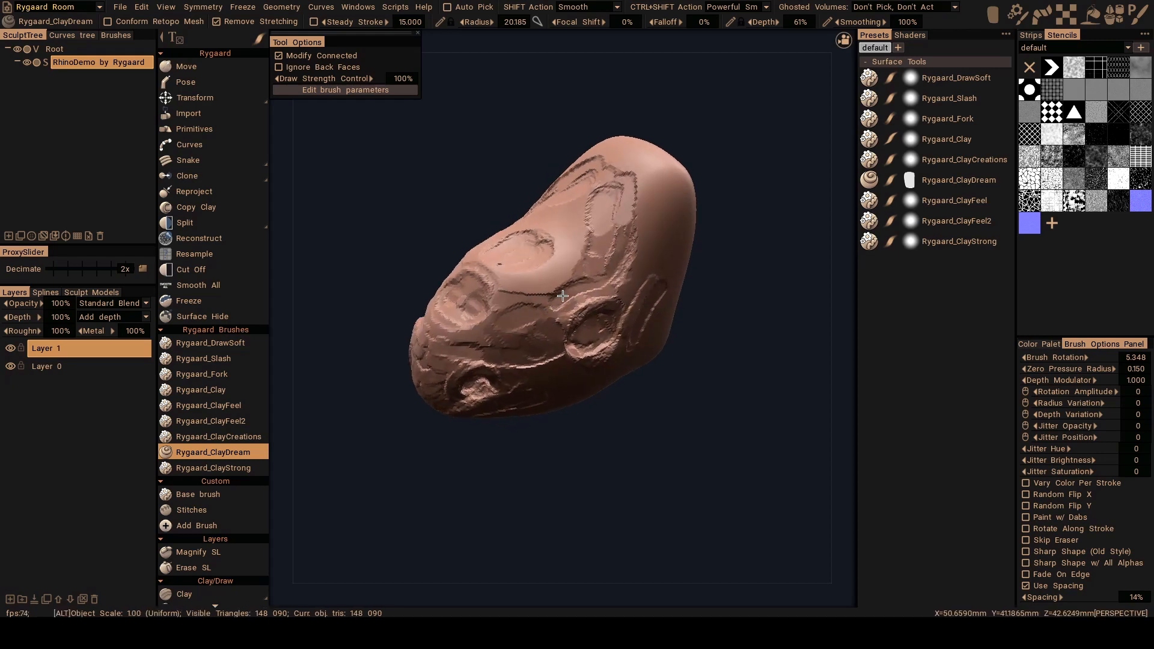
Sculpt the ridges and planes running from the temple up the side of the crown with the ClayDream brush.
right_drag(596, 283, 605, 283)
mouse_move(606, 278)
ctrl+mouse_down()
mouse_move(614, 287)
mouse_move(604, 260)
ctrl+mouse_up()
alt+middle_drag(584, 268, 578, 312)
alt+drag(577, 311, 568, 333)
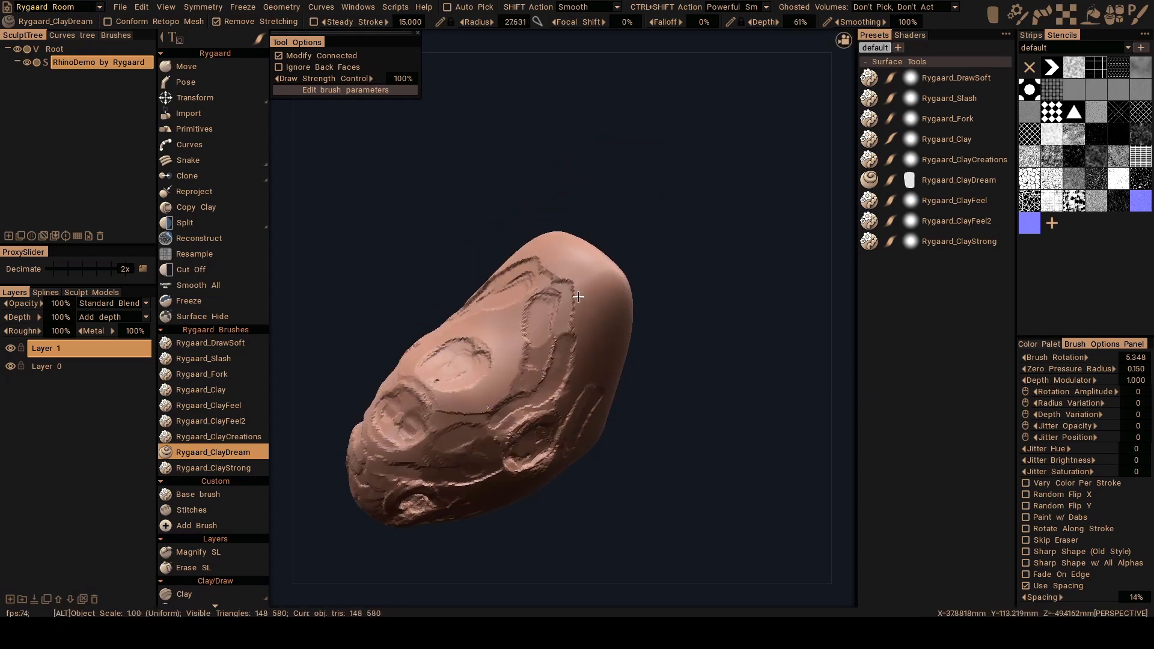
alt+middle_drag(568, 334, 592, 296)
right_drag(596, 301, 604, 302)
mouse_move(594, 319)
ctrl+mouse_down()
mouse_move(583, 268)
mouse_move(610, 278)
mouse_move(613, 196)
ctrl+mouse_up()
mouse_move(574, 276)
ctrl+mouse_down()
mouse_move(544, 329)
mouse_move(496, 335)
mouse_move(514, 320)
mouse_move(526, 340)
mouse_move(550, 322)
mouse_move(558, 295)
ctrl+mouse_up()
Sculpt the cheek and jaw folds below the eye and the layered ridges behind it on the side of the head.
mouse_move(557, 288)
alt+mouse_down()
mouse_move(550, 265)
mouse_move(529, 294)
mouse_move(544, 312)
alt+mouse_up()
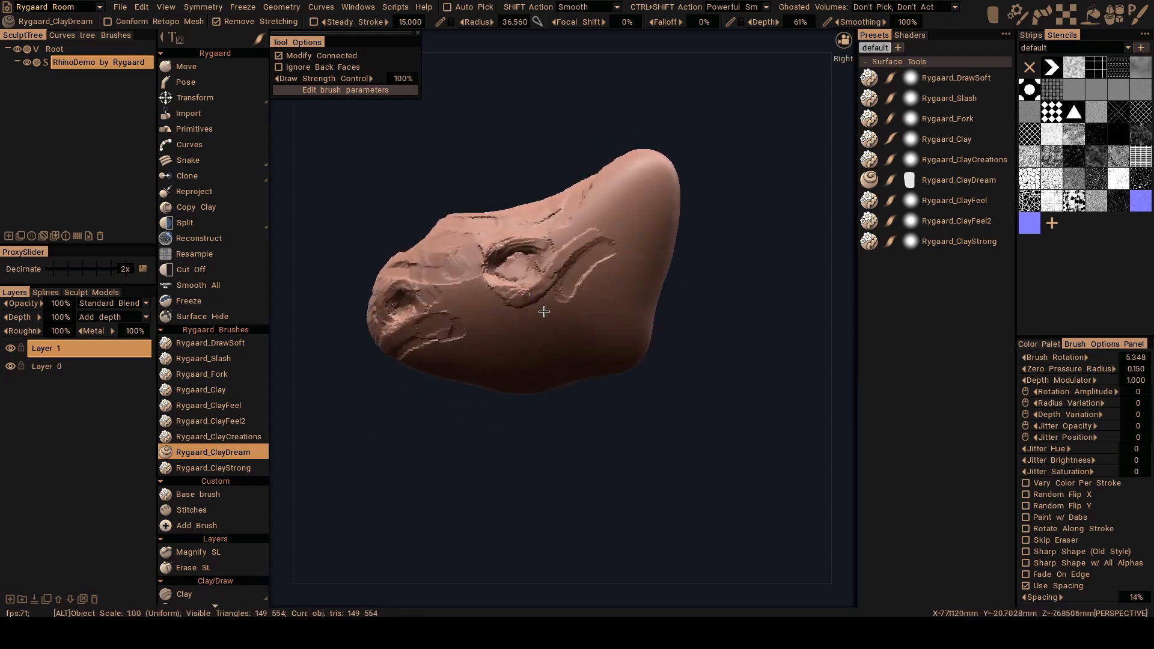
right_drag(539, 312, 562, 312)
mouse_move(583, 291)
alt+mouse_down()
mouse_move(570, 323)
mouse_move(588, 289)
mouse_move(522, 335)
mouse_move(605, 276)
mouse_move(625, 243)
mouse_move(588, 294)
mouse_move(595, 288)
mouse_move(501, 333)
mouse_move(502, 346)
mouse_move(546, 298)
mouse_move(525, 293)
mouse_move(465, 321)
alt+mouse_up()
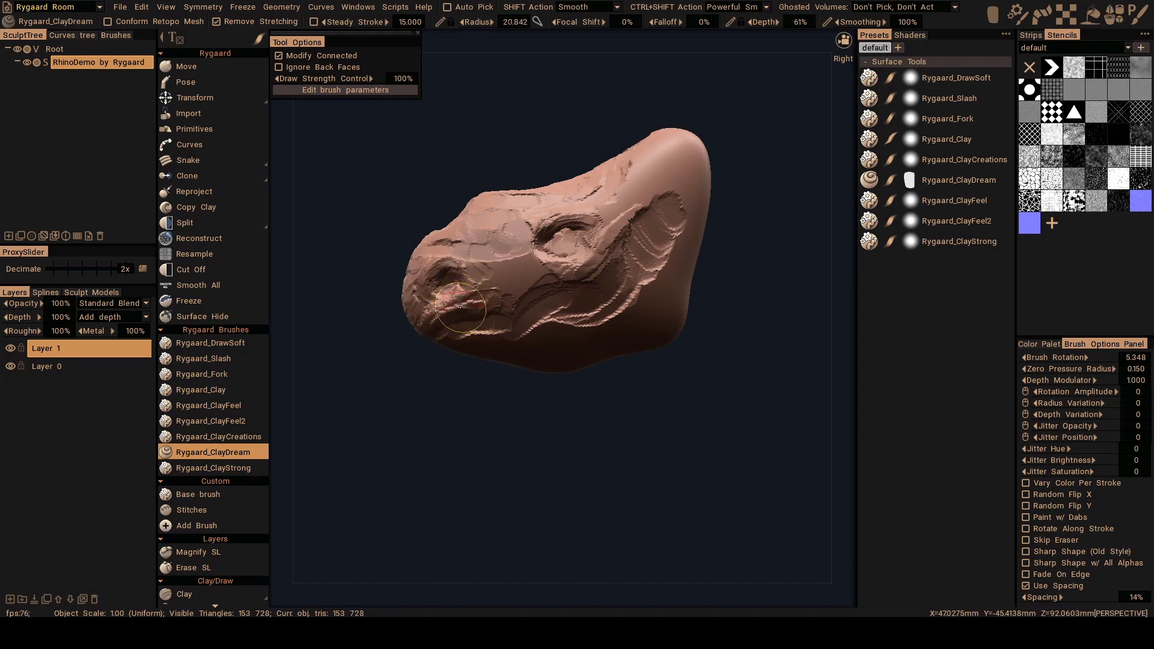
Build up the upper lip and sculpt rough folds across the muzzle below the nostrils with the ClayDream brush.
mouse_move(444, 329)
alt+mouse_down()
mouse_move(486, 295)
mouse_move(510, 312)
mouse_move(528, 265)
mouse_move(478, 294)
mouse_move(488, 319)
alt+mouse_up()
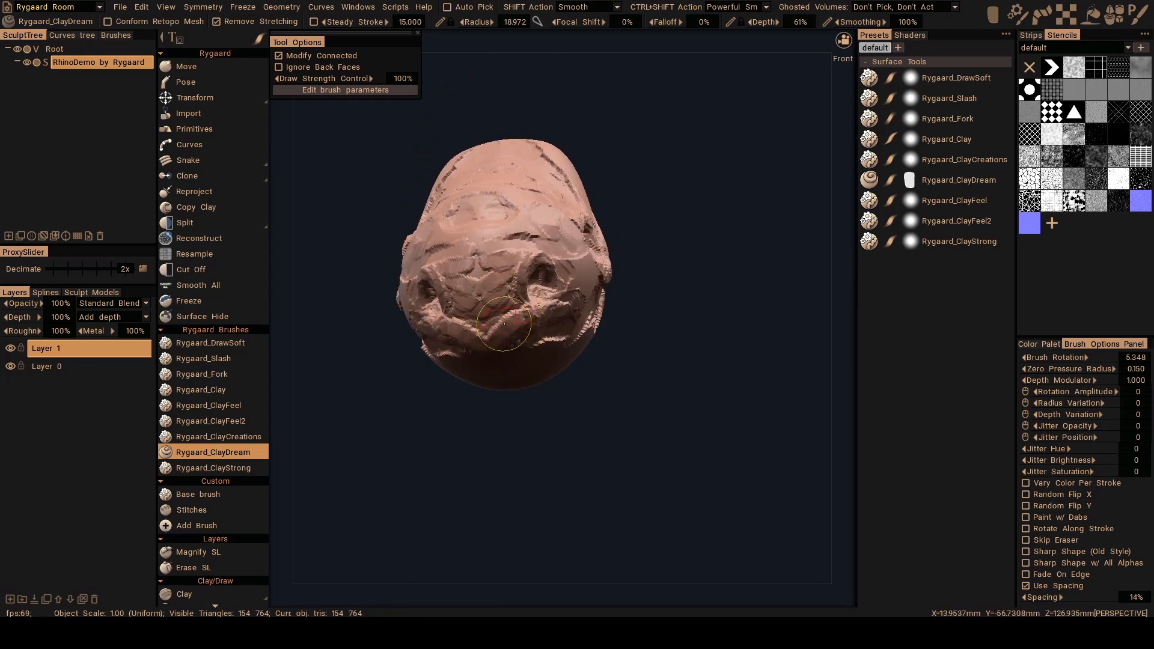
drag(504, 324, 515, 316)
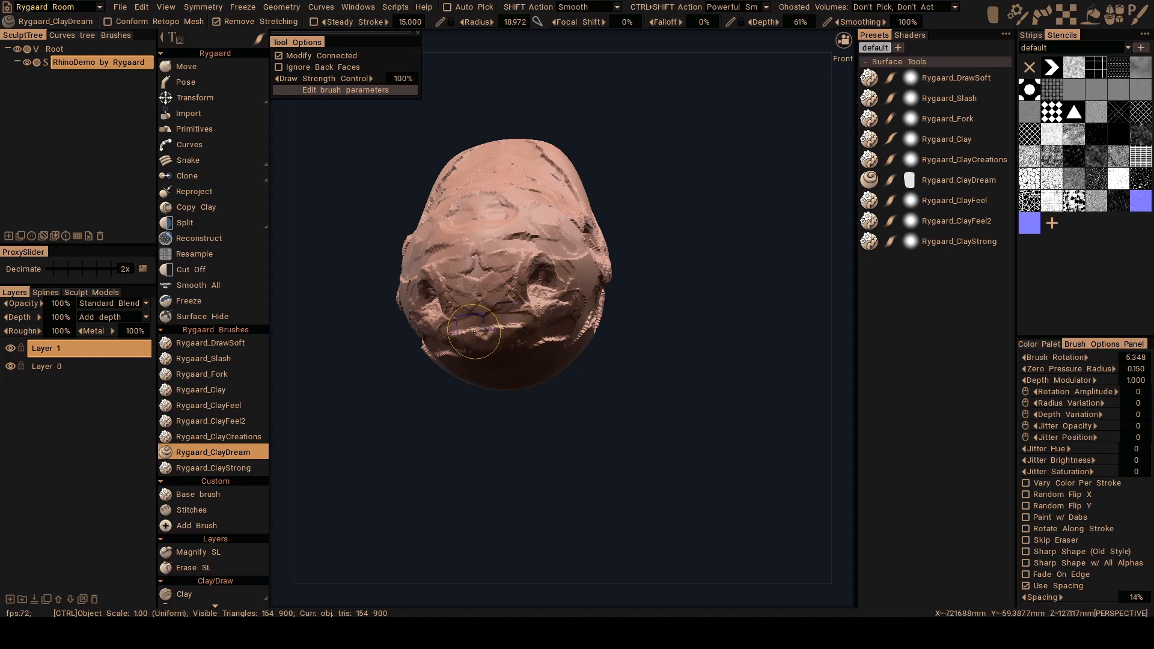
mouse_move(524, 326)
mouse_down()
mouse_move(505, 327)
mouse_move(508, 315)
mouse_move(489, 337)
mouse_up()
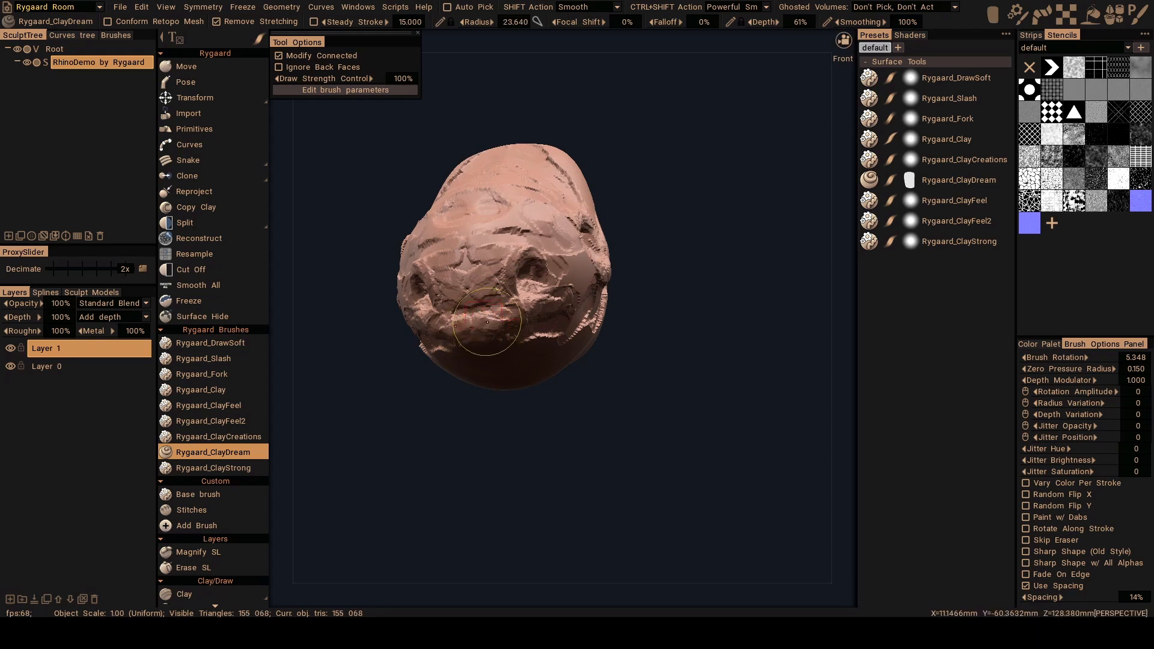
mouse_move(497, 322)
ctrl+mouse_down()
mouse_move(473, 311)
mouse_move(502, 282)
mouse_move(457, 334)
ctrl+mouse_up()
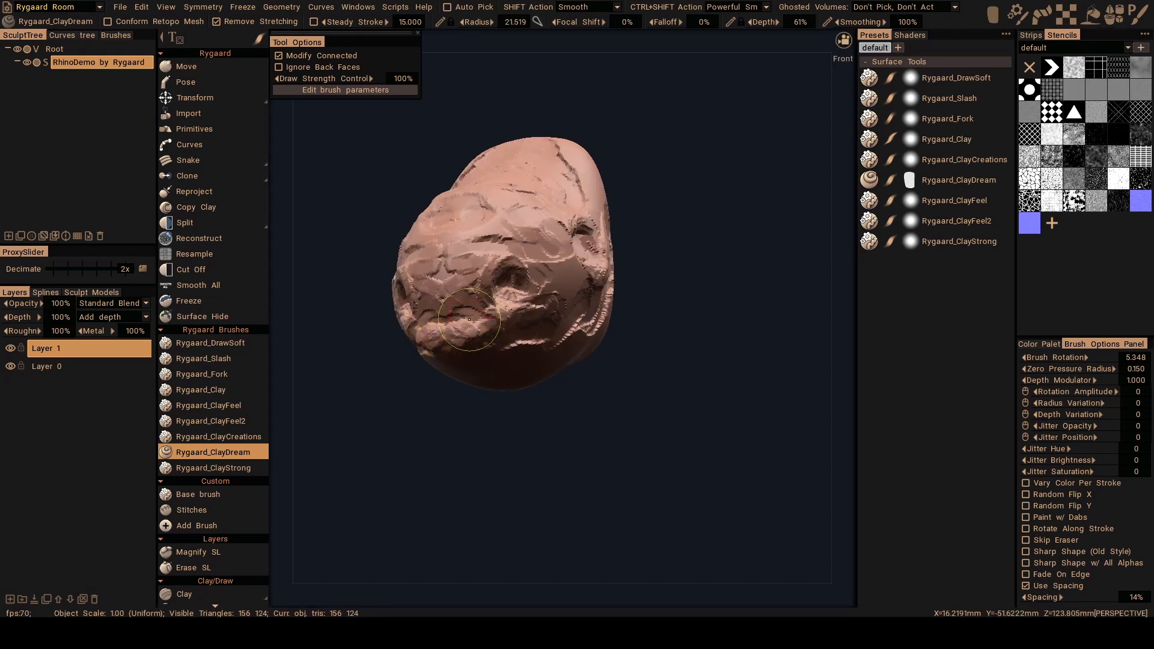
mouse_move(486, 337)
alt+mouse_down()
mouse_move(494, 309)
mouse_move(457, 307)
alt+mouse_up()
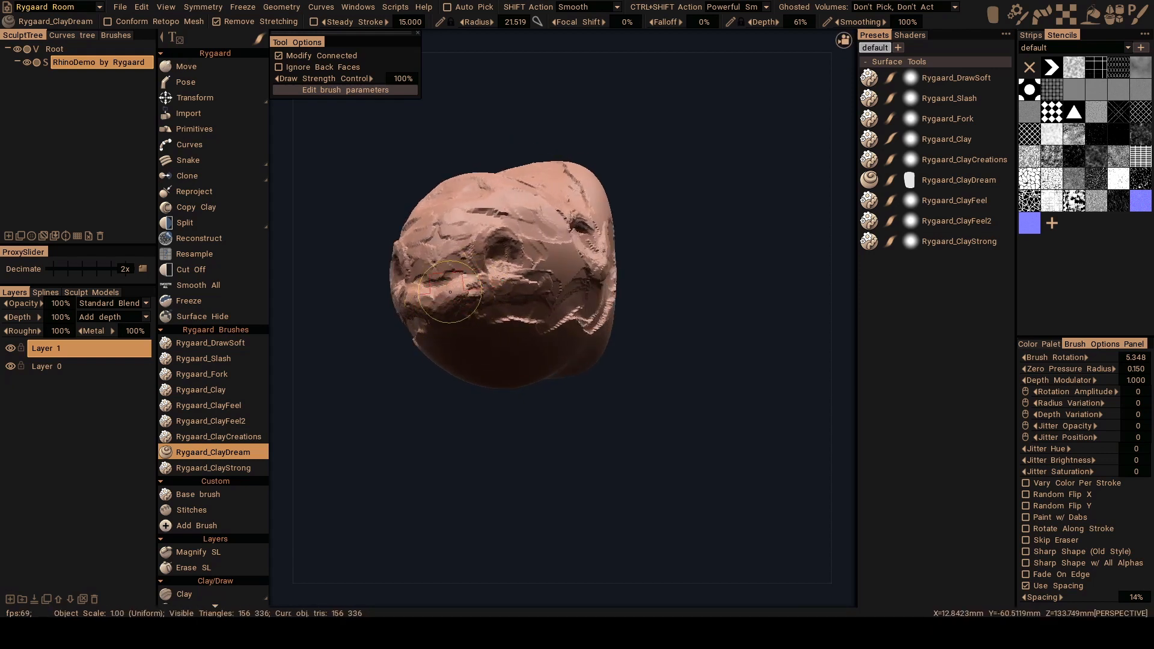
mouse_move(472, 290)
alt+mouse_down()
mouse_move(481, 312)
mouse_move(503, 322)
alt+mouse_up()
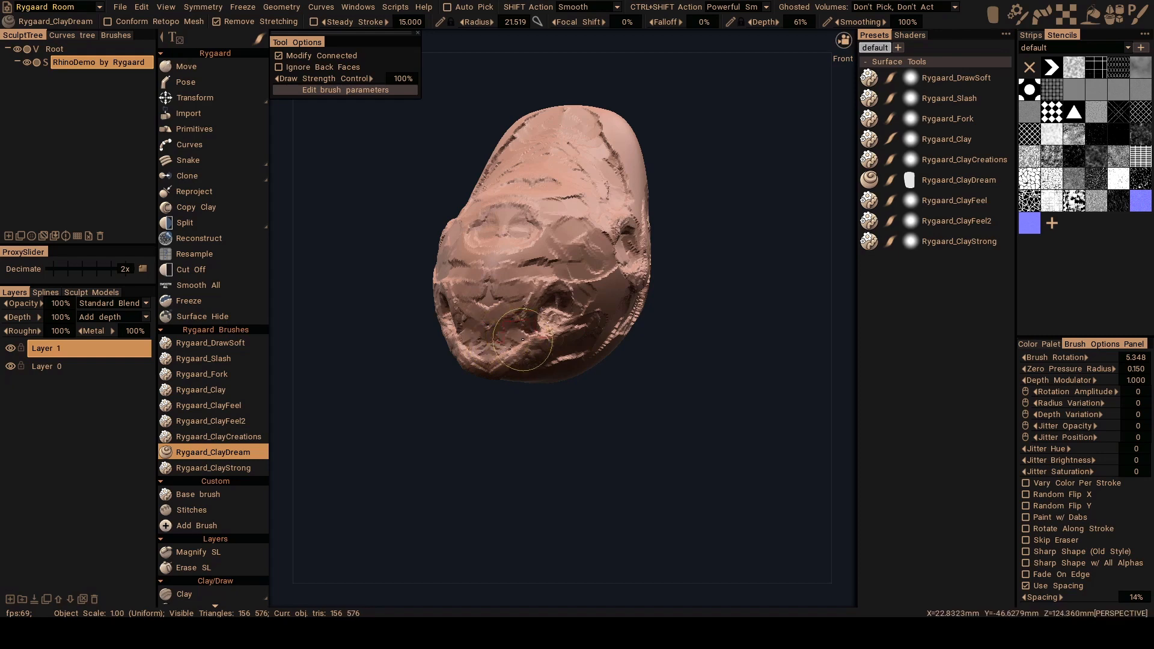
mouse_move(498, 339)
alt+mouse_down()
mouse_move(530, 328)
mouse_move(554, 340)
mouse_move(547, 328)
alt+mouse_up()
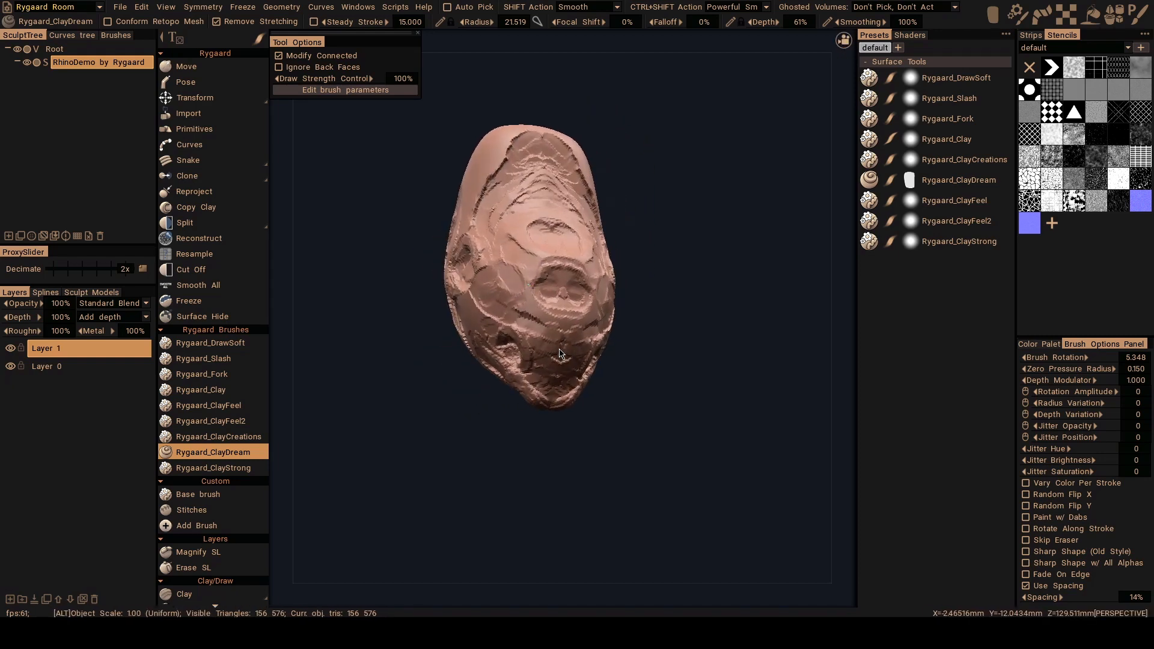
Reshape the snout and the sides of the forehead from the front with the Move tool.
key(m)
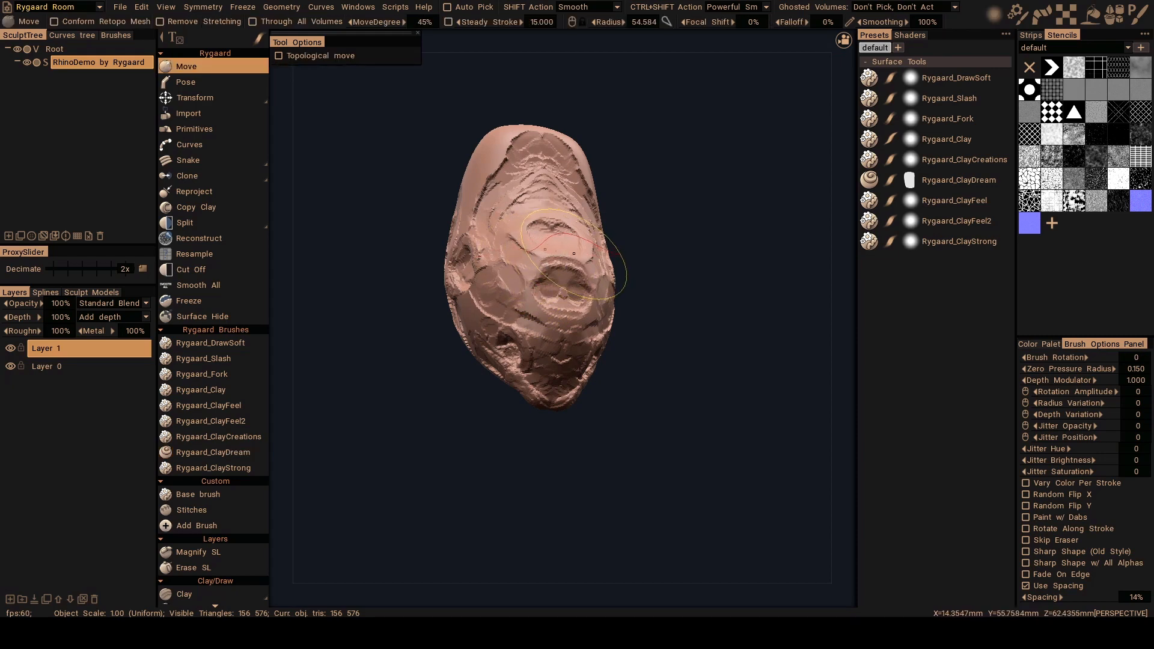
mouse_move(574, 253)
alt+mouse_down()
mouse_move(454, 297)
mouse_move(498, 297)
mouse_move(393, 350)
mouse_move(421, 355)
mouse_move(439, 330)
mouse_move(421, 327)
mouse_move(455, 315)
mouse_move(442, 286)
mouse_move(576, 305)
mouse_move(529, 286)
mouse_move(525, 303)
mouse_move(581, 271)
mouse_move(561, 253)
mouse_move(561, 224)
alt+mouse_up()
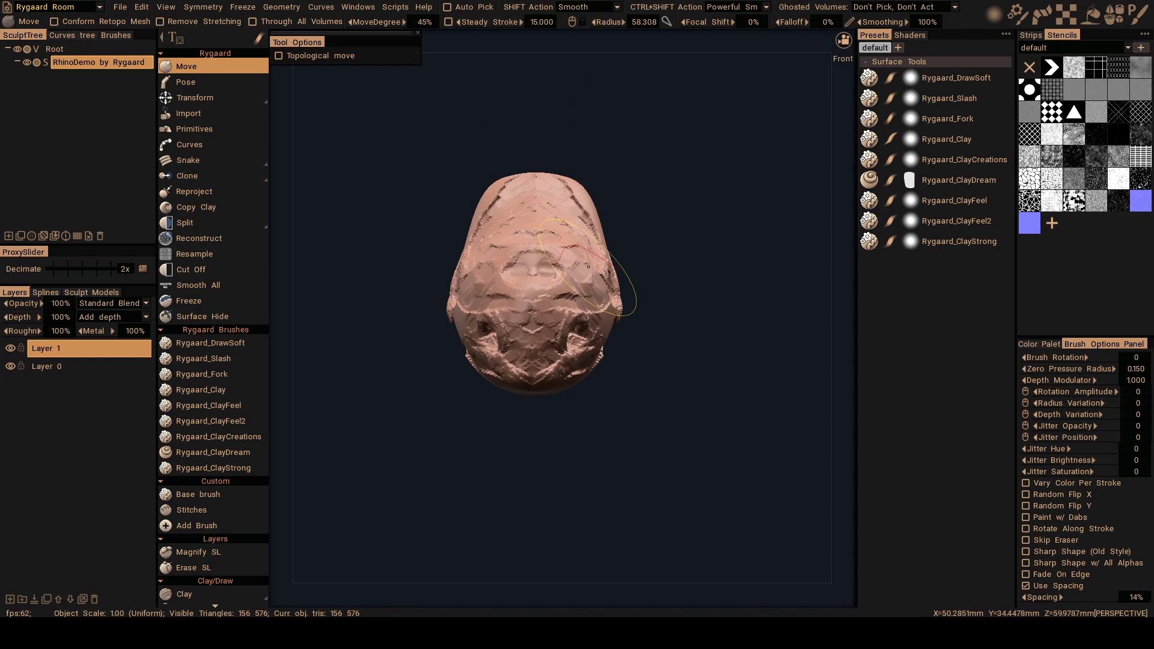
mouse_move(597, 274)
alt+mouse_down()
mouse_move(604, 309)
mouse_move(639, 343)
mouse_move(634, 313)
alt+mouse_up()
right_drag(598, 290, 628, 282)
mouse_move(628, 282)
alt+mouse_down()
mouse_move(616, 282)
mouse_move(617, 241)
alt+mouse_up()
alt+drag(554, 177, 524, 224)
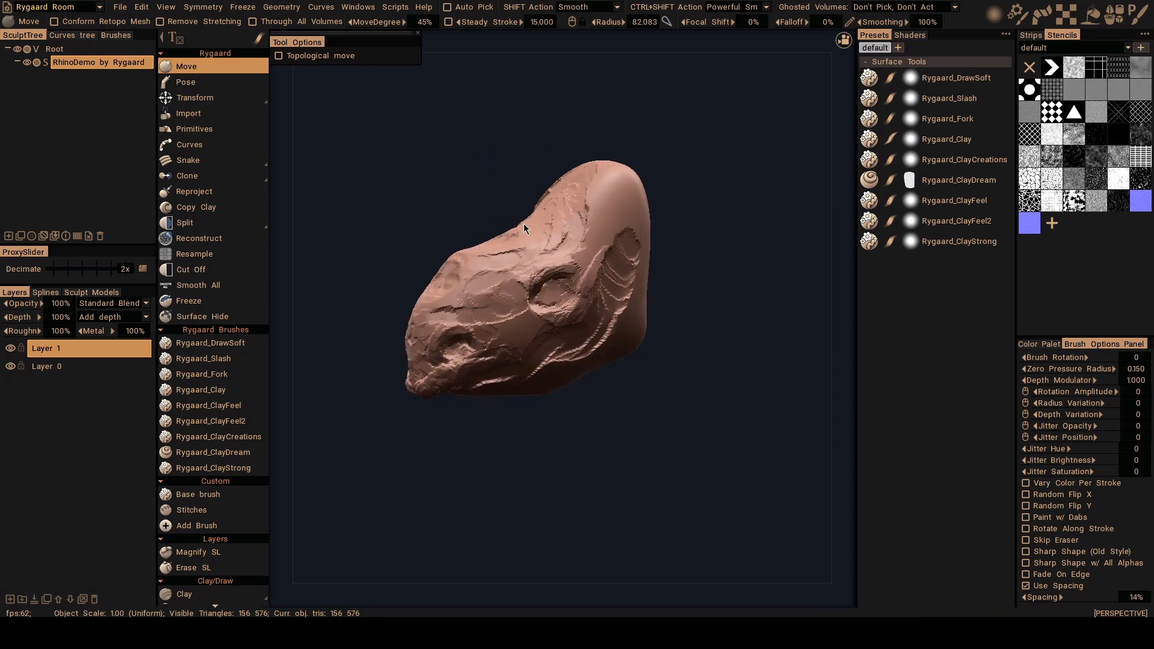
Adjust the proportions of the crown, cheeks and muzzle with a smaller Move brush, refining the side silhouette.
right_drag(564, 217, 541, 216)
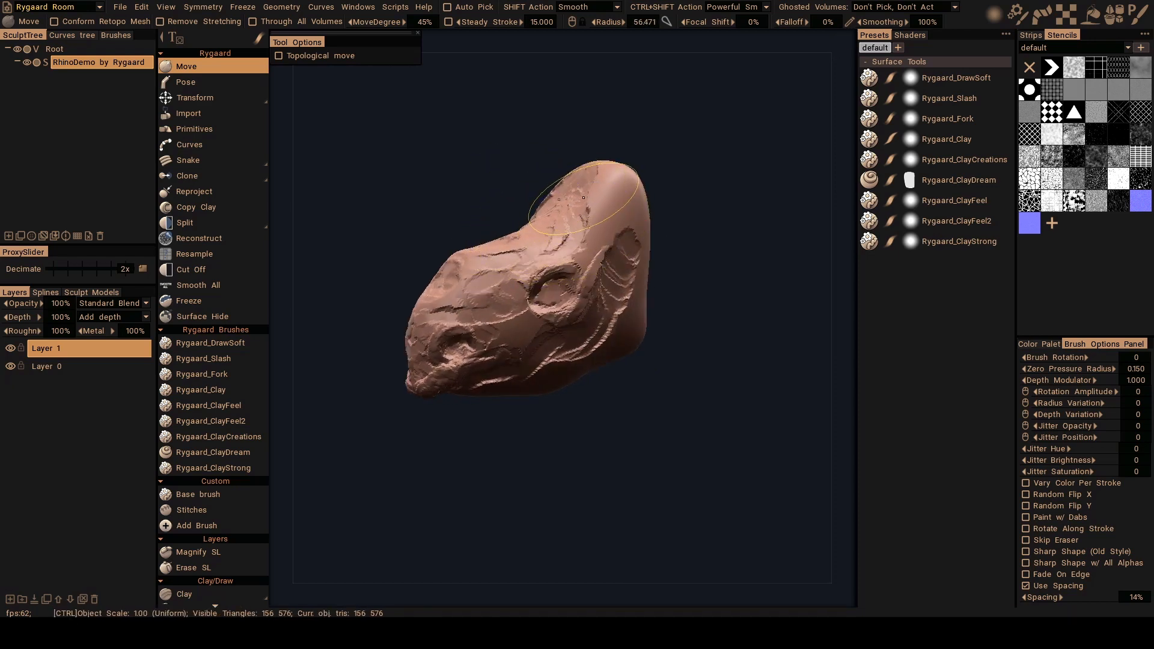
alt+drag(584, 198, 667, 229)
alt+middle_drag(616, 291, 624, 245)
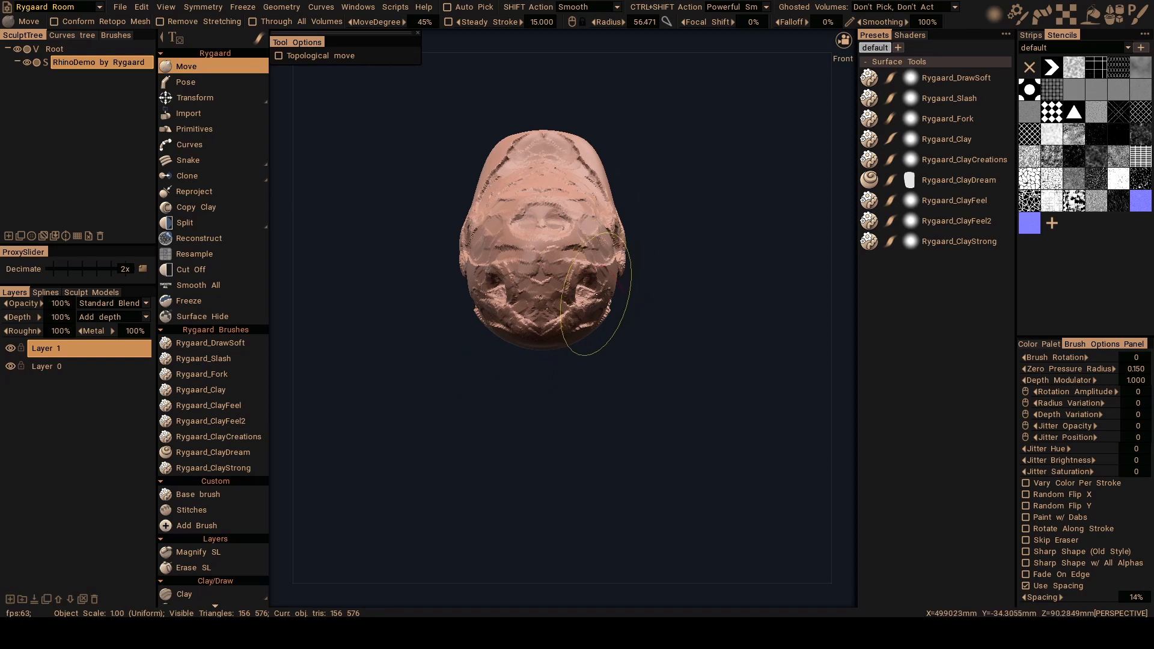
mouse_move(547, 277)
alt+mouse_down()
mouse_move(519, 309)
mouse_move(522, 336)
alt+mouse_up()
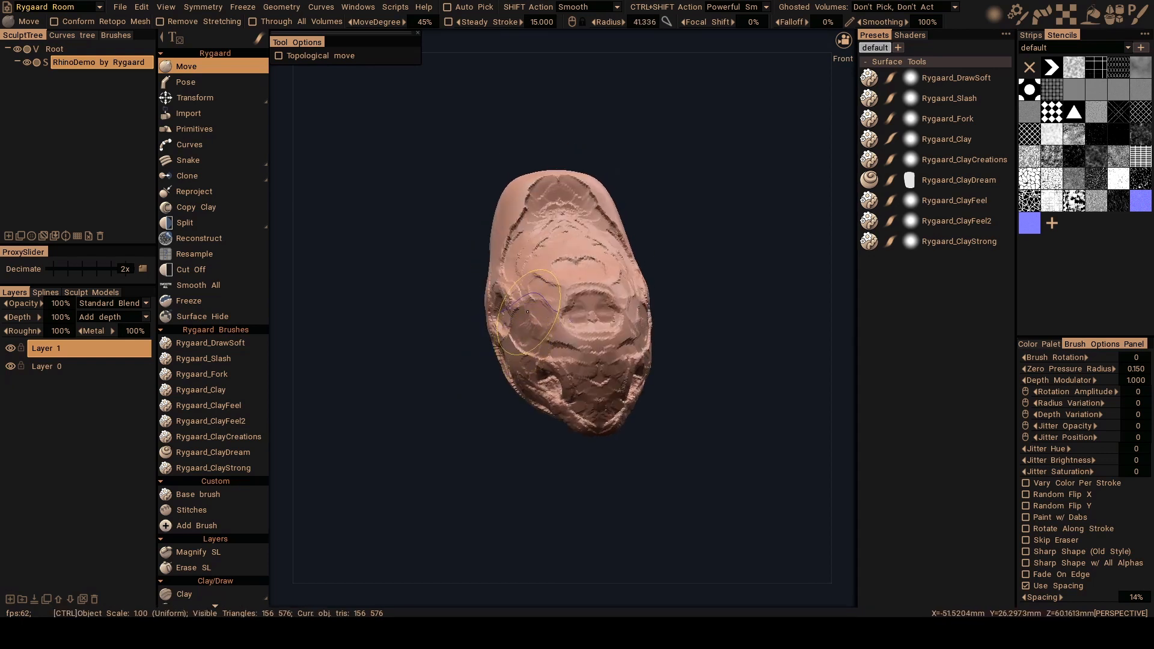
mouse_move(532, 298)
alt+mouse_down()
mouse_move(525, 324)
mouse_move(537, 340)
mouse_move(508, 329)
mouse_move(603, 327)
mouse_move(563, 299)
mouse_move(553, 336)
mouse_move(556, 327)
mouse_move(574, 344)
alt+mouse_up()
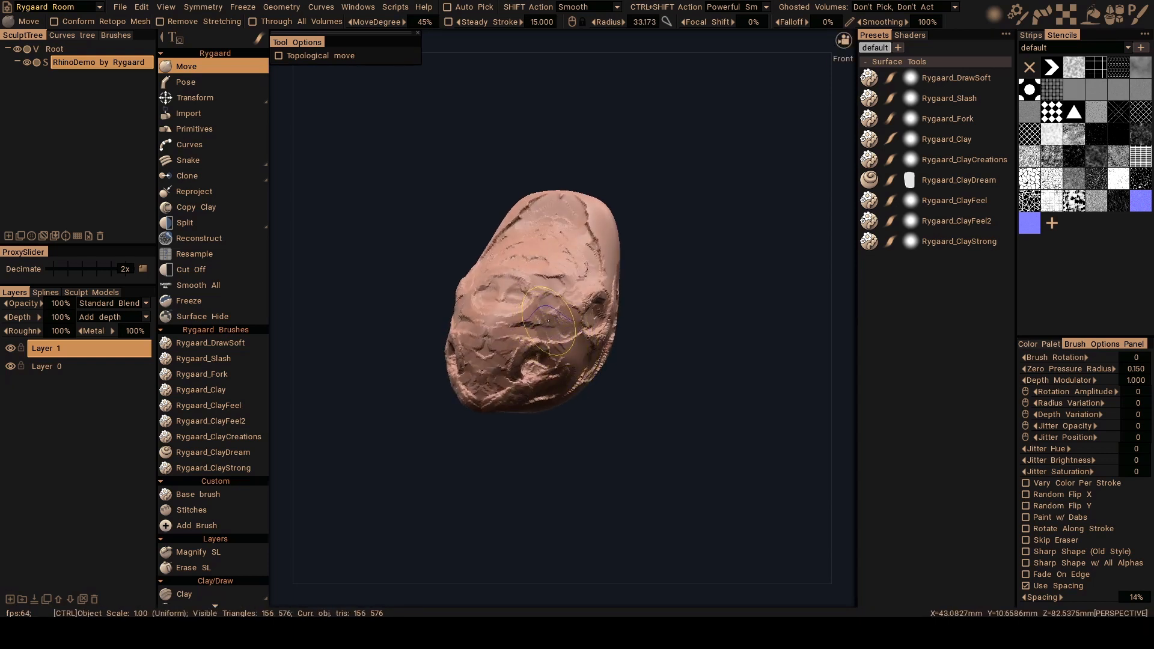
mouse_move(548, 321)
alt+mouse_down()
mouse_move(596, 263)
mouse_move(583, 295)
mouse_move(497, 344)
alt+mouse_up()
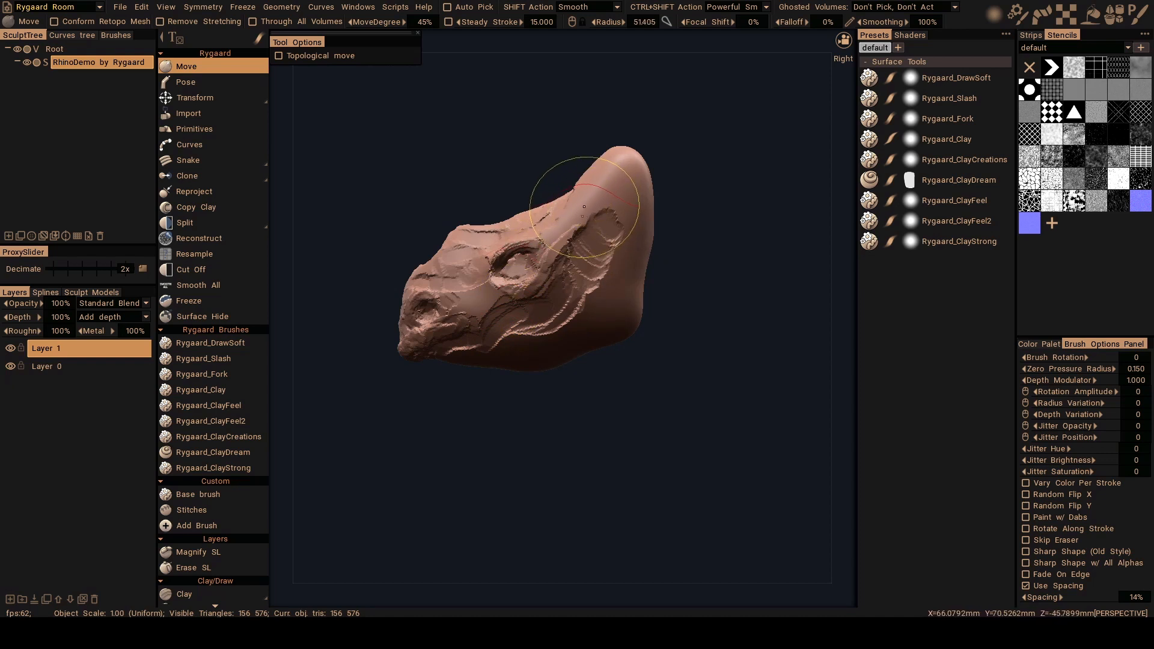
mouse_move(584, 207)
alt+mouse_down()
mouse_move(590, 198)
mouse_move(600, 249)
mouse_move(486, 237)
alt+mouse_up()
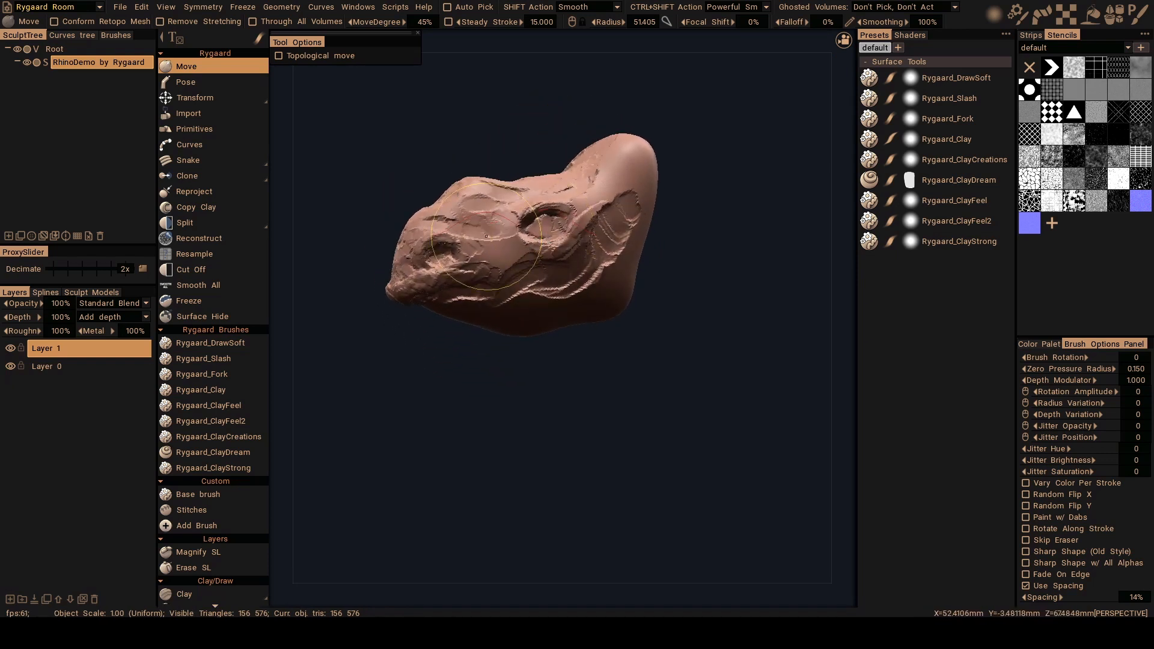
Carve the mouth line along the side of the muzzle and build up the lips and mouth corner with Rygaard_ClayDream.
click(236, 453)
mouse_move(502, 295)
alt+mouse_down()
mouse_move(500, 314)
mouse_move(477, 330)
mouse_move(453, 330)
mouse_move(453, 294)
mouse_move(438, 318)
alt+mouse_up()
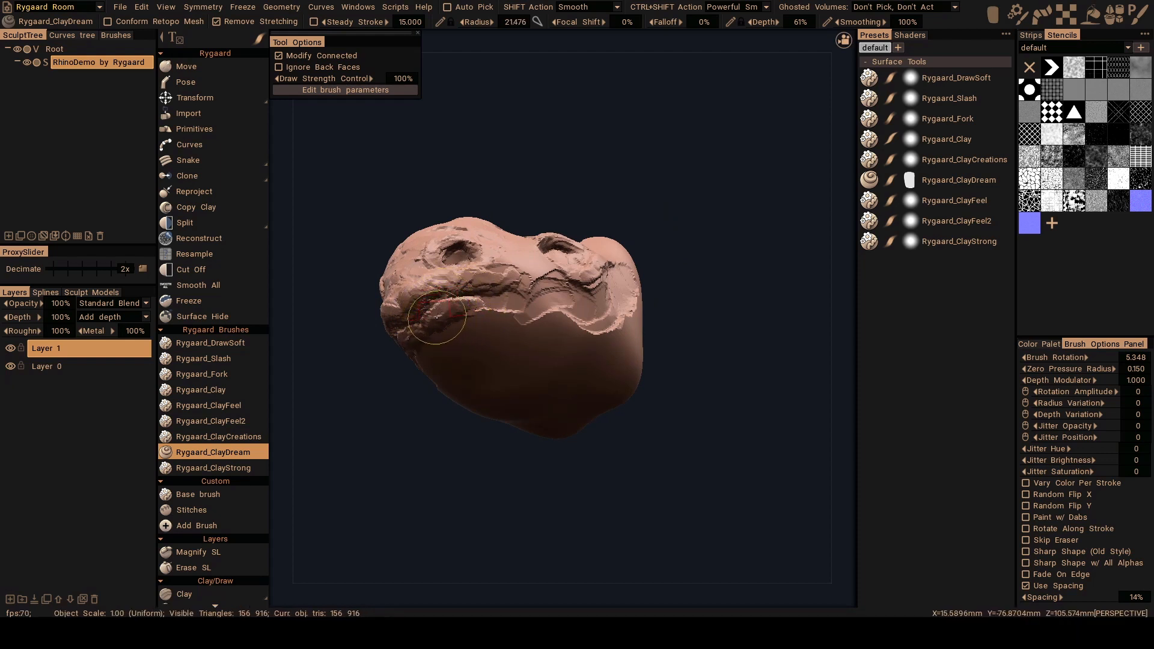
alt+drag(447, 315, 455, 342)
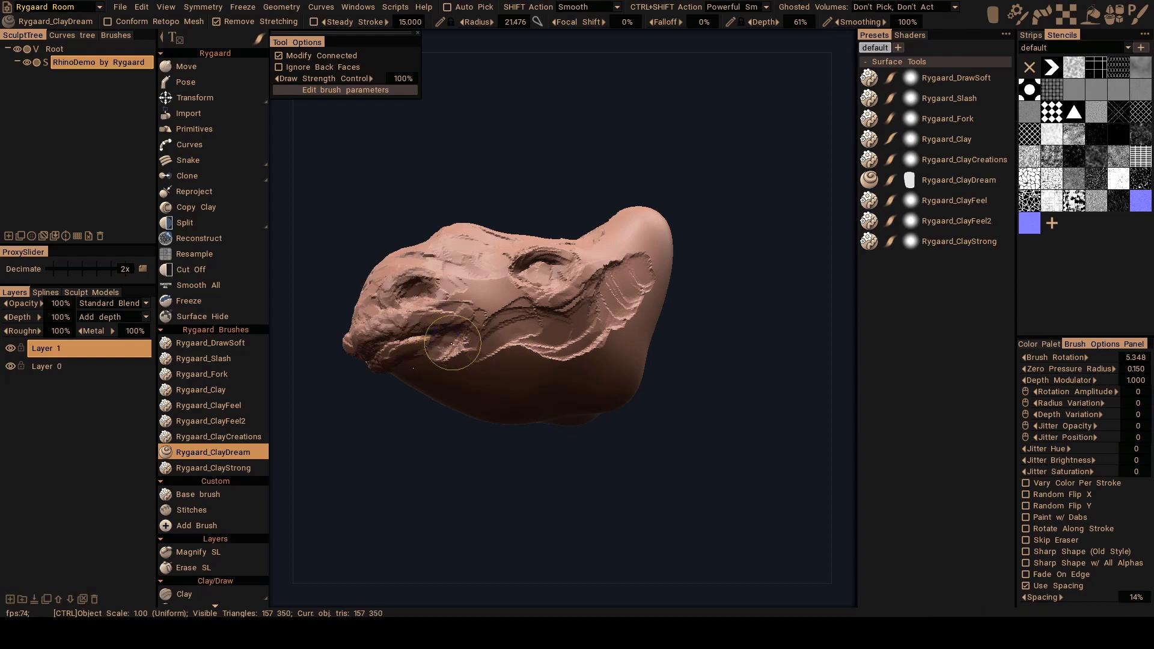
alt+drag(451, 344, 467, 305)
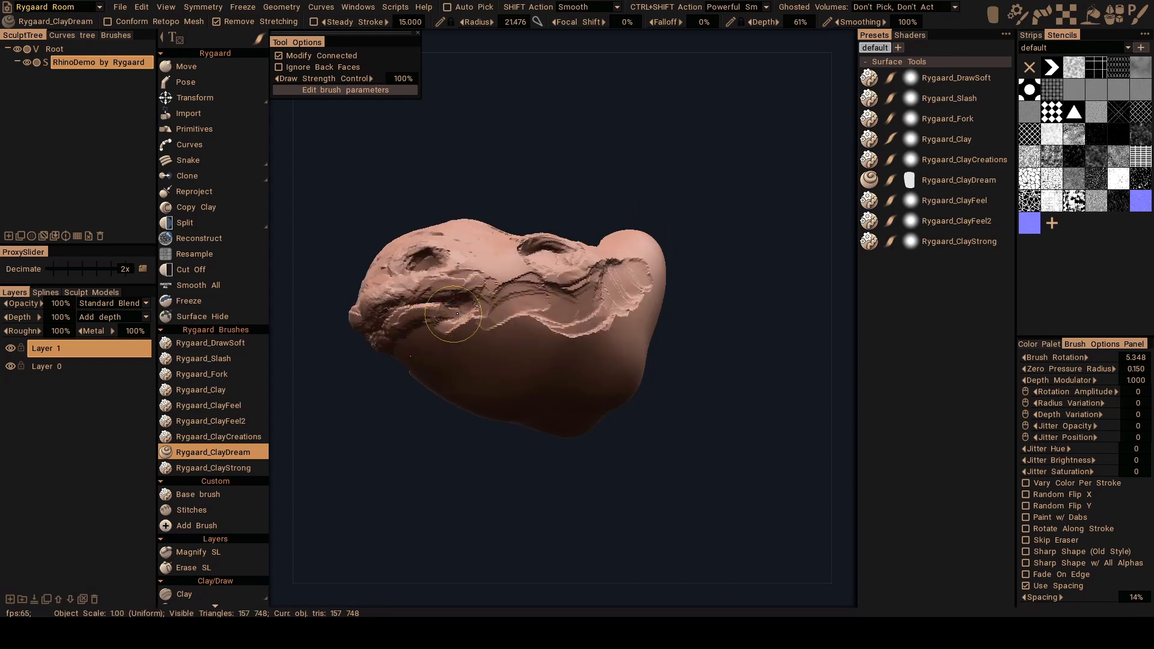
mouse_move(454, 311)
alt+mouse_down()
mouse_move(424, 347)
mouse_move(443, 354)
alt+mouse_up()
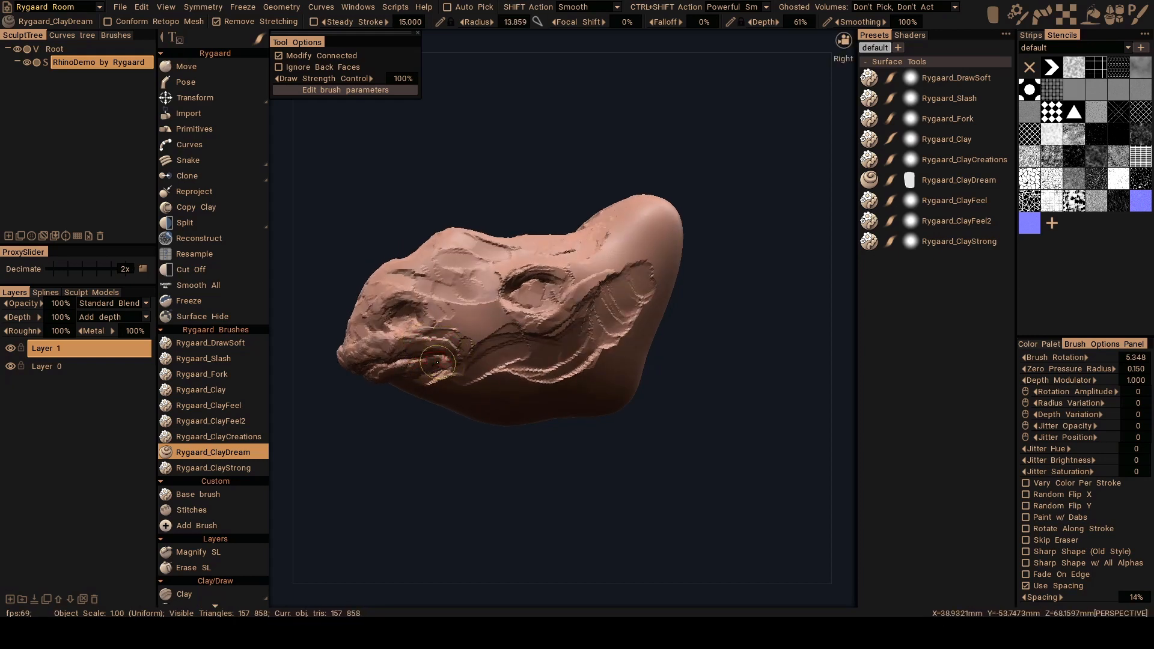
mouse_move(427, 339)
alt+mouse_down()
mouse_move(451, 350)
mouse_move(401, 355)
alt+mouse_up()
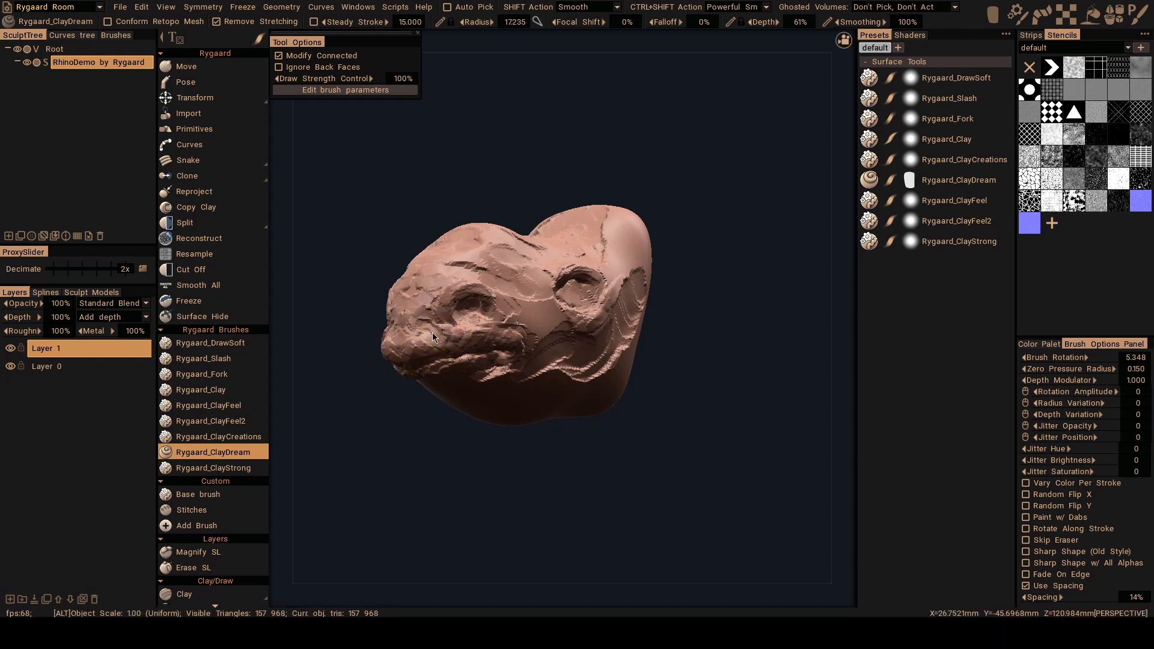
alt+drag(428, 334, 424, 341)
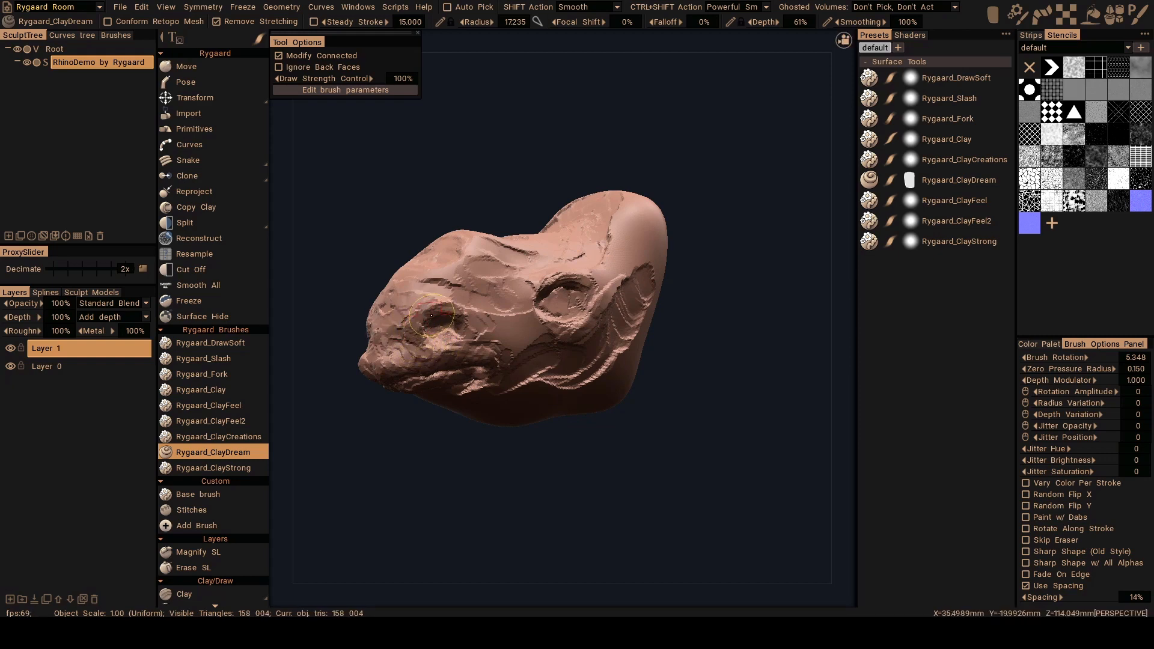
Rework the nostril and its raised rim, and roughen the planes on the side of the snout.
mouse_move(432, 315)
alt+mouse_down()
mouse_move(434, 344)
mouse_move(424, 309)
mouse_move(440, 334)
mouse_move(472, 345)
alt+mouse_up()
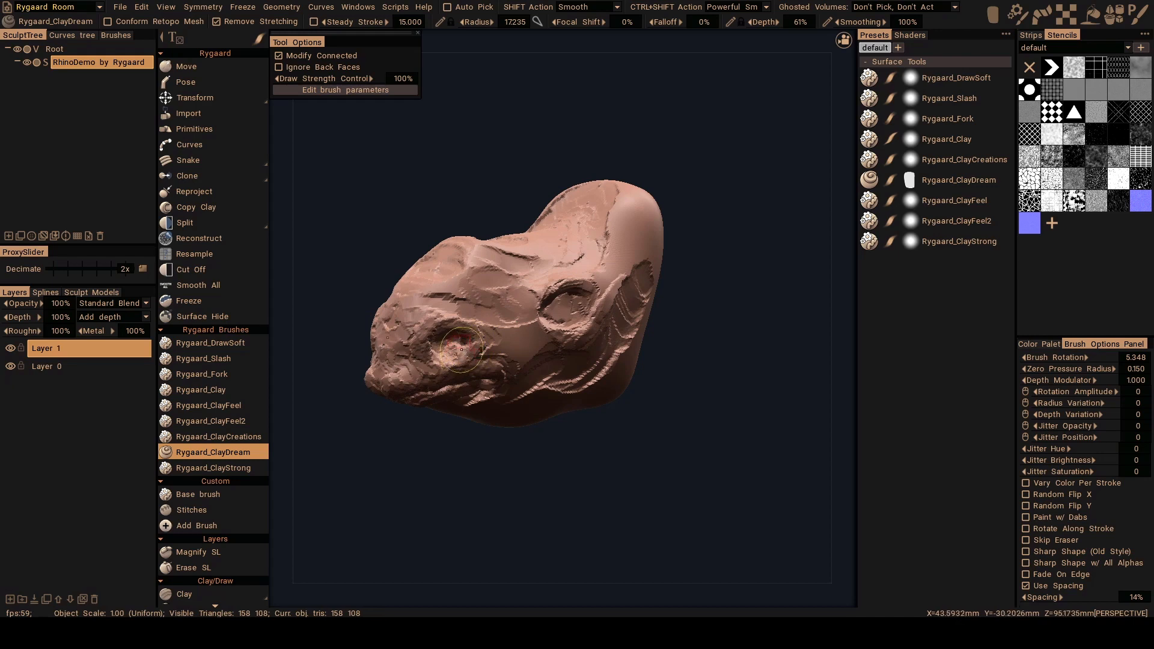
mouse_move(447, 364)
alt+mouse_down()
mouse_move(444, 328)
mouse_move(447, 338)
mouse_move(418, 349)
mouse_move(544, 318)
mouse_move(457, 328)
mouse_move(424, 307)
alt+mouse_up()
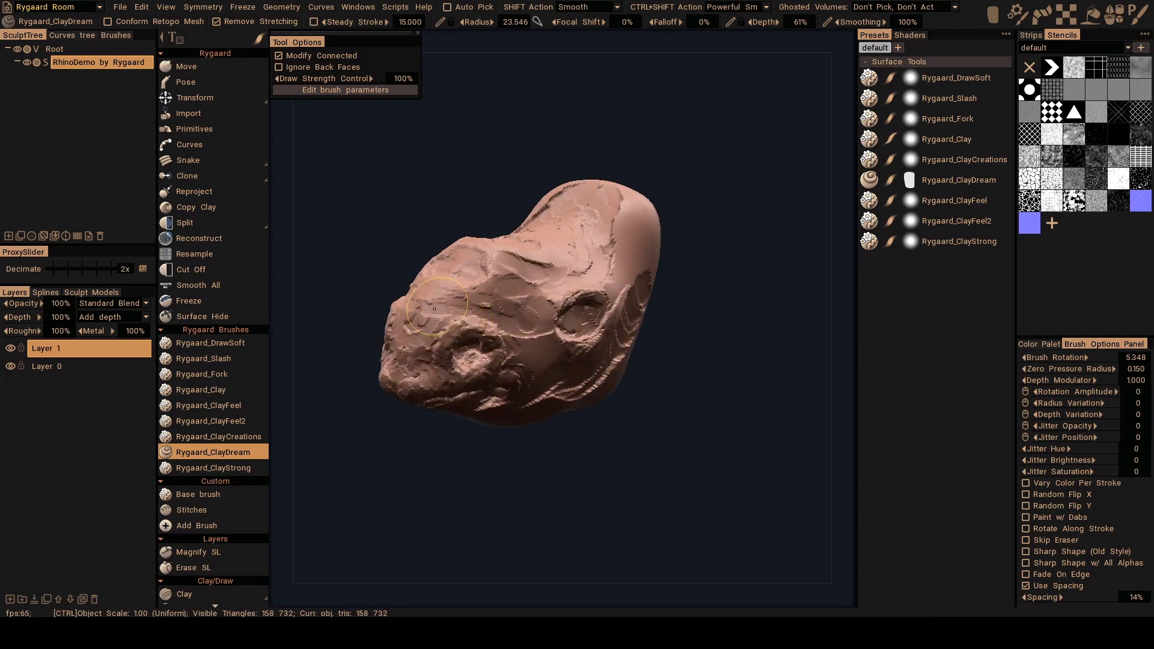
mouse_move(420, 354)
alt+mouse_down()
mouse_move(432, 321)
mouse_move(489, 337)
mouse_move(484, 352)
mouse_move(472, 339)
mouse_move(459, 350)
mouse_move(461, 337)
alt+mouse_up()
right_drag(460, 337, 475, 336)
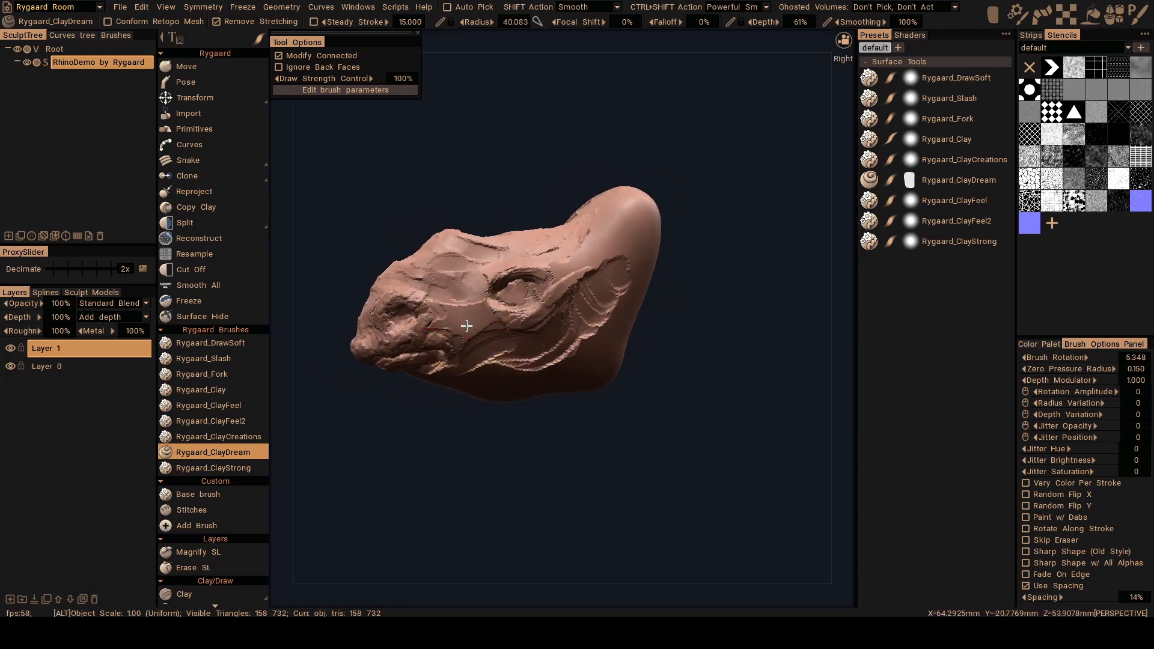
mouse_move(461, 337)
alt+mouse_down()
mouse_move(458, 346)
mouse_move(441, 327)
mouse_move(495, 355)
mouse_move(484, 359)
mouse_move(469, 347)
mouse_move(486, 323)
mouse_move(519, 330)
mouse_move(503, 352)
mouse_move(444, 294)
mouse_move(506, 340)
mouse_move(497, 306)
mouse_move(458, 343)
alt+mouse_up()
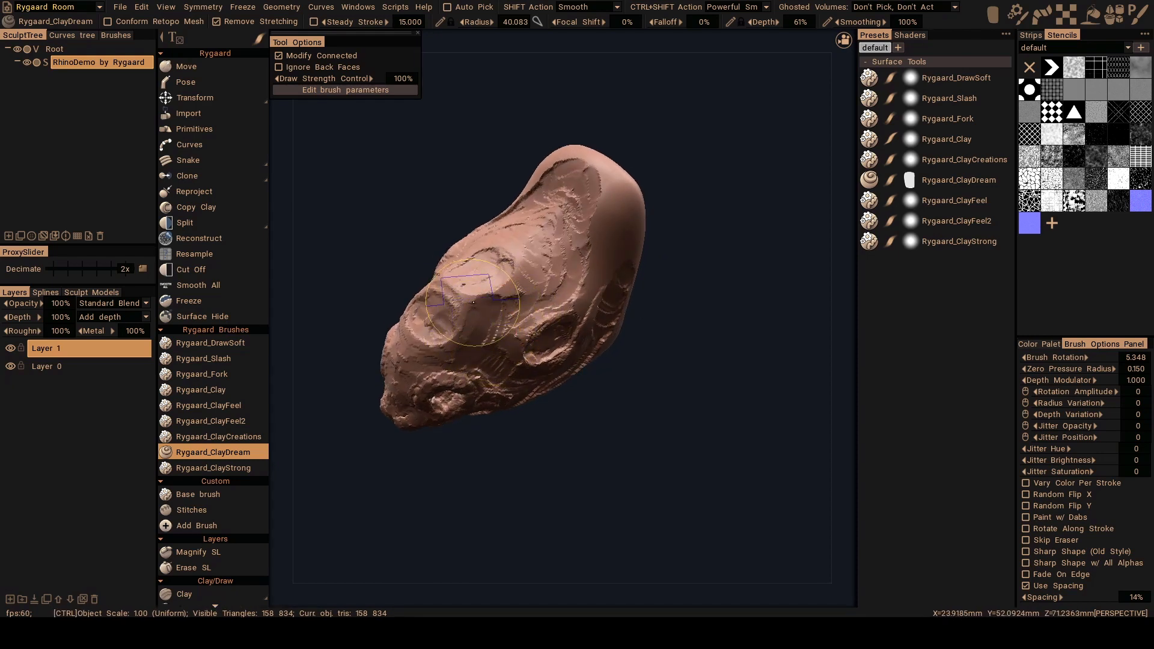
Sculpt the raised forehead horn base and the ringed nose horn base in front of it with the ClayDream brush.
mouse_move(474, 303)
alt+mouse_down()
mouse_move(530, 293)
mouse_move(504, 344)
mouse_move(584, 211)
mouse_move(578, 195)
mouse_move(559, 209)
mouse_move(621, 206)
mouse_move(598, 263)
mouse_move(534, 314)
mouse_move(529, 349)
alt+mouse_up()
mouse_move(507, 296)
ctrl+mouse_down()
mouse_move(495, 294)
mouse_move(506, 330)
mouse_move(486, 333)
mouse_move(510, 292)
mouse_move(456, 331)
mouse_move(487, 328)
mouse_move(493, 291)
mouse_move(491, 333)
ctrl+mouse_up()
mouse_move(491, 327)
mouse_down()
mouse_move(471, 314)
mouse_move(481, 319)
mouse_up()
mouse_move(481, 318)
alt+mouse_down()
mouse_move(451, 295)
mouse_move(424, 337)
mouse_move(447, 323)
mouse_move(460, 334)
alt+mouse_up()
right_drag(460, 334, 444, 334)
mouse_move(455, 343)
ctrl+mouse_down()
mouse_move(446, 361)
mouse_move(419, 348)
mouse_move(426, 336)
mouse_move(498, 314)
mouse_move(479, 289)
mouse_move(546, 267)
mouse_move(460, 315)
mouse_move(440, 299)
mouse_move(457, 294)
mouse_move(393, 343)
mouse_move(404, 379)
ctrl+mouse_up()
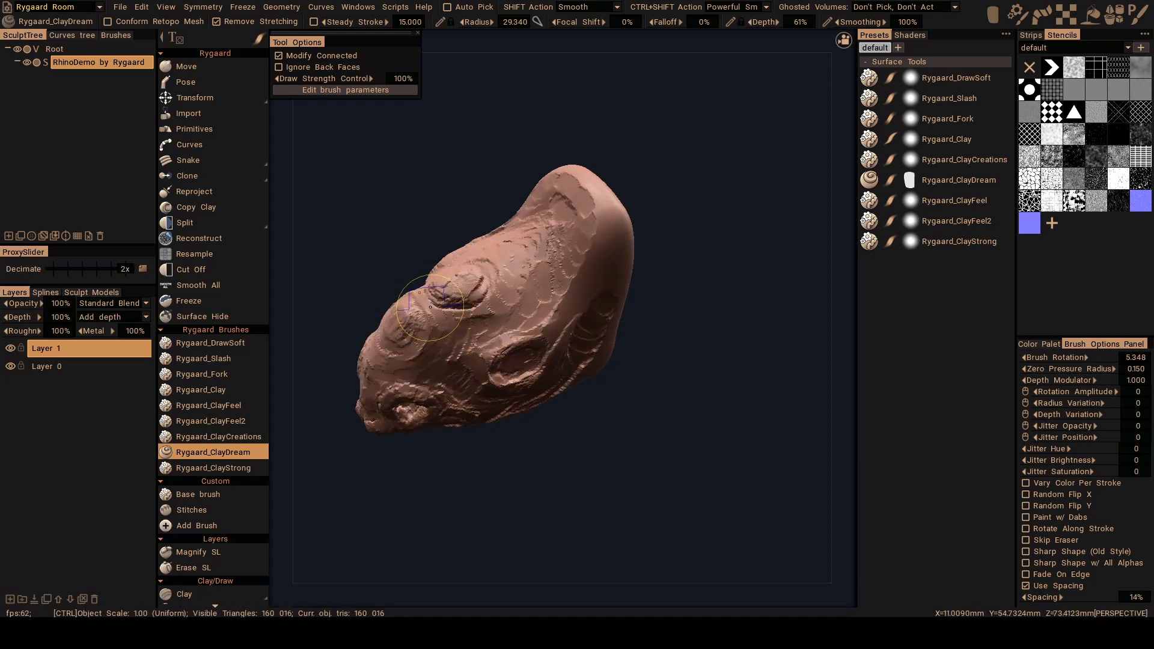
mouse_move(428, 308)
alt+mouse_down()
mouse_move(457, 300)
mouse_move(445, 313)
alt+mouse_up()
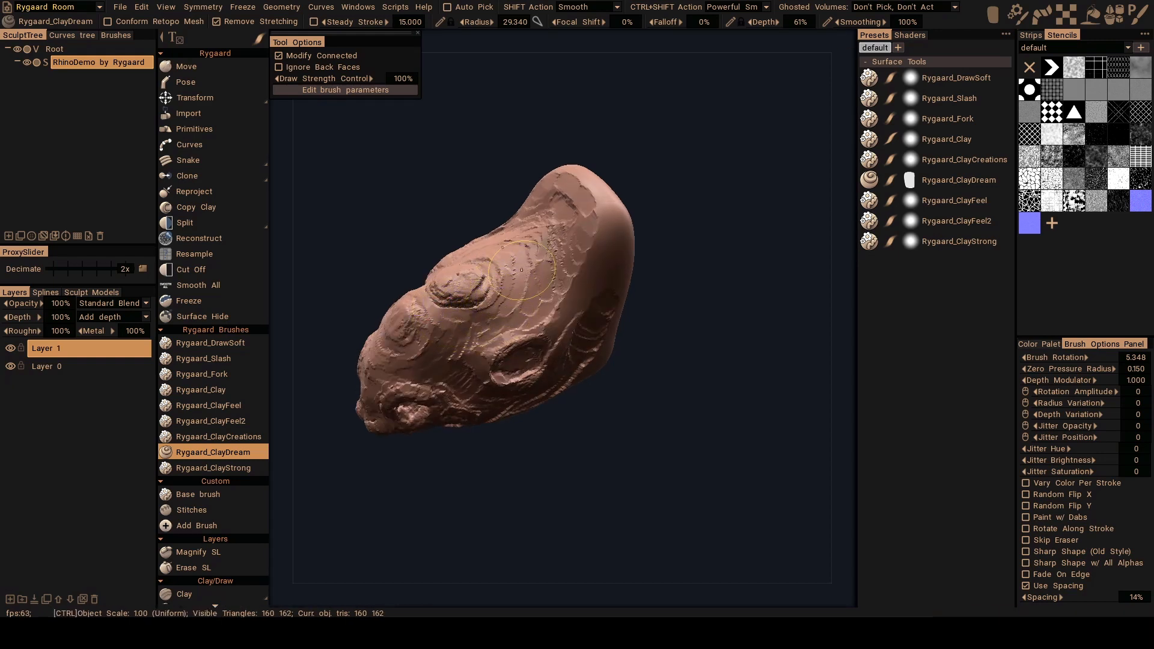
Sculpt the skin folds between the forehead horn base and the eye, extending them across the brow.
mouse_move(522, 270)
mouse_down()
mouse_move(527, 242)
mouse_move(554, 253)
mouse_move(539, 285)
mouse_move(567, 278)
mouse_move(513, 279)
mouse_move(479, 300)
mouse_move(479, 315)
mouse_up()
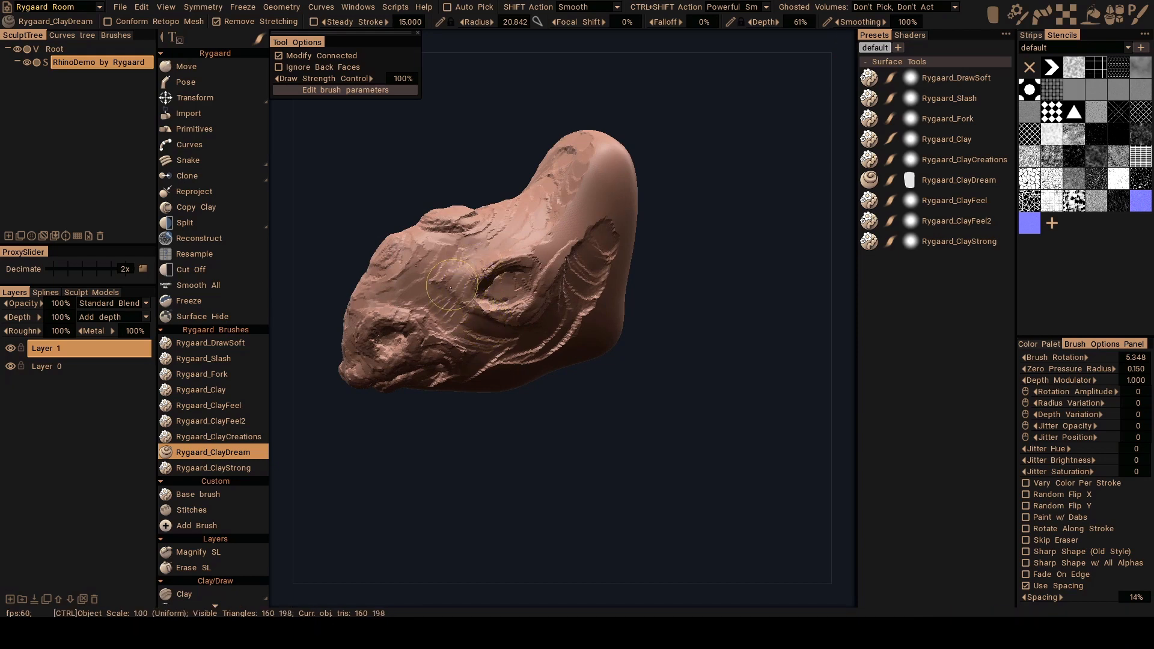
mouse_move(440, 287)
alt+mouse_down()
mouse_move(526, 304)
mouse_move(534, 364)
mouse_move(457, 304)
mouse_move(431, 309)
alt+mouse_up()
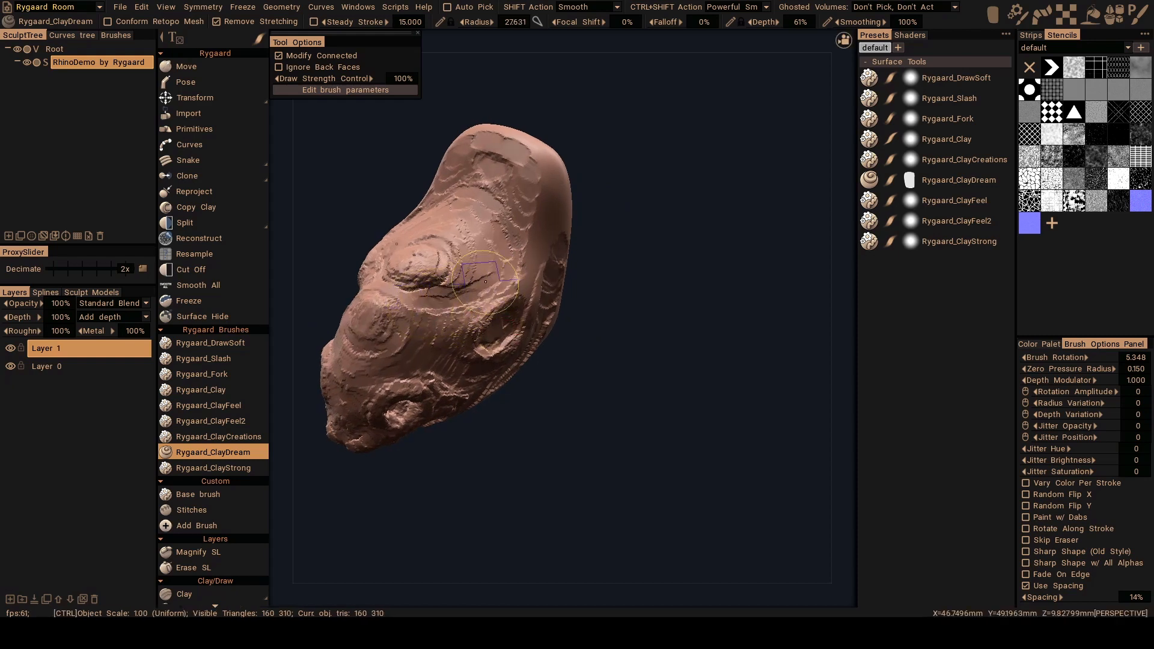
mouse_move(486, 282)
alt+mouse_down()
mouse_move(475, 295)
mouse_move(450, 278)
mouse_move(465, 268)
mouse_move(440, 279)
mouse_move(406, 302)
mouse_move(436, 317)
mouse_move(424, 310)
alt+mouse_up()
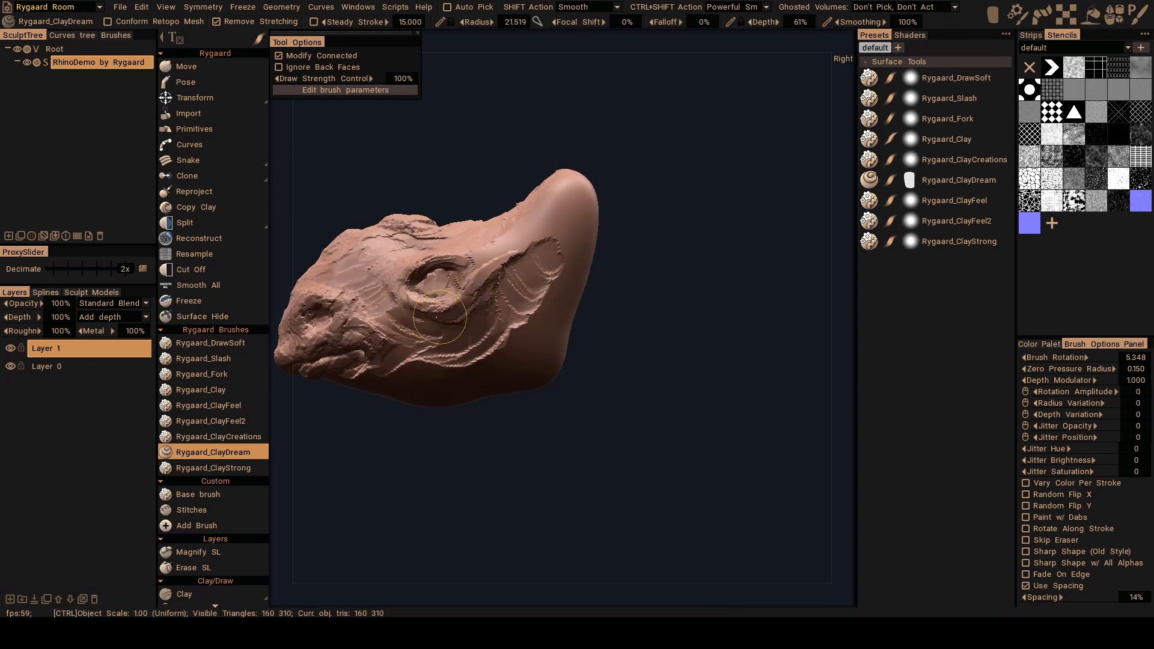
Build up a raised fold on the temple behind the eye and rework the ridges around it.
mouse_move(503, 267)
alt+mouse_down()
mouse_move(497, 302)
mouse_move(481, 306)
alt+mouse_up()
right_drag(475, 305, 483, 306)
mouse_move(483, 305)
alt+mouse_down()
mouse_move(473, 311)
mouse_move(492, 284)
alt+mouse_up()
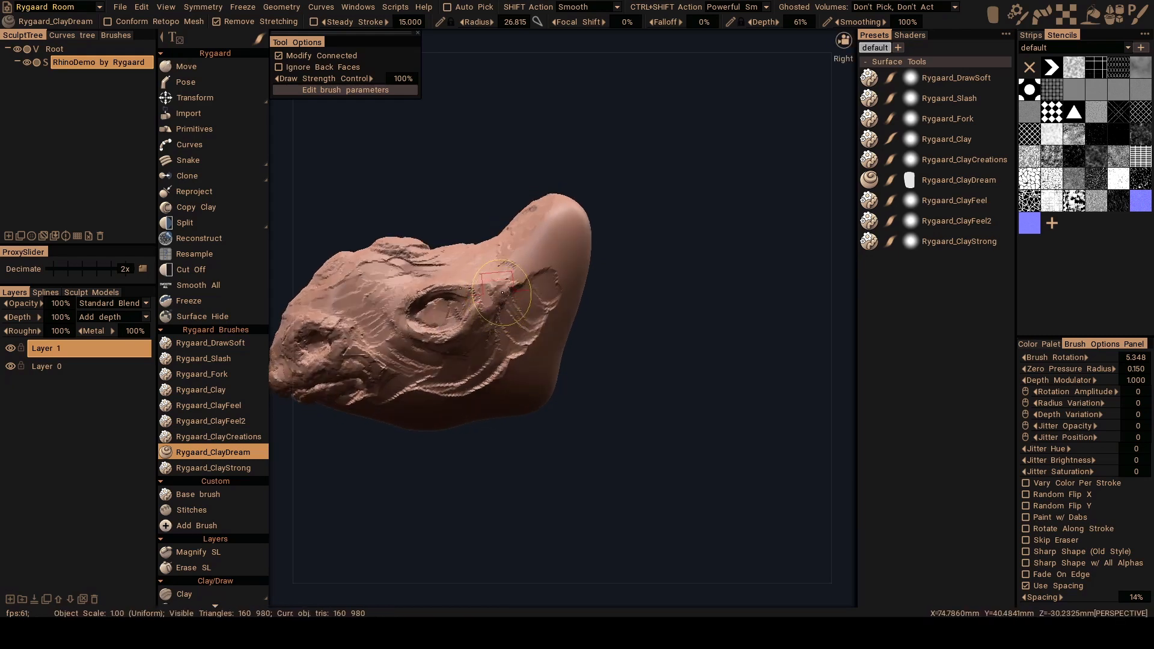
mouse_move(508, 294)
alt+mouse_down()
mouse_move(497, 302)
mouse_move(507, 310)
alt+mouse_up()
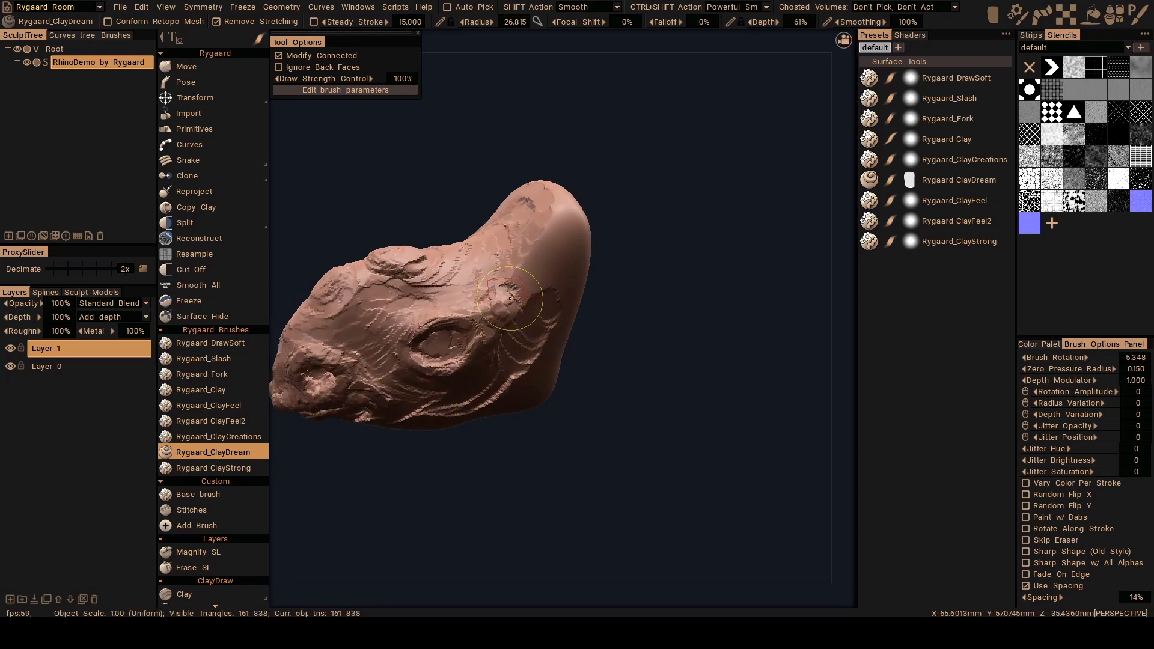
Sculpt the ridge running from the temple up to the crown and form a round ear base on its side.
mouse_move(509, 298)
mouse_down()
mouse_move(559, 328)
mouse_move(461, 305)
mouse_move(478, 305)
mouse_move(495, 281)
mouse_move(467, 327)
mouse_move(478, 268)
mouse_up()
mouse_move(479, 268)
alt+mouse_down()
mouse_move(505, 298)
mouse_move(528, 286)
mouse_move(516, 266)
mouse_move(557, 266)
mouse_move(578, 299)
mouse_move(592, 284)
mouse_move(584, 325)
alt+mouse_up()
mouse_move(592, 279)
mouse_down()
mouse_move(588, 319)
mouse_move(568, 294)
mouse_move(586, 314)
mouse_move(594, 280)
mouse_move(597, 308)
mouse_move(567, 275)
mouse_move(599, 319)
mouse_move(574, 344)
mouse_move(606, 309)
mouse_move(580, 345)
mouse_move(597, 304)
mouse_up()
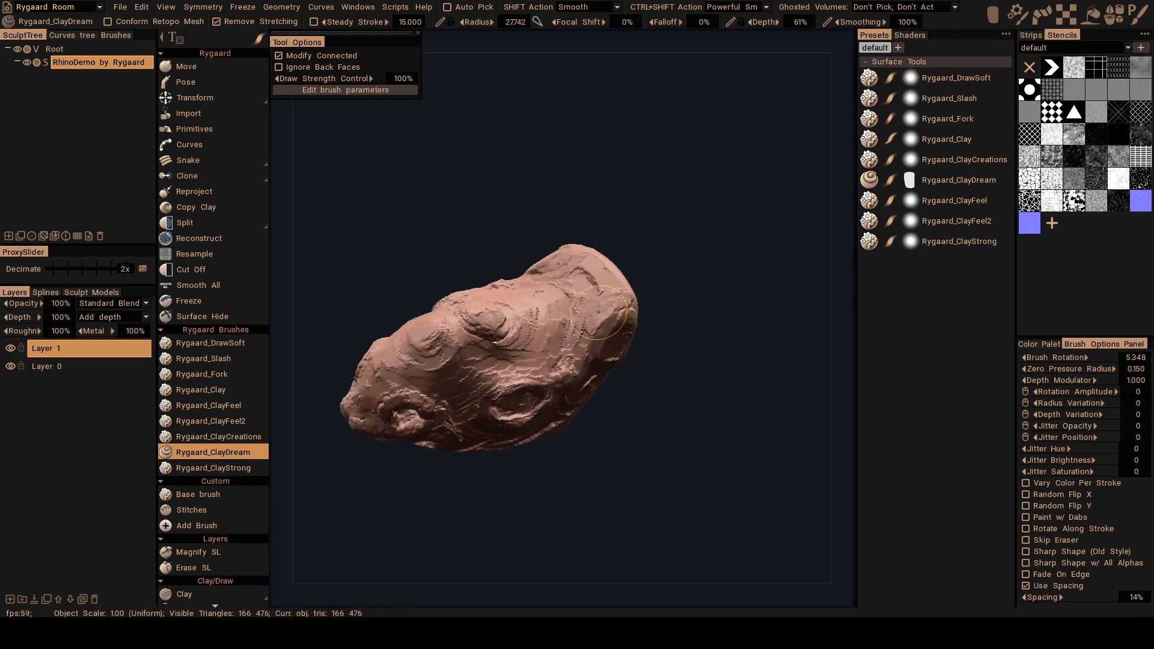
mouse_move(596, 355)
alt+mouse_down()
mouse_move(561, 294)
mouse_move(568, 275)
alt+mouse_up()
mouse_move(571, 330)
mouse_down()
mouse_move(593, 343)
mouse_move(574, 323)
mouse_move(560, 339)
mouse_up()
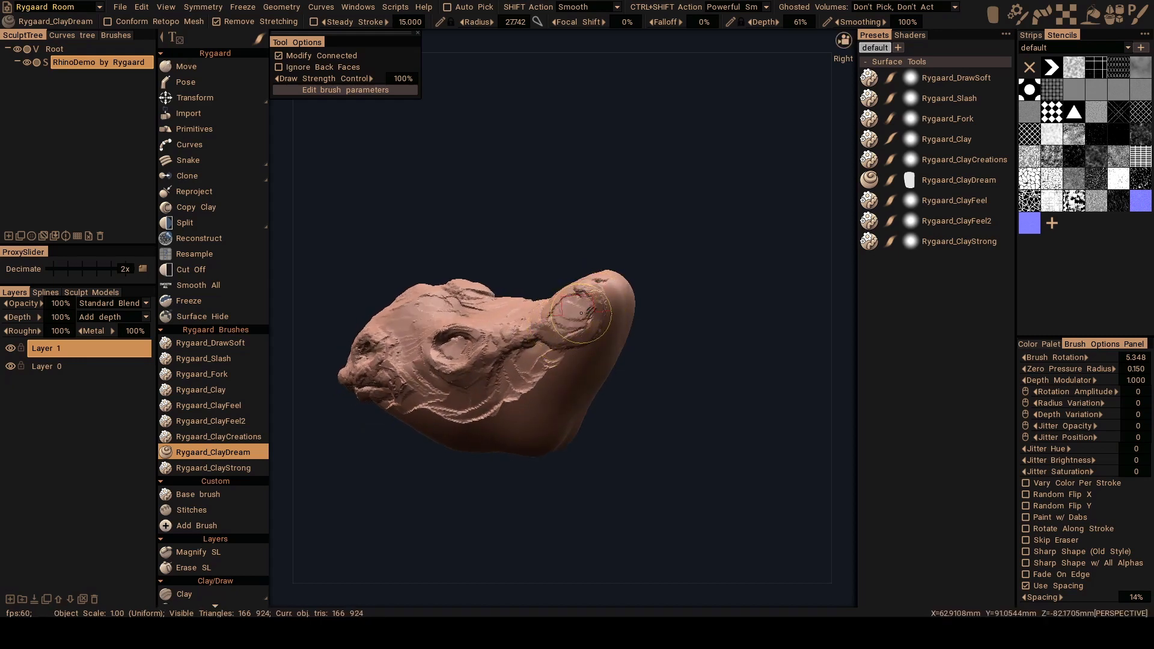
Refine the round ear base and the ridge joining it to the temple and crown with the ClayDream brush.
mouse_move(580, 317)
alt+mouse_down()
mouse_move(665, 391)
mouse_move(576, 326)
alt+mouse_up()
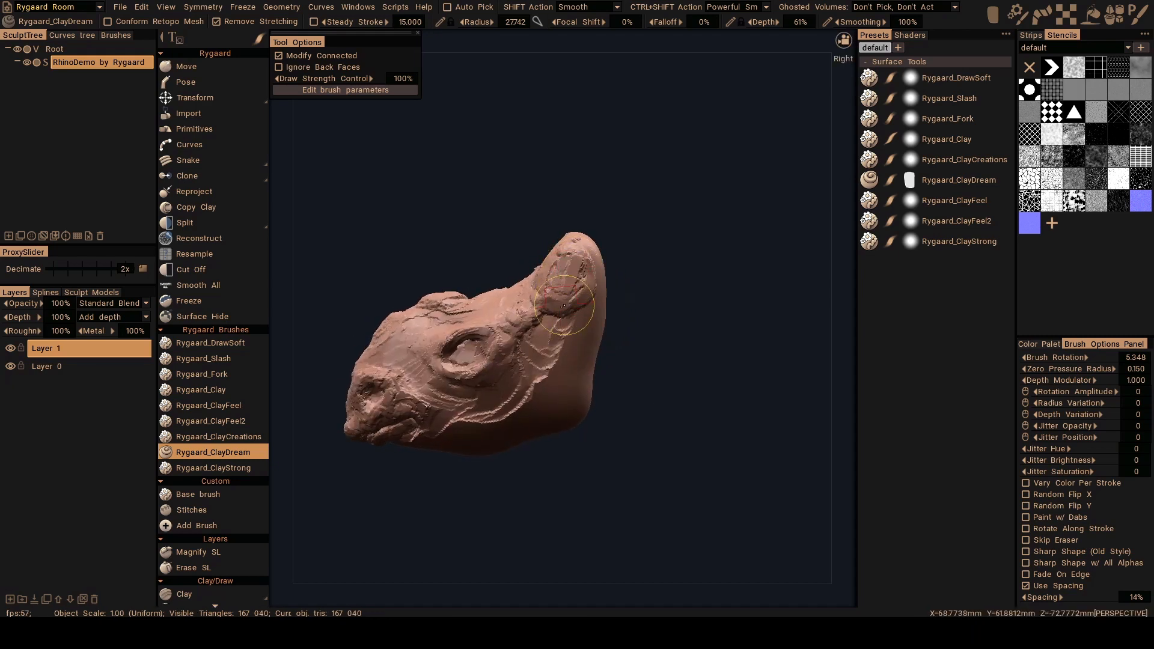
drag(574, 269, 575, 292)
mouse_move(574, 292)
alt+mouse_down()
mouse_move(624, 314)
mouse_move(607, 295)
mouse_move(624, 241)
mouse_move(569, 280)
mouse_move(583, 311)
mouse_move(570, 297)
mouse_move(579, 291)
mouse_move(557, 311)
mouse_move(608, 282)
mouse_move(596, 243)
mouse_move(595, 277)
mouse_move(508, 305)
mouse_move(521, 309)
mouse_move(523, 274)
mouse_move(527, 317)
mouse_move(484, 300)
mouse_move(496, 303)
mouse_move(493, 290)
mouse_move(664, 353)
mouse_move(634, 368)
mouse_move(534, 297)
alt+mouse_up()
right_drag(533, 297, 522, 297)
mouse_move(534, 297)
alt+mouse_down()
mouse_move(551, 273)
mouse_move(550, 292)
mouse_move(570, 280)
mouse_move(541, 289)
alt+mouse_up()
right_drag(540, 287, 523, 287)
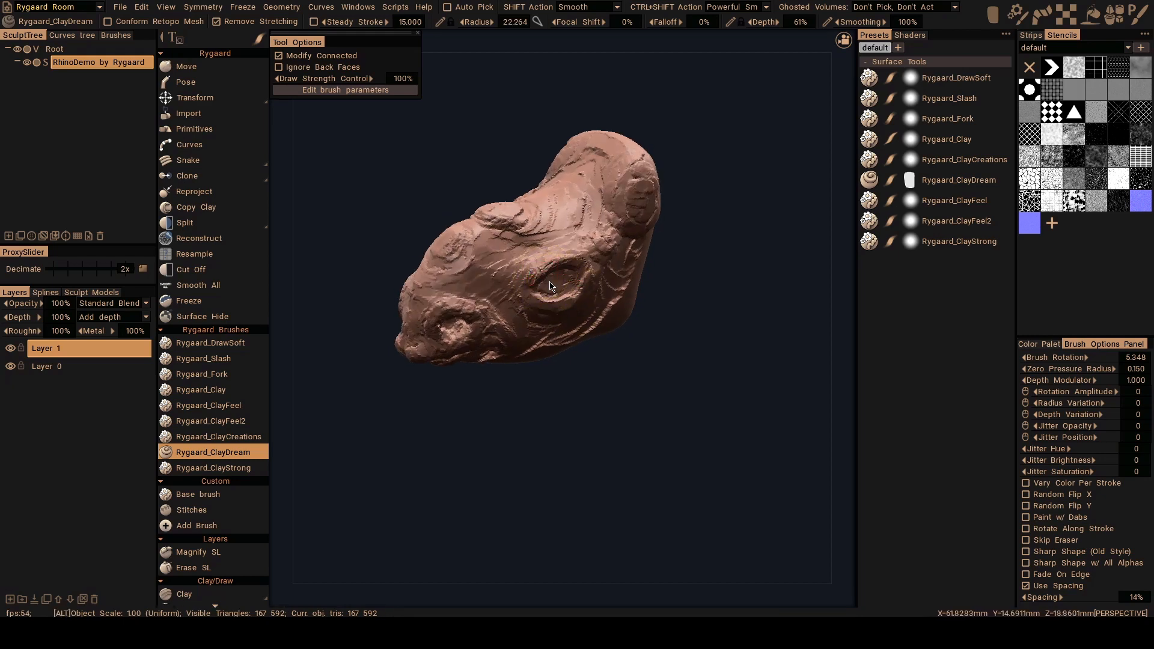
mouse_move(551, 286)
alt+mouse_down()
mouse_move(532, 295)
mouse_move(584, 242)
mouse_move(607, 255)
mouse_move(608, 284)
mouse_move(563, 283)
mouse_move(567, 298)
mouse_move(536, 311)
mouse_move(552, 302)
alt+mouse_up()
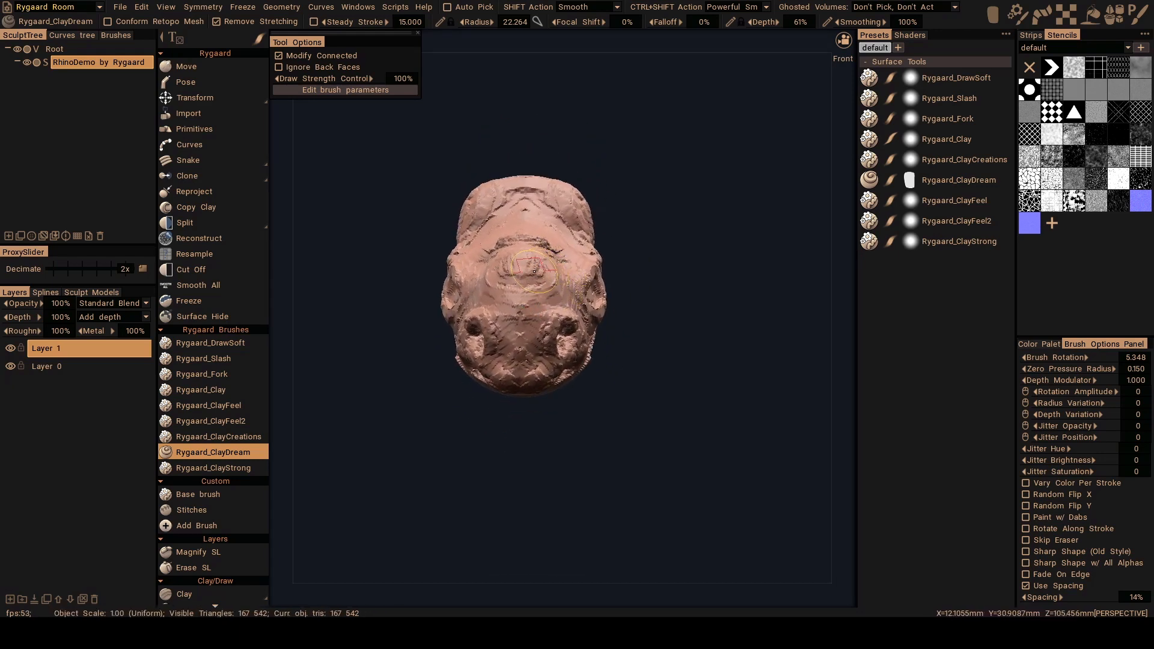
Pull the eye sockets and brow outward with the Move tool and adjust the shape of the crown.
key(m)
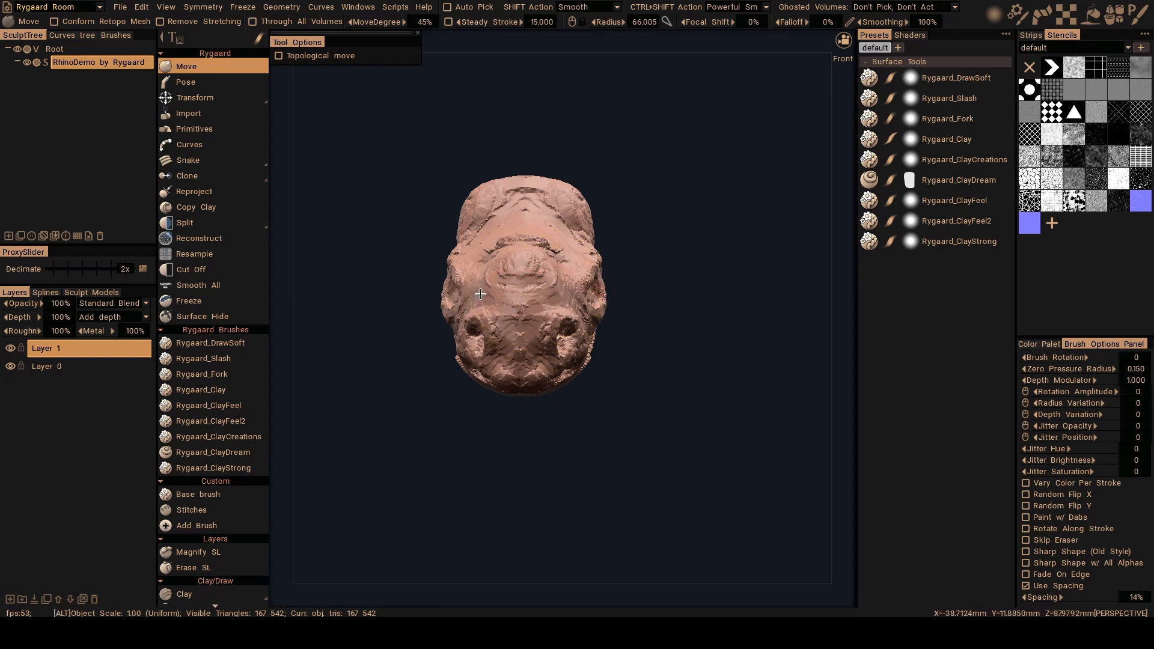
alt+middle_drag(481, 295, 502, 300)
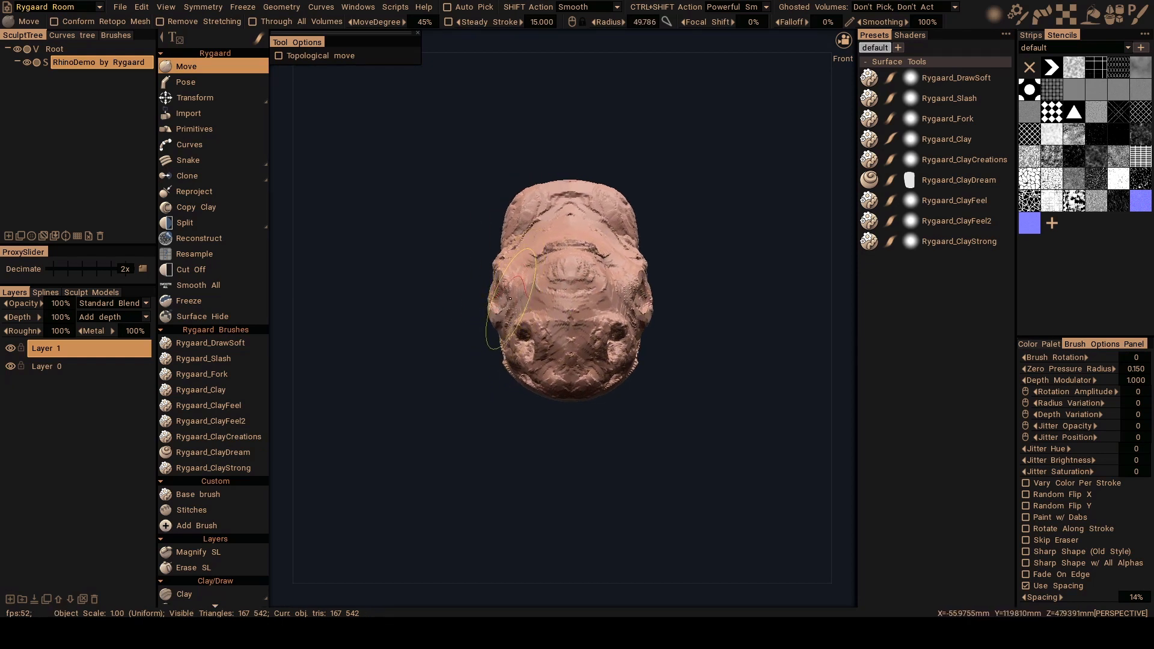
drag(509, 294, 479, 277)
right_drag(484, 272, 471, 271)
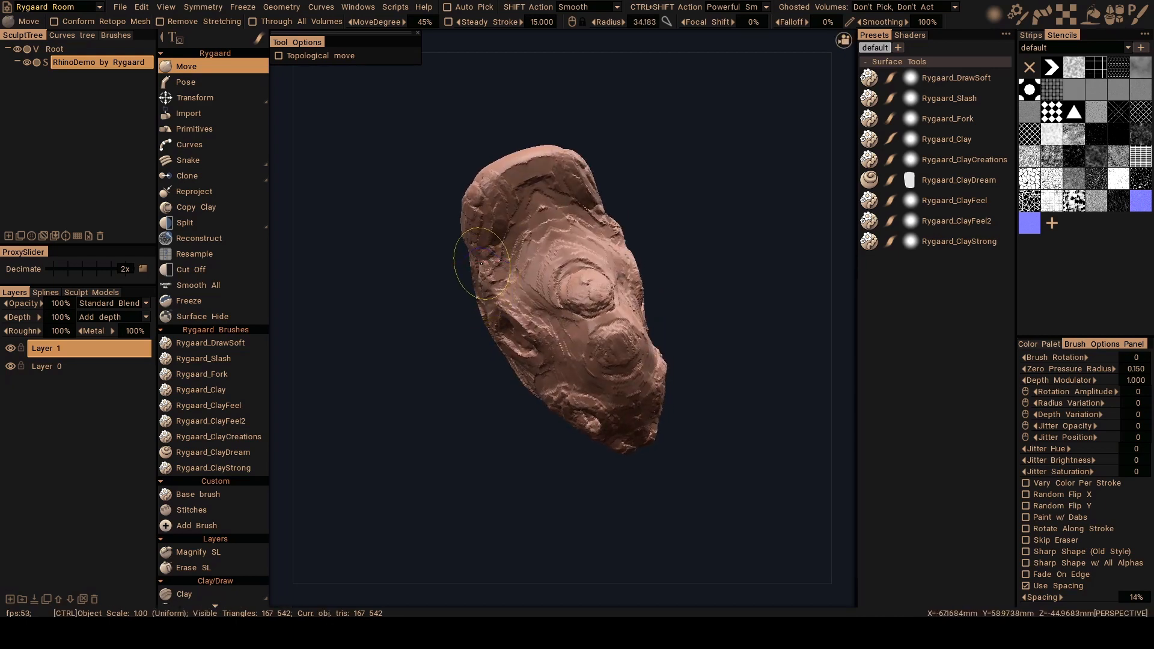
mouse_move(484, 275)
alt+mouse_down()
mouse_move(523, 268)
mouse_move(515, 257)
mouse_move(530, 232)
mouse_move(541, 246)
alt+mouse_up()
right_drag(531, 231, 544, 231)
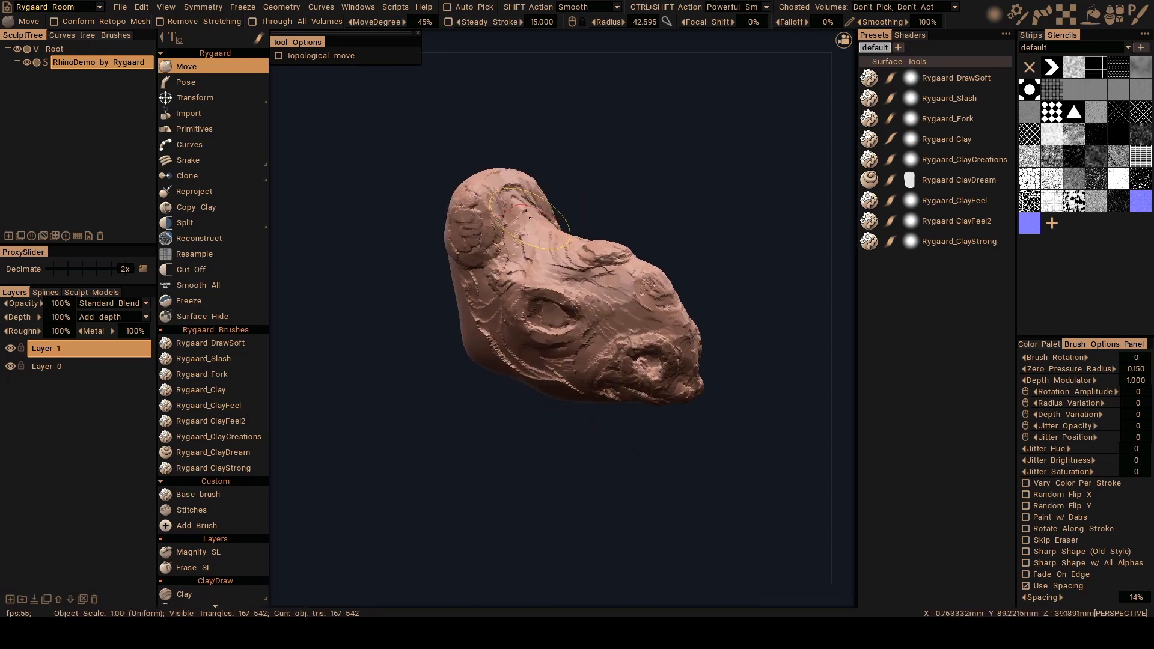
mouse_move(544, 230)
alt+mouse_down()
mouse_move(469, 232)
mouse_move(456, 265)
mouse_move(550, 226)
alt+mouse_up()
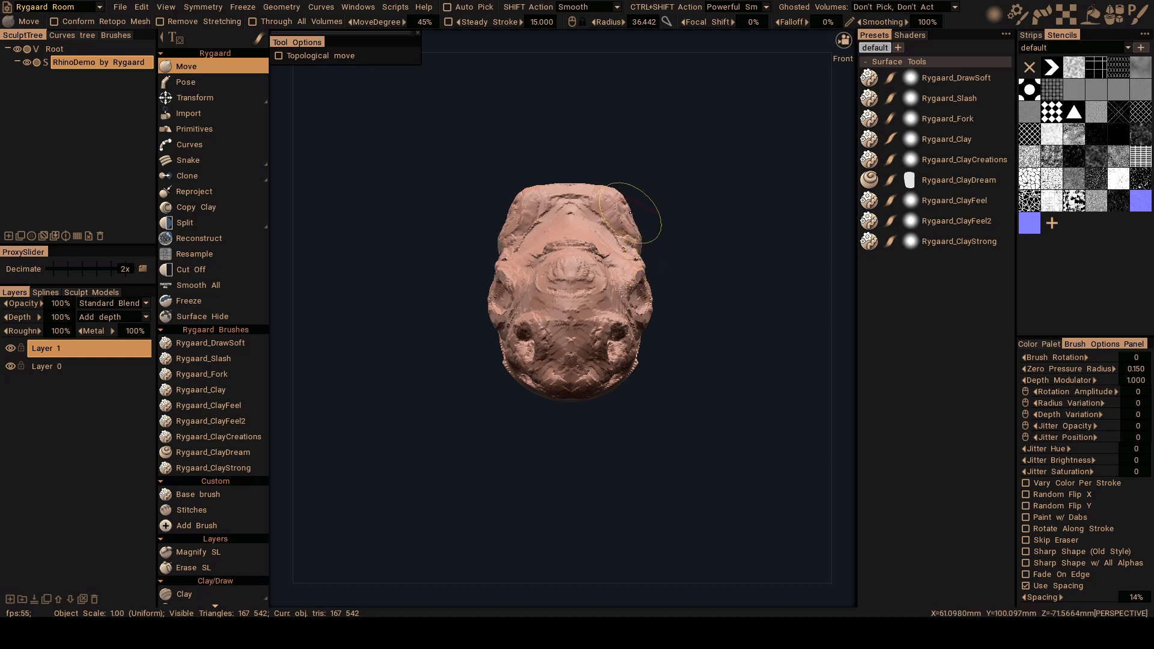
Reshape the snout and cheeks with a large Move brush, working from the front, side and above.
mouse_move(660, 250)
alt+mouse_down()
mouse_move(575, 255)
mouse_move(595, 300)
mouse_move(574, 303)
mouse_move(564, 378)
alt+mouse_up()
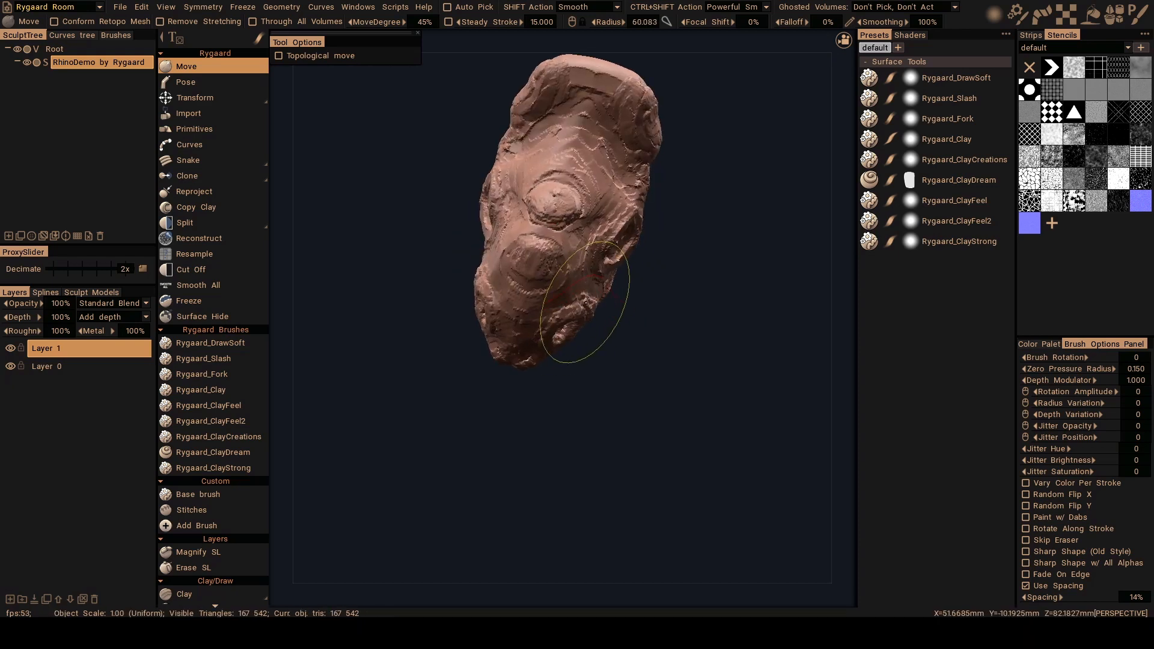
right_drag(579, 321, 605, 320)
alt+drag(622, 291, 580, 240)
right_drag(580, 238, 615, 227)
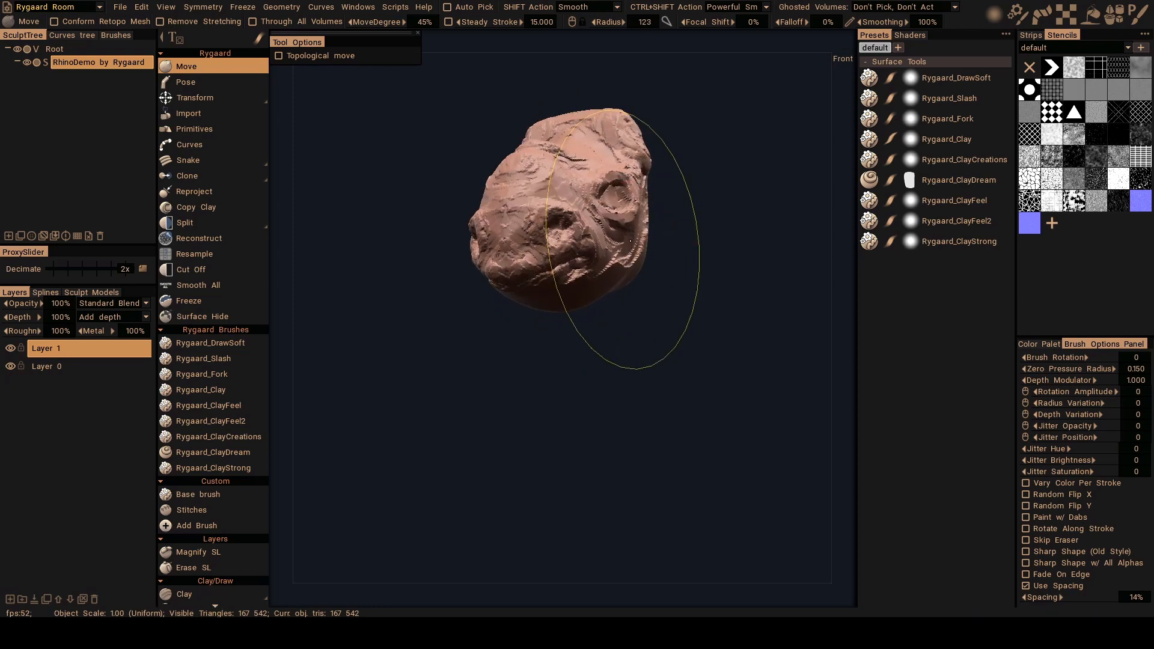
alt+drag(549, 288, 638, 239)
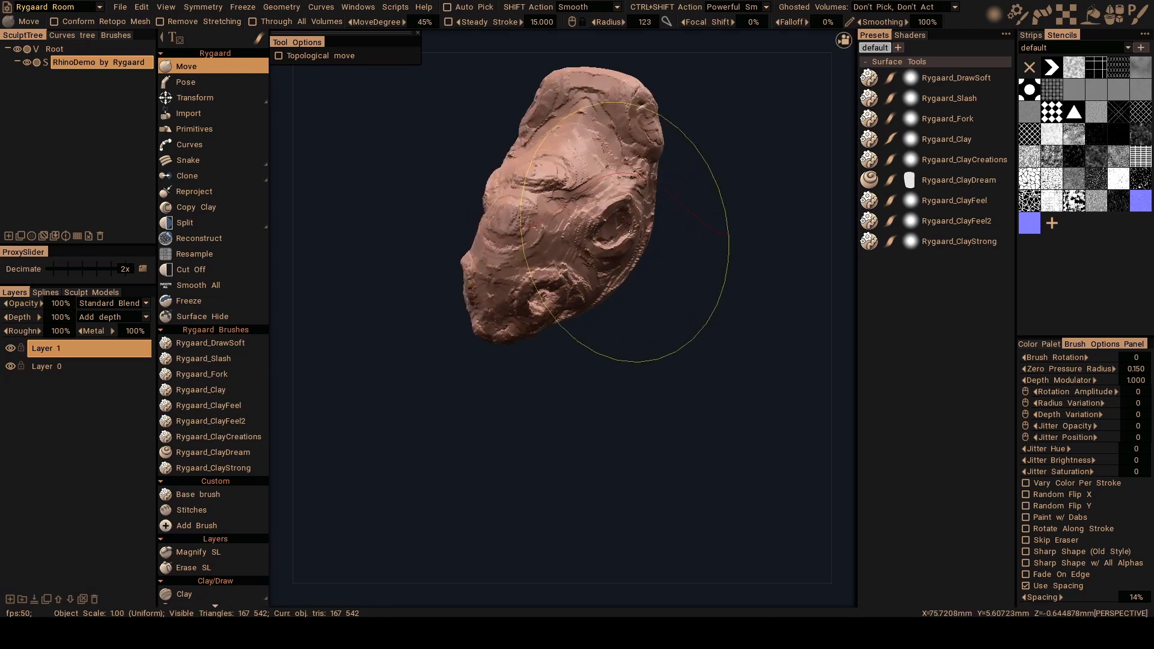
right_drag(638, 239, 622, 239)
mouse_move(622, 240)
alt+shift+mouse_down()
mouse_move(640, 222)
mouse_move(644, 295)
alt+shift+mouse_up()
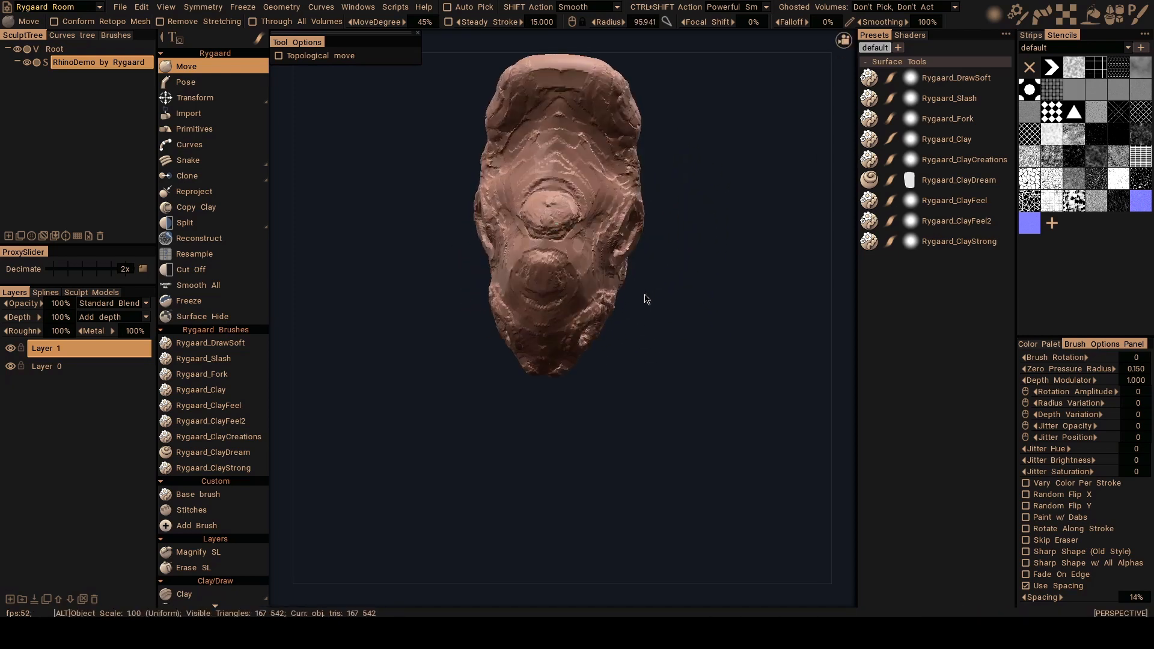
Adjust the head's outline at the temples and ear bases with a smaller Move brush.
alt+middle_drag(580, 206, 593, 251)
mouse_move(593, 251)
alt+mouse_down()
mouse_move(607, 232)
mouse_move(655, 221)
alt+mouse_up()
right_drag(656, 221, 643, 220)
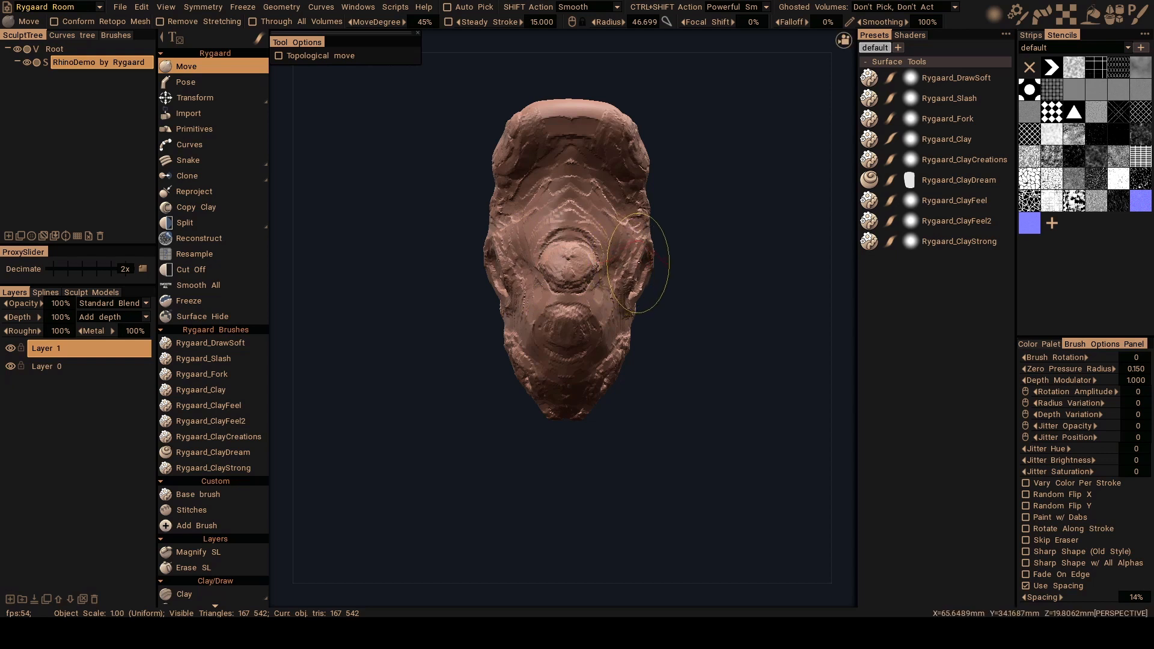
middle_drag(631, 220, 624, 236)
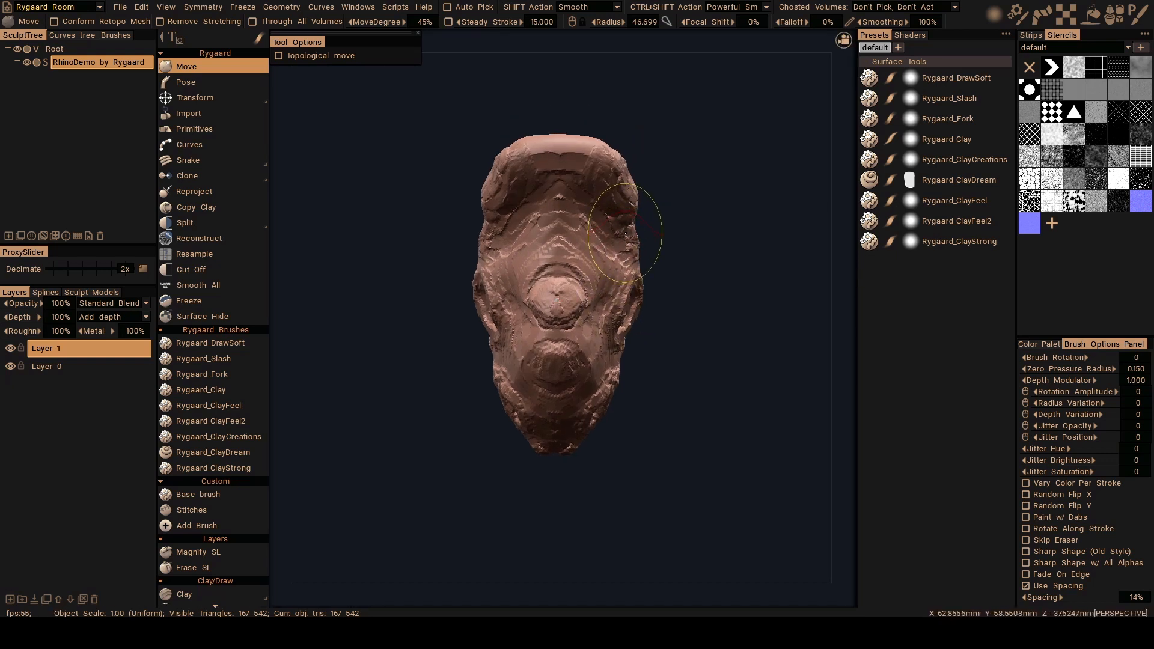
mouse_move(632, 235)
mouse_down()
mouse_move(597, 204)
mouse_move(614, 239)
mouse_move(526, 254)
mouse_move(679, 263)
mouse_move(659, 265)
mouse_move(651, 240)
mouse_move(658, 268)
mouse_move(578, 279)
mouse_up()
right_drag(577, 279, 558, 281)
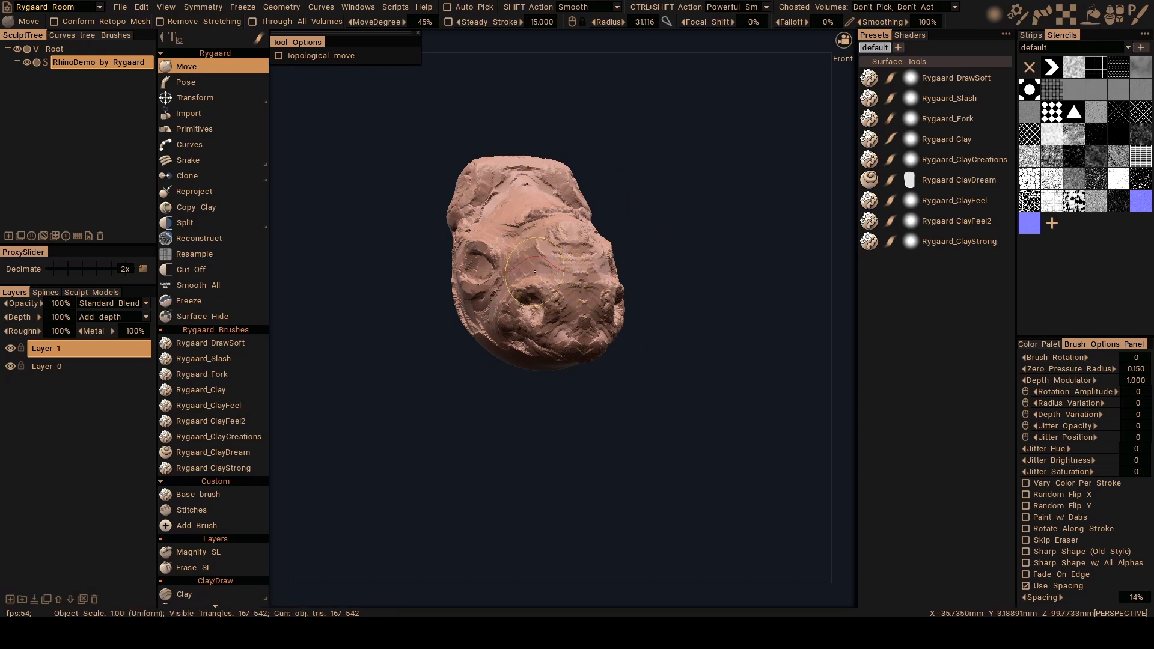
Sculpt the mouth line, lower lip and chin with the Rygaard_ClayDream brush.
alt+drag(536, 265, 475, 313)
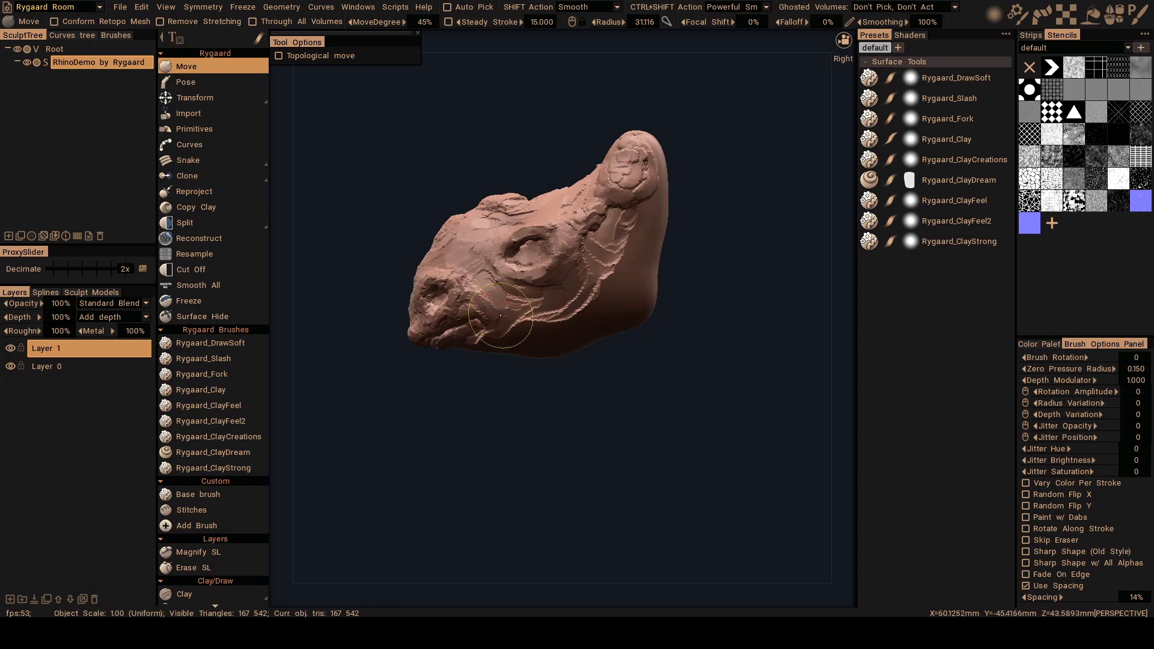
click(233, 451)
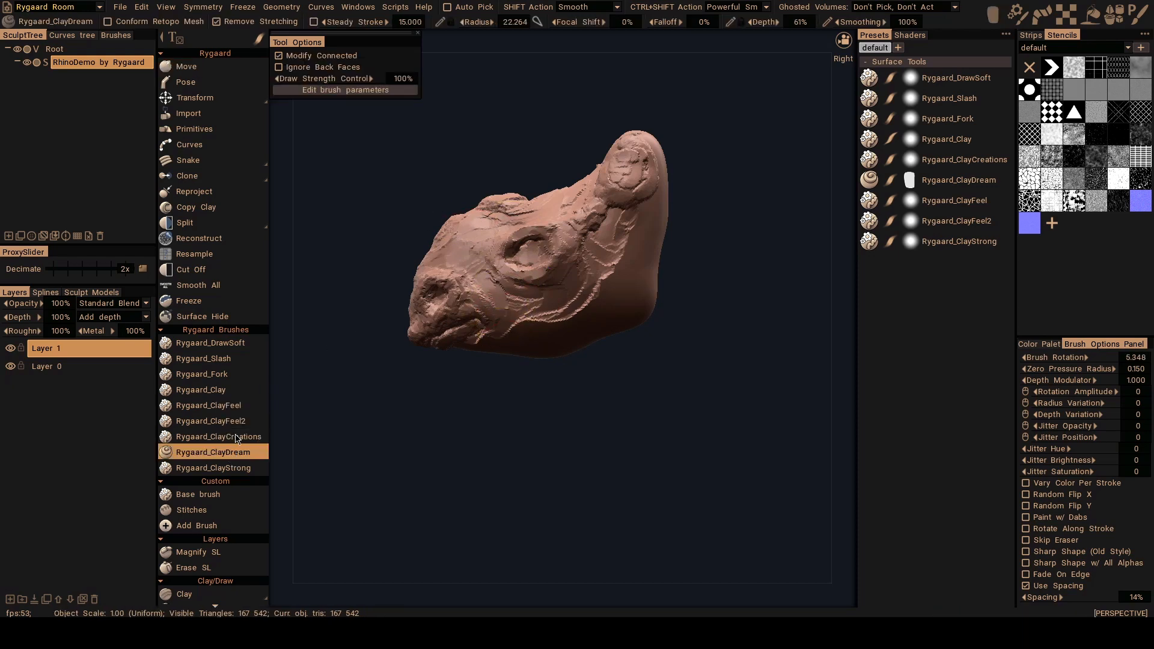
mouse_move(530, 309)
alt+mouse_down()
mouse_move(496, 316)
mouse_move(467, 305)
mouse_move(584, 351)
mouse_move(550, 290)
mouse_move(519, 346)
mouse_move(618, 326)
mouse_move(541, 282)
mouse_move(523, 293)
mouse_move(526, 330)
mouse_move(504, 317)
mouse_move(492, 284)
mouse_move(491, 305)
mouse_move(511, 293)
mouse_move(475, 295)
mouse_move(502, 340)
mouse_move(467, 296)
mouse_move(479, 291)
mouse_move(471, 270)
alt+mouse_up()
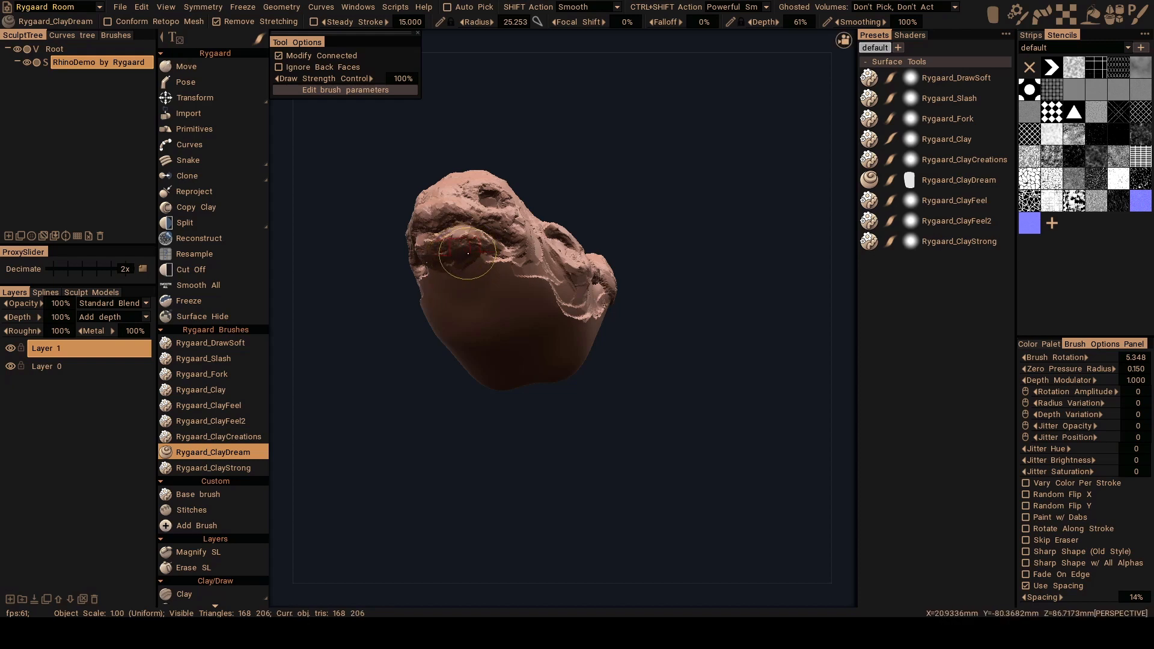
mouse_move(468, 253)
alt+mouse_down()
mouse_move(474, 282)
mouse_move(443, 319)
mouse_move(466, 321)
mouse_move(481, 304)
mouse_move(481, 348)
alt+mouse_up()
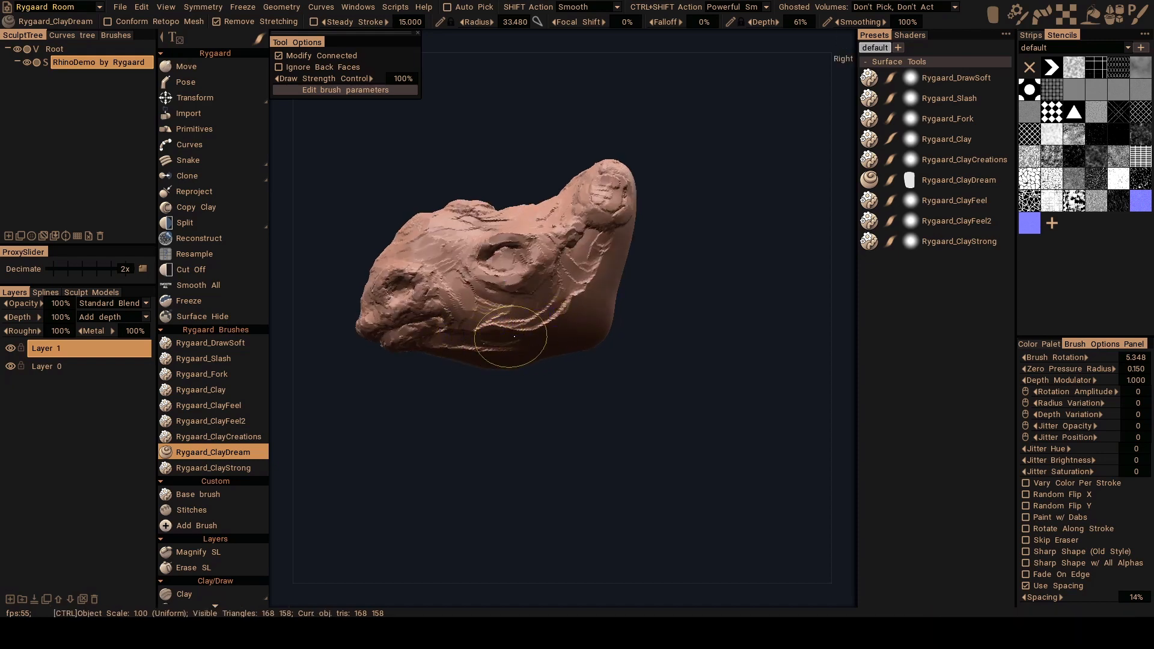
alt+drag(476, 322, 481, 323)
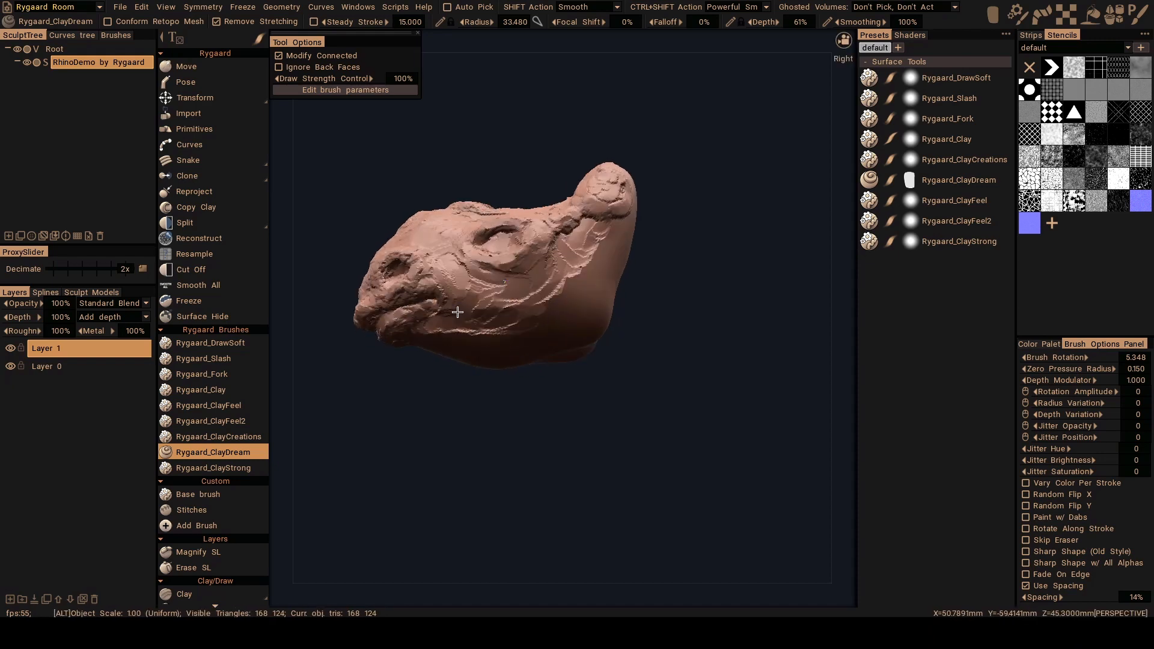
Build up the jawline from the mouth corner back to the neck below the ear with a larger ClayDream brush.
right_drag(481, 324, 534, 319)
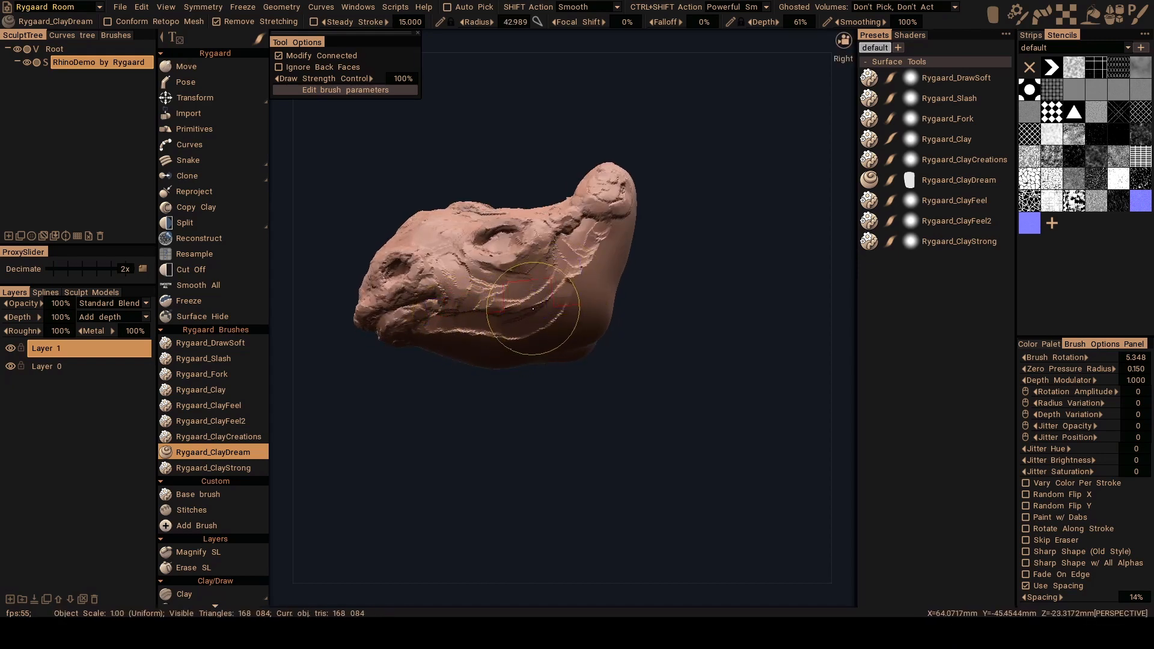
alt+drag(563, 288, 527, 323)
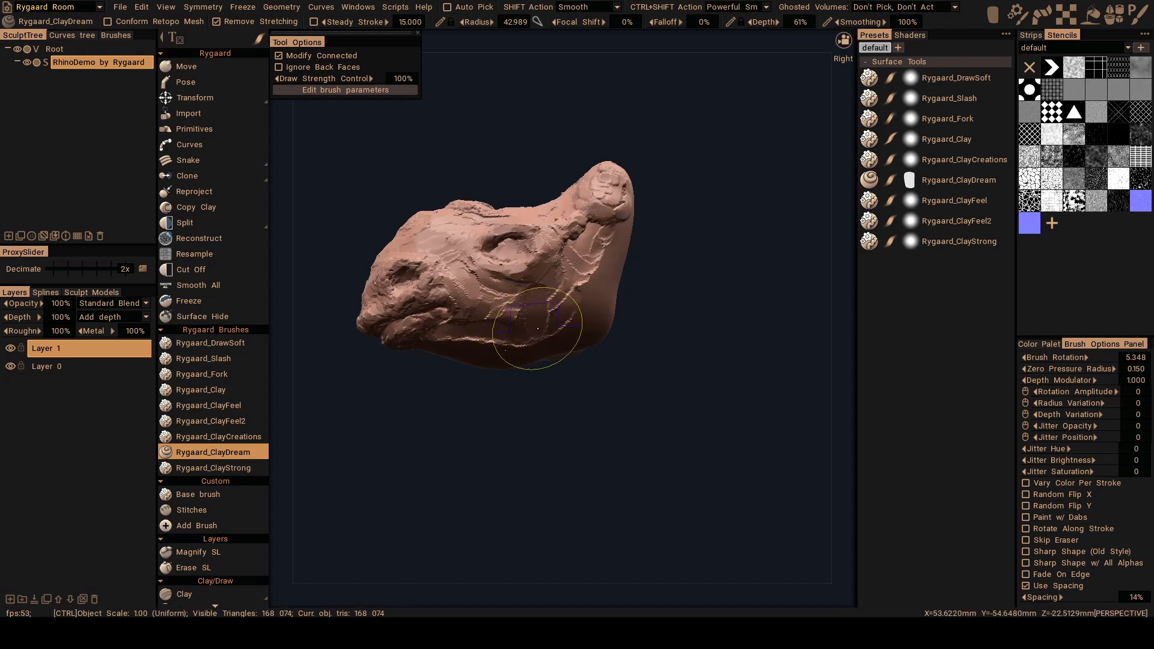
mouse_move(578, 291)
alt+mouse_down()
mouse_move(559, 280)
mouse_move(441, 321)
alt+mouse_up()
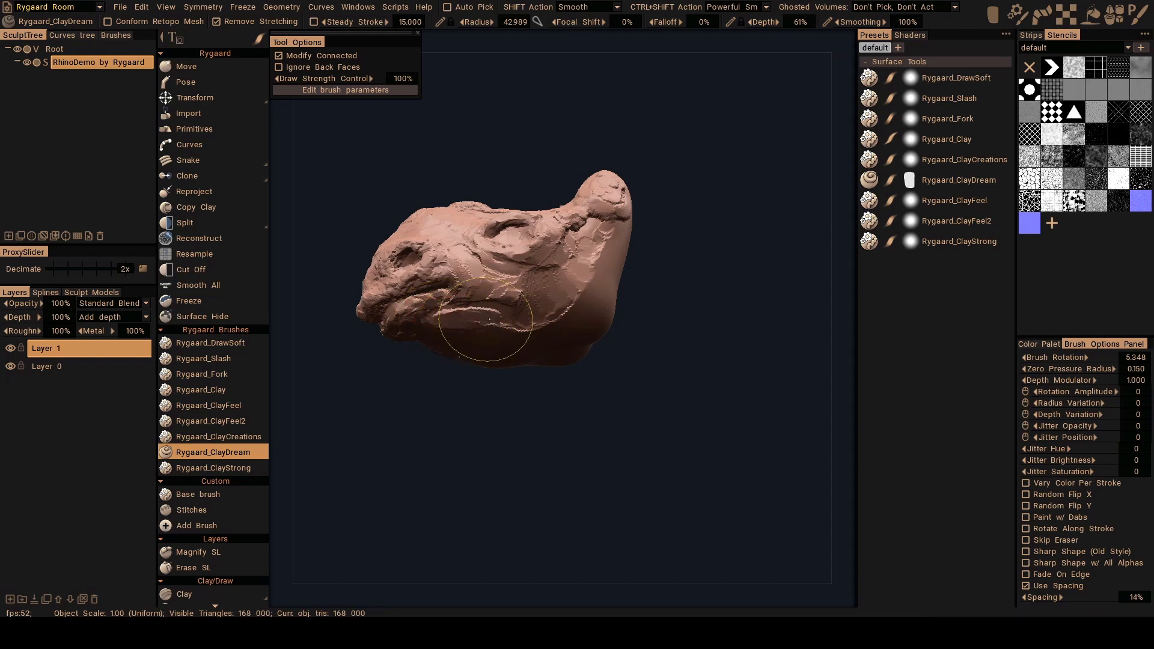
mouse_move(521, 325)
alt+mouse_down()
mouse_move(581, 297)
mouse_move(573, 283)
alt+mouse_up()
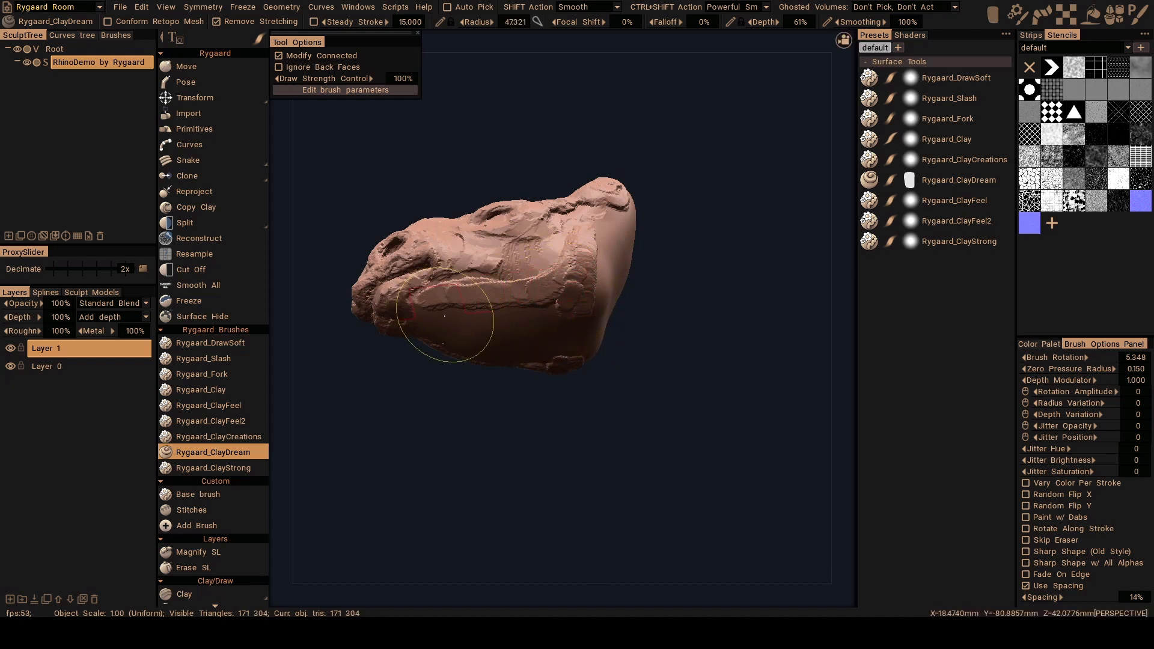
Sculpt long ridges along the underside of the lower jaw.
alt+drag(433, 305, 451, 282)
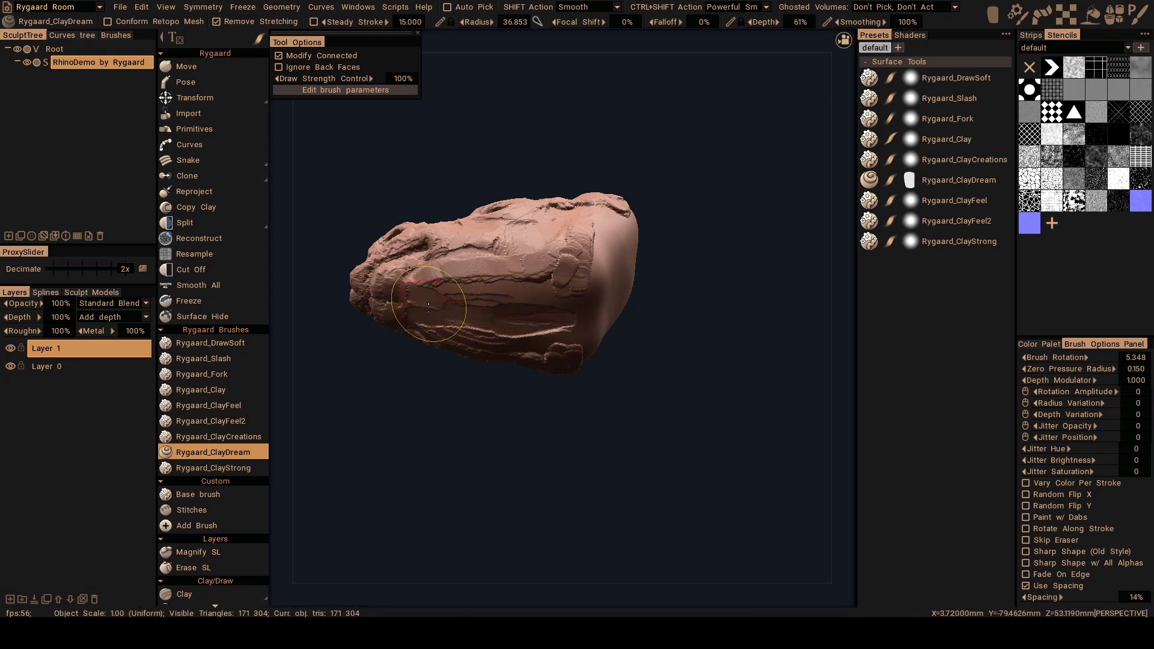
mouse_move(393, 306)
alt+mouse_down()
mouse_move(456, 296)
mouse_move(473, 265)
alt+mouse_up()
mouse_move(473, 265)
alt+mouse_down()
mouse_move(485, 314)
mouse_move(494, 282)
mouse_move(476, 265)
mouse_move(510, 291)
mouse_move(502, 294)
alt+mouse_up()
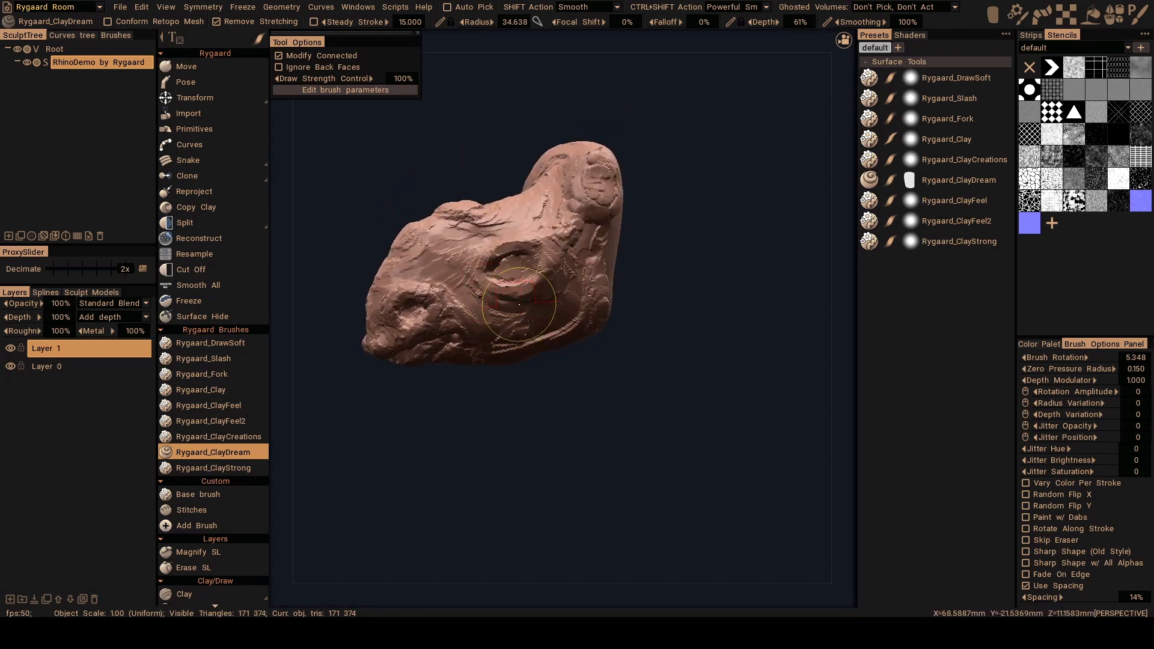
Sculpt the fold beneath the eye and carve the cheek between it and the nostril.
right_drag(509, 309, 518, 312)
mouse_move(507, 332)
alt+mouse_down()
mouse_move(502, 311)
mouse_move(531, 304)
mouse_move(522, 312)
mouse_move(499, 295)
mouse_move(524, 325)
alt+mouse_up()
right_drag(524, 325, 494, 309)
mouse_move(495, 304)
ctrl+mouse_down()
mouse_move(478, 291)
mouse_move(514, 305)
mouse_move(424, 251)
mouse_move(540, 235)
mouse_move(497, 285)
mouse_move(431, 312)
ctrl+mouse_up()
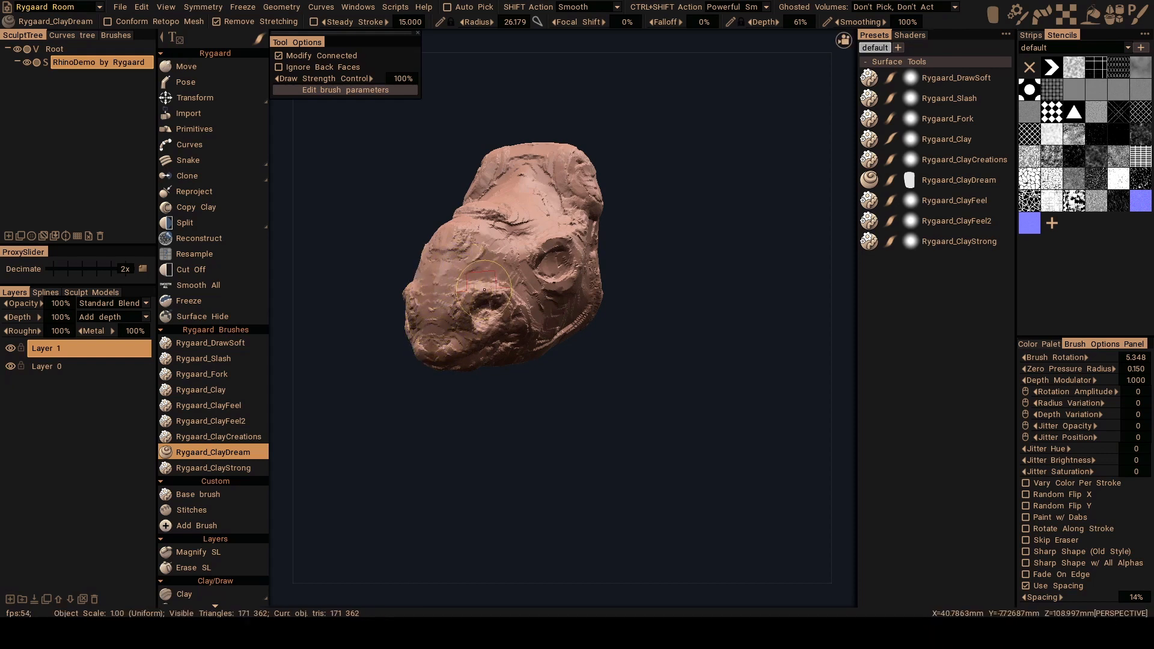
Shape the cheek planes between the mouth corner, nostril and eye with the ClayDream brush.
mouse_move(452, 284)
alt+mouse_down()
mouse_move(420, 297)
mouse_move(526, 335)
mouse_move(533, 307)
alt+mouse_up()
alt+right_drag(534, 307, 490, 304)
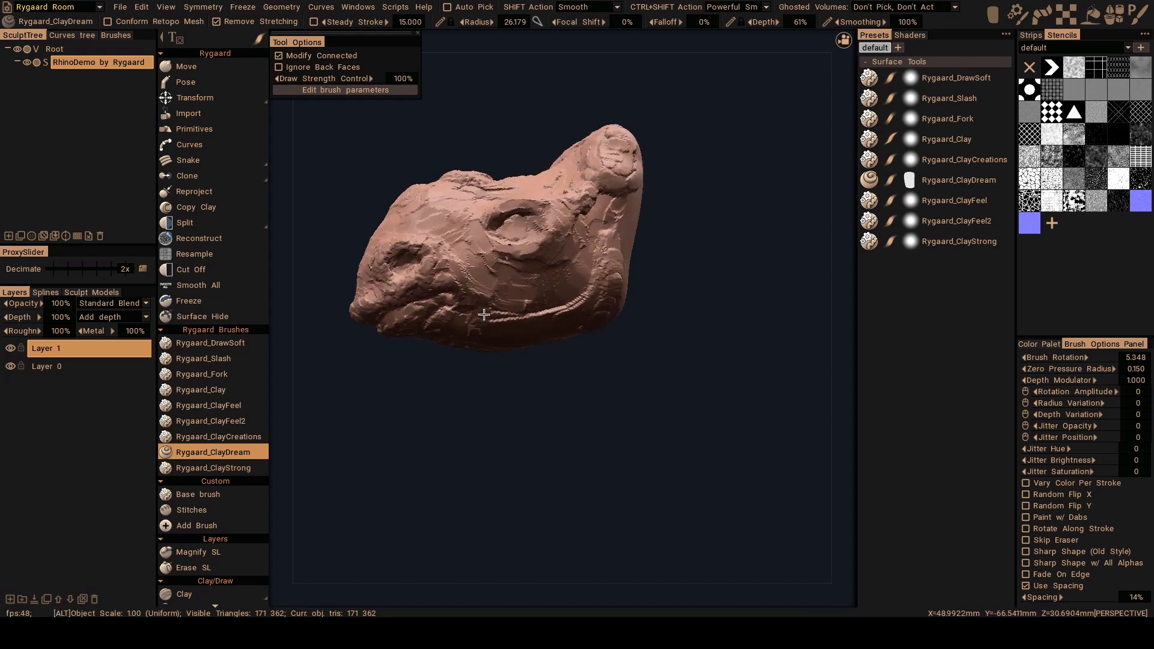
mouse_move(490, 304)
alt+mouse_down()
mouse_move(474, 304)
mouse_move(461, 272)
mouse_move(455, 290)
alt+mouse_up()
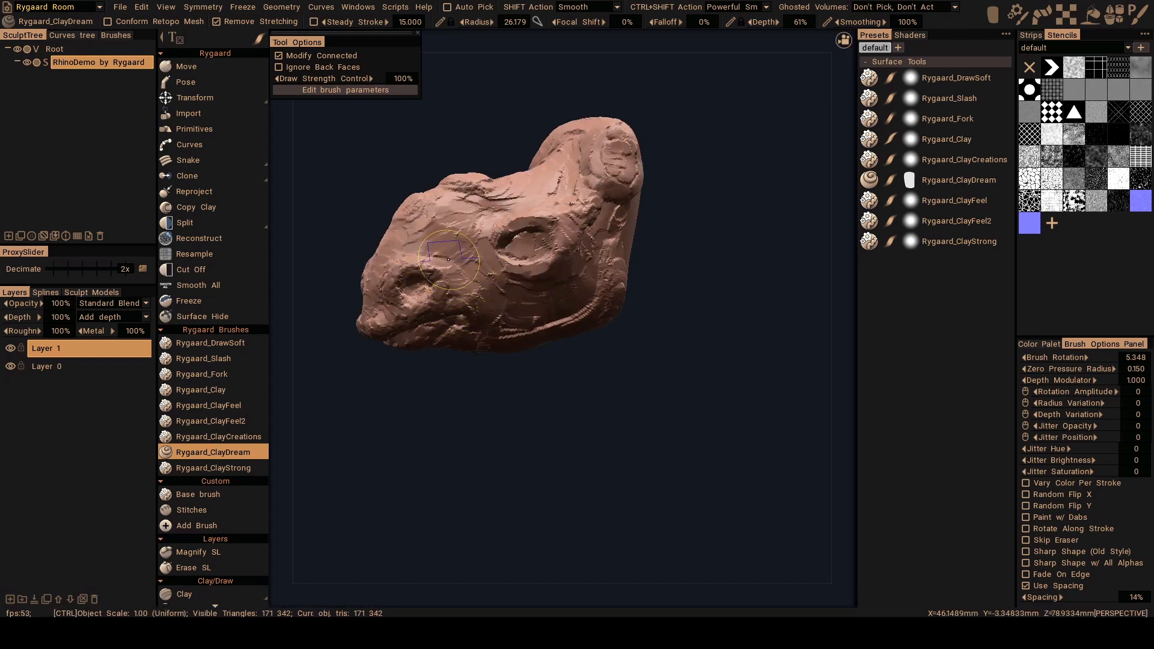
alt+drag(450, 268, 468, 285)
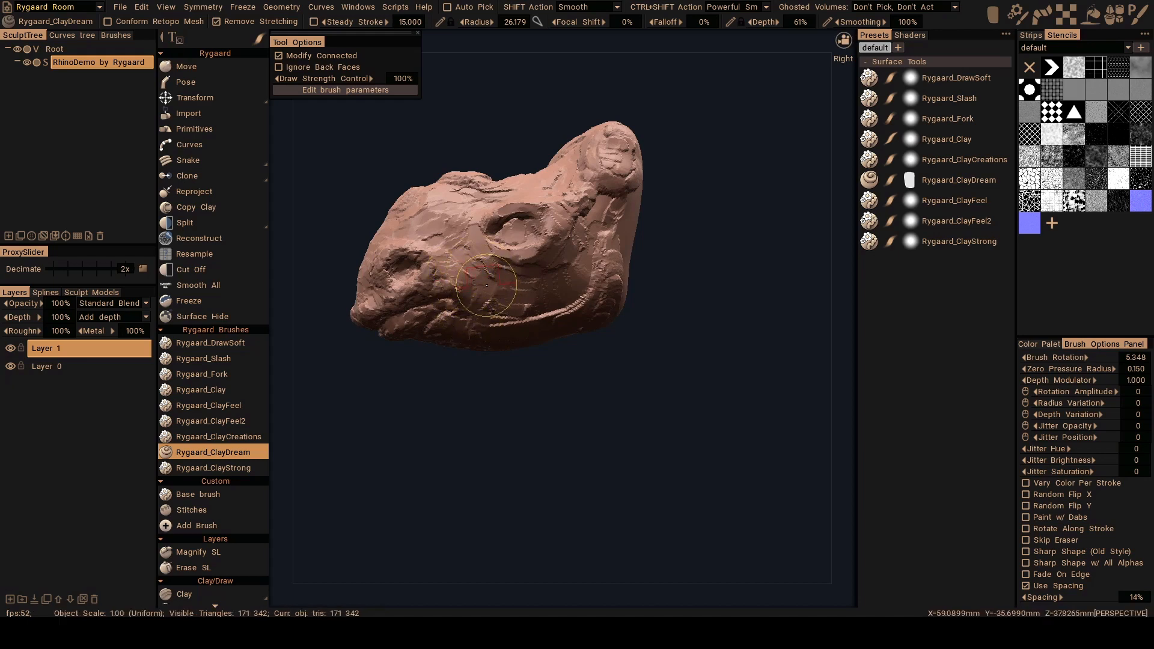
mouse_move(487, 285)
alt+mouse_down()
mouse_move(495, 306)
mouse_move(495, 288)
mouse_move(484, 289)
mouse_move(482, 308)
mouse_move(444, 327)
mouse_move(488, 331)
alt+mouse_up()
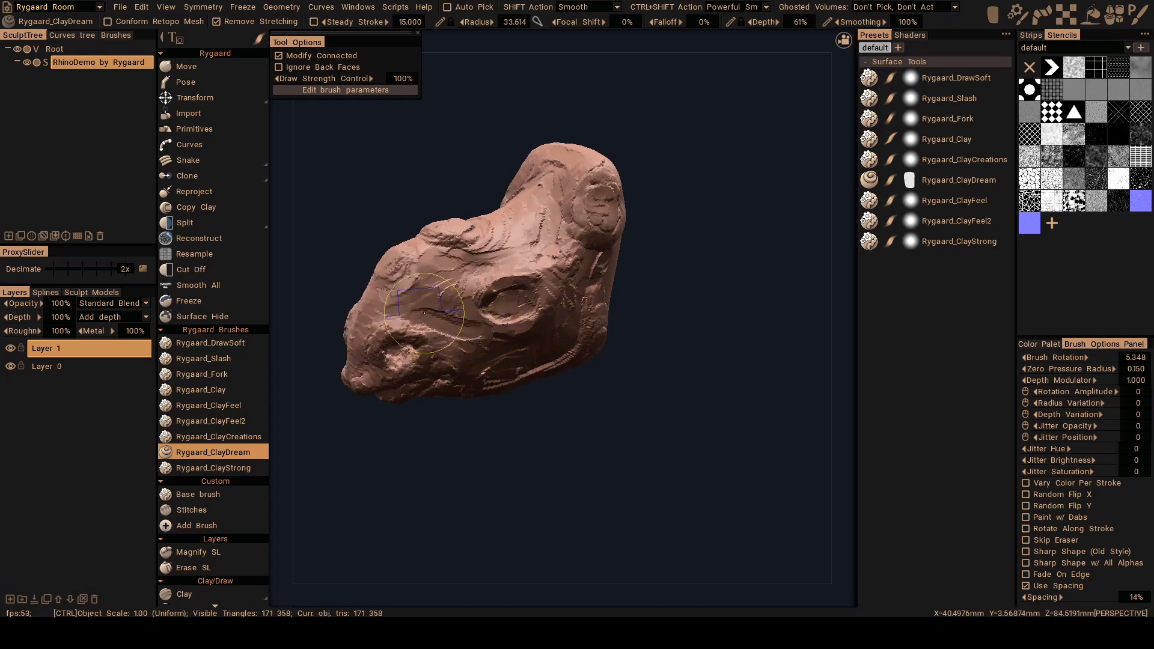
Carve the side of the snout between the nostril and eye, continuing up to the nose horn base.
mouse_move(420, 314)
ctrl+mouse_down()
mouse_move(482, 325)
mouse_move(455, 315)
ctrl+mouse_up()
right_drag(456, 316, 446, 314)
mouse_move(443, 312)
ctrl+mouse_down()
mouse_move(476, 311)
mouse_move(484, 328)
ctrl+mouse_up()
mouse_move(484, 329)
alt+mouse_down()
mouse_move(452, 313)
mouse_move(463, 332)
mouse_move(454, 340)
mouse_move(463, 310)
mouse_move(489, 327)
mouse_move(465, 307)
mouse_move(487, 305)
mouse_move(439, 302)
alt+mouse_up()
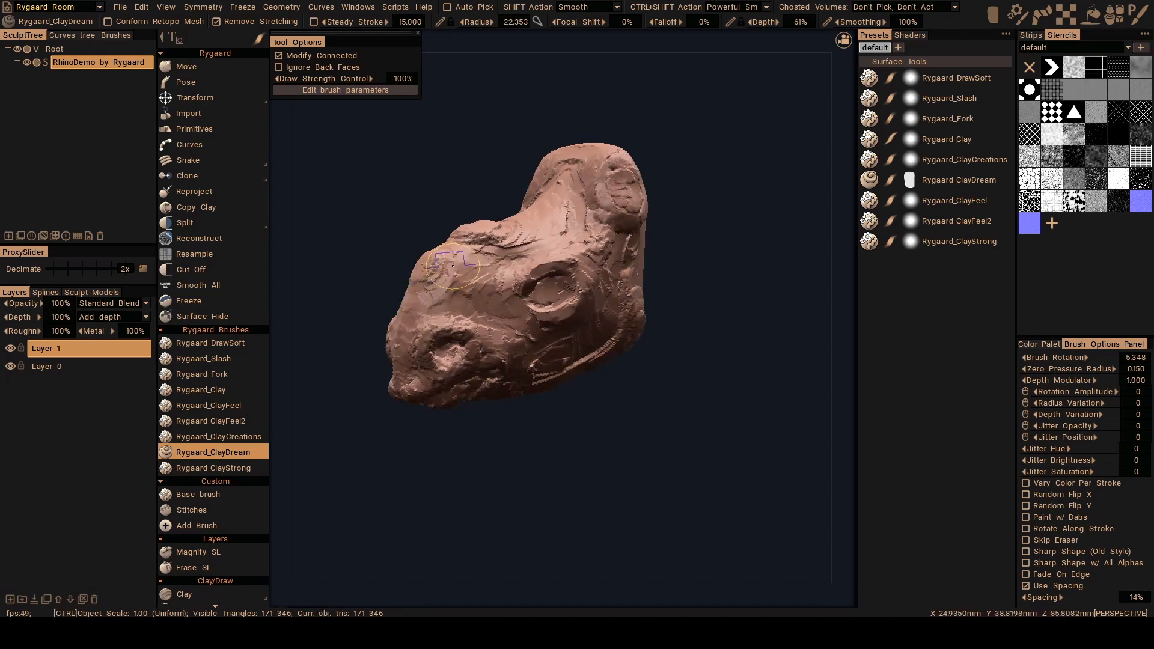
mouse_move(457, 263)
alt+mouse_down()
mouse_move(447, 291)
mouse_move(460, 305)
mouse_move(473, 299)
mouse_move(474, 314)
mouse_move(475, 296)
mouse_move(550, 280)
mouse_move(544, 263)
mouse_move(558, 244)
mouse_move(553, 287)
mouse_move(508, 291)
mouse_move(553, 271)
mouse_move(644, 296)
mouse_move(651, 286)
mouse_move(622, 275)
mouse_move(607, 296)
mouse_move(518, 306)
mouse_move(476, 288)
mouse_move(512, 277)
mouse_move(481, 282)
mouse_move(508, 279)
mouse_move(537, 297)
alt+mouse_up()
Sculpt the chin and the side of the lower jaw beneath the mouth corner with the ClayDream brush.
alt+drag(537, 297, 557, 269)
alt+middle_drag(576, 249, 538, 282)
mouse_move(538, 282)
alt+mouse_down()
mouse_move(510, 278)
mouse_move(507, 294)
mouse_move(508, 282)
alt+mouse_up()
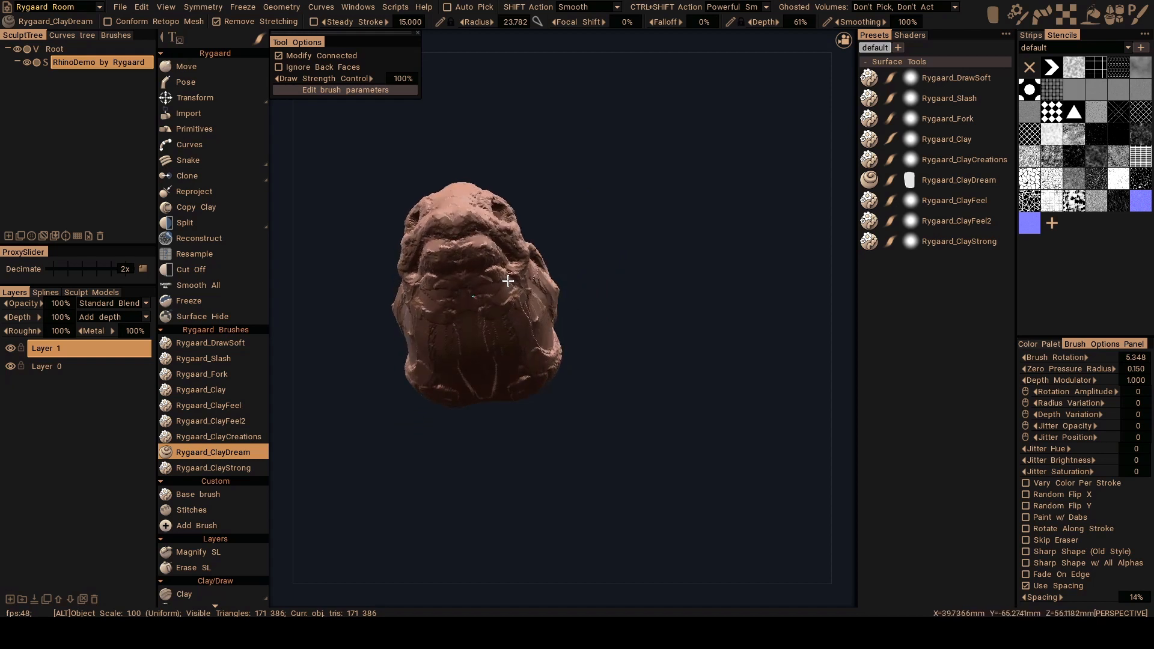
right_drag(460, 286, 481, 291)
mouse_move(480, 301)
alt+mouse_down()
mouse_move(466, 271)
mouse_move(482, 284)
mouse_move(470, 276)
mouse_move(453, 306)
mouse_move(452, 286)
mouse_move(467, 318)
alt+mouse_up()
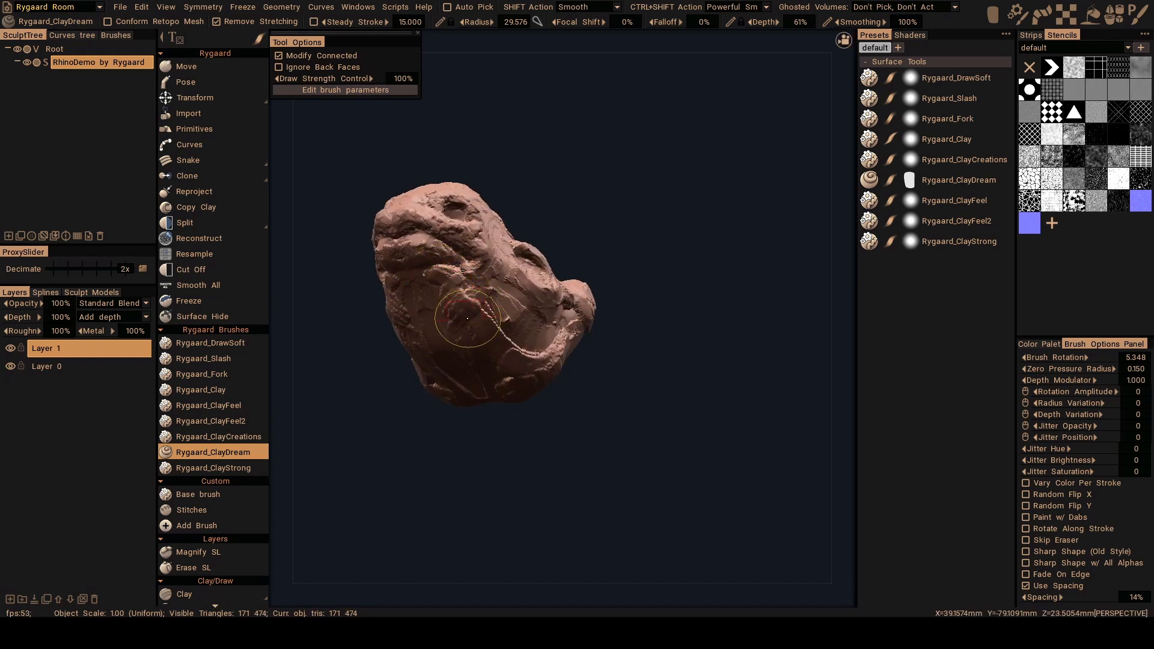
Build up clay with a larger brush over the ridges on the underside of the jaw and the hollow between them.
mouse_move(492, 366)
alt+mouse_down()
mouse_move(494, 294)
mouse_move(514, 332)
alt+mouse_up()
right_drag(452, 258, 475, 258)
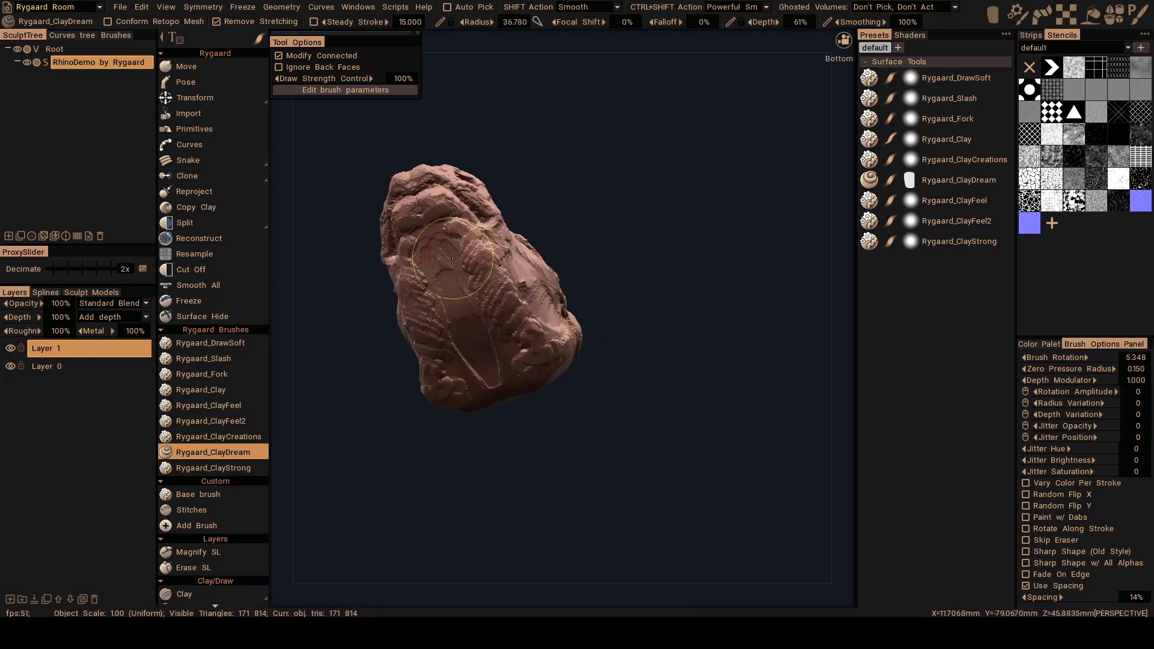
drag(444, 266, 484, 369)
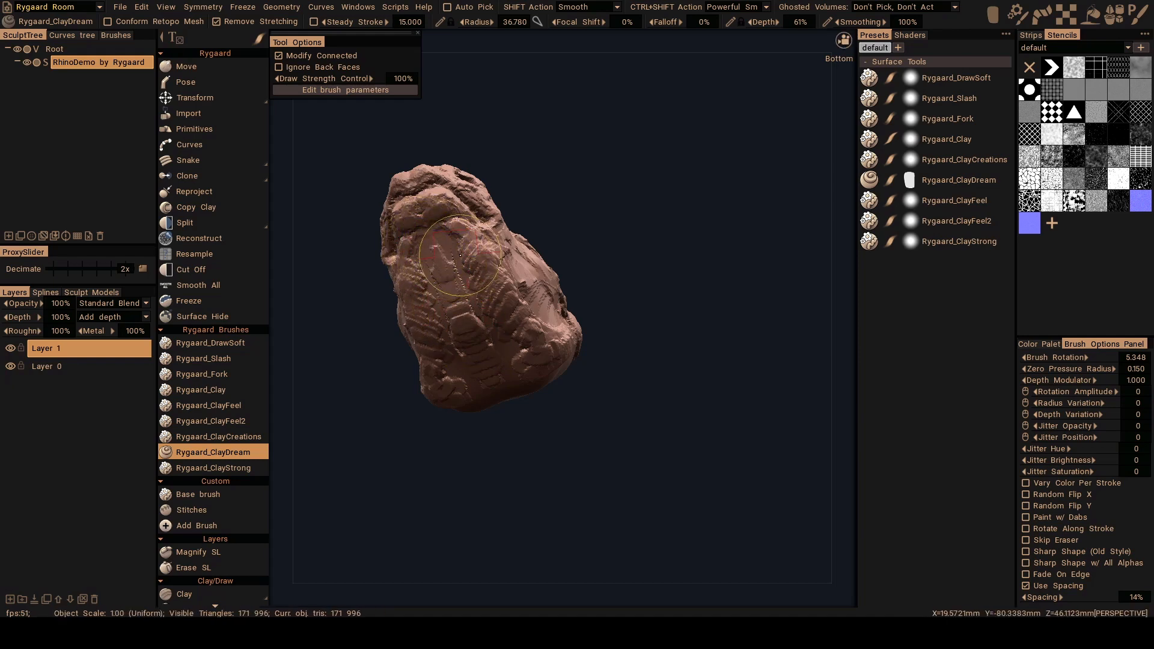
mouse_move(425, 241)
alt+mouse_down()
mouse_move(393, 248)
mouse_move(409, 270)
alt+mouse_up()
Refine the side of the lower jaw from the chin through the cheek to the rear jaw corner.
right_drag(409, 270, 383, 271)
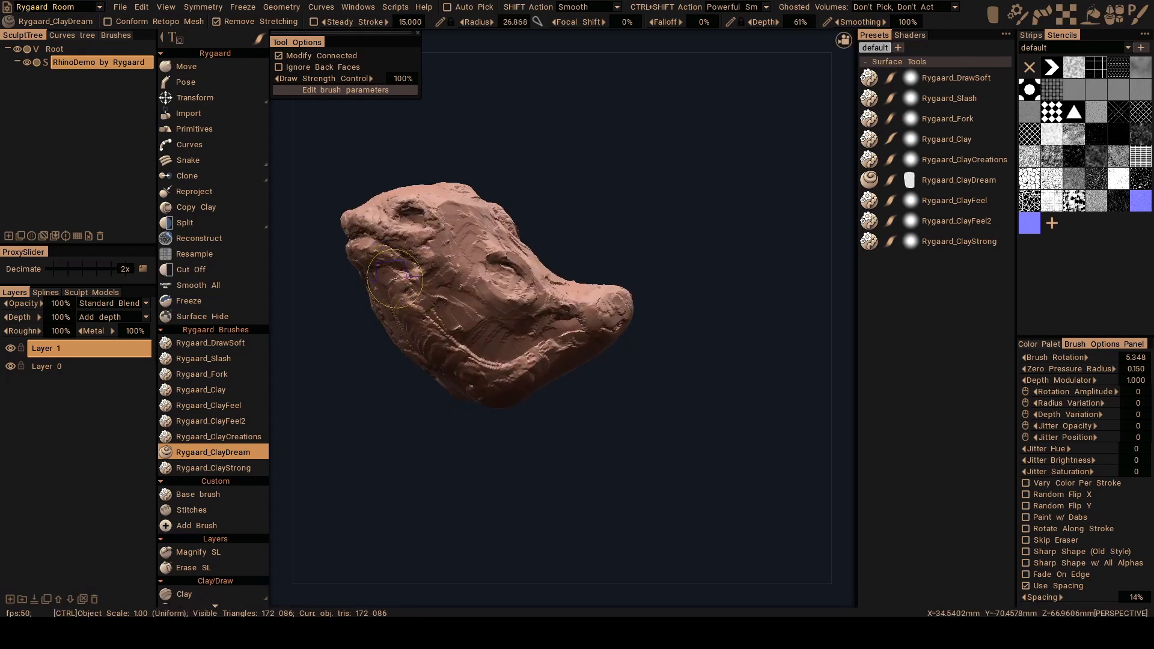
mouse_move(421, 286)
alt+mouse_down()
mouse_move(544, 387)
mouse_move(455, 337)
alt+mouse_up()
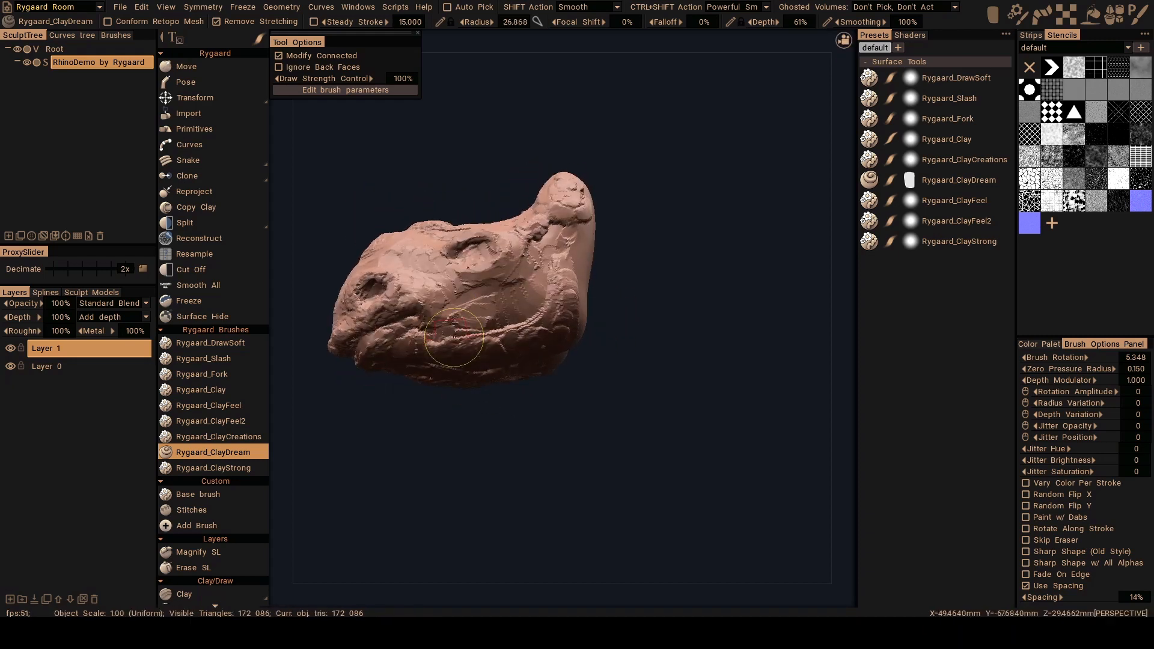
right_drag(454, 338, 436, 344)
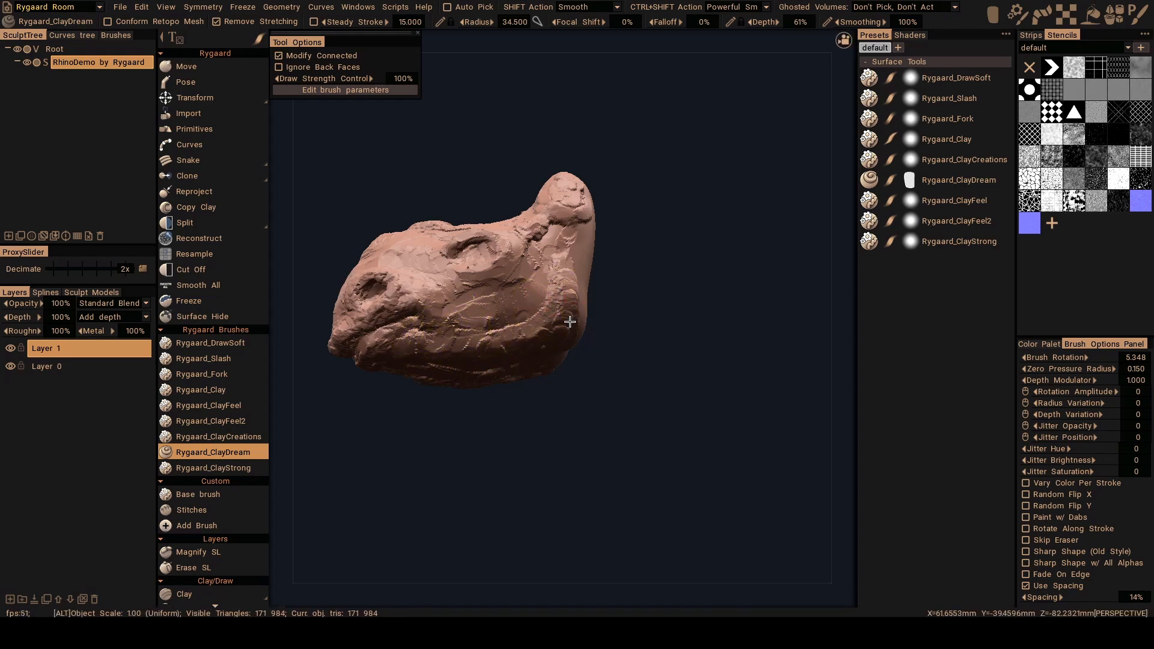
mouse_move(533, 317)
alt+mouse_down()
mouse_move(486, 328)
mouse_move(497, 332)
mouse_move(488, 376)
mouse_move(505, 360)
alt+mouse_up()
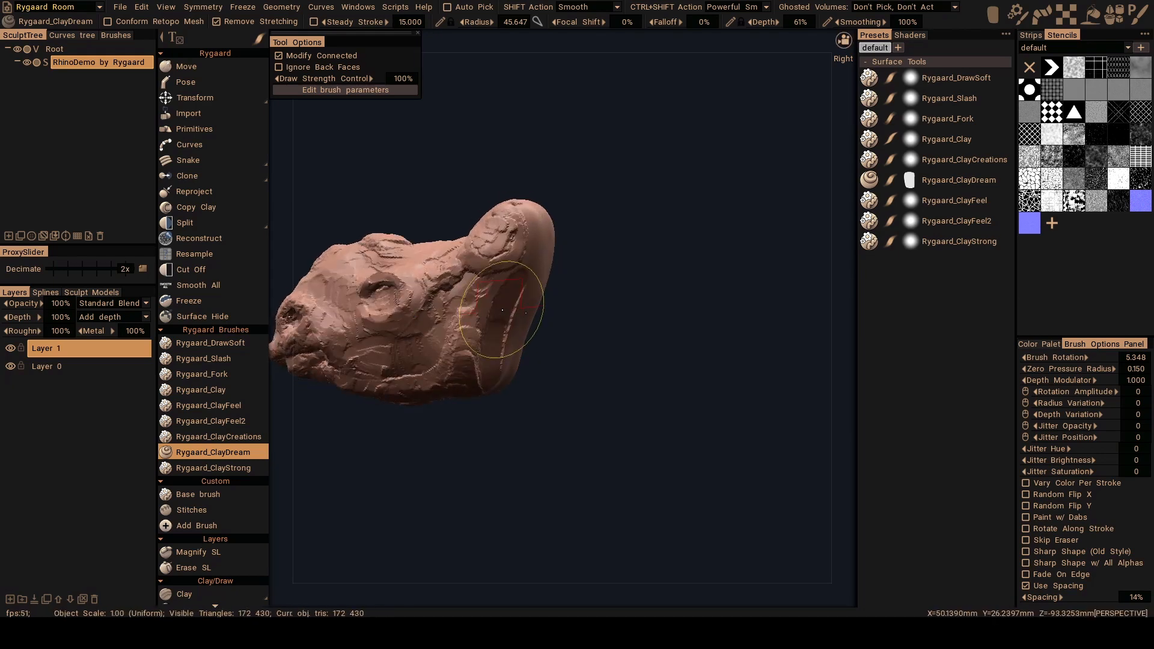
Shape the neck below the ear and build up the rear corner of the jaw.
alt+drag(498, 317, 505, 314)
mouse_move(531, 260)
mouse_down()
mouse_move(511, 348)
mouse_move(513, 291)
mouse_move(492, 358)
mouse_move(513, 341)
mouse_move(491, 362)
mouse_move(471, 340)
mouse_up()
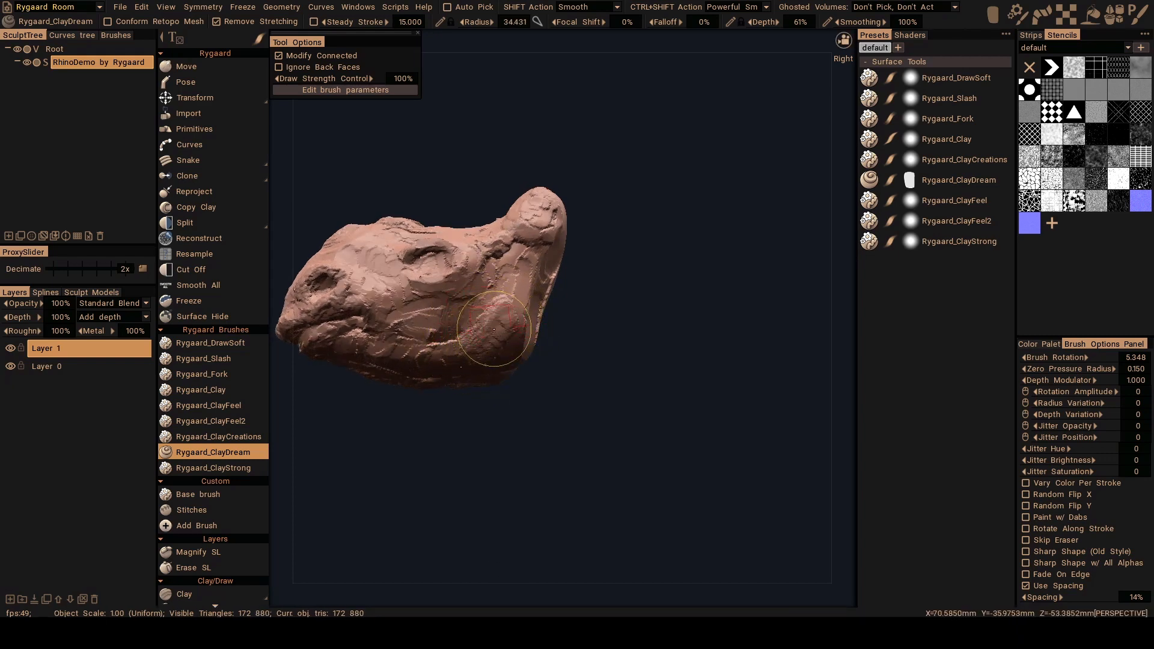
mouse_move(448, 358)
alt+mouse_down()
mouse_move(463, 415)
mouse_move(449, 339)
alt+mouse_up()
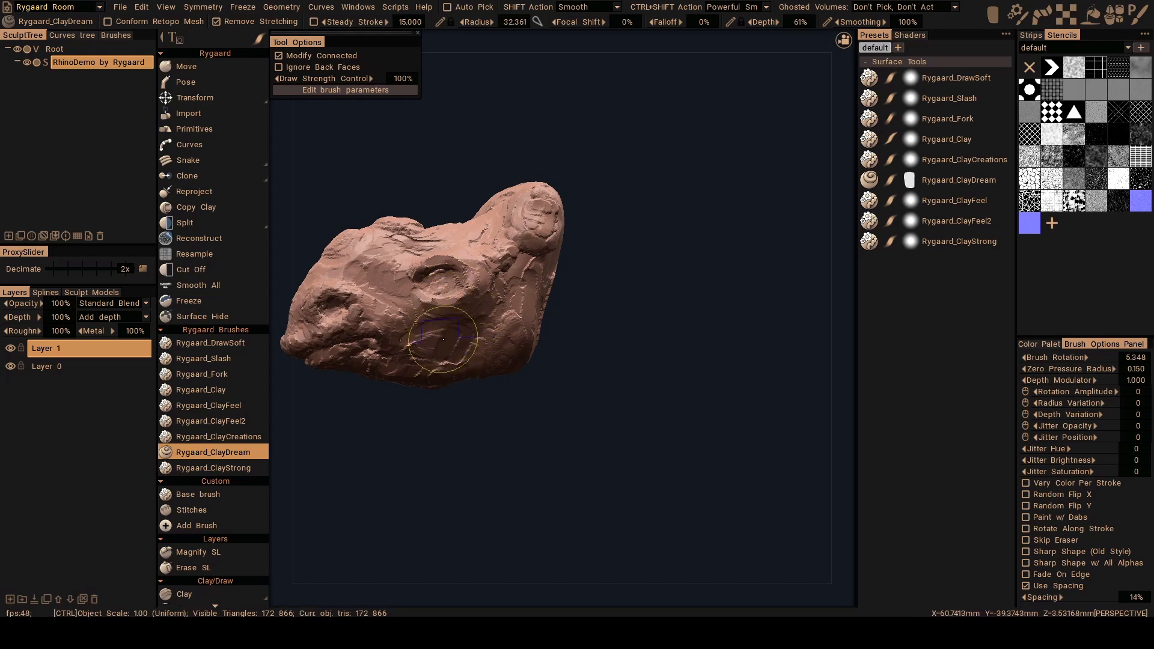
Carve the hollow between the ears and build up the forehead down towards the rear horn base.
mouse_move(424, 339)
alt+mouse_down()
mouse_move(461, 338)
mouse_move(424, 367)
mouse_move(387, 340)
mouse_move(457, 381)
mouse_move(544, 389)
mouse_move(660, 341)
mouse_move(643, 361)
mouse_move(601, 343)
mouse_move(593, 379)
mouse_move(670, 377)
mouse_move(693, 343)
mouse_move(693, 359)
alt+mouse_up()
alt+drag(693, 319, 671, 324)
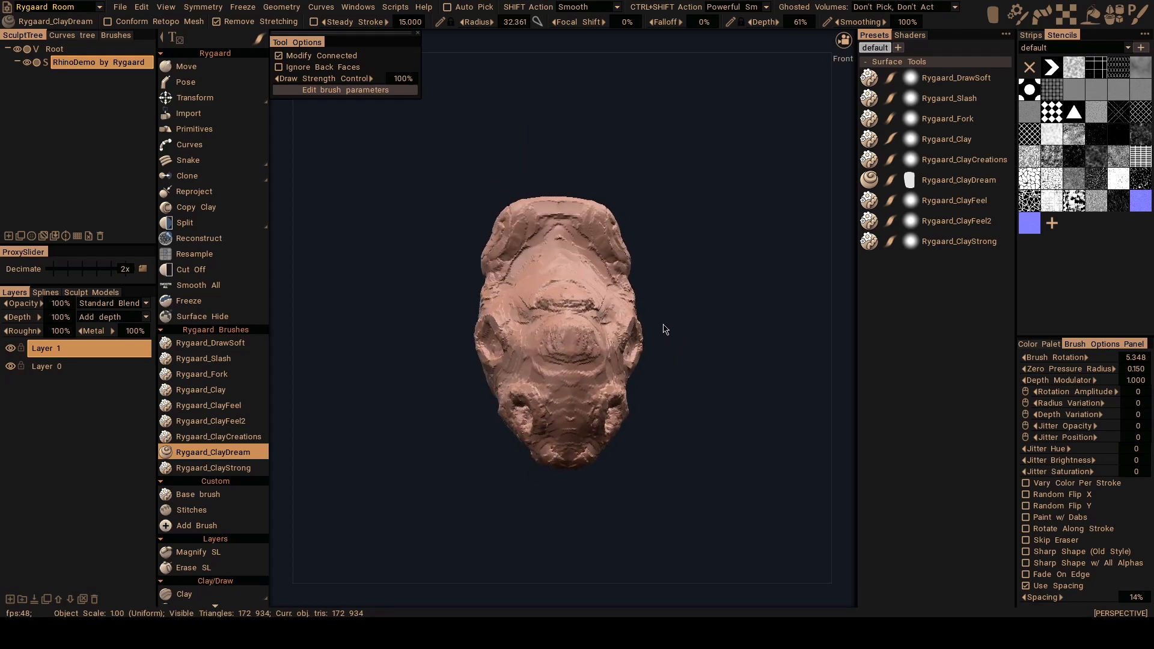
alt+middle_drag(664, 329, 696, 351)
alt+drag(695, 351, 737, 343)
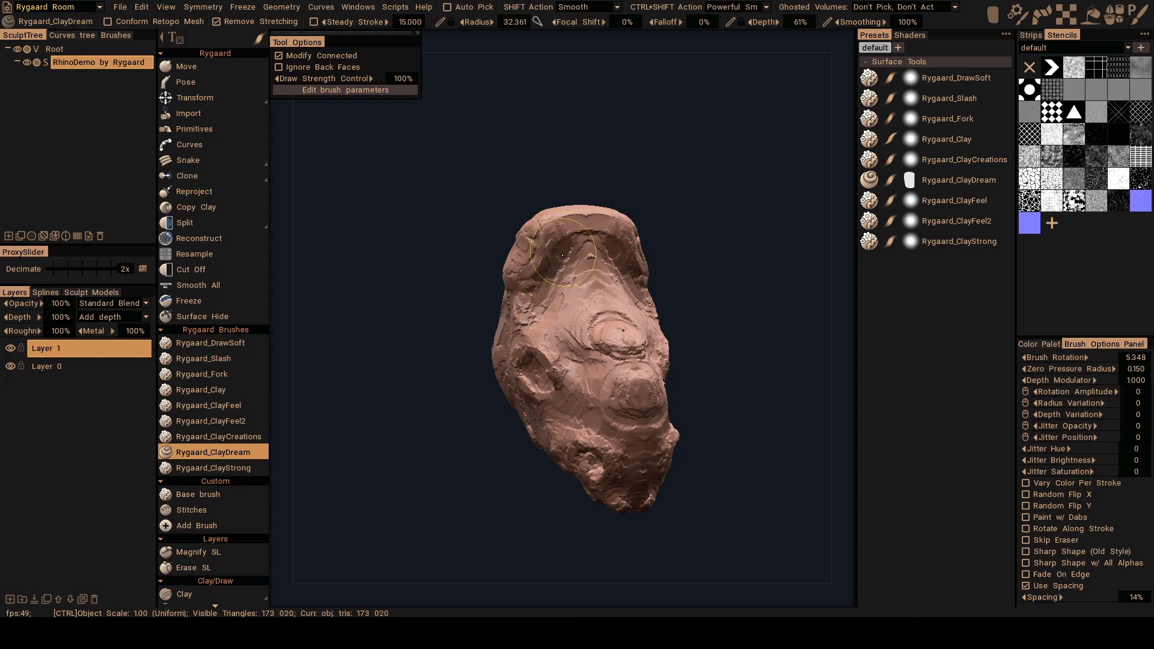
ctrl+drag(570, 240, 581, 234)
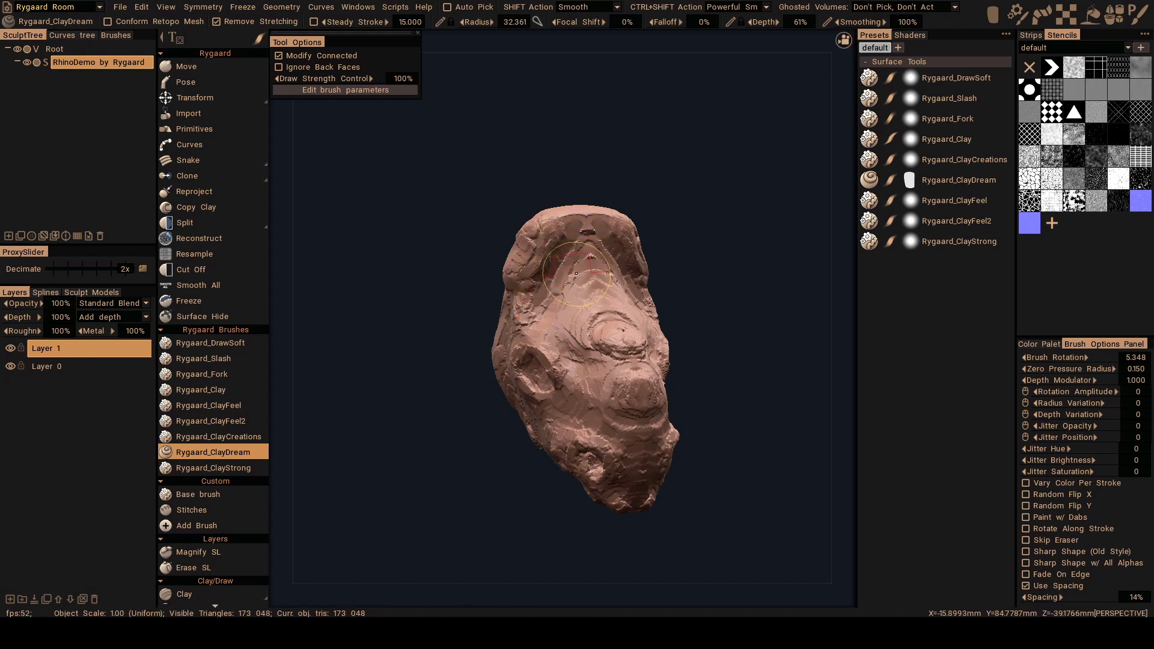
drag(576, 274, 562, 312)
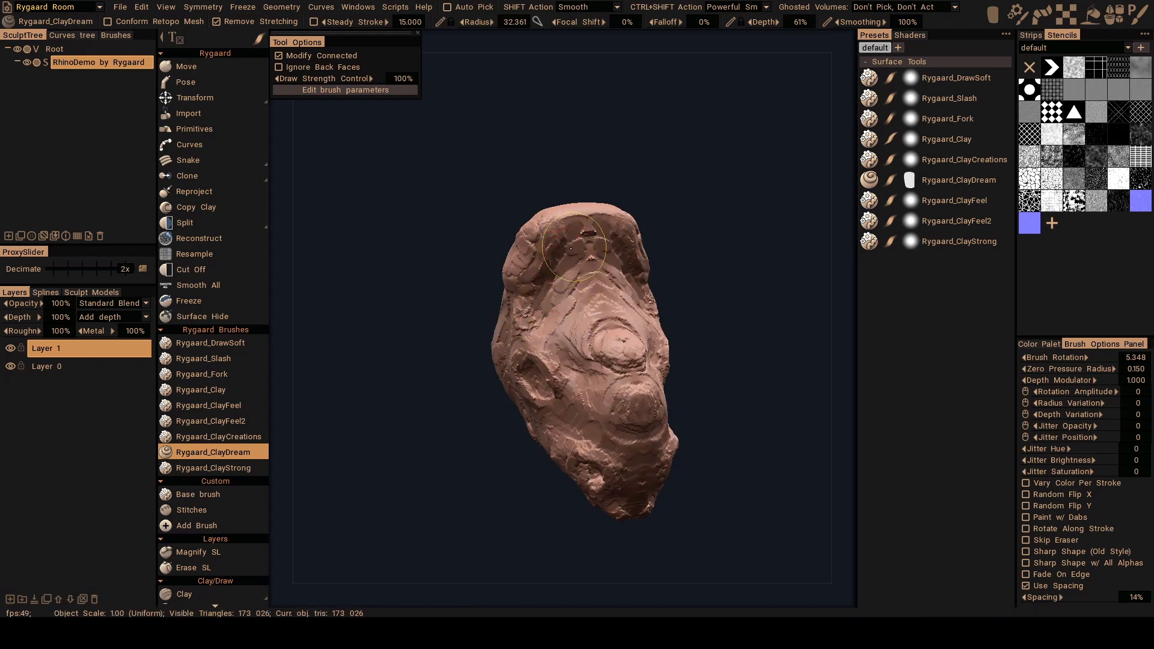
ctrl+drag(572, 249, 560, 230)
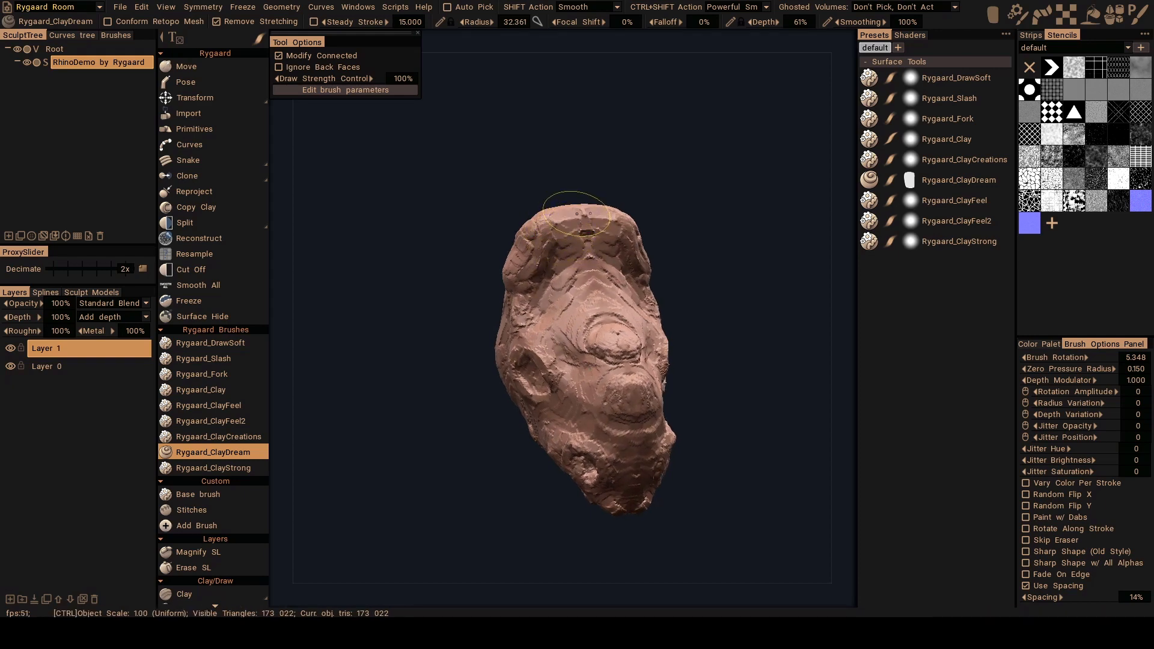
mouse_move(575, 254)
right_down()
mouse_move(579, 232)
mouse_move(558, 274)
right_up()
drag(558, 274, 534, 306)
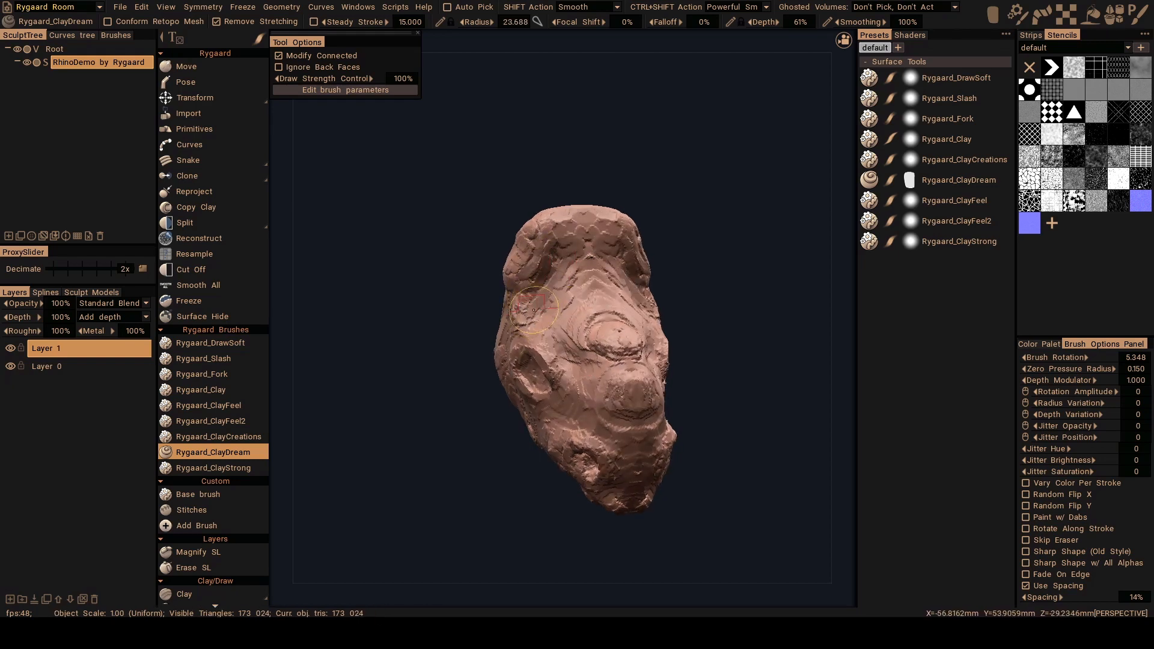
Sculpt the temple and brow transition between the ear base, the eye and the rear horn.
right_drag(534, 306, 545, 291)
mouse_move(525, 308)
alt+mouse_down()
mouse_move(522, 318)
mouse_move(541, 305)
mouse_move(564, 315)
alt+mouse_up()
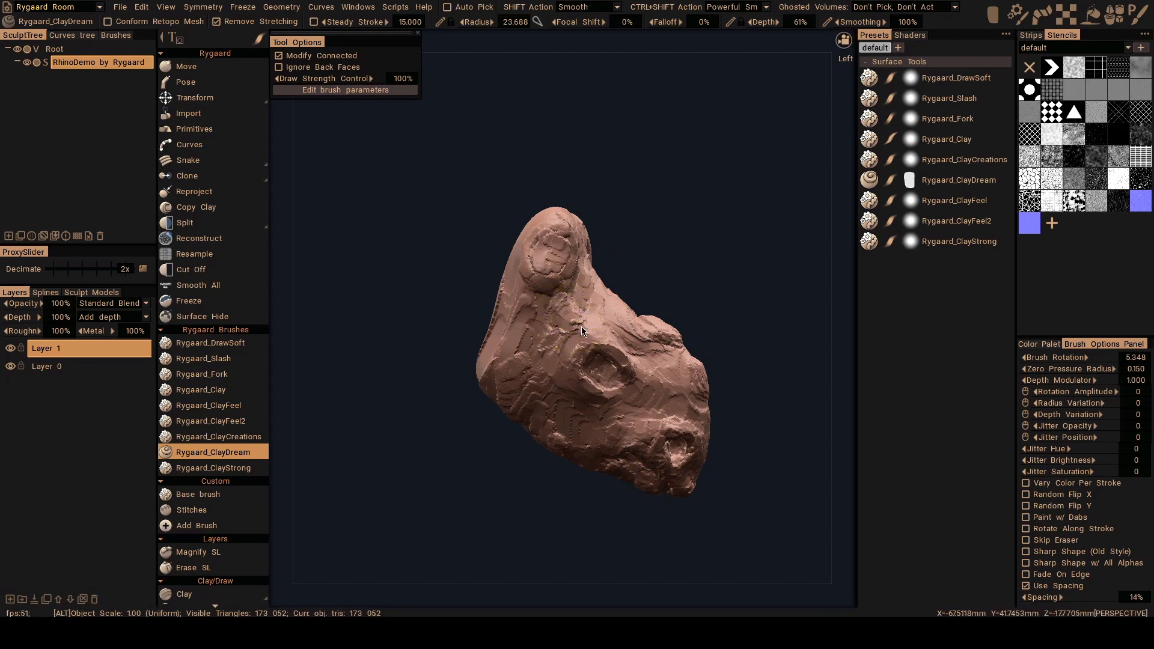
mouse_move(582, 326)
alt+mouse_down()
mouse_move(512, 329)
mouse_move(546, 314)
mouse_move(563, 369)
mouse_move(535, 355)
mouse_move(561, 361)
mouse_move(551, 334)
mouse_move(543, 346)
alt+mouse_up()
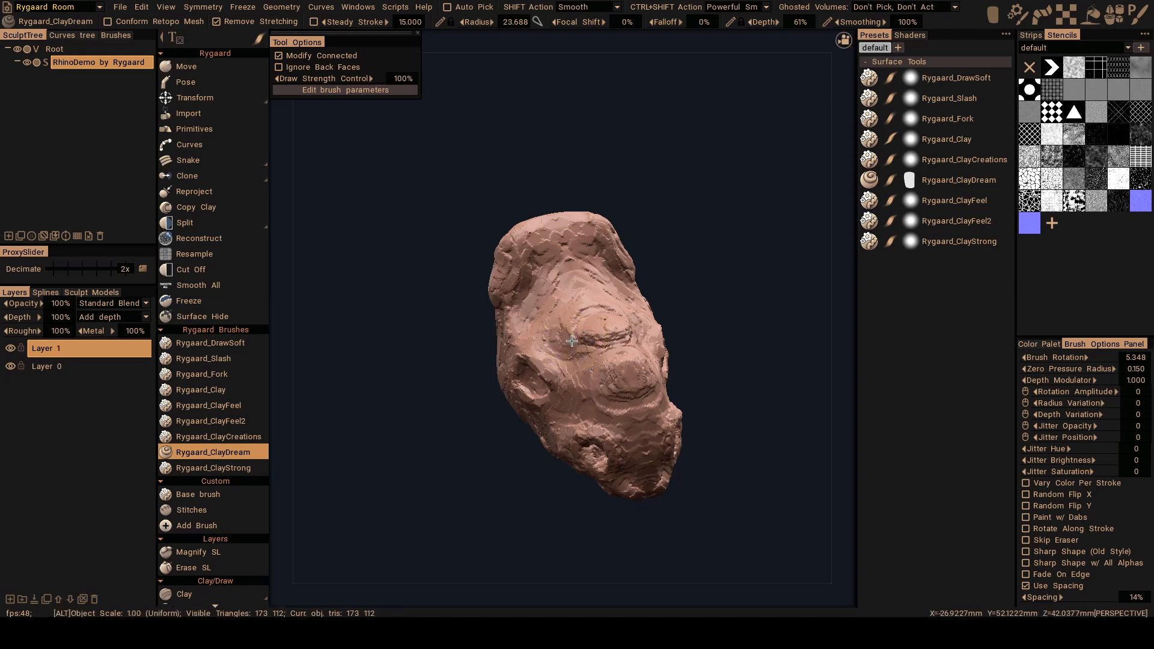
mouse_move(557, 333)
alt+mouse_down()
mouse_move(566, 344)
mouse_move(584, 301)
mouse_move(592, 307)
mouse_move(559, 328)
alt+mouse_up()
alt+middle_drag(558, 328, 546, 309)
mouse_move(554, 278)
alt+mouse_down()
mouse_move(523, 330)
mouse_move(536, 297)
mouse_move(530, 255)
alt+mouse_up()
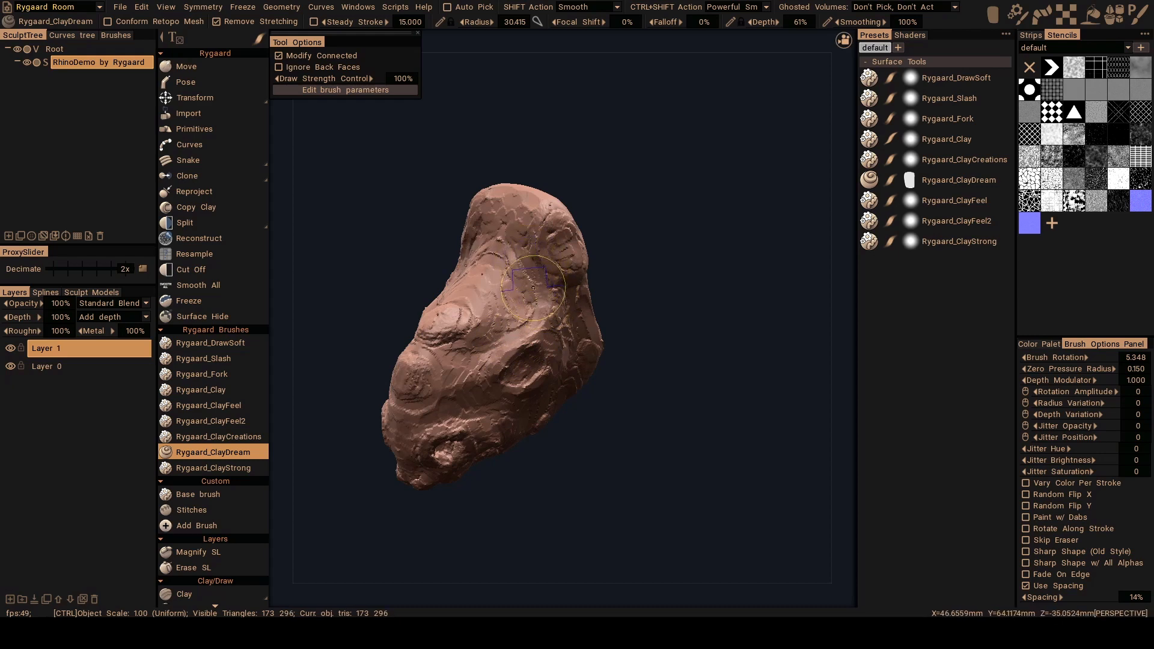
Shape the cheek plane directly behind and below the eye, varying the ClayDream brush size.
mouse_move(528, 317)
alt+mouse_down()
mouse_move(514, 315)
mouse_move(524, 335)
mouse_move(535, 295)
mouse_move(497, 320)
mouse_move(539, 308)
alt+mouse_up()
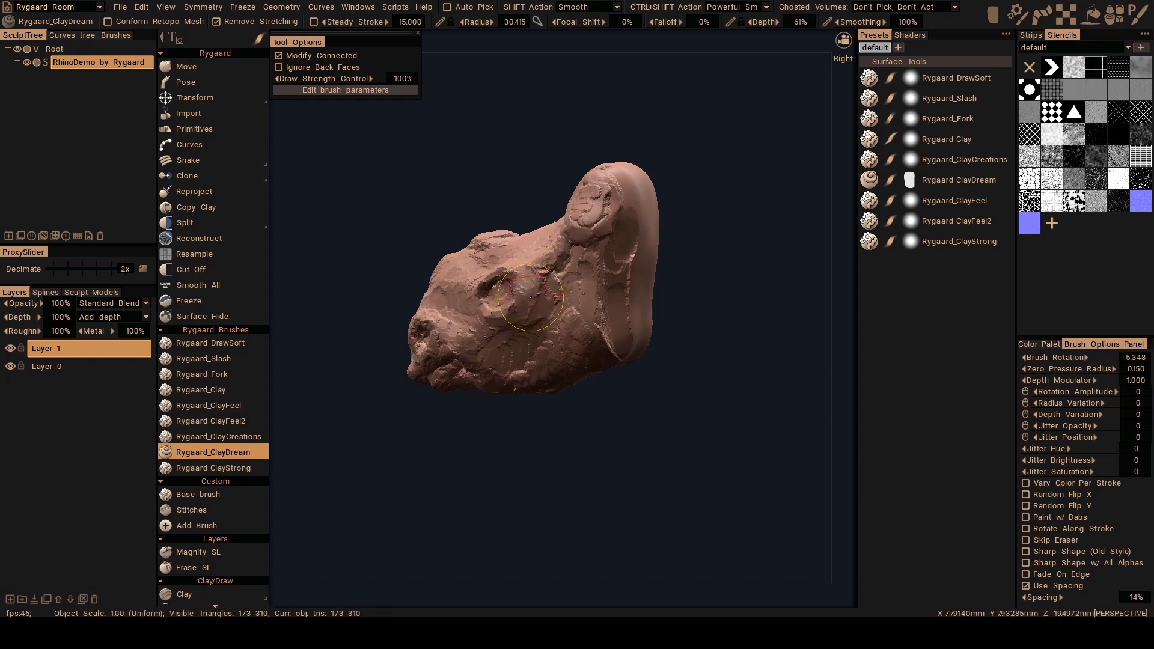
right_drag(531, 297, 518, 297)
alt+drag(525, 300, 529, 302)
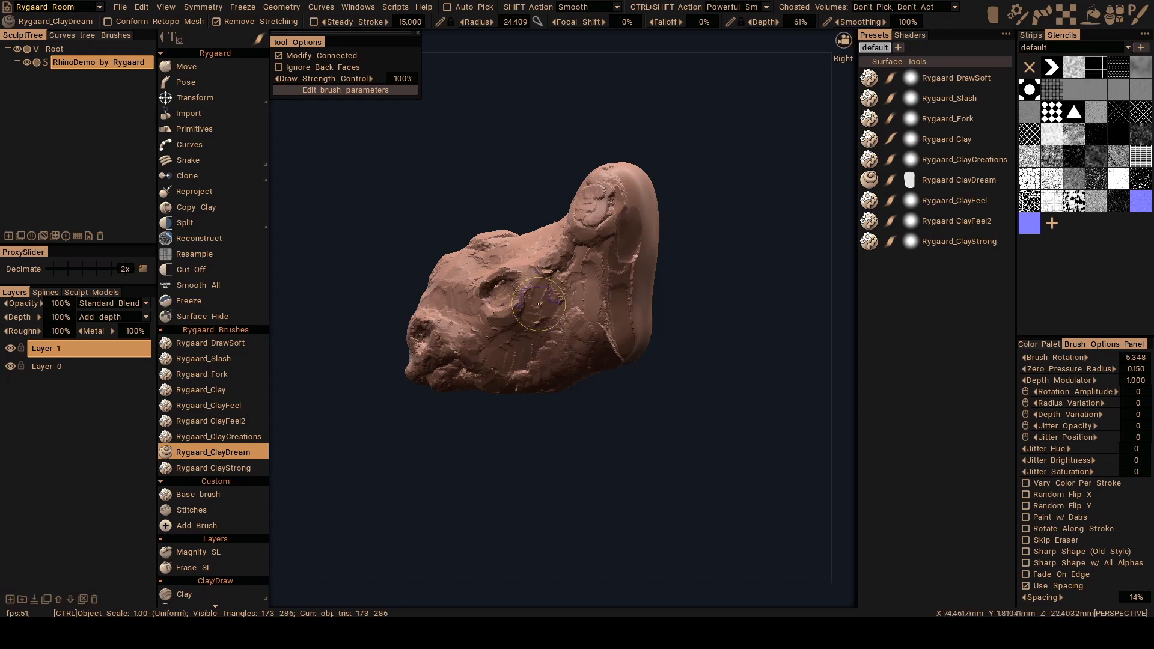
right_drag(548, 306, 556, 306)
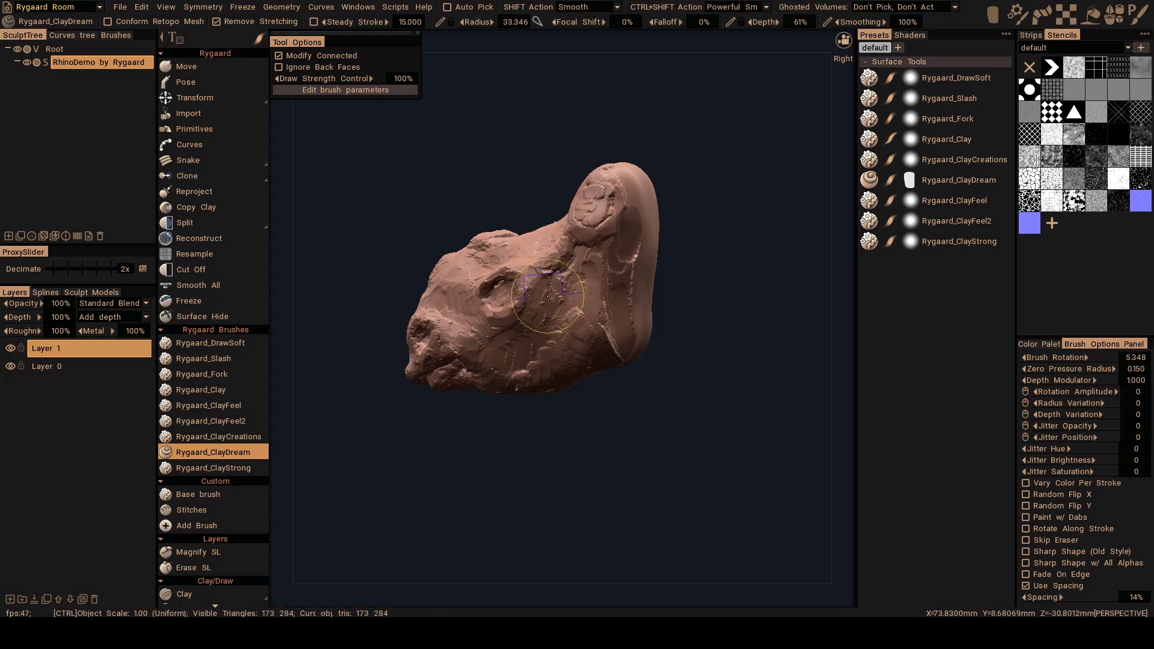
Refine the front of the muzzle around the upper lip and nostril, continuing up beside the nose horn base.
mouse_move(556, 294)
alt+mouse_down()
mouse_move(664, 329)
mouse_move(608, 313)
mouse_move(493, 337)
mouse_move(543, 291)
mouse_move(499, 269)
alt+mouse_up()
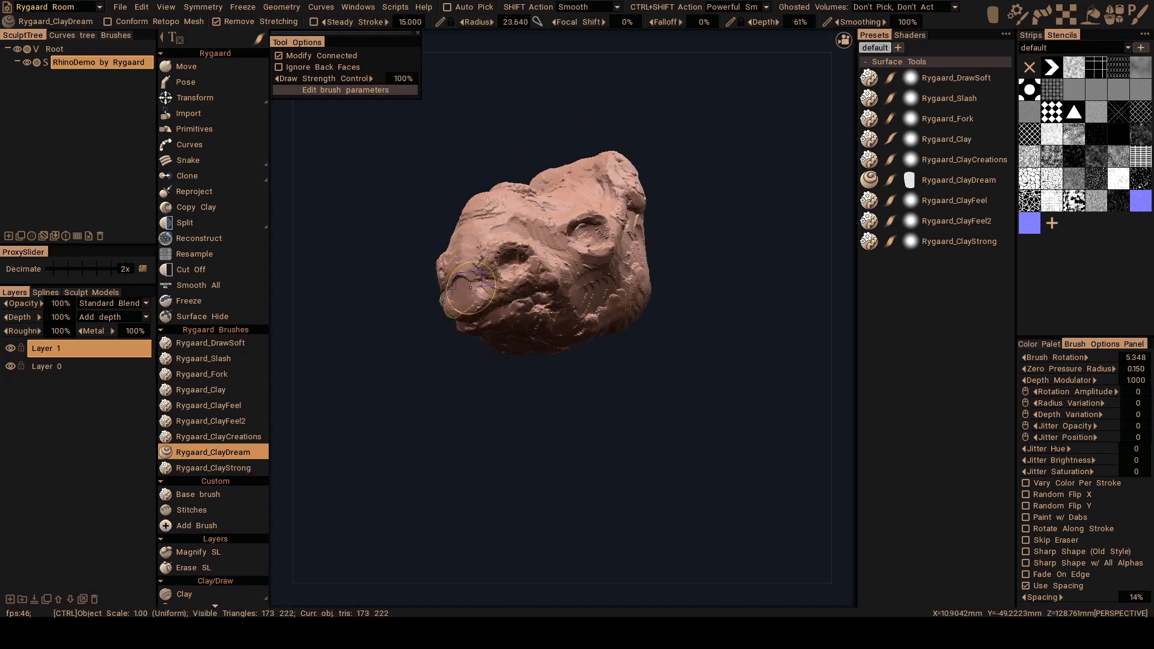
mouse_move(469, 290)
alt+mouse_down()
mouse_move(505, 300)
mouse_move(492, 304)
alt+mouse_up()
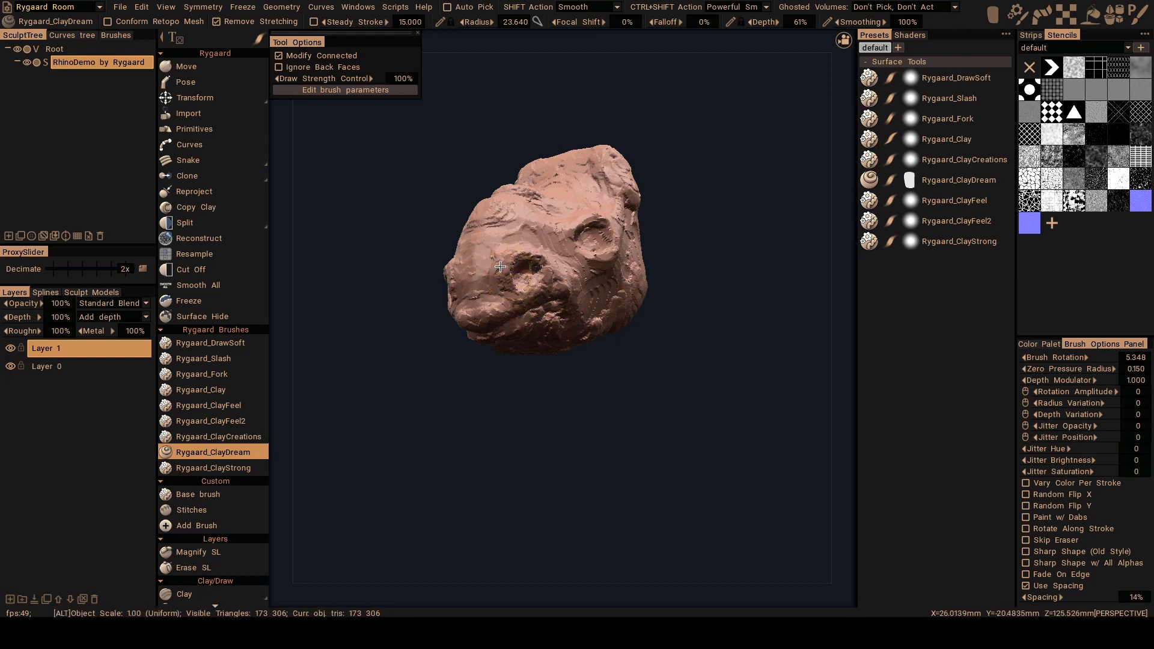
mouse_move(494, 295)
alt+mouse_down()
mouse_move(494, 309)
mouse_move(511, 295)
alt+mouse_up()
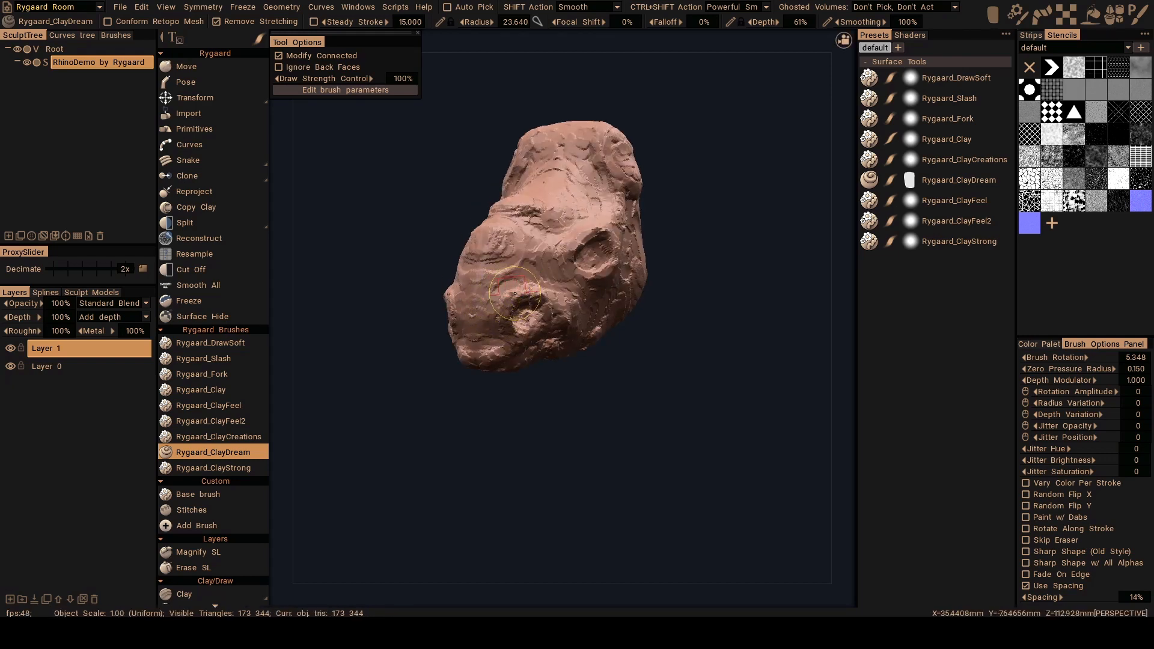
mouse_move(513, 290)
alt+mouse_down()
mouse_move(513, 281)
mouse_move(490, 309)
mouse_move(529, 300)
mouse_move(496, 286)
mouse_move(492, 302)
alt+mouse_up()
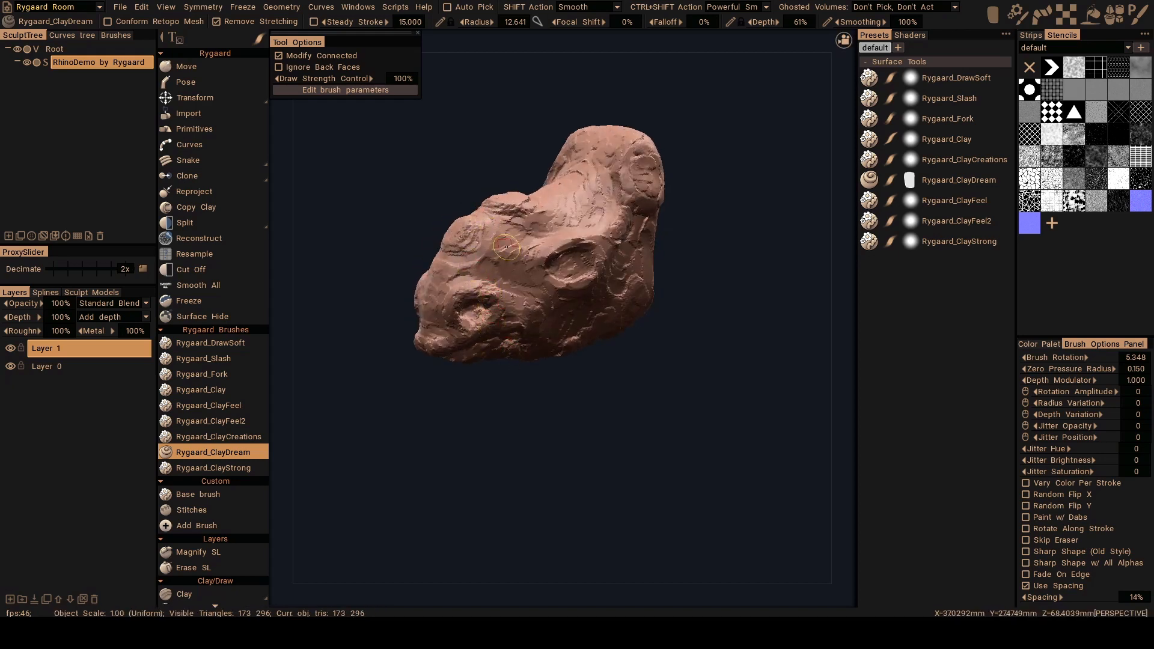
Switch to the Rygaard_Slash brush and carve creases along the mouth line and on the muzzle.
key(2)
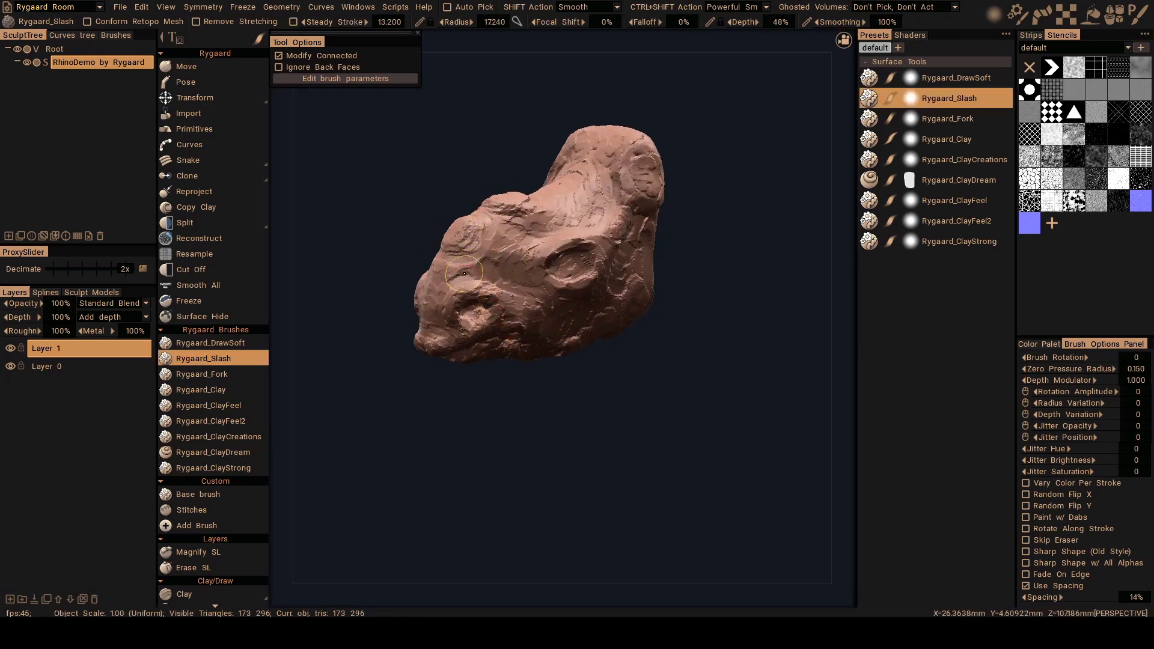
mouse_move(465, 274)
alt+mouse_down()
mouse_move(485, 281)
mouse_move(475, 302)
mouse_move(508, 299)
alt+mouse_up()
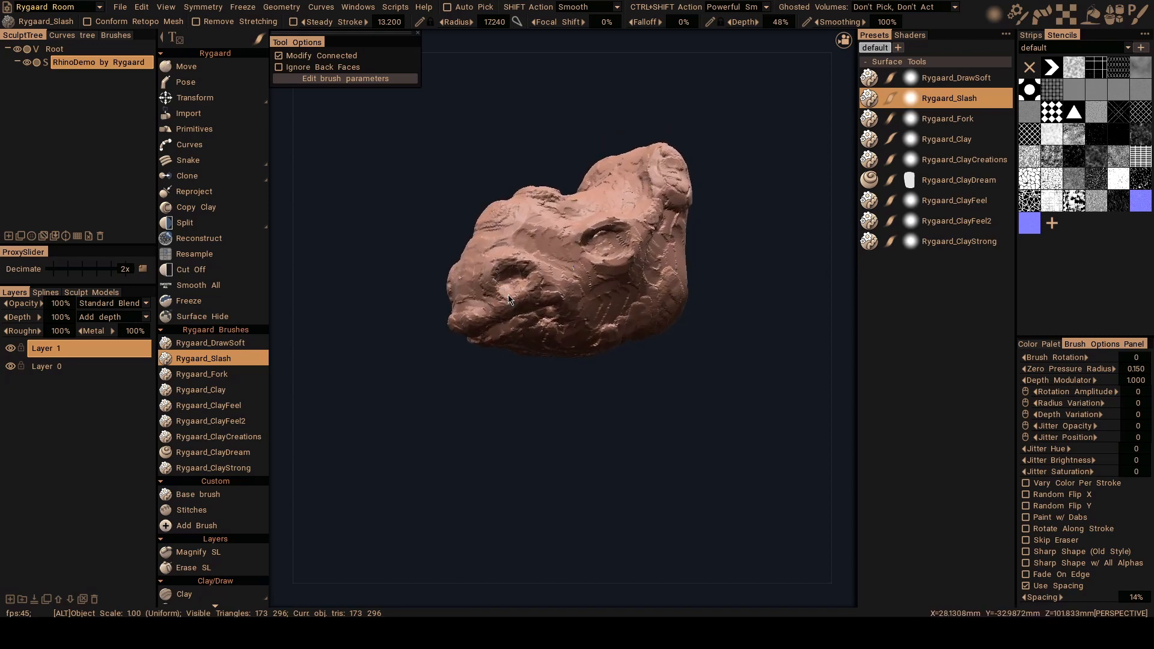
mouse_move(508, 299)
alt+right_down()
mouse_move(492, 305)
mouse_move(510, 296)
alt+right_up()
alt+drag(511, 297, 461, 299)
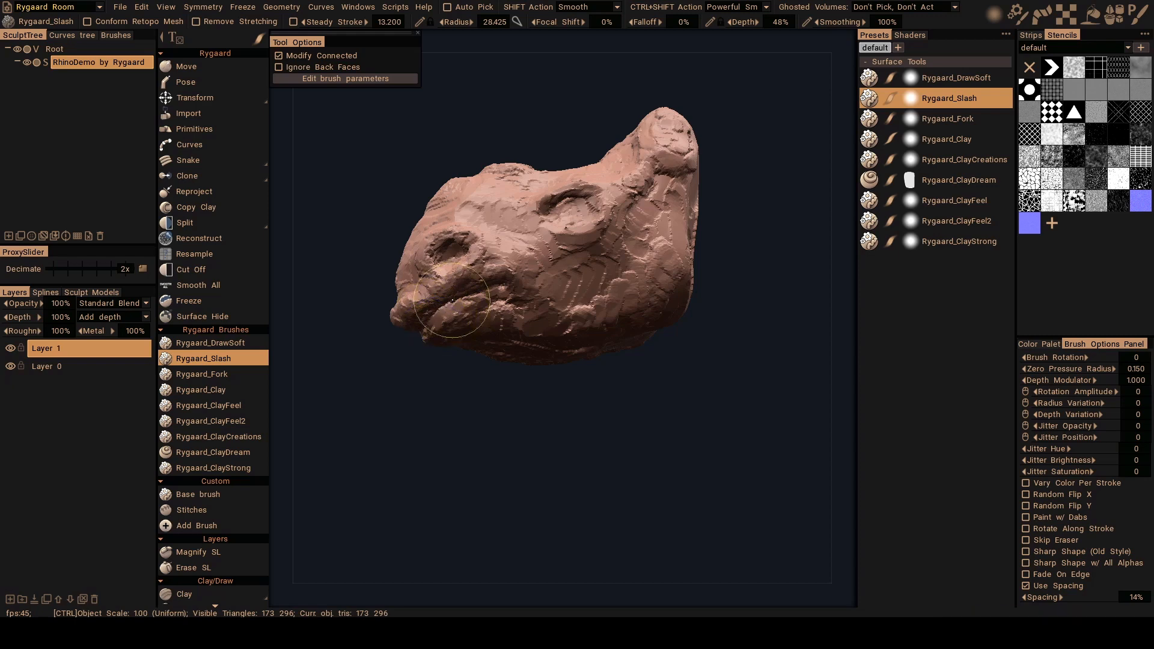
alt+drag(465, 305, 518, 304)
alt+middle_drag(519, 305, 499, 324)
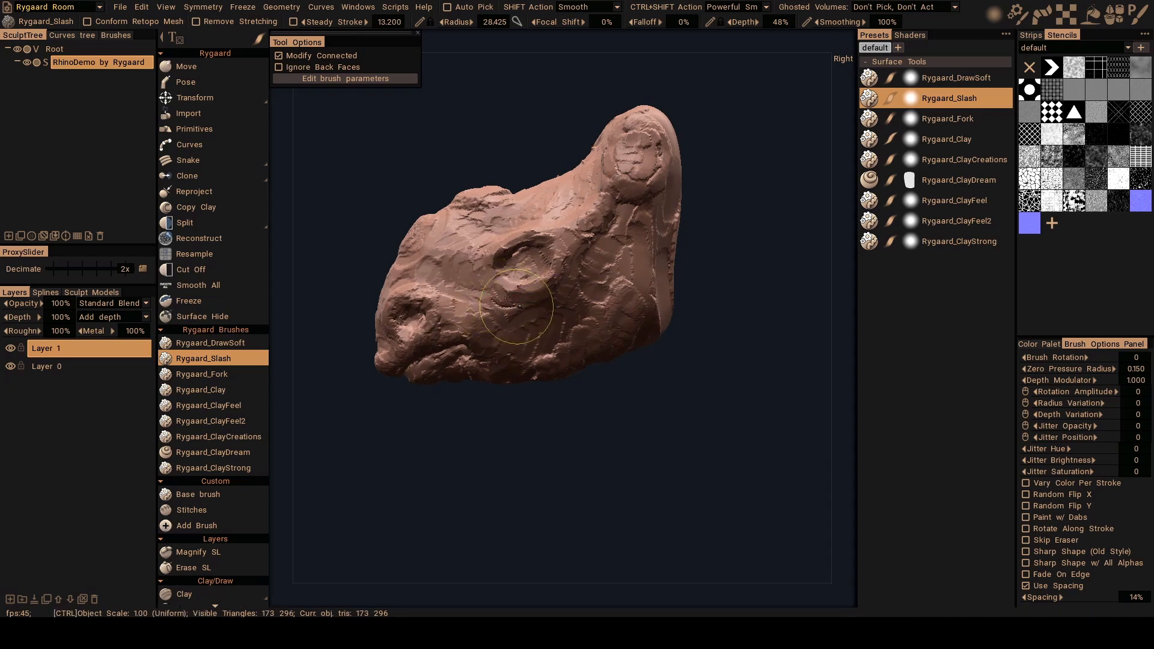
Slash deep wrinkles around the eye socket and across the snout between the eye and nostril.
mouse_move(541, 274)
alt+mouse_down()
mouse_move(515, 299)
mouse_move(469, 280)
mouse_move(448, 249)
mouse_move(406, 261)
mouse_move(460, 275)
mouse_move(459, 256)
mouse_move(508, 258)
mouse_move(492, 222)
mouse_move(532, 250)
mouse_move(514, 287)
mouse_move(528, 284)
mouse_move(536, 247)
mouse_move(490, 264)
alt+mouse_up()
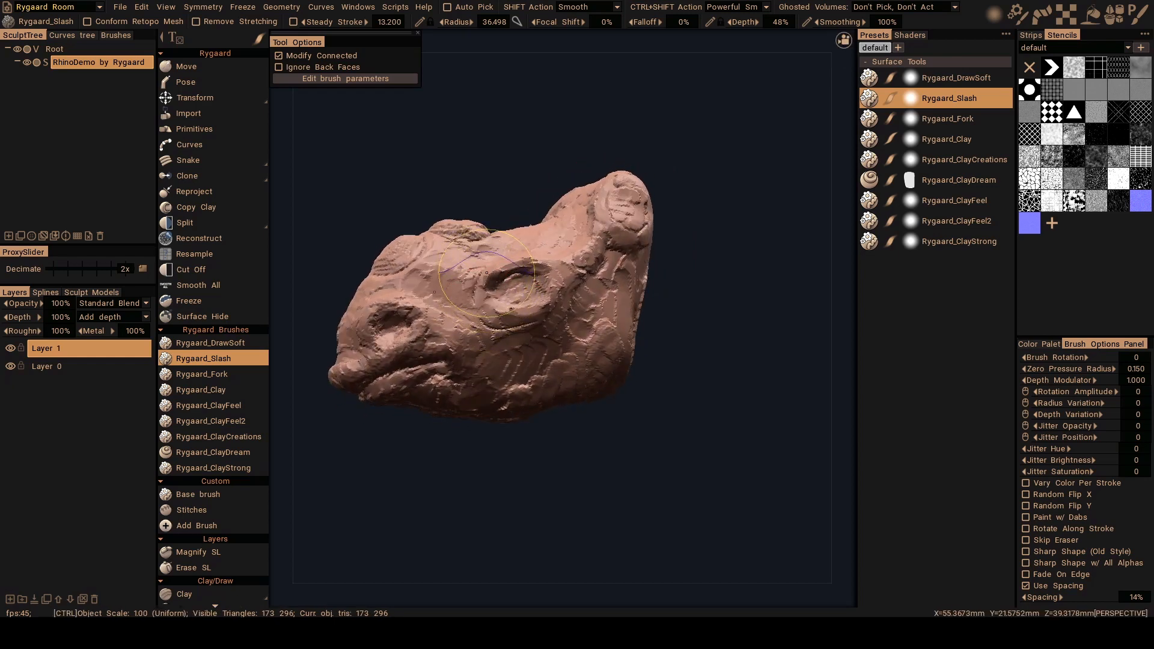
mouse_move(508, 303)
alt+mouse_down()
mouse_move(490, 296)
mouse_move(524, 325)
mouse_move(491, 333)
alt+mouse_up()
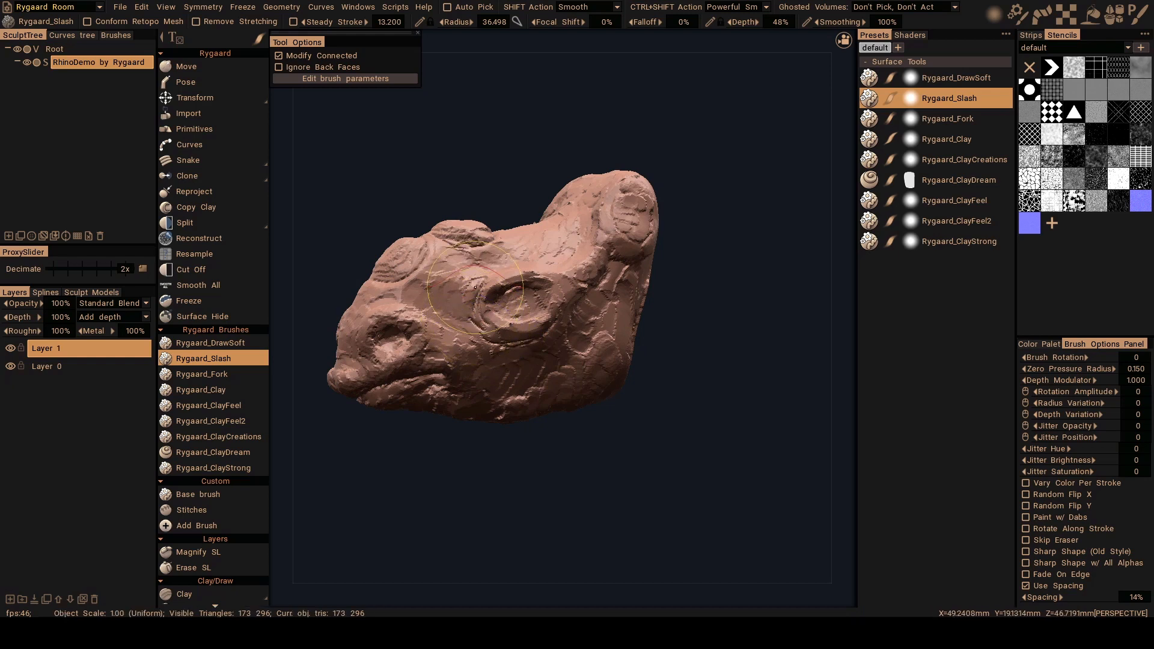
alt+drag(454, 324, 482, 340)
mouse_move(482, 340)
alt+mouse_down()
mouse_move(592, 334)
mouse_move(518, 329)
alt+mouse_up()
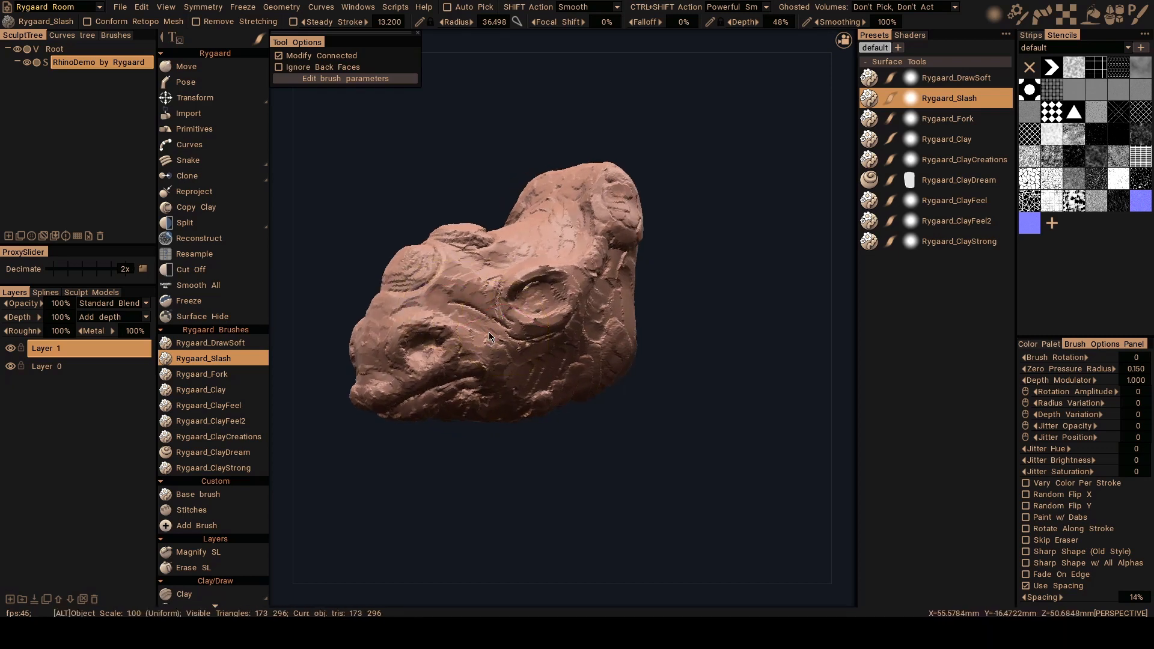
Slash skin folds along the neck behind the jaw and across the underside of the lower jaw.
mouse_move(489, 332)
alt+mouse_down()
mouse_move(428, 300)
mouse_move(451, 338)
mouse_move(415, 326)
mouse_move(419, 340)
mouse_move(446, 344)
mouse_move(440, 309)
mouse_move(434, 330)
mouse_move(464, 294)
mouse_move(461, 255)
mouse_move(517, 287)
mouse_move(487, 287)
mouse_move(530, 304)
alt+mouse_up()
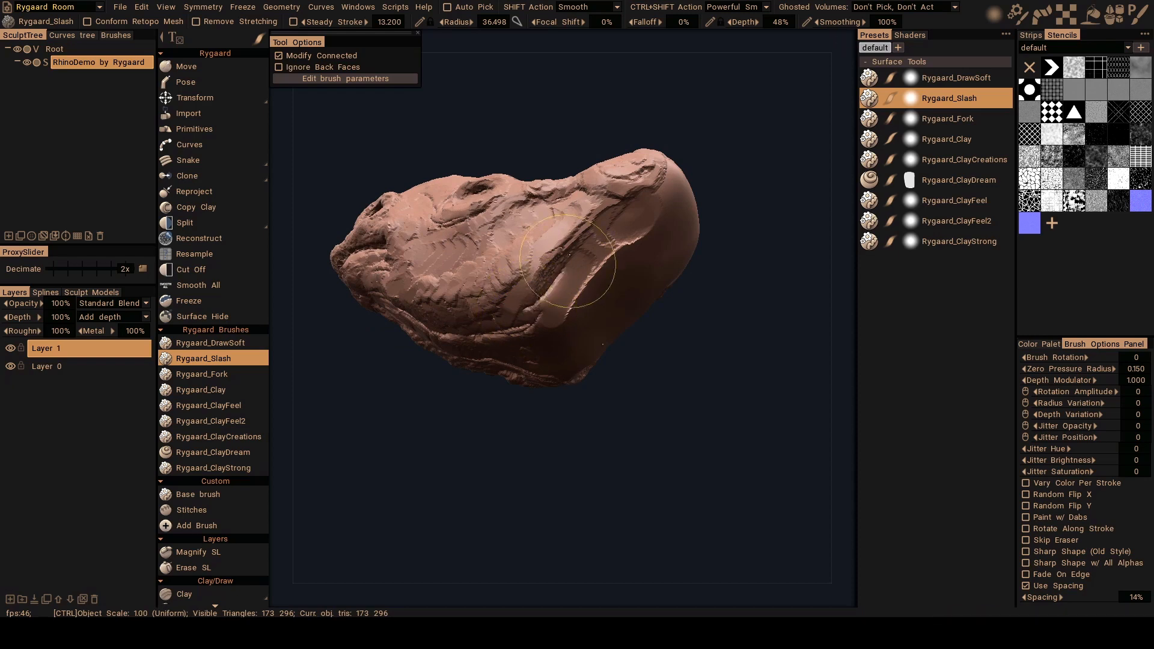
mouse_move(569, 254)
alt+mouse_down()
mouse_move(551, 240)
mouse_move(548, 289)
mouse_move(541, 276)
mouse_move(506, 282)
mouse_move(541, 301)
mouse_move(532, 309)
mouse_move(532, 297)
mouse_move(431, 248)
mouse_move(440, 265)
alt+mouse_up()
mouse_move(434, 279)
right_down()
mouse_move(436, 295)
mouse_move(613, 357)
mouse_move(587, 365)
mouse_move(484, 279)
mouse_move(435, 319)
mouse_move(450, 296)
mouse_move(433, 280)
mouse_move(463, 271)
mouse_move(427, 286)
mouse_move(446, 342)
mouse_move(501, 311)
mouse_move(485, 280)
mouse_move(465, 295)
right_up()
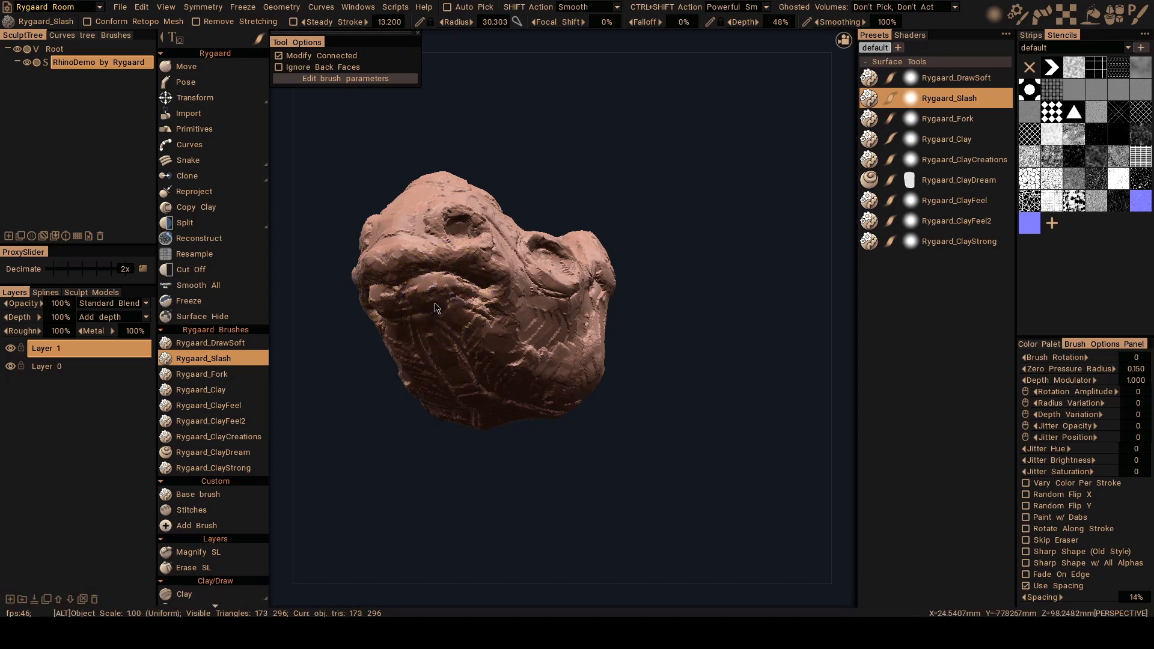
Slash further creases over the muzzle, around the horn bases and across the snout toward the forehead.
mouse_move(403, 291)
right_down()
mouse_move(409, 310)
mouse_move(436, 291)
mouse_move(432, 264)
mouse_move(422, 310)
right_up()
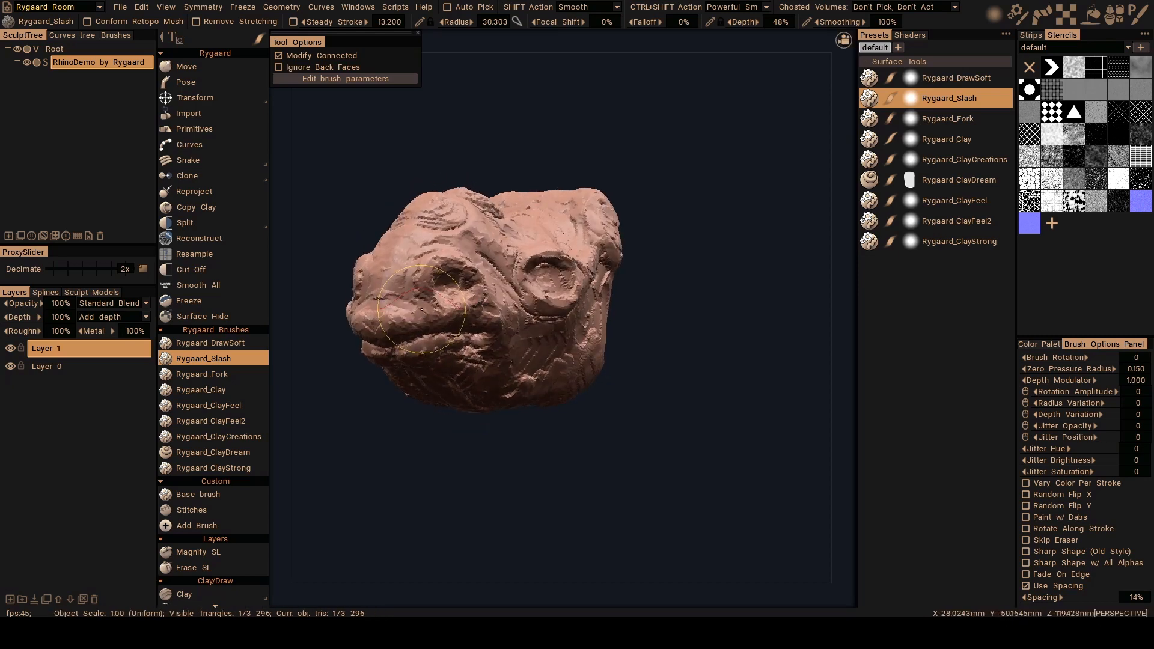
alt+drag(401, 312, 463, 325)
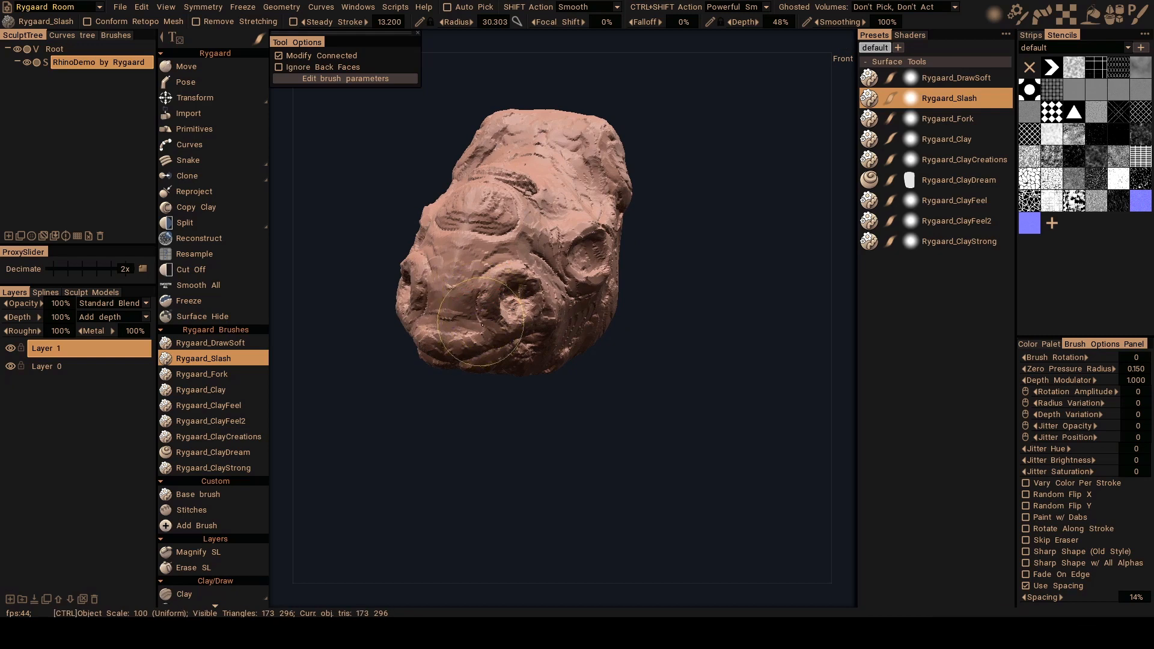
mouse_move(481, 307)
ctrl+mouse_down()
mouse_move(505, 344)
mouse_move(462, 251)
mouse_move(470, 267)
mouse_move(526, 258)
mouse_move(529, 241)
mouse_move(570, 270)
ctrl+mouse_up()
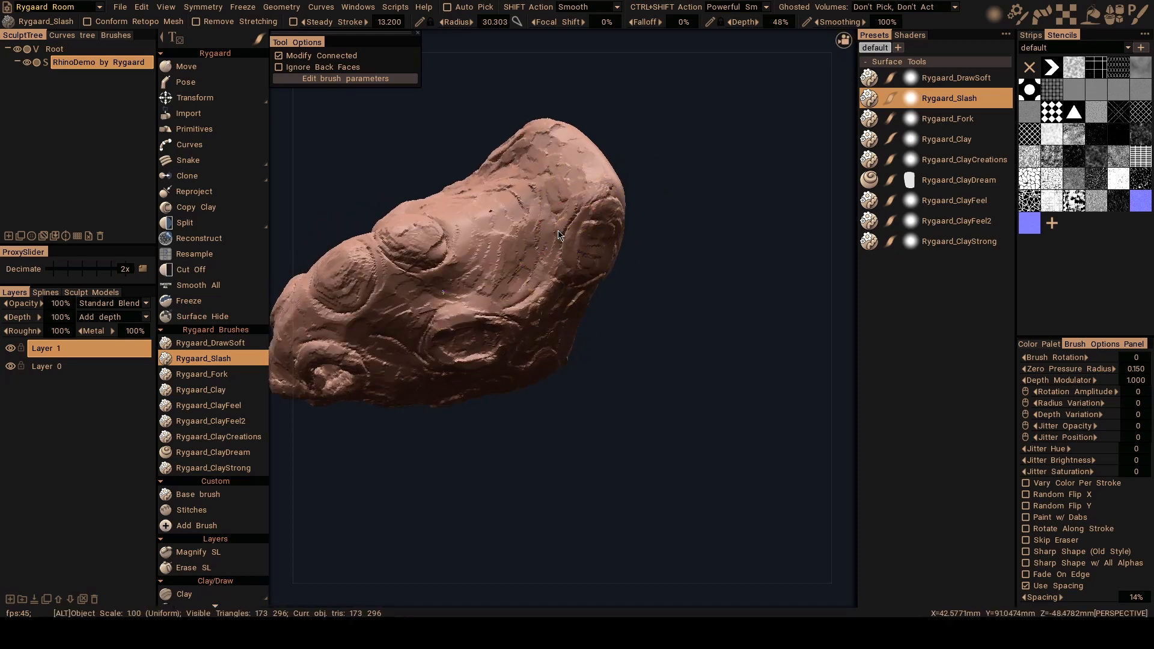
mouse_move(590, 203)
alt+mouse_down()
mouse_move(586, 241)
mouse_move(635, 273)
mouse_move(632, 257)
mouse_move(541, 265)
alt+mouse_up()
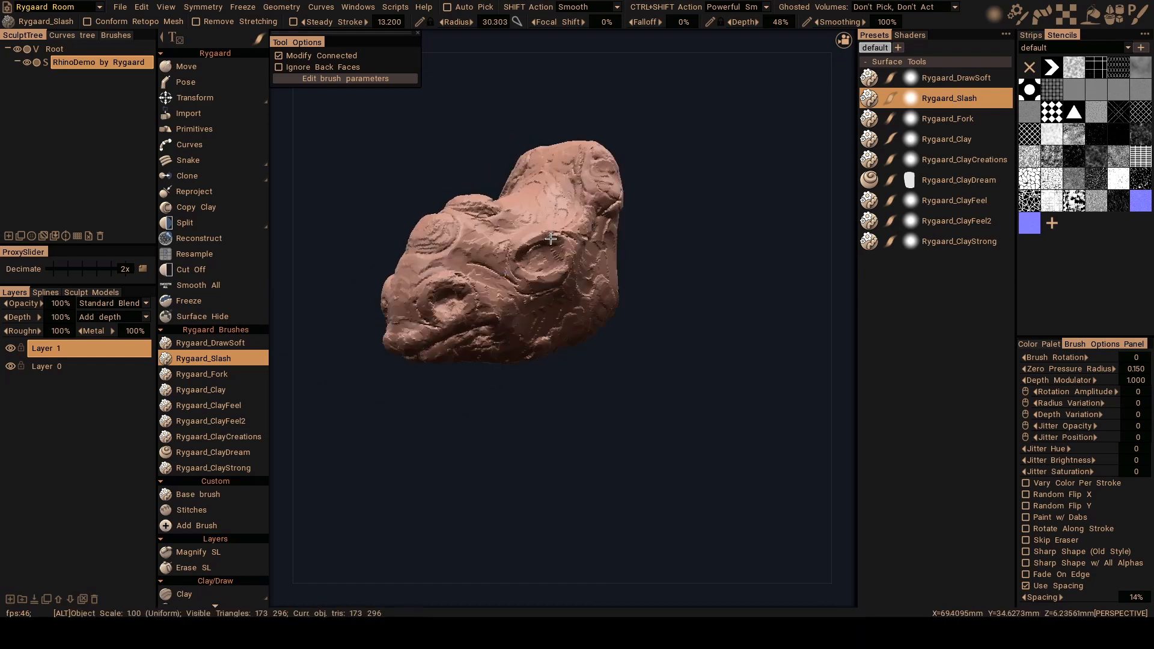
Switch to the Move tool and pull both horn bases and the front of the snout forward in side view.
key(m)
right_drag(525, 268, 546, 268)
mouse_move(505, 270)
alt+mouse_down()
mouse_move(566, 286)
mouse_move(463, 270)
mouse_move(376, 277)
mouse_move(401, 265)
mouse_move(471, 277)
mouse_move(466, 291)
alt+mouse_up()
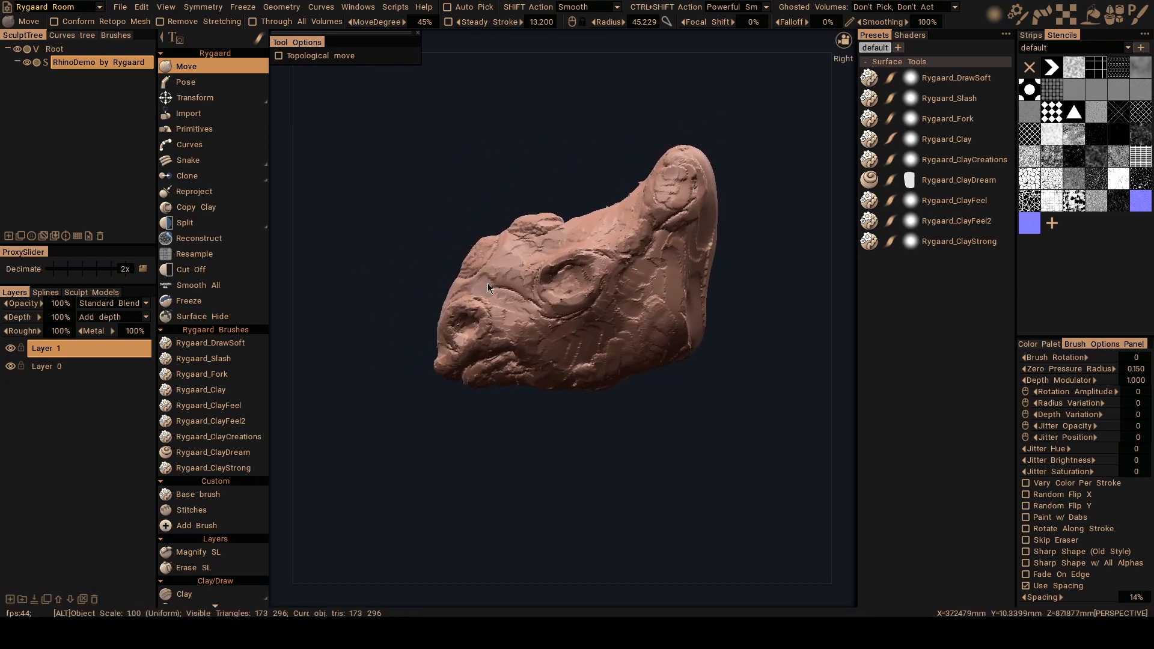
alt+right_drag(488, 283, 499, 287)
alt+middle_drag(499, 286, 494, 271)
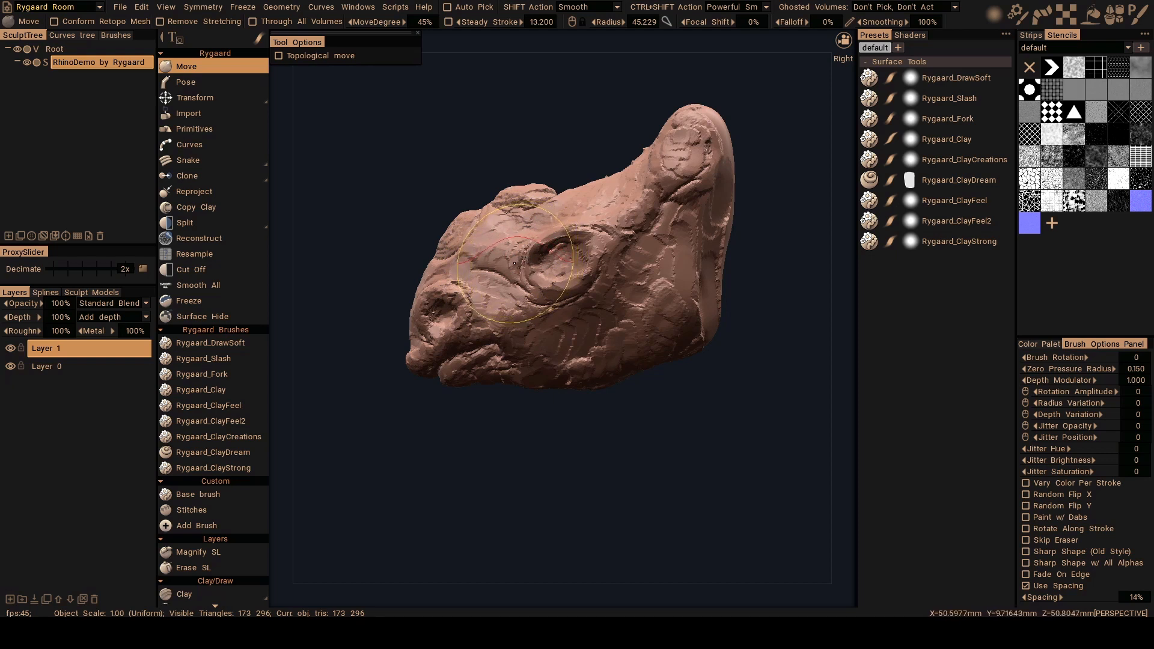
alt+drag(515, 262, 535, 271)
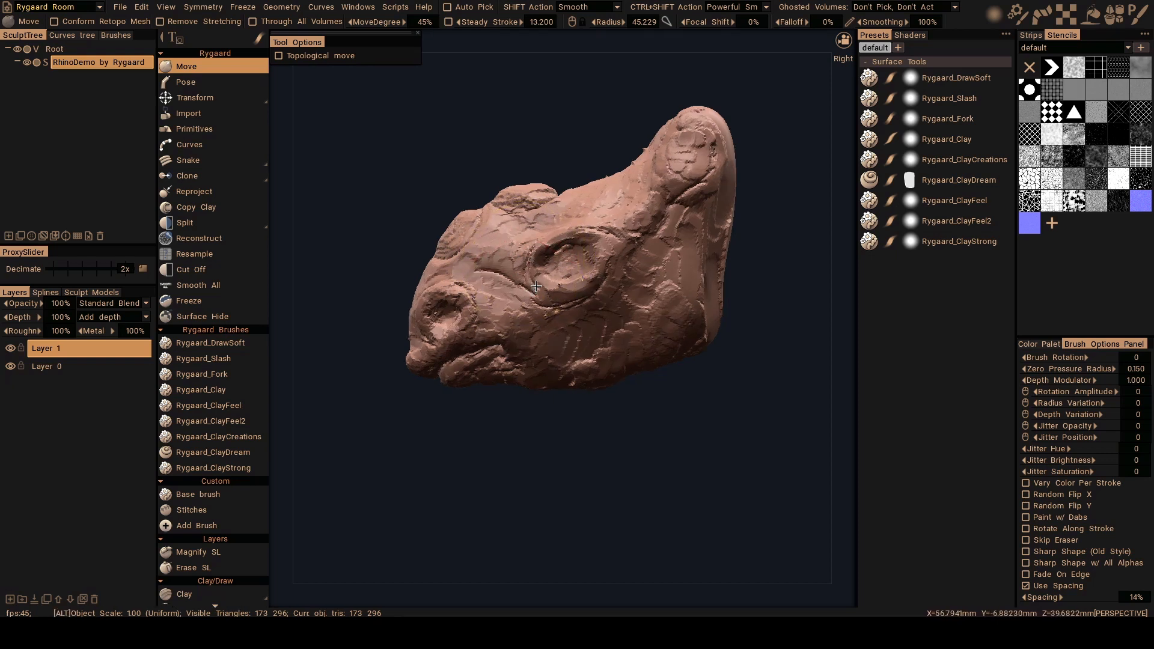
alt+middle_drag(580, 263, 568, 284)
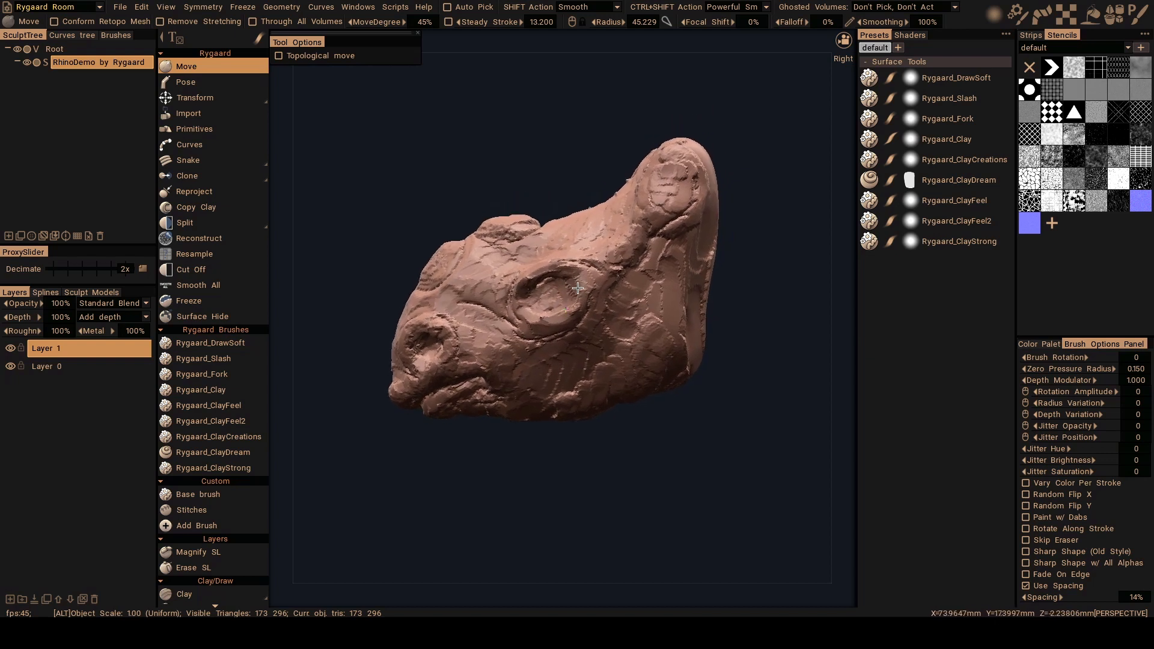
scroll(578, 288, up, 2)
alt+right_drag(584, 283, 586, 280)
alt+drag(585, 279, 525, 287)
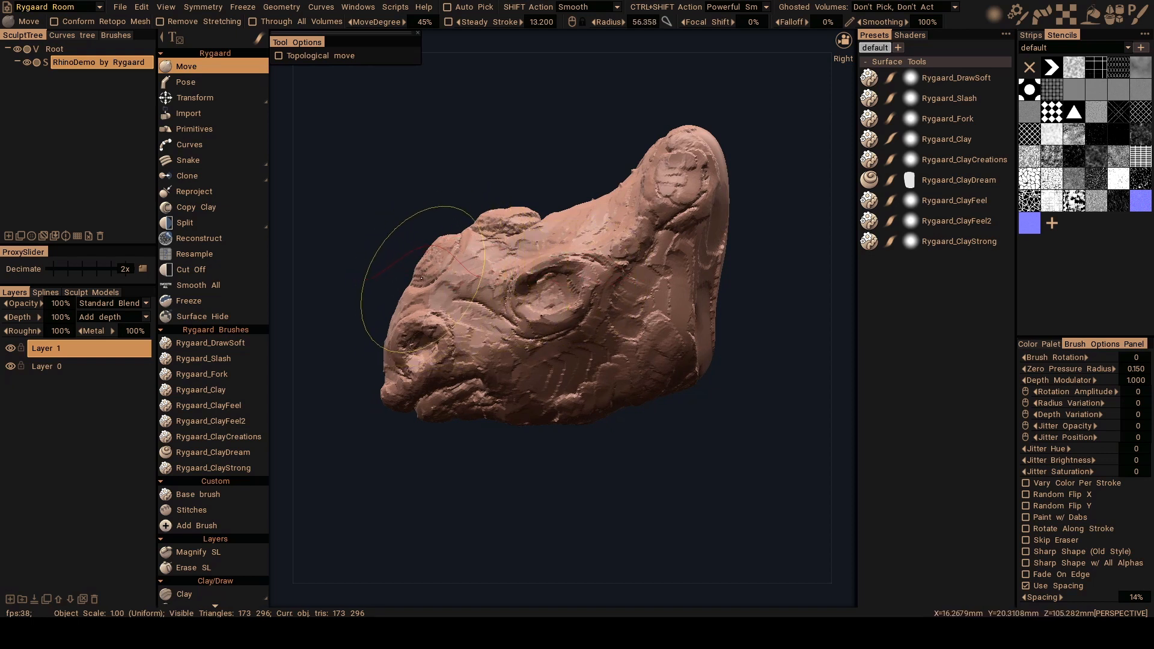
drag(421, 276, 409, 283)
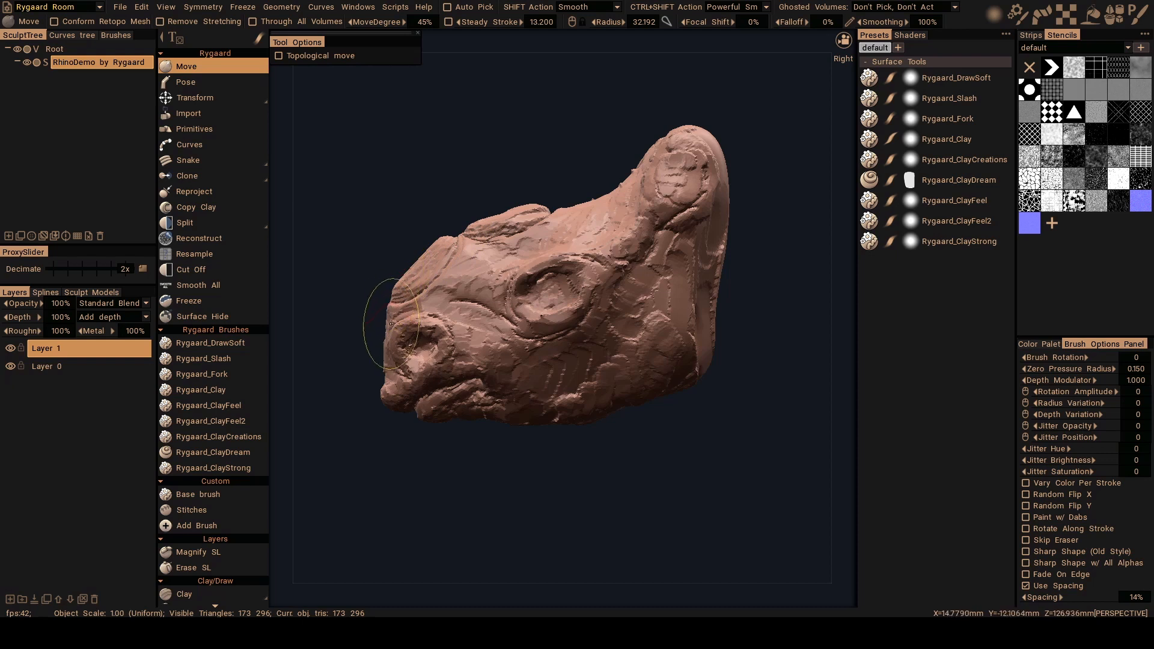
drag(390, 330, 387, 331)
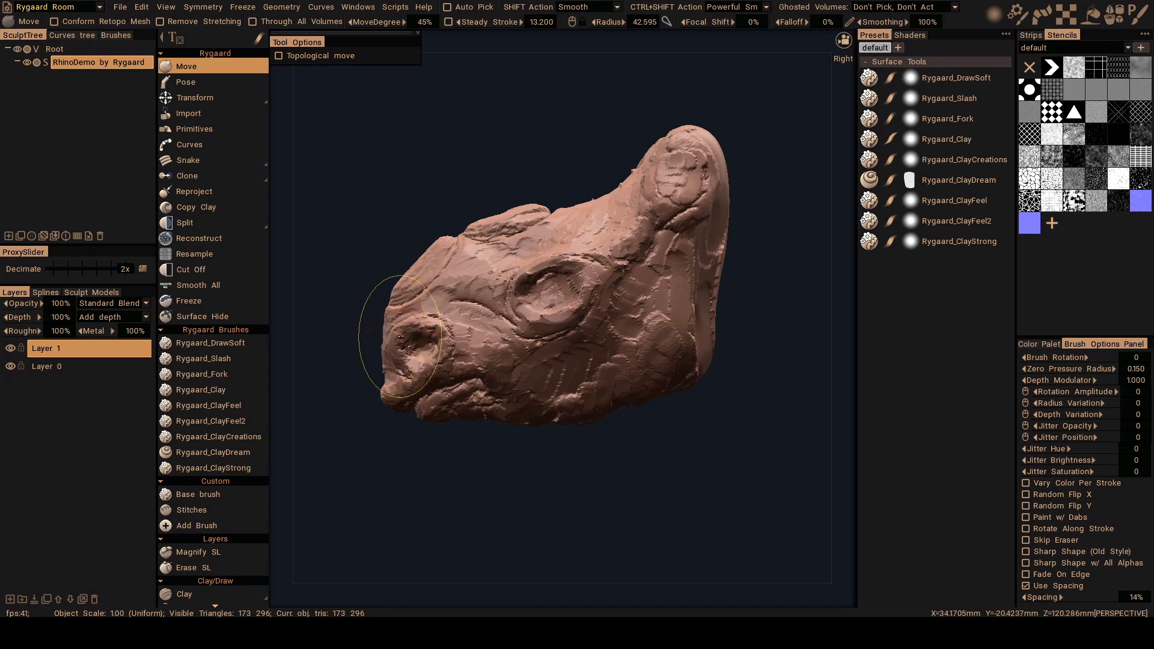
Nudge the nostril and the mouth corner with the Move tool and pull the lower lip slightly downward.
right_drag(401, 337, 397, 337)
drag(403, 341, 406, 337)
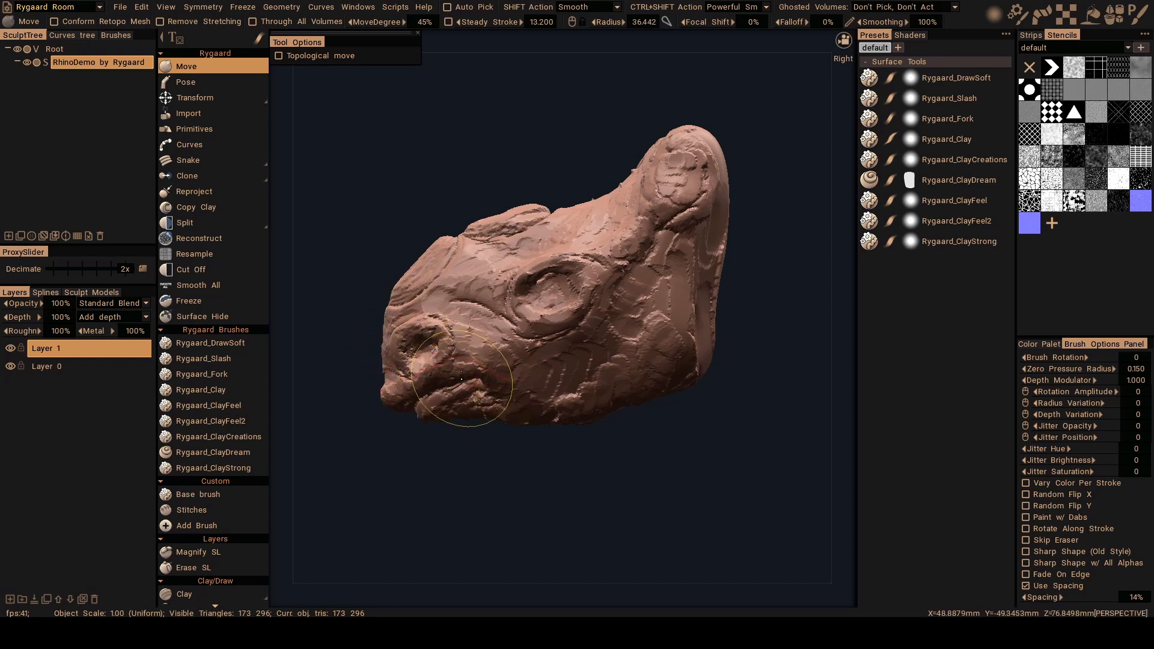
drag(461, 379, 463, 385)
right_drag(475, 381, 479, 382)
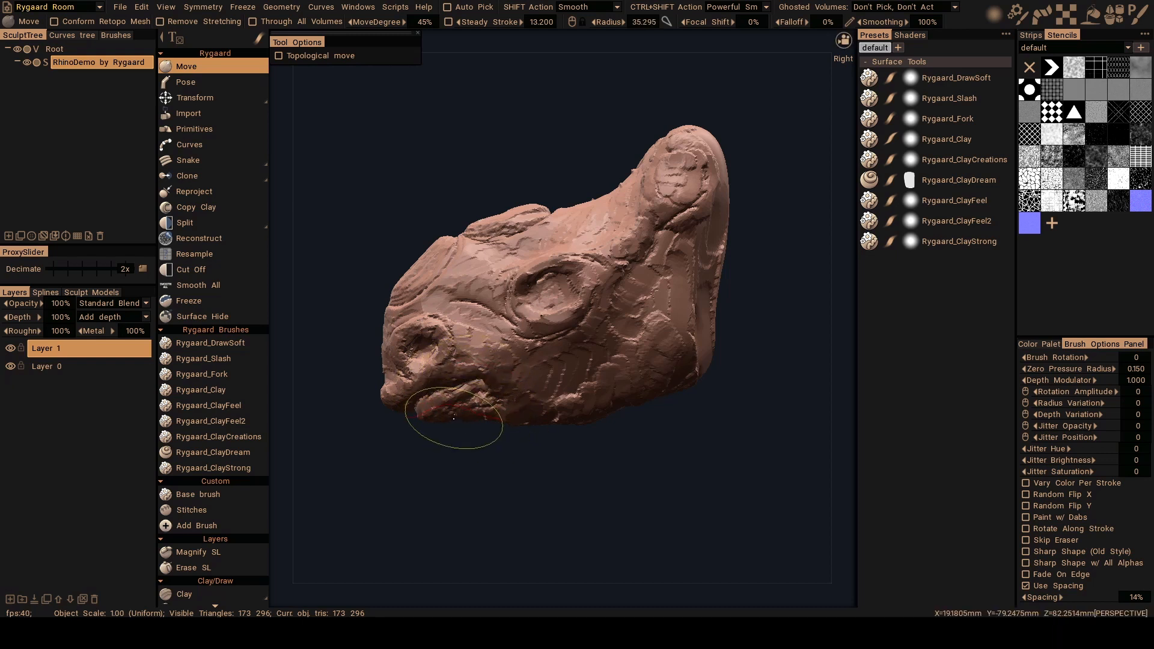
drag(454, 417, 458, 426)
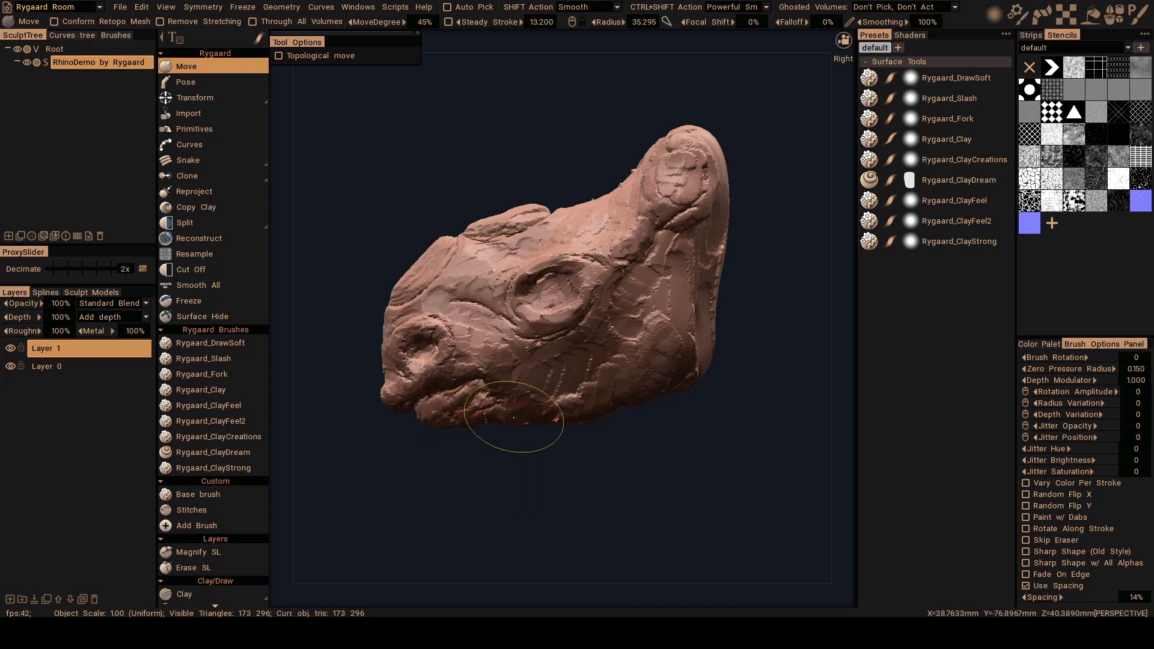
Enlarge the Move brush and pull the cheek and underside of the jaw downward to deepen the head.
key(bracketright)
key(bracketright)
key(bracketright)
drag(590, 359, 591, 371)
key(bracketleft)
key(bracketleft)
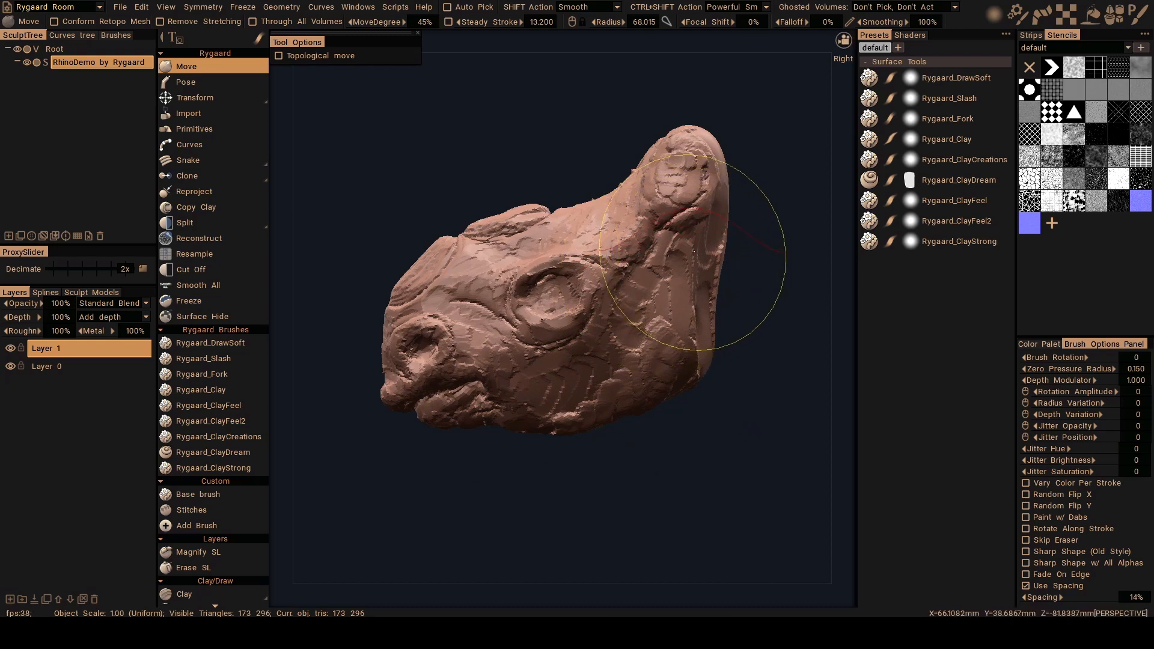
Push the ear base at the back of the head forward and upward with the Move tool.
mouse_move(657, 166)
right_down()
mouse_move(643, 166)
mouse_move(674, 166)
right_up()
drag(655, 165, 638, 152)
right_drag(652, 170, 586, 180)
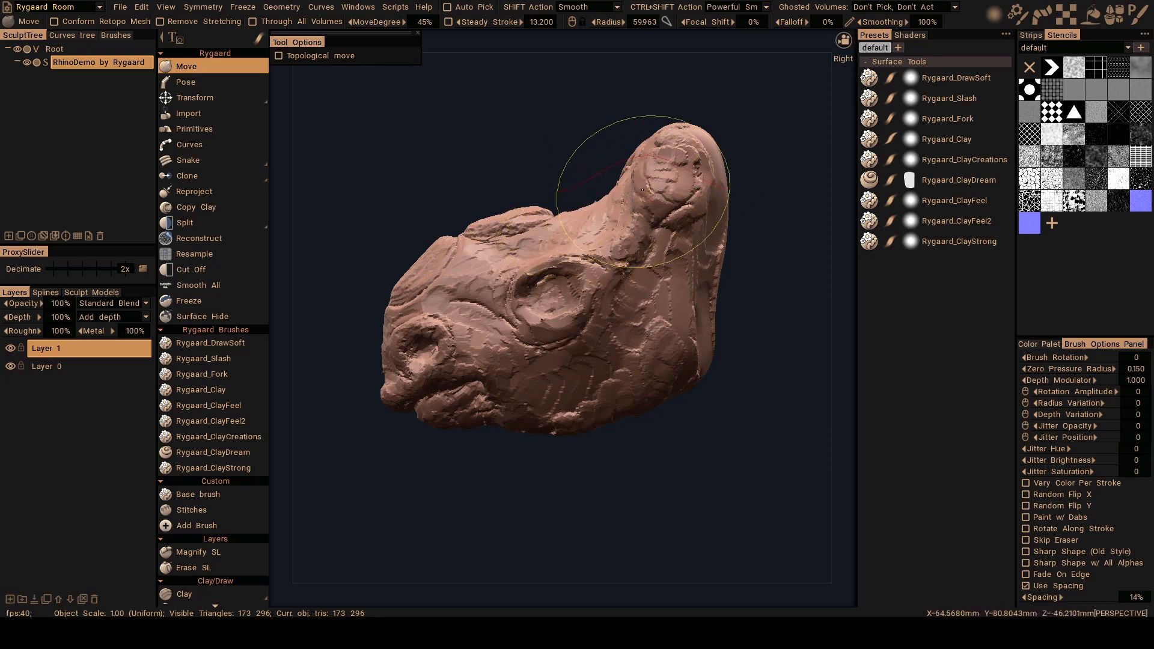
right_drag(699, 187, 464, 232)
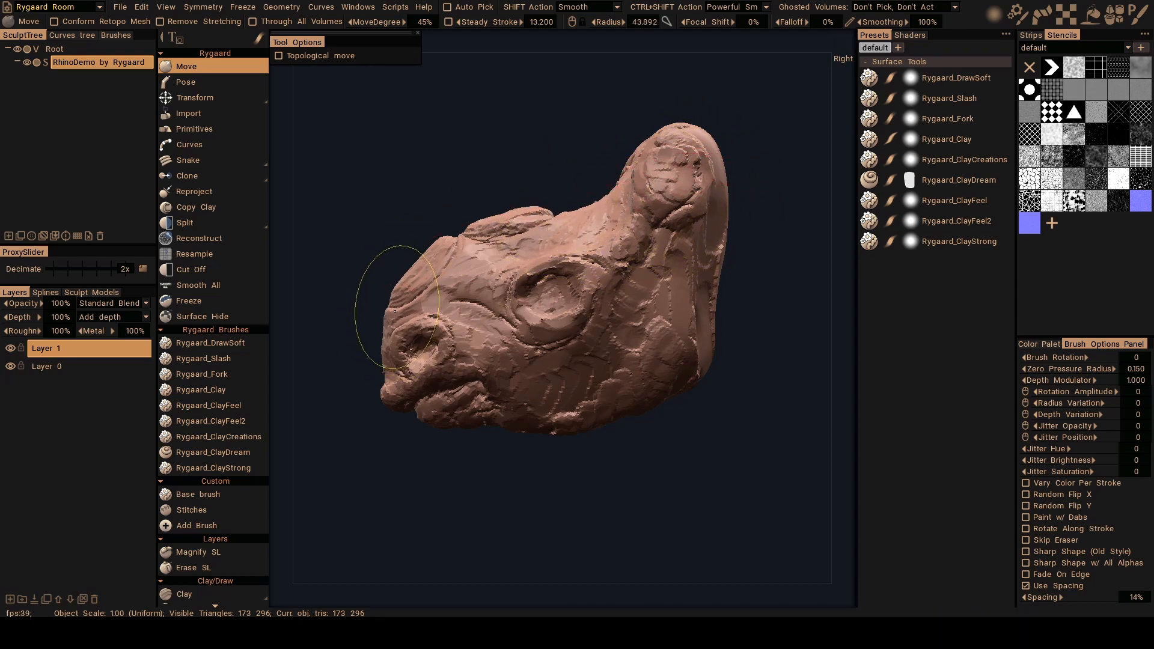
right_drag(389, 331, 367, 332)
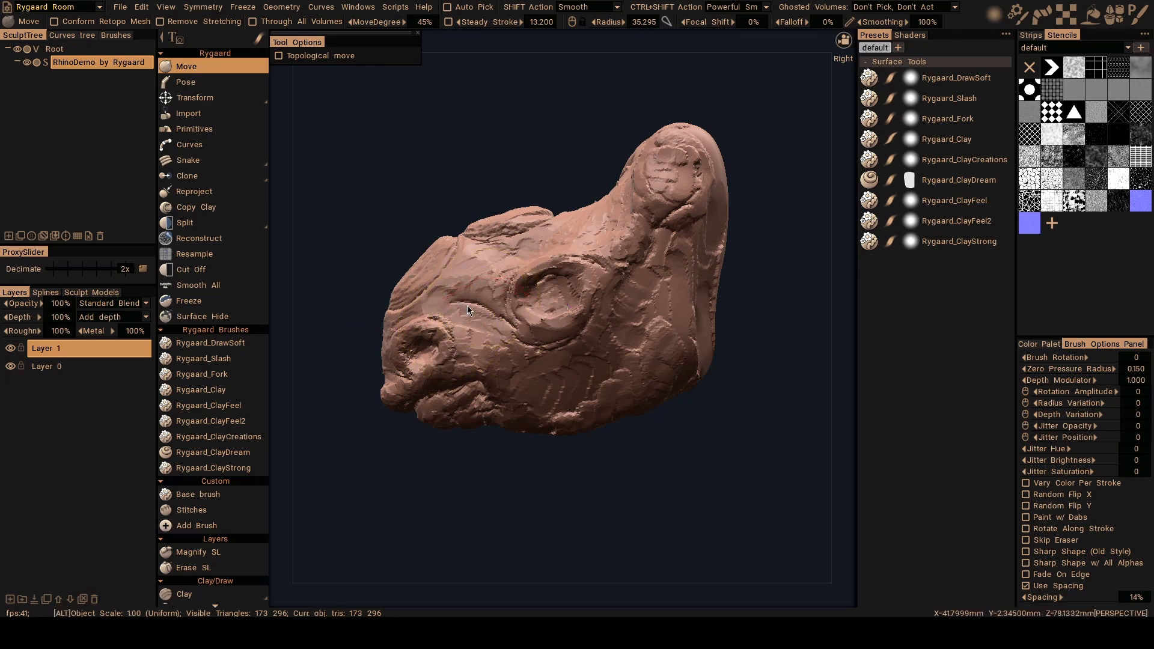
mouse_move(467, 306)
alt+mouse_down()
mouse_move(563, 293)
mouse_move(583, 258)
mouse_move(563, 278)
alt+mouse_up()
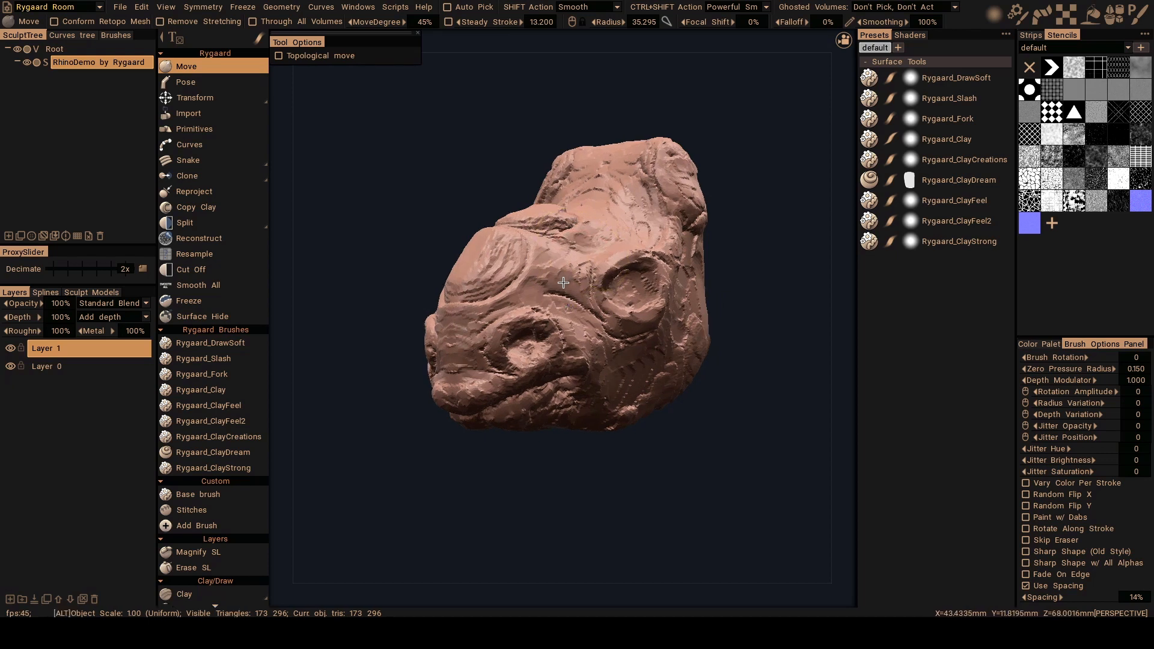
Switch to the Rygaard_ClayDream brush and define the horn bases, the eye surroundings and the ear base with clay strokes.
click(235, 452)
mouse_move(517, 289)
alt+mouse_down()
mouse_move(612, 305)
mouse_move(472, 290)
mouse_move(496, 330)
mouse_move(471, 294)
alt+mouse_up()
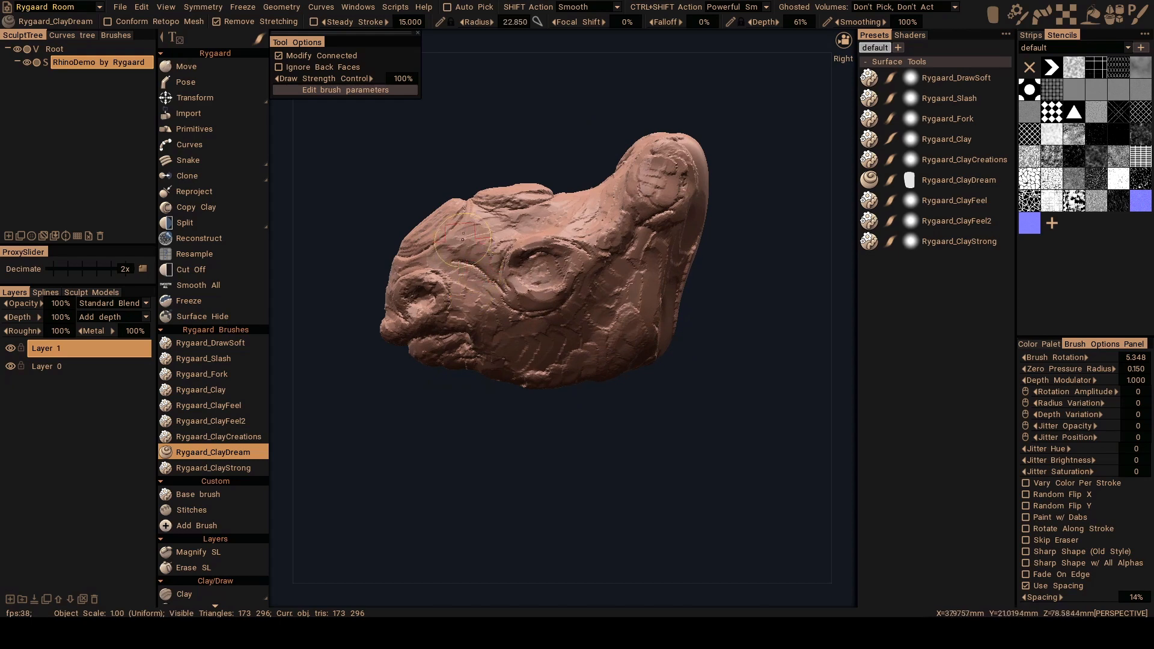
mouse_move(463, 240)
alt+mouse_down()
mouse_move(456, 290)
mouse_move(466, 258)
alt+mouse_up()
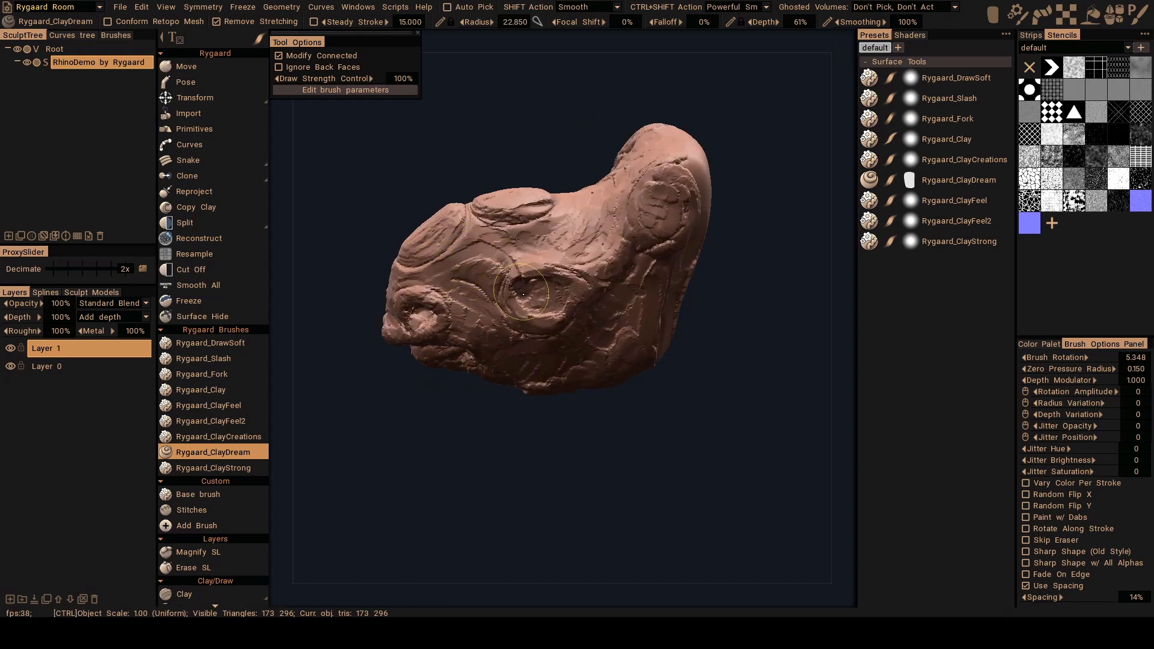
mouse_move(461, 268)
alt+mouse_down()
mouse_move(502, 252)
mouse_move(435, 279)
alt+mouse_up()
right_drag(447, 280, 426, 287)
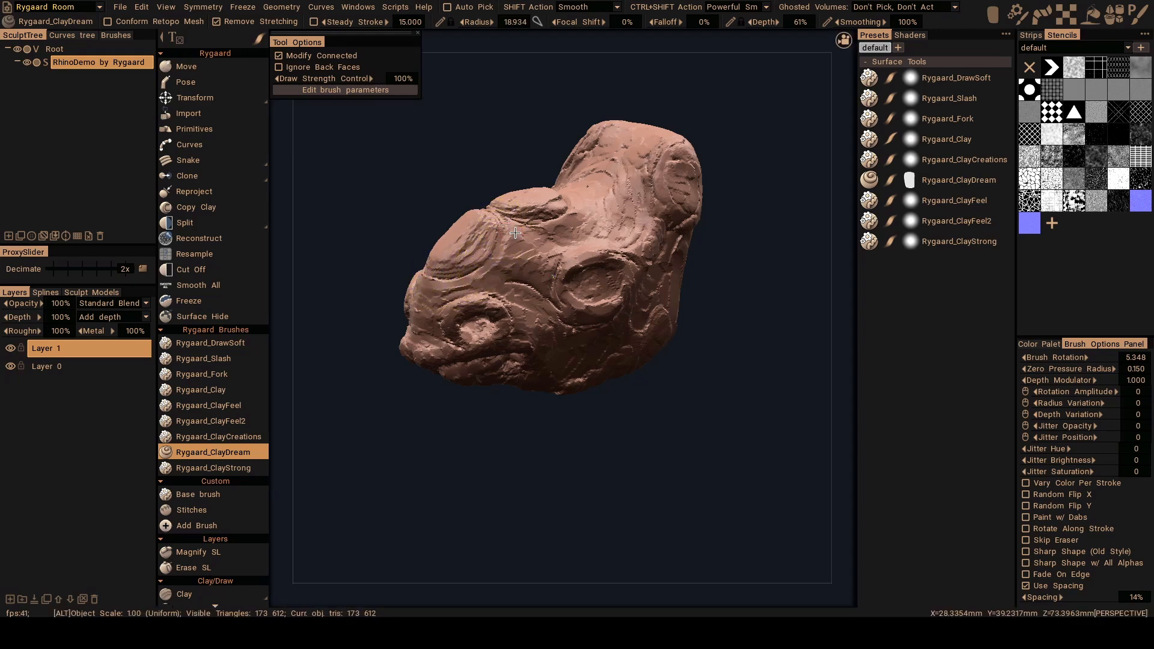
alt+drag(499, 229, 487, 243)
alt+drag(556, 235, 507, 257)
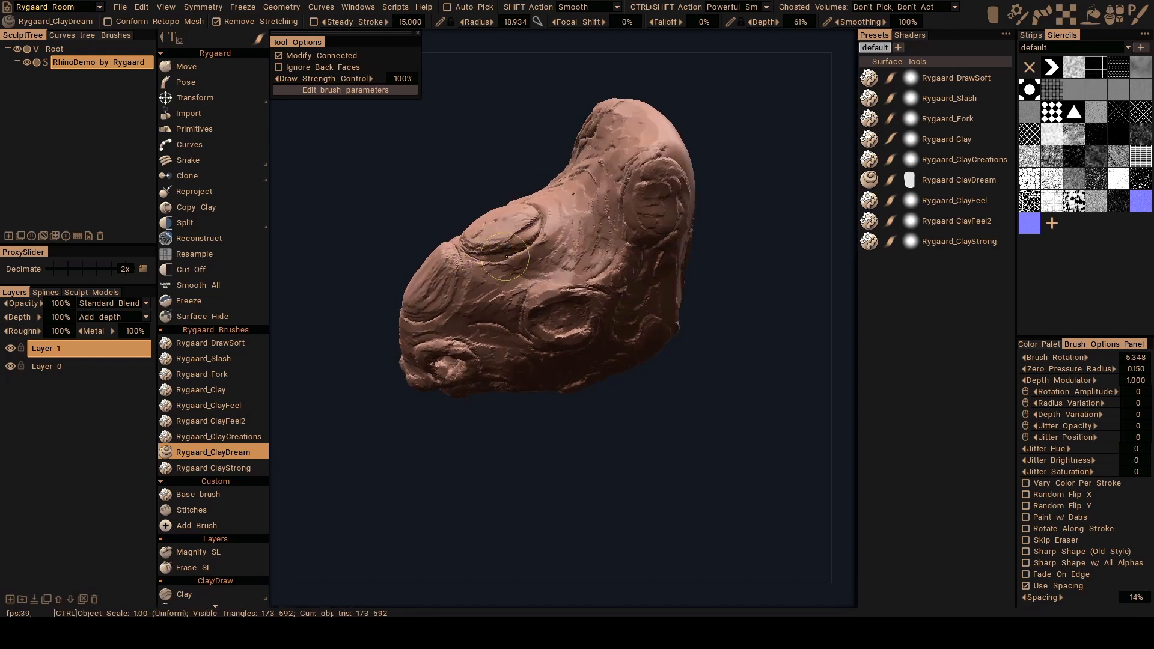
Build up both horn bases into rounded mounds with Rygaard_ClayDream, undoing the unwanted stroke.
alt+drag(521, 209, 490, 274)
right_drag(490, 274, 518, 274)
mouse_move(518, 274)
mouse_down()
mouse_move(488, 266)
mouse_move(509, 273)
mouse_move(506, 260)
mouse_move(494, 269)
mouse_move(500, 312)
mouse_move(417, 215)
mouse_move(431, 218)
mouse_move(431, 310)
mouse_move(452, 287)
mouse_move(478, 289)
mouse_move(448, 336)
mouse_move(448, 292)
mouse_move(460, 283)
mouse_move(421, 271)
mouse_move(422, 249)
mouse_move(457, 232)
mouse_move(486, 294)
mouse_move(402, 259)
mouse_move(488, 337)
mouse_move(536, 276)
mouse_move(508, 301)
mouse_move(532, 270)
mouse_move(523, 301)
mouse_move(467, 225)
mouse_move(515, 277)
mouse_move(515, 209)
mouse_move(572, 186)
mouse_move(538, 292)
mouse_move(526, 300)
mouse_move(543, 268)
mouse_move(483, 253)
mouse_move(477, 272)
mouse_move(499, 251)
mouse_move(541, 268)
mouse_move(554, 292)
mouse_move(534, 287)
mouse_up()
key(ctrl+z)
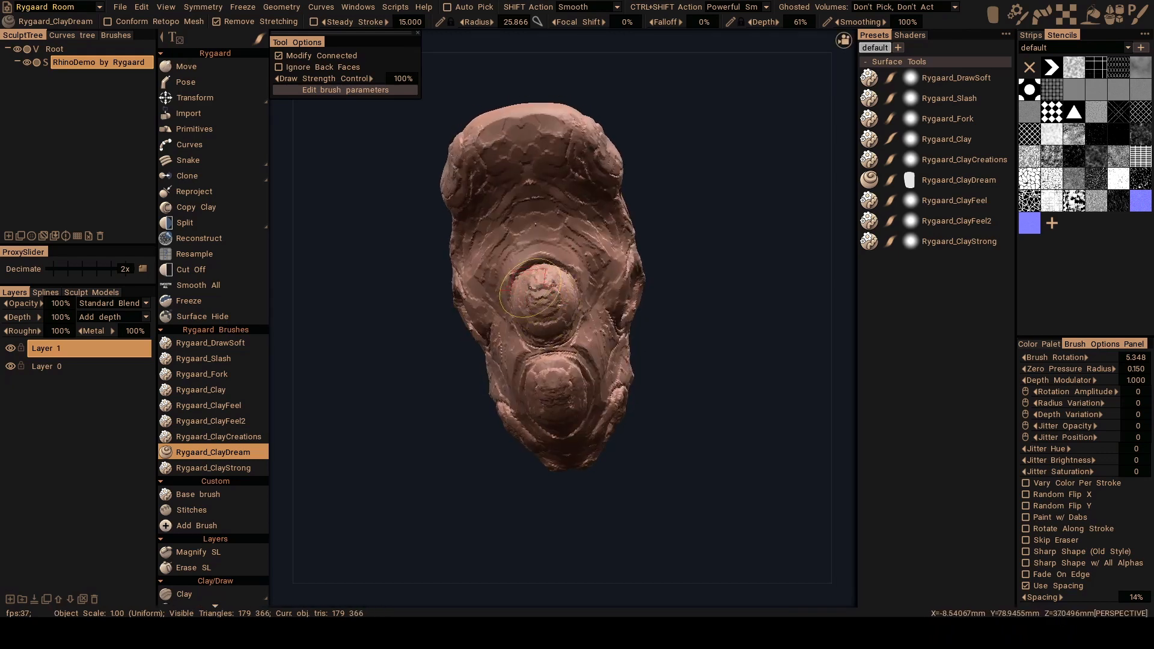
mouse_move(531, 293)
alt+mouse_down()
mouse_move(515, 248)
mouse_move(494, 304)
mouse_move(533, 306)
mouse_move(542, 235)
mouse_move(452, 289)
mouse_move(460, 272)
mouse_move(506, 265)
alt+mouse_up()
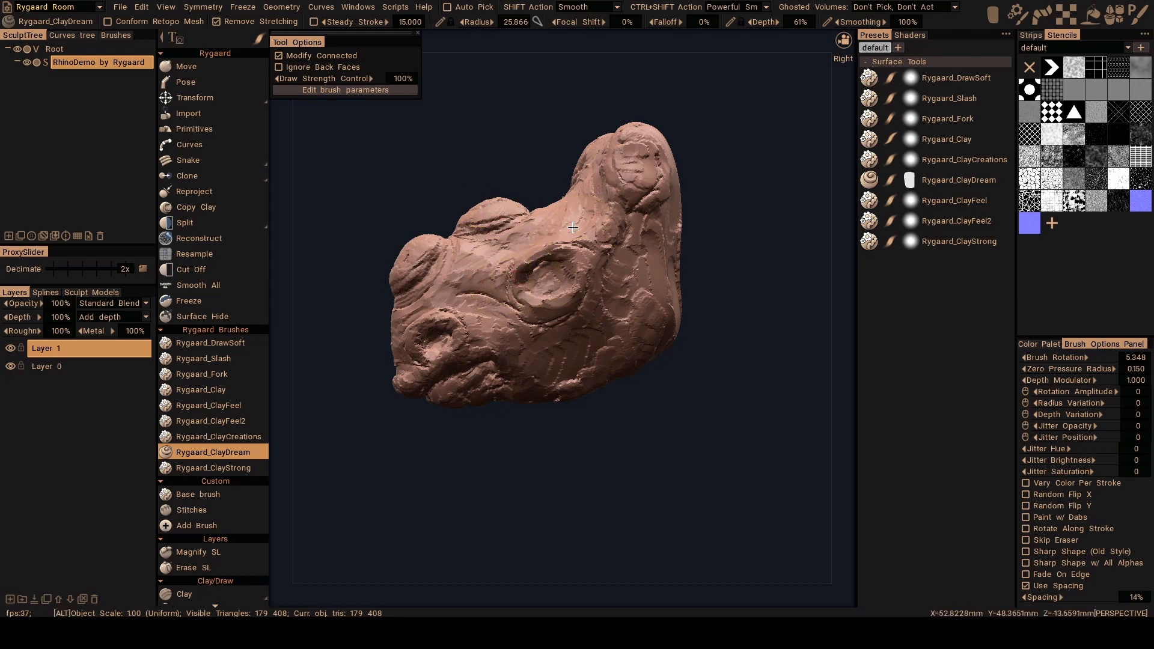
mouse_move(509, 232)
alt+mouse_down()
mouse_move(588, 267)
mouse_move(573, 255)
mouse_move(618, 266)
mouse_move(571, 275)
mouse_move(558, 238)
alt+mouse_up()
Switch to the Move tool and reshape the cheeks and the underside of the jaw and mouth.
key(m)
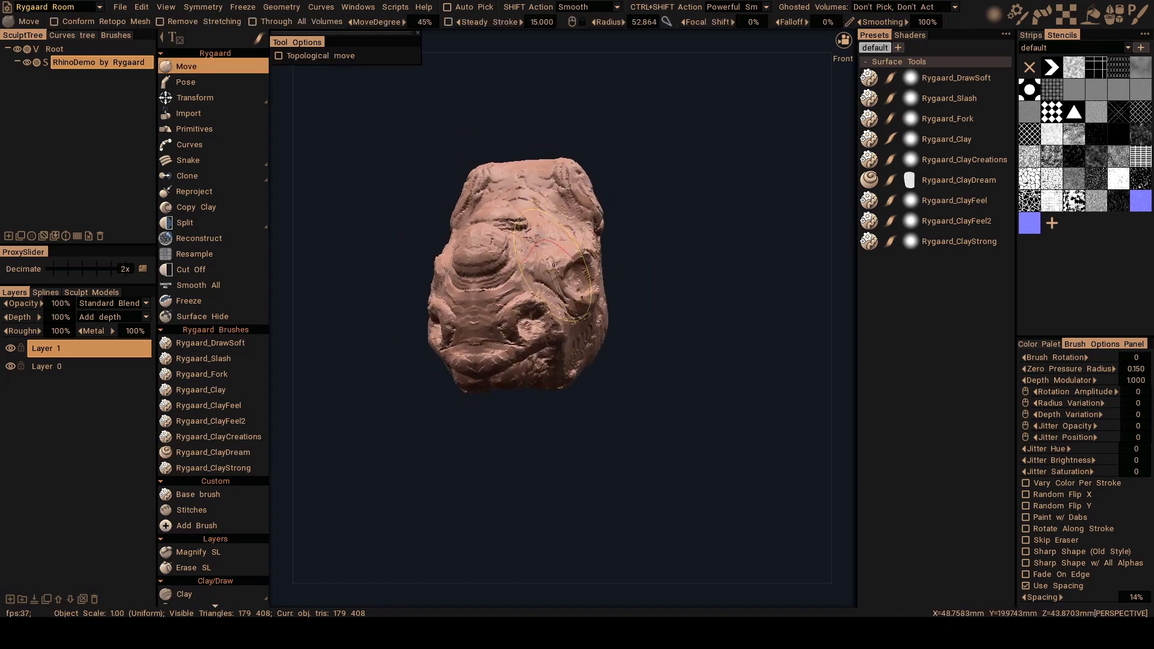
mouse_move(571, 277)
alt+mouse_down()
mouse_move(582, 280)
mouse_move(564, 255)
mouse_move(540, 270)
mouse_move(559, 298)
mouse_move(577, 257)
mouse_move(553, 255)
mouse_move(562, 259)
alt+mouse_up()
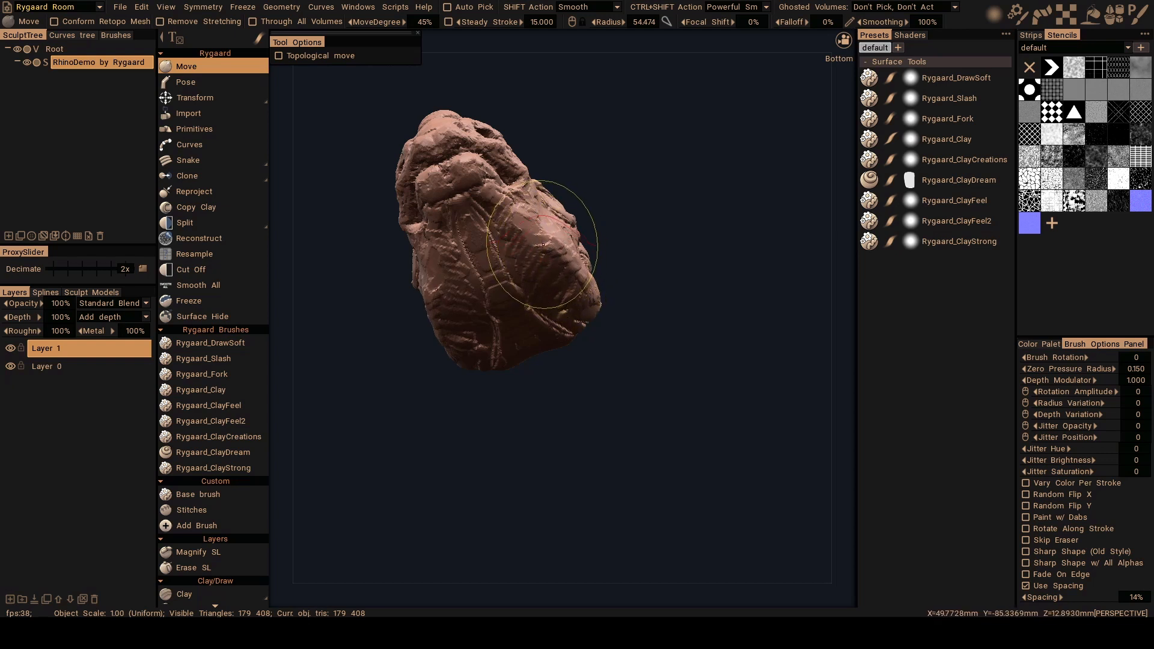
key(bracketleft)
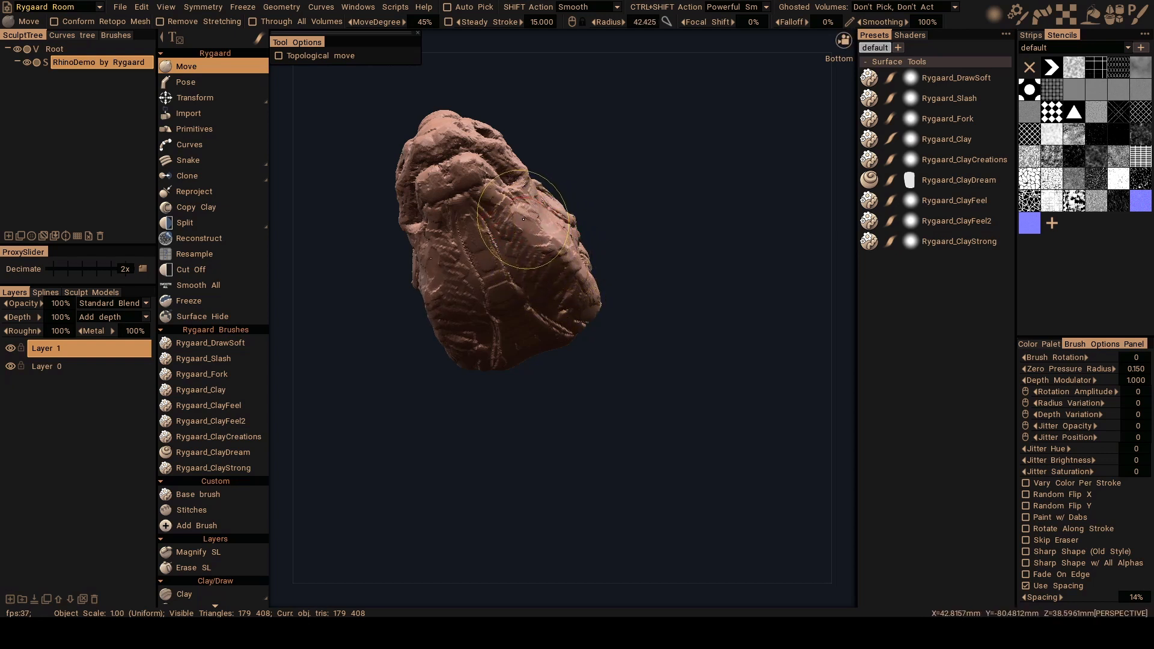
alt+drag(544, 219, 532, 211)
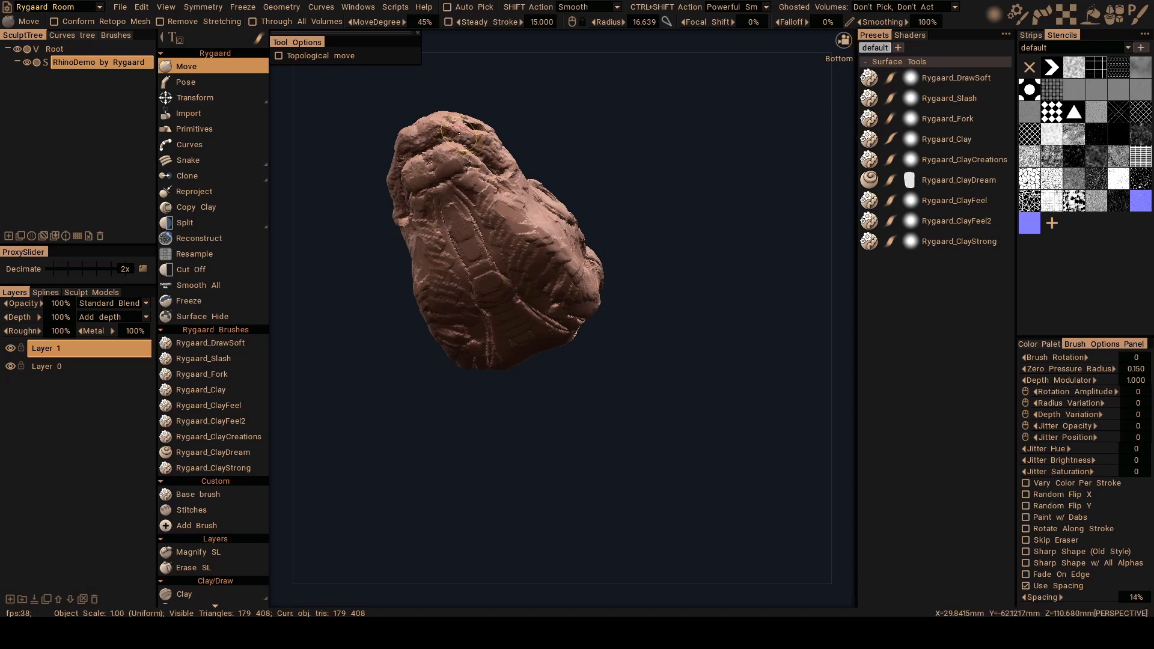
mouse_move(452, 132)
alt+mouse_down()
mouse_move(454, 174)
mouse_move(463, 165)
mouse_move(471, 189)
mouse_move(454, 240)
alt+mouse_up()
mouse_move(492, 305)
alt+mouse_down()
mouse_move(480, 315)
mouse_move(600, 358)
mouse_move(613, 289)
mouse_move(575, 294)
mouse_move(545, 276)
alt+mouse_up()
Refine the width of the cheeks and the sides of the head around the eyes with the Move tool.
right_drag(577, 277, 592, 274)
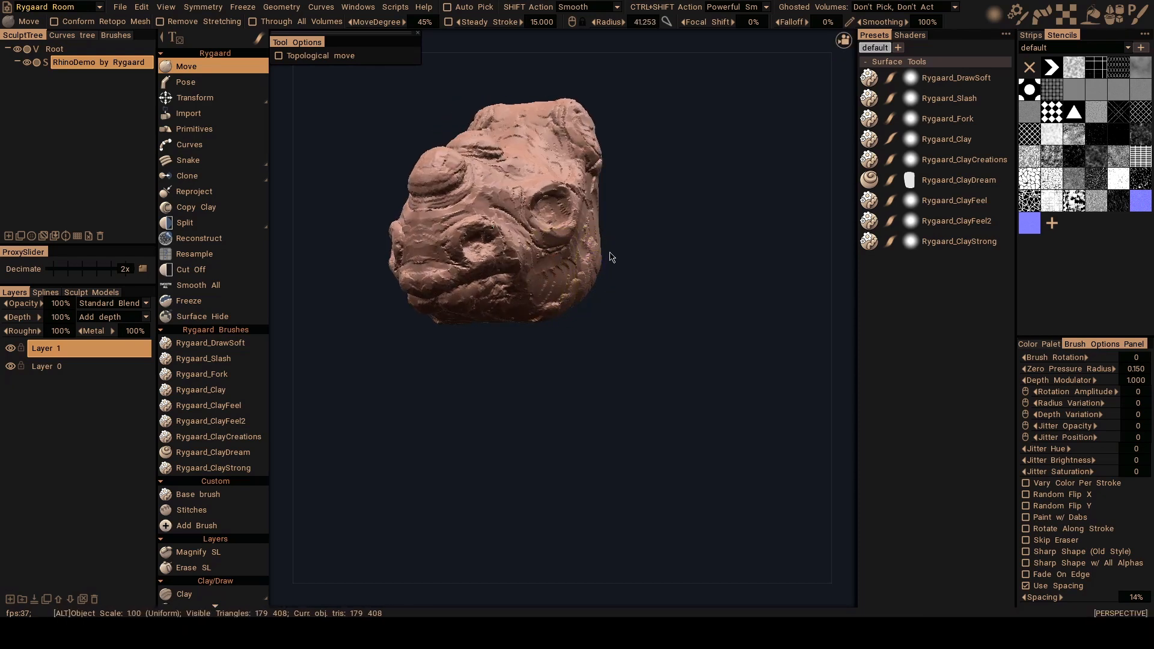
drag(608, 258, 568, 273)
right_drag(570, 271, 573, 269)
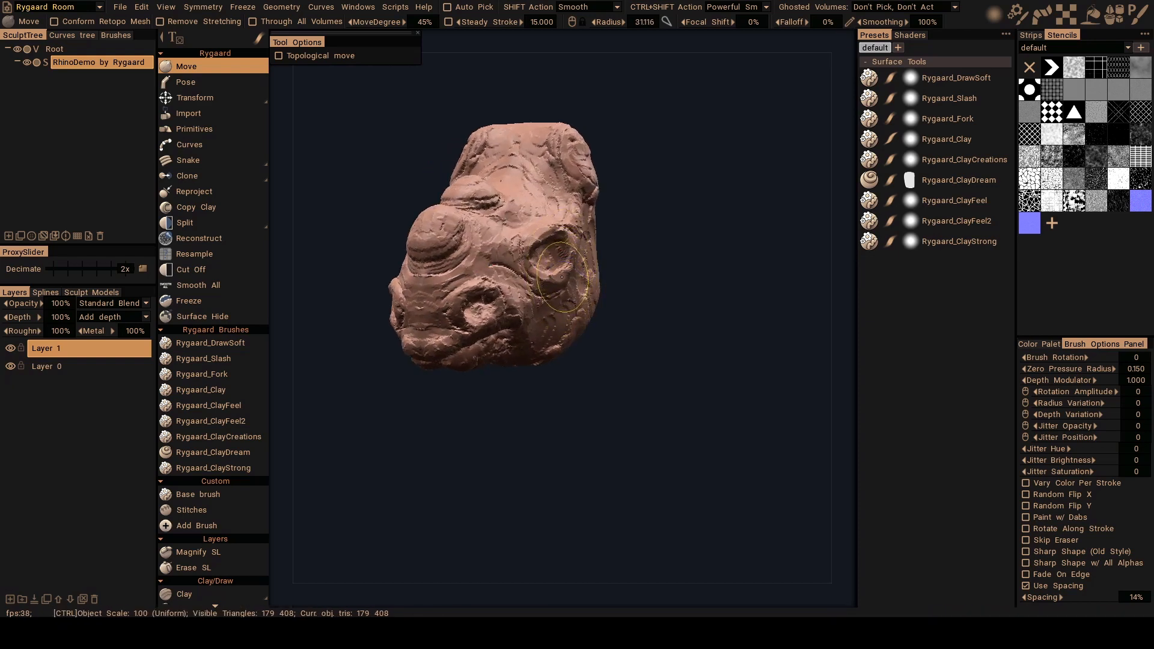
alt+drag(563, 276, 621, 266)
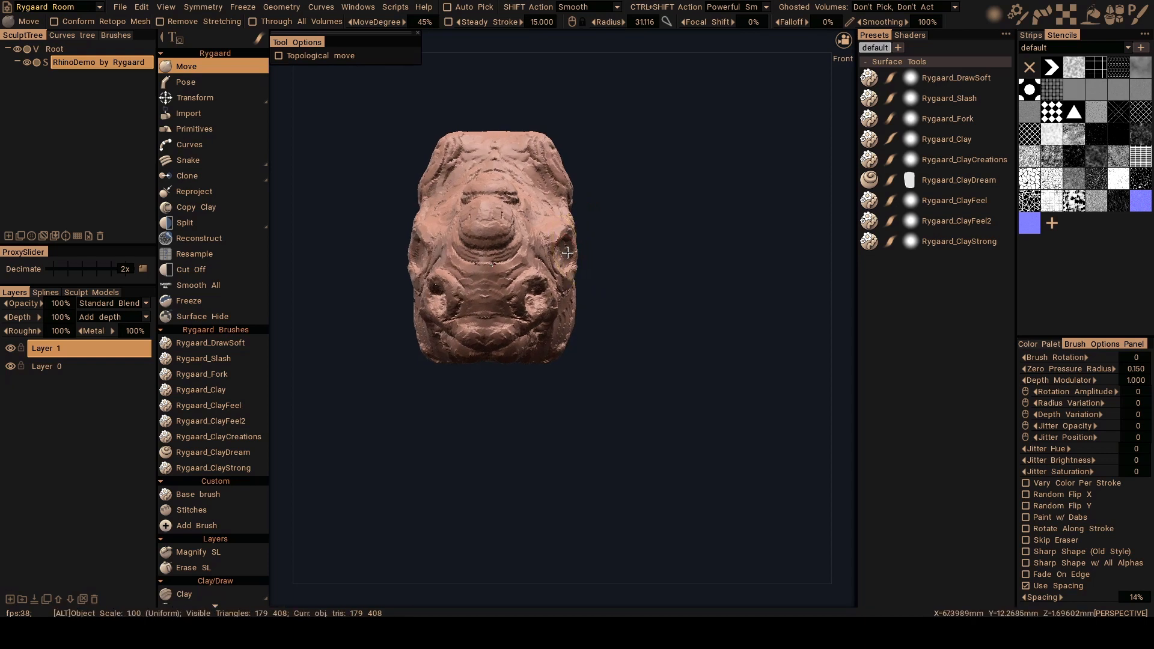
middle_drag(567, 252, 561, 270)
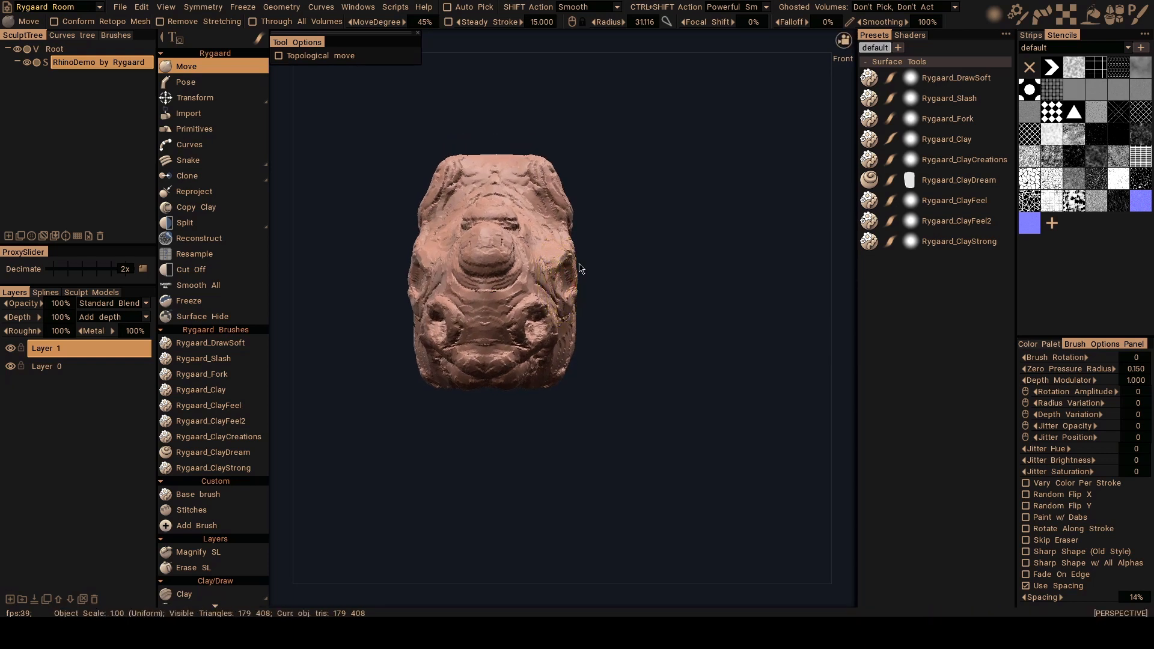
mouse_move(580, 268)
alt+mouse_down()
mouse_move(567, 283)
mouse_move(565, 260)
alt+mouse_up()
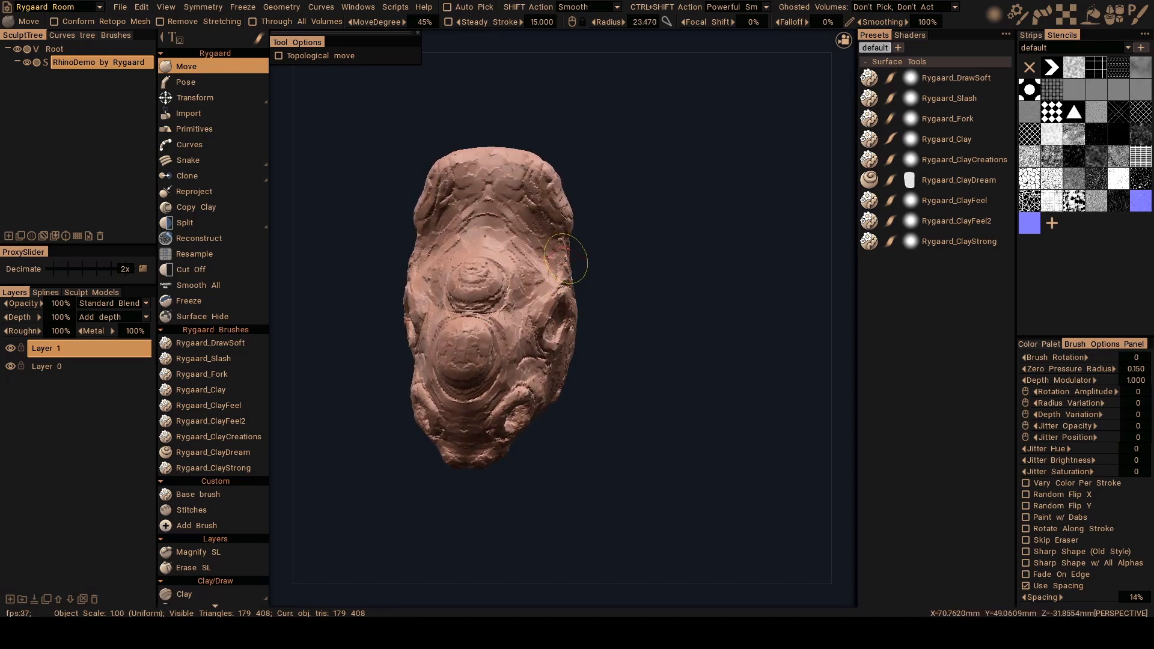
key(ctrl)
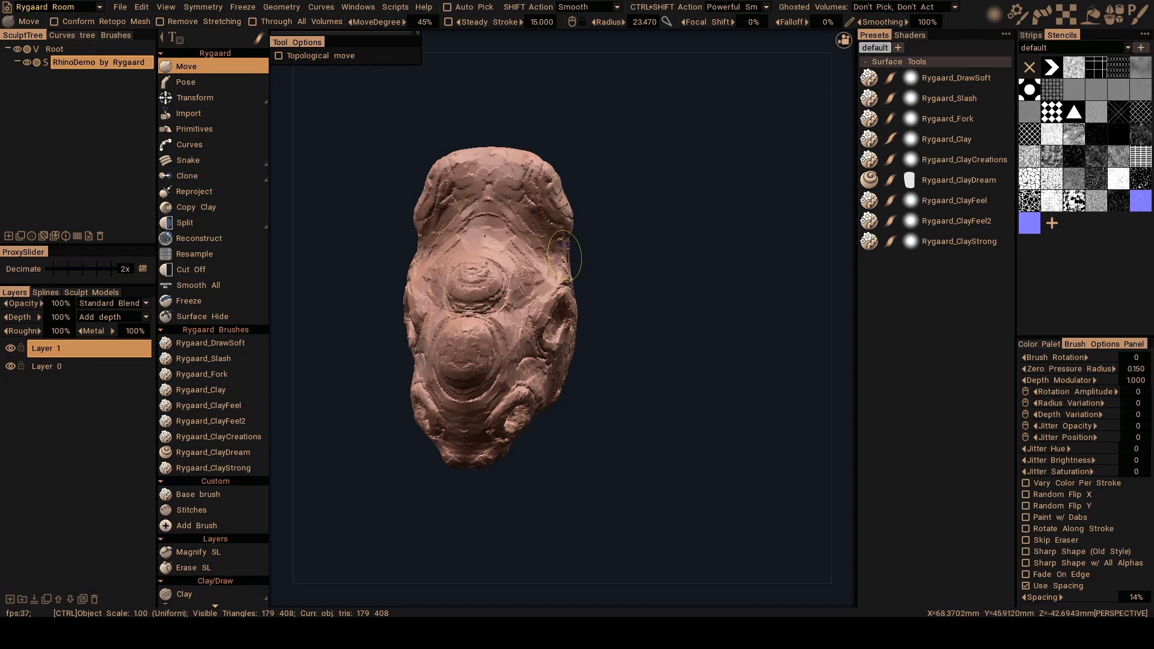
alt+drag(565, 256, 617, 294)
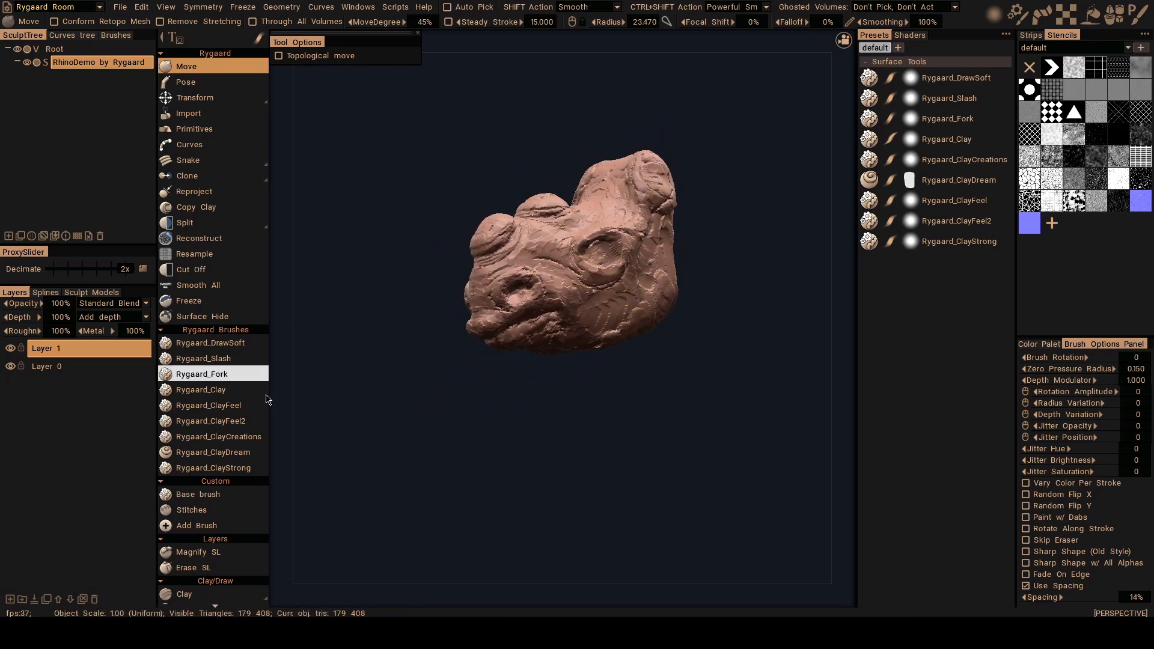
Switch to the Rygaard_ClayDream brush and carve into the cheek below and behind the eye socket with inverted strokes.
click(213, 452)
alt+drag(456, 346, 532, 327)
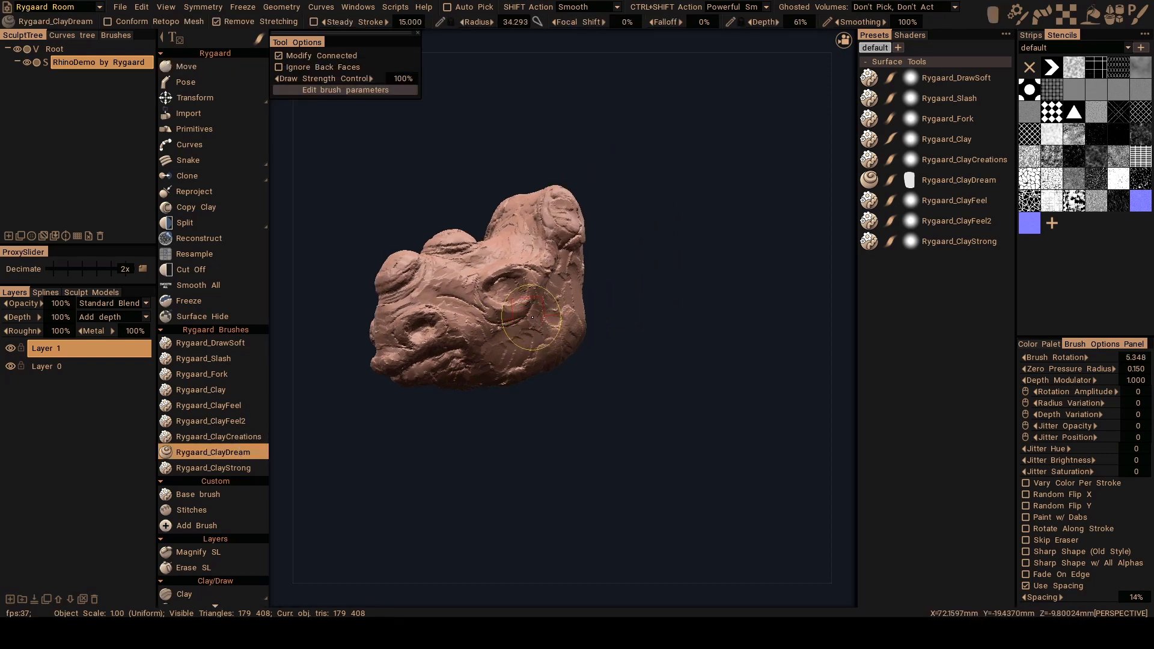
alt+right_drag(540, 320, 510, 340)
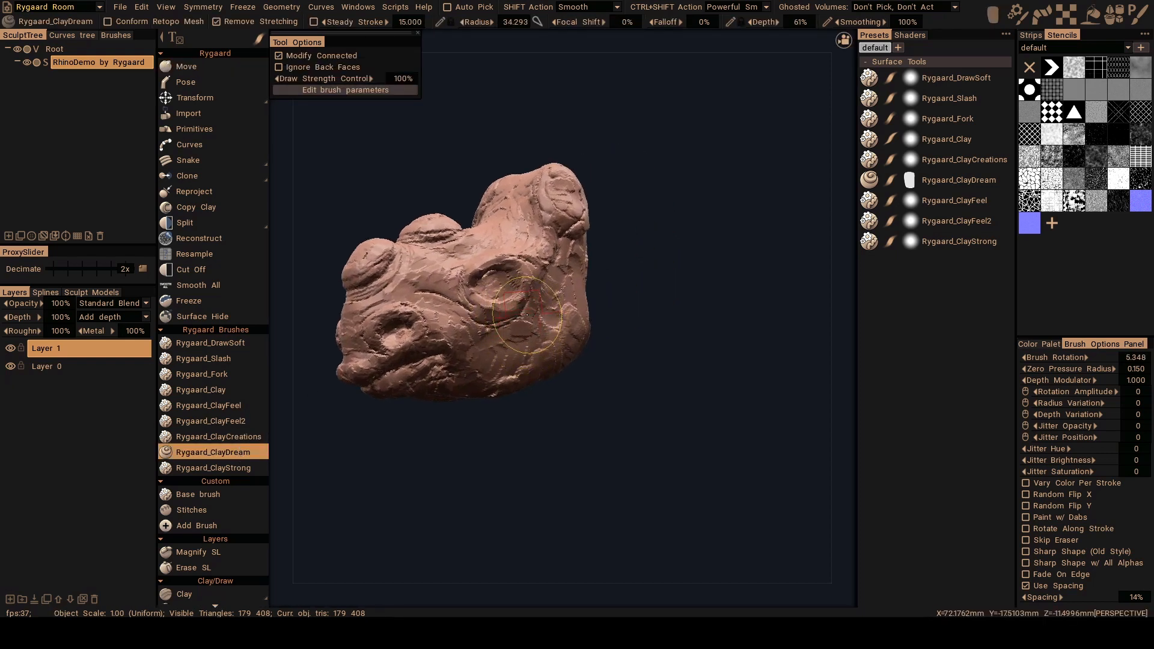
ctrl+drag(529, 311, 480, 339)
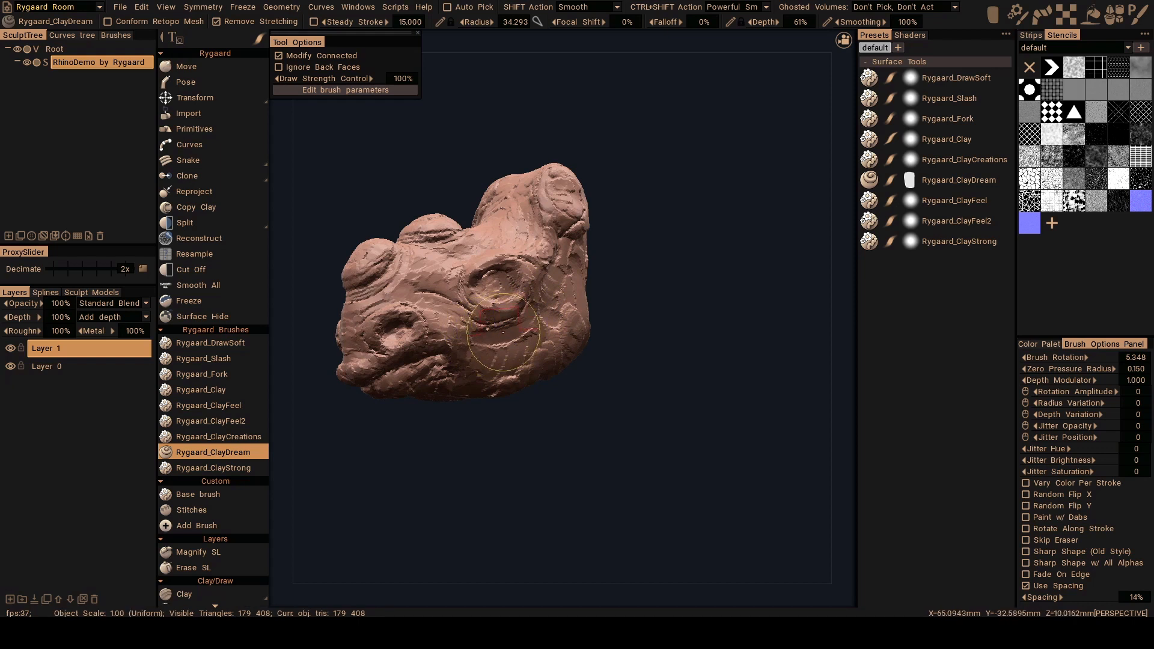
key(ctrl)
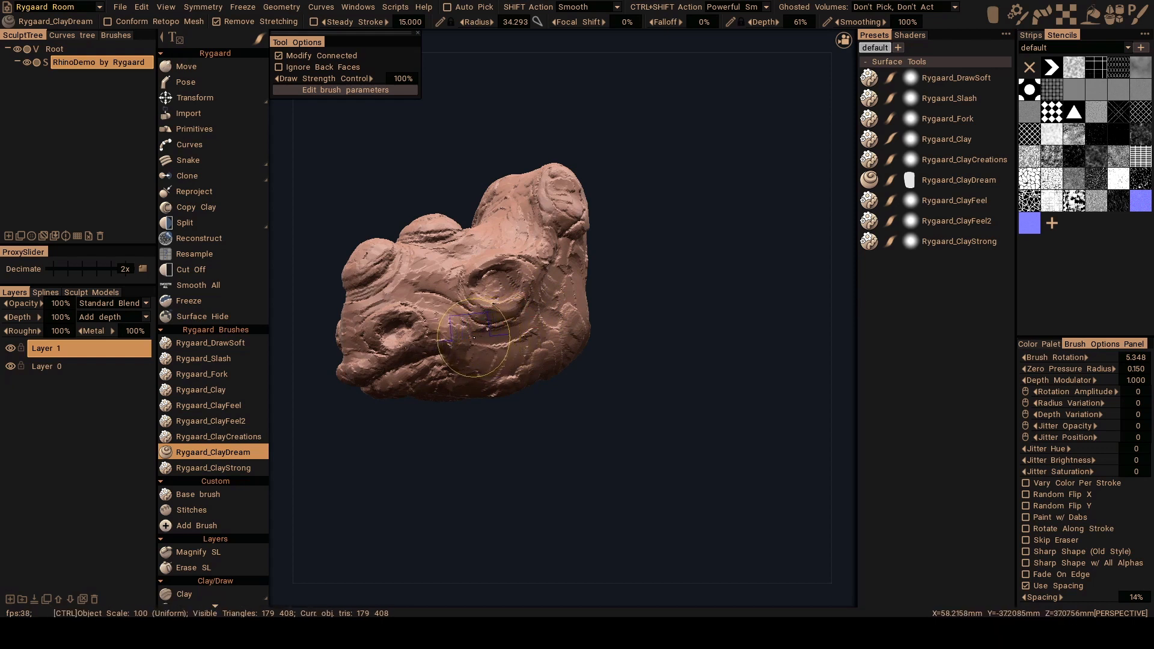
mouse_move(473, 336)
ctrl+mouse_down()
mouse_move(451, 337)
mouse_move(501, 338)
mouse_move(473, 340)
mouse_move(518, 313)
ctrl+mouse_up()
key(ctrl)
key(ctrl)
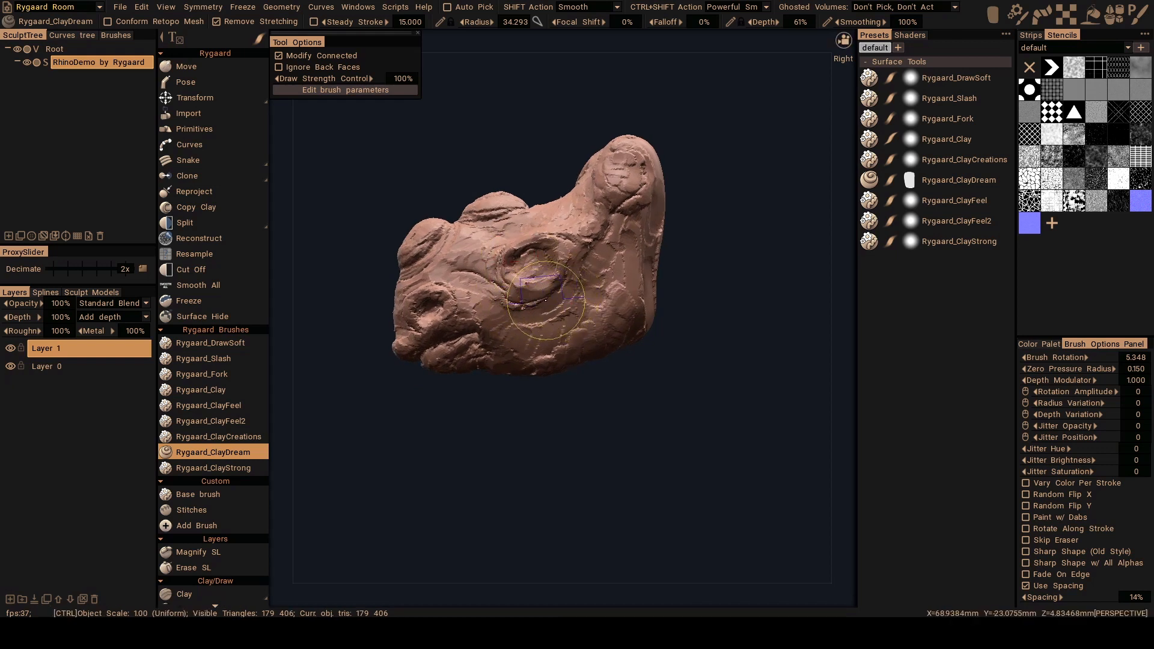
Carve the lower cheek towards the mouth corner and nostril with Rygaard_ClayDream, reducing the brush radius for the tighter areas.
mouse_move(550, 308)
ctrl+mouse_down()
mouse_move(499, 332)
mouse_move(519, 336)
ctrl+mouse_up()
alt+drag(514, 340, 526, 329)
ctrl+drag(510, 329, 500, 331)
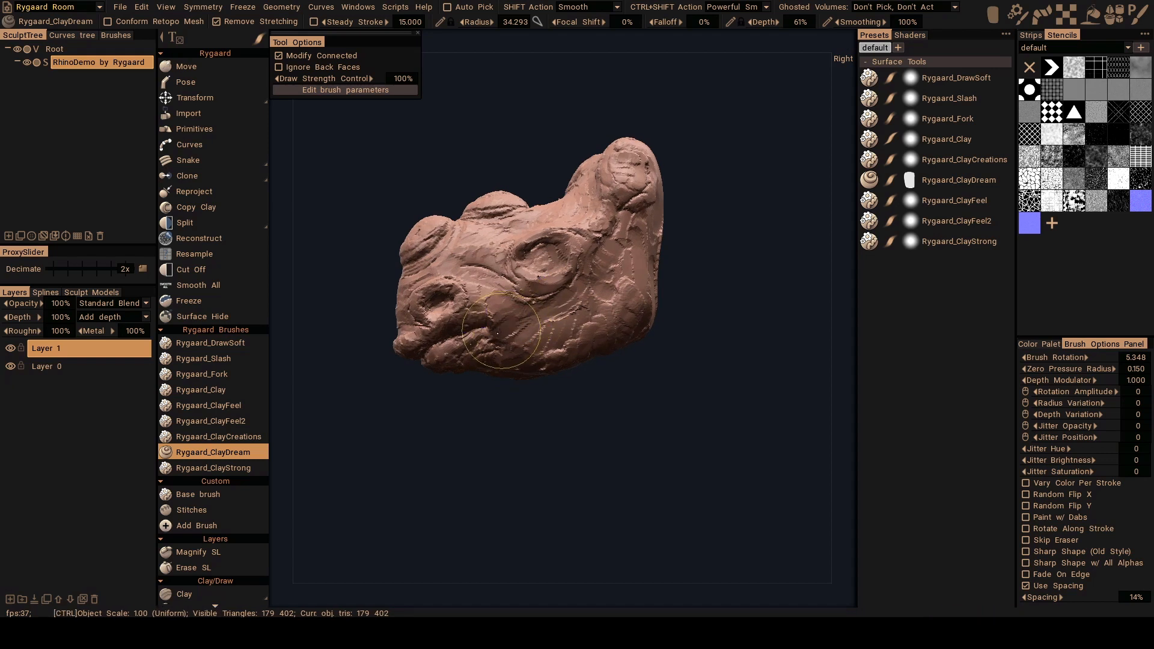
right_drag(505, 321, 478, 321)
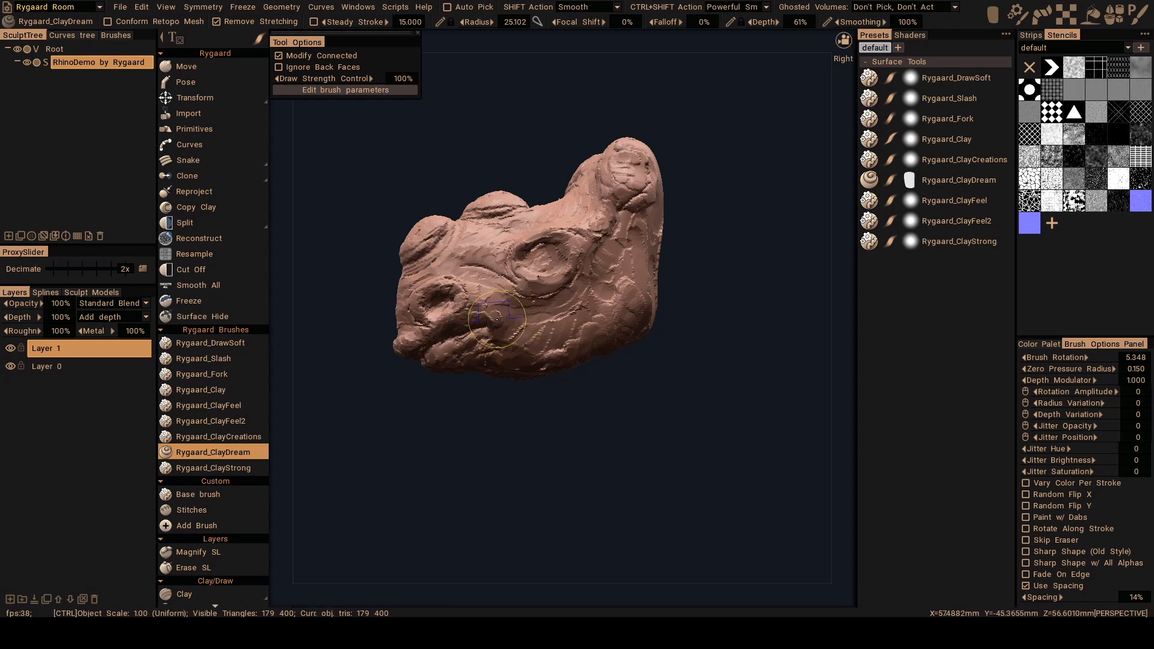
alt+drag(490, 314, 500, 323)
right_drag(499, 323, 493, 327)
ctrl+drag(494, 328, 495, 322)
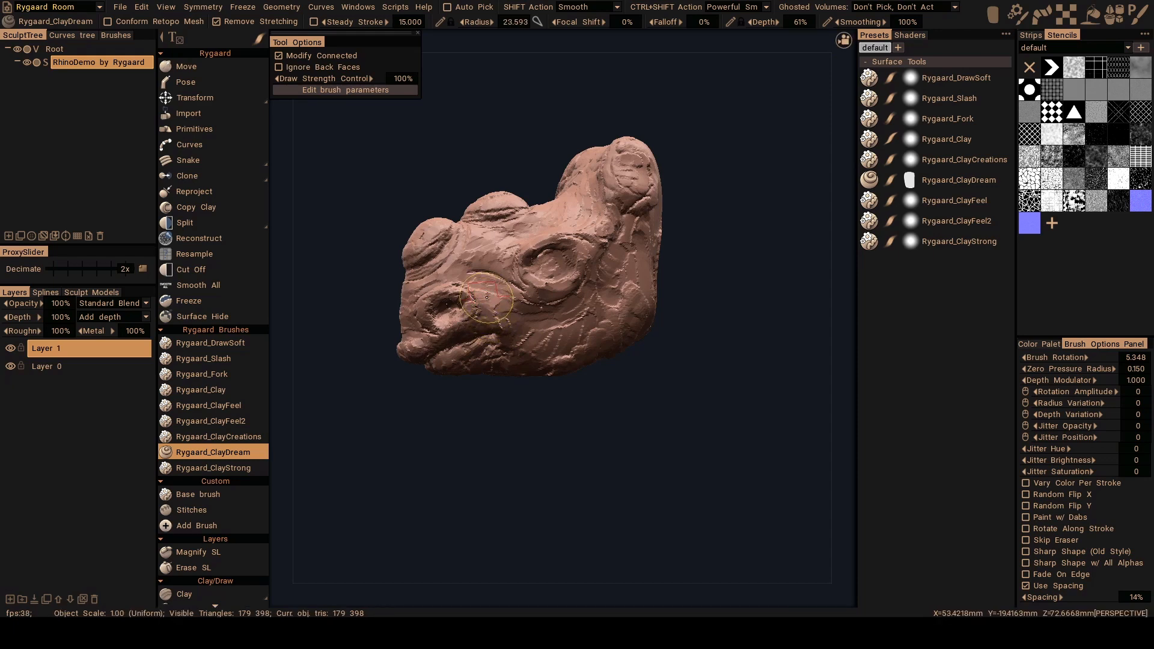
Shape the surface between the horn bases and the eyes, including the brow, with Rygaard_ClayDream strokes.
mouse_move(506, 312)
alt+mouse_down()
mouse_move(641, 337)
mouse_move(484, 285)
mouse_move(487, 312)
mouse_move(485, 295)
mouse_move(494, 310)
mouse_move(508, 281)
mouse_move(521, 288)
alt+mouse_up()
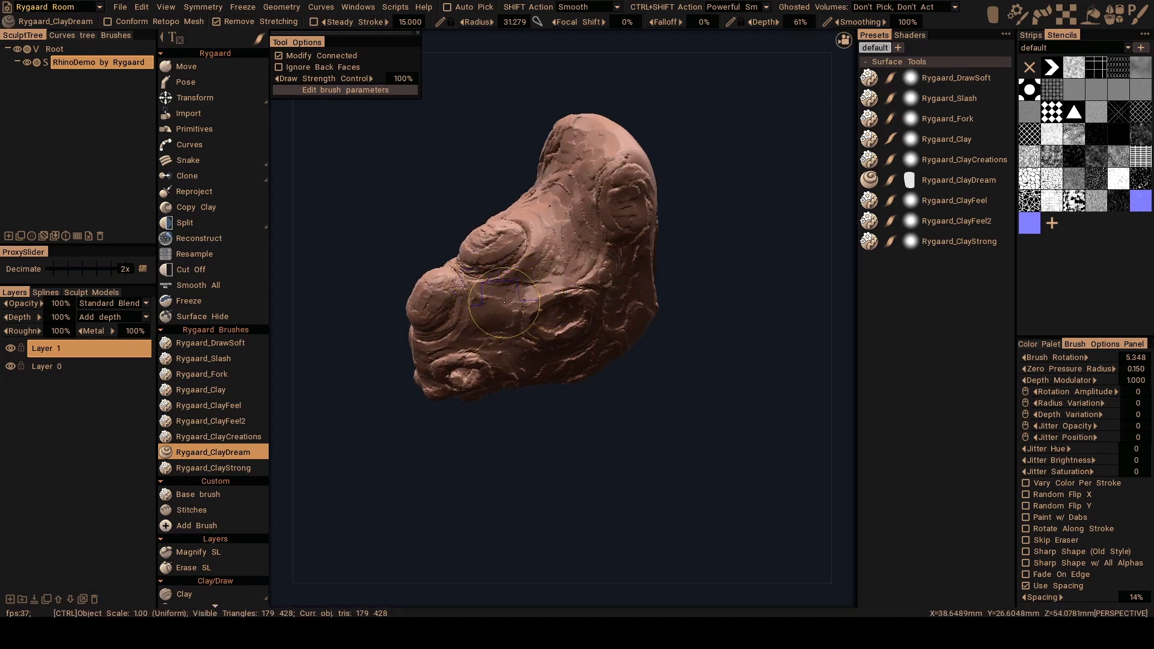
mouse_move(489, 299)
alt+mouse_down()
mouse_move(590, 265)
mouse_move(518, 278)
mouse_move(539, 269)
mouse_move(533, 310)
mouse_move(559, 350)
mouse_move(546, 342)
alt+mouse_up()
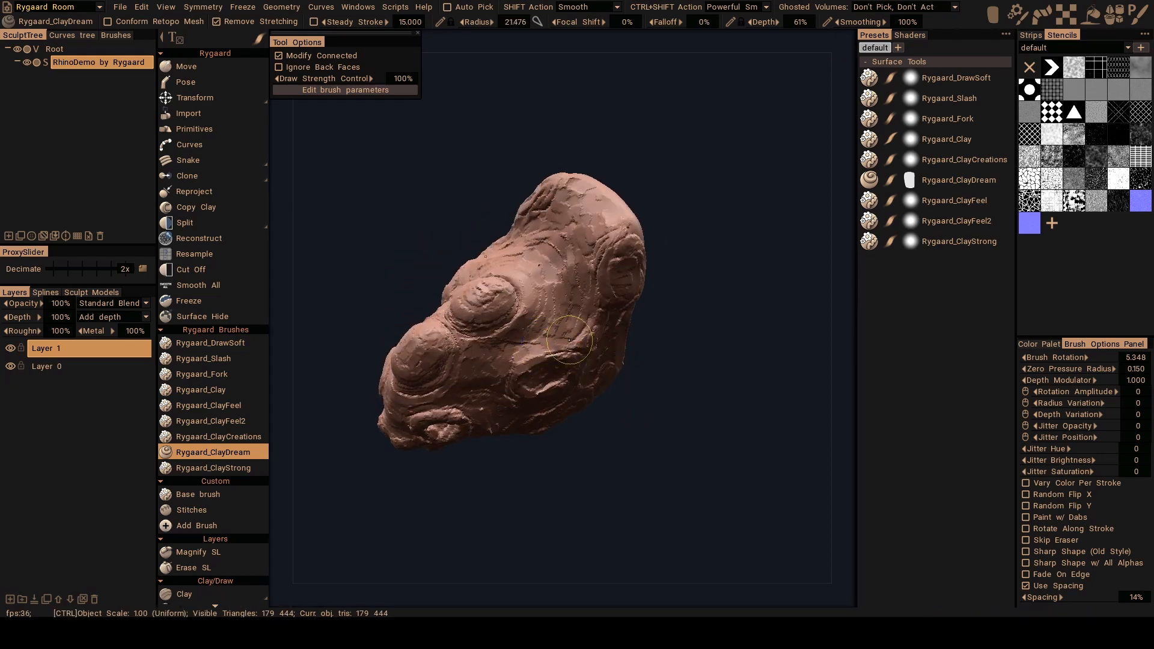
mouse_move(584, 325)
alt+mouse_down()
mouse_move(523, 331)
mouse_move(517, 320)
mouse_move(642, 322)
mouse_move(623, 281)
mouse_move(599, 304)
alt+mouse_up()
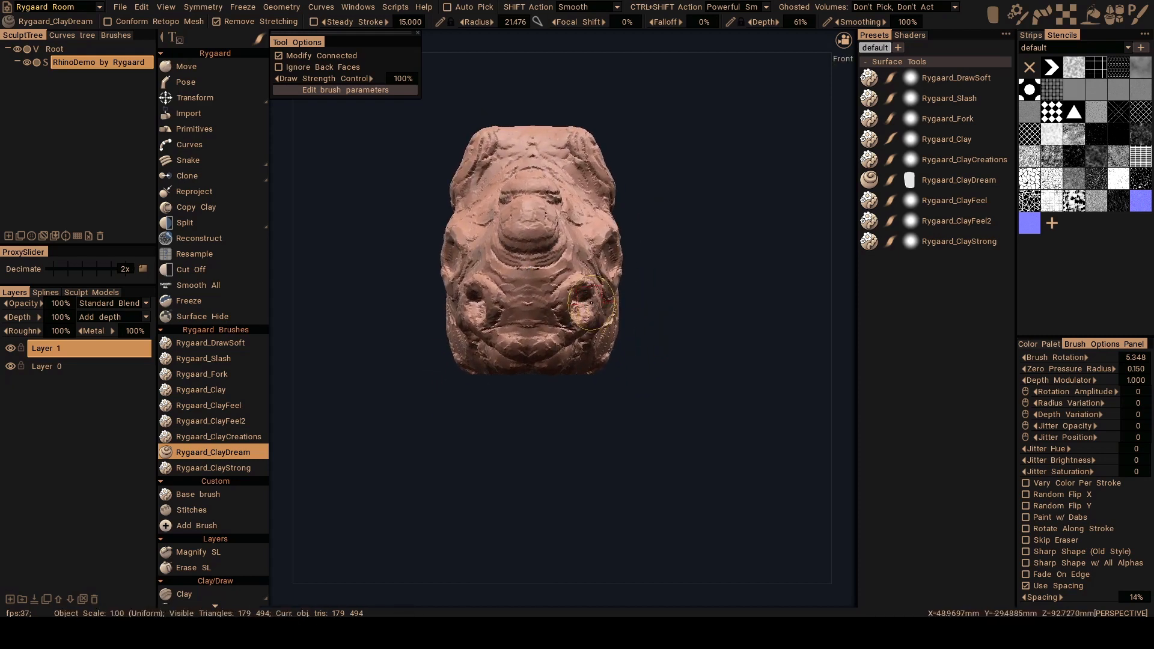
Switch to the Move tool and adjust the upper lip and mouth area at the front of the snout.
key(m)
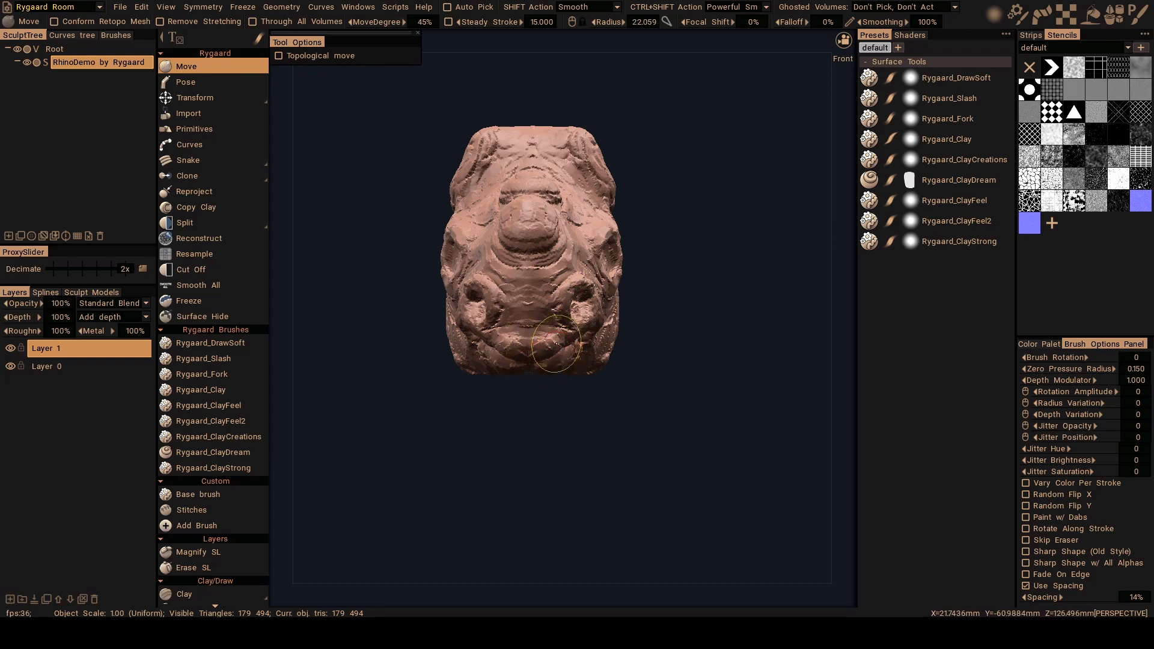
mouse_move(548, 346)
alt+mouse_down()
mouse_move(515, 335)
mouse_move(488, 347)
alt+mouse_up()
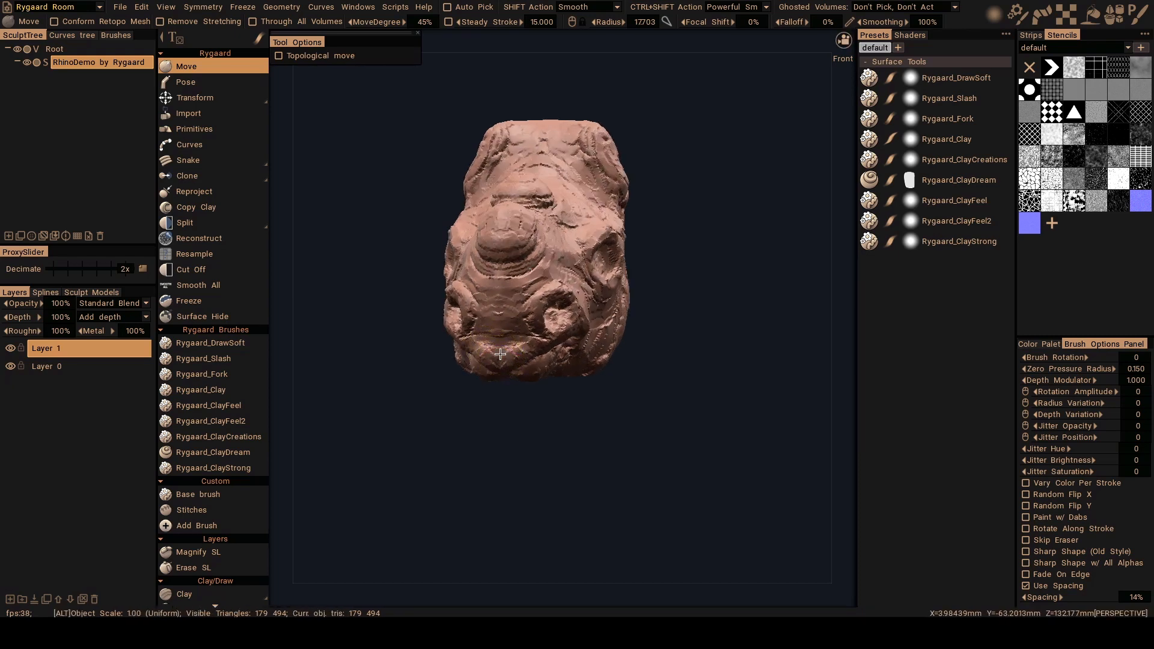
mouse_move(497, 350)
alt+mouse_down()
mouse_move(534, 294)
mouse_move(507, 325)
mouse_move(528, 329)
alt+mouse_up()
key(bracketright)
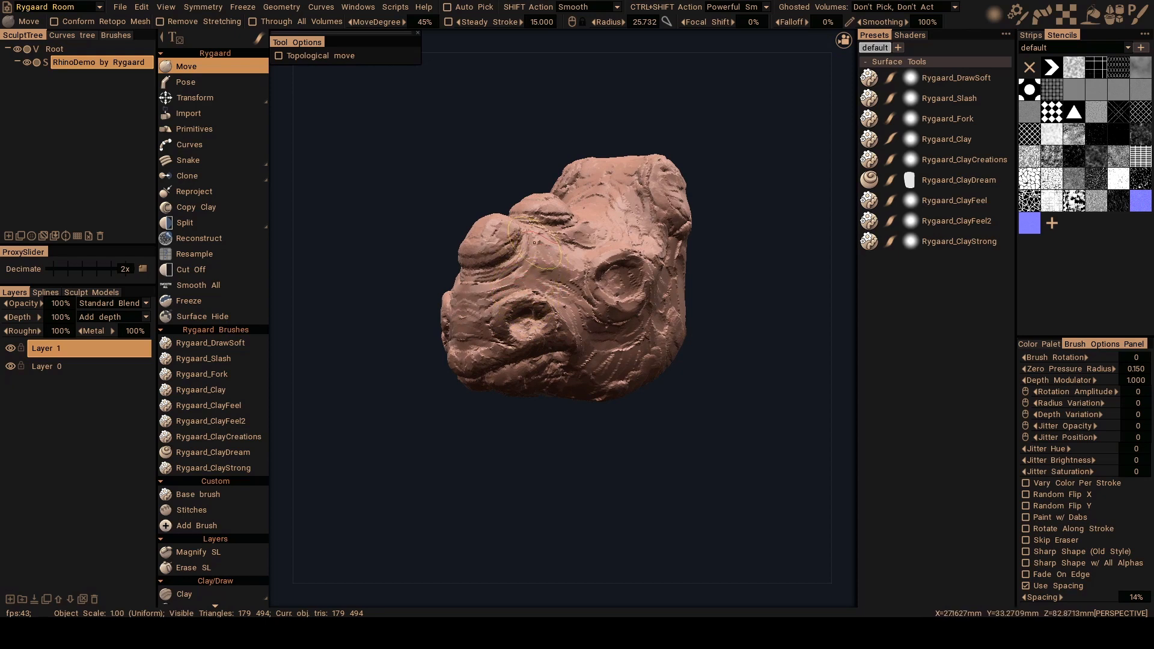
Turn on Remove Stretching for the Move tool and pull the front horn base forward and upward into a tapered horn.
alt+drag(506, 193, 460, 284)
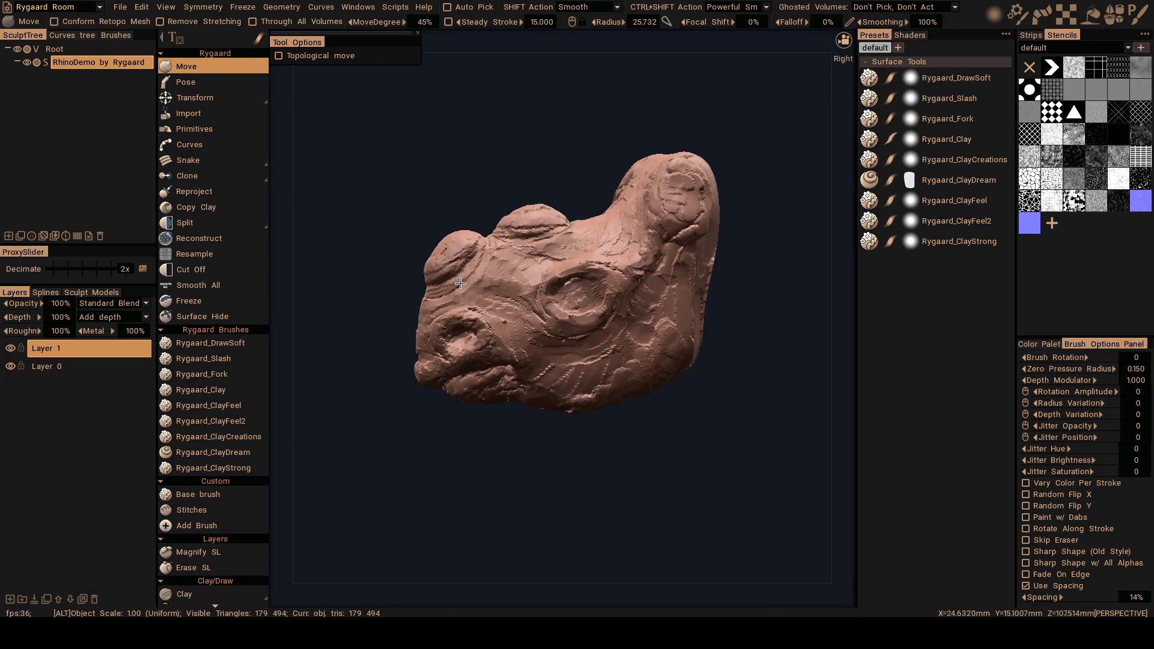
alt+middle_drag(450, 287, 535, 331)
alt+drag(535, 331, 549, 296)
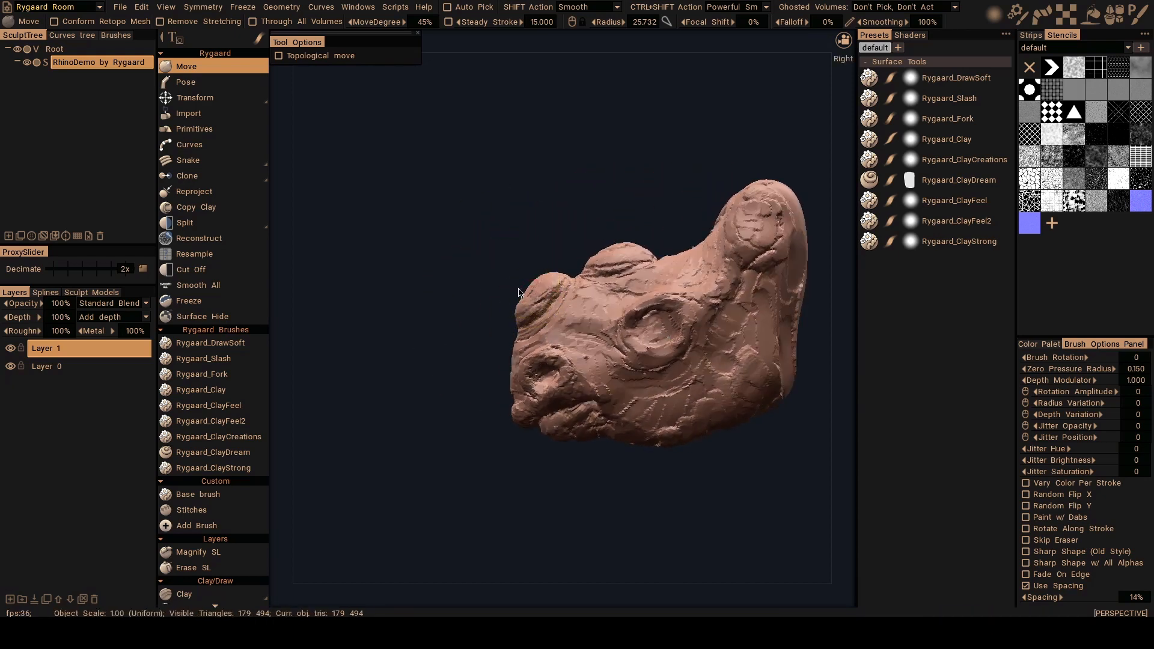
click(192, 21)
mouse_move(420, 162)
alt+mouse_down()
mouse_move(493, 220)
mouse_move(471, 263)
alt+mouse_up()
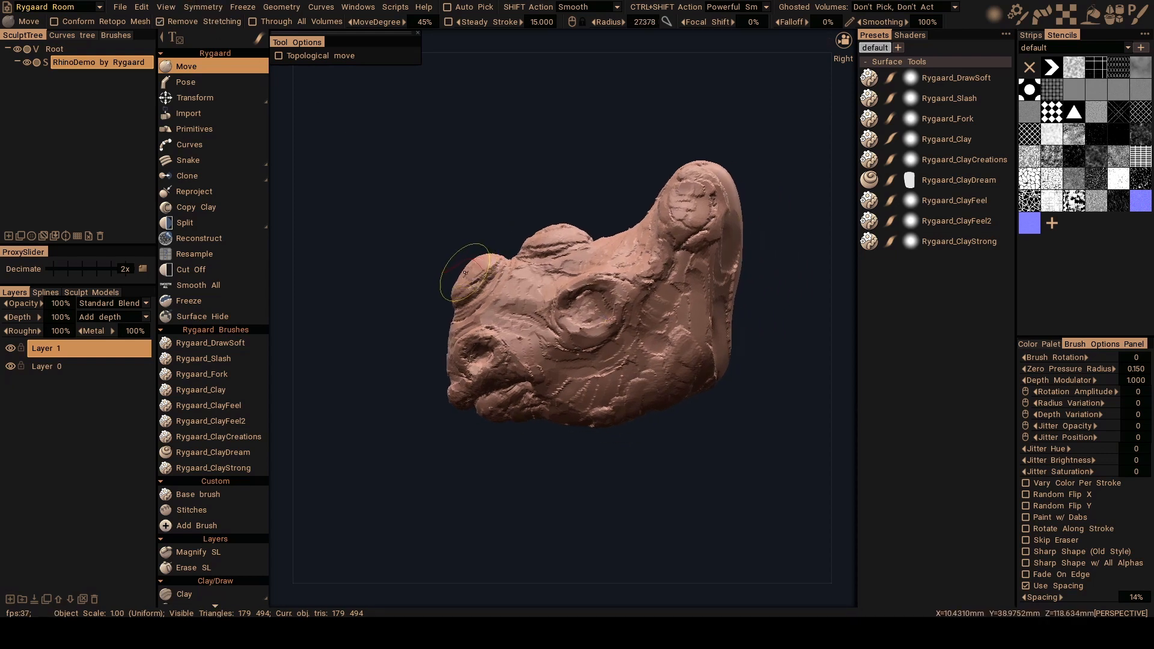
right_drag(464, 272, 501, 273)
alt+middle_drag(465, 272, 498, 279)
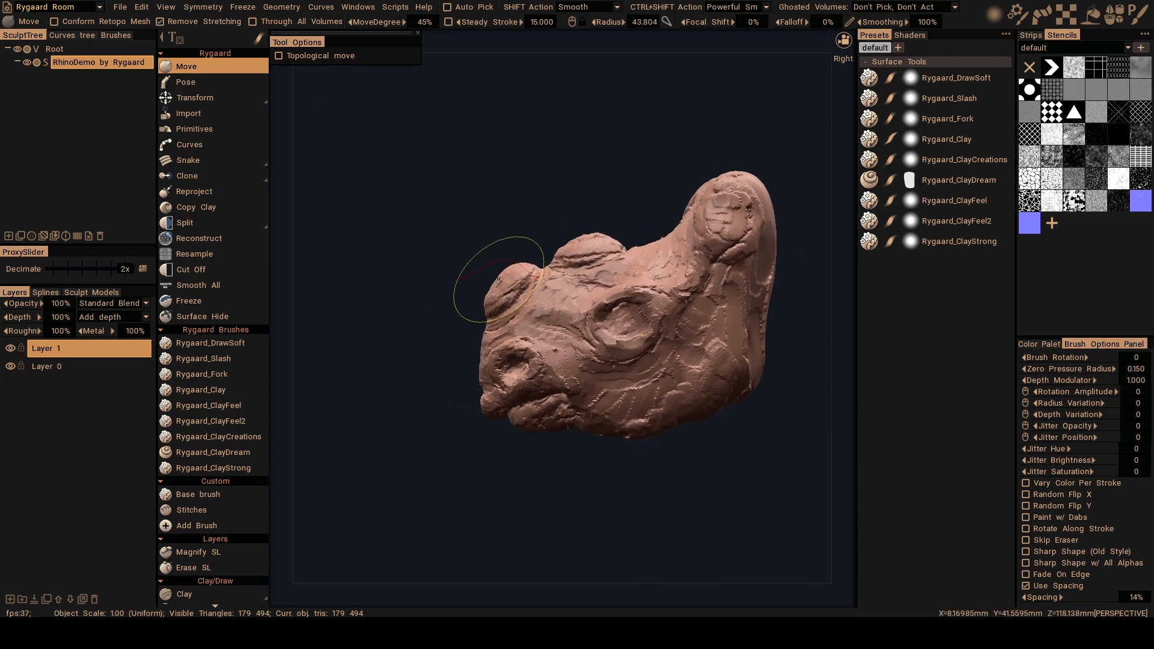
drag(498, 279, 492, 277)
right_drag(494, 276, 476, 276)
mouse_move(494, 276)
mouse_down()
mouse_move(479, 260)
mouse_move(625, 258)
mouse_up()
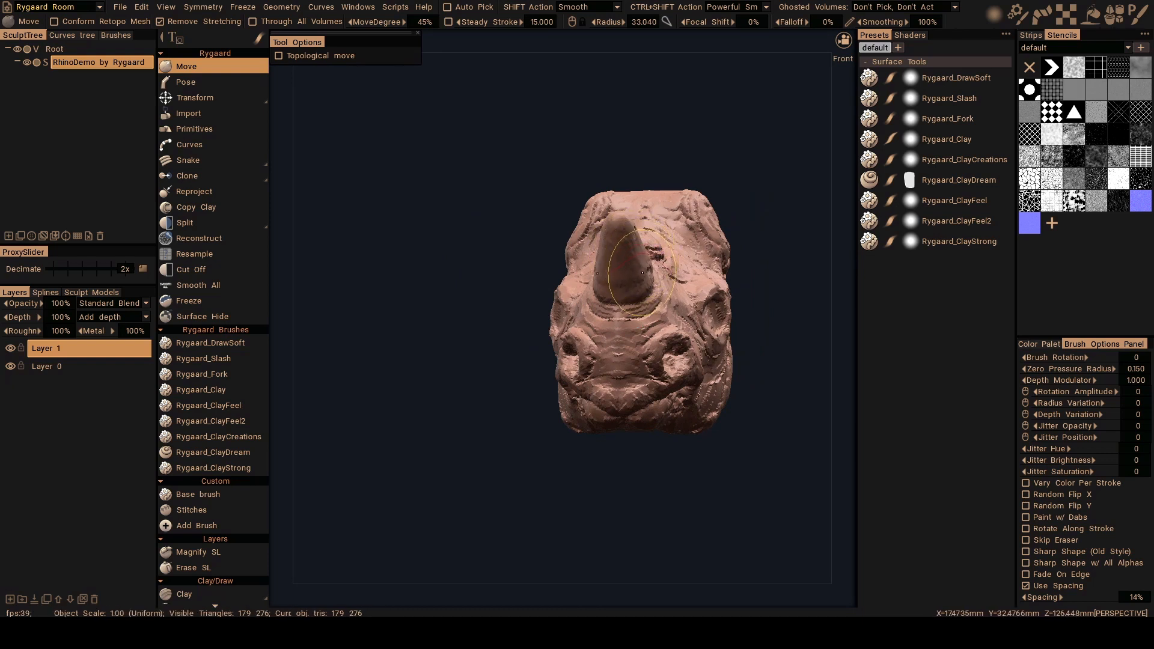
mouse_move(642, 276)
mouse_down()
mouse_move(635, 285)
mouse_move(605, 270)
mouse_move(565, 340)
mouse_move(523, 258)
mouse_move(440, 216)
mouse_move(442, 201)
mouse_move(460, 232)
mouse_up()
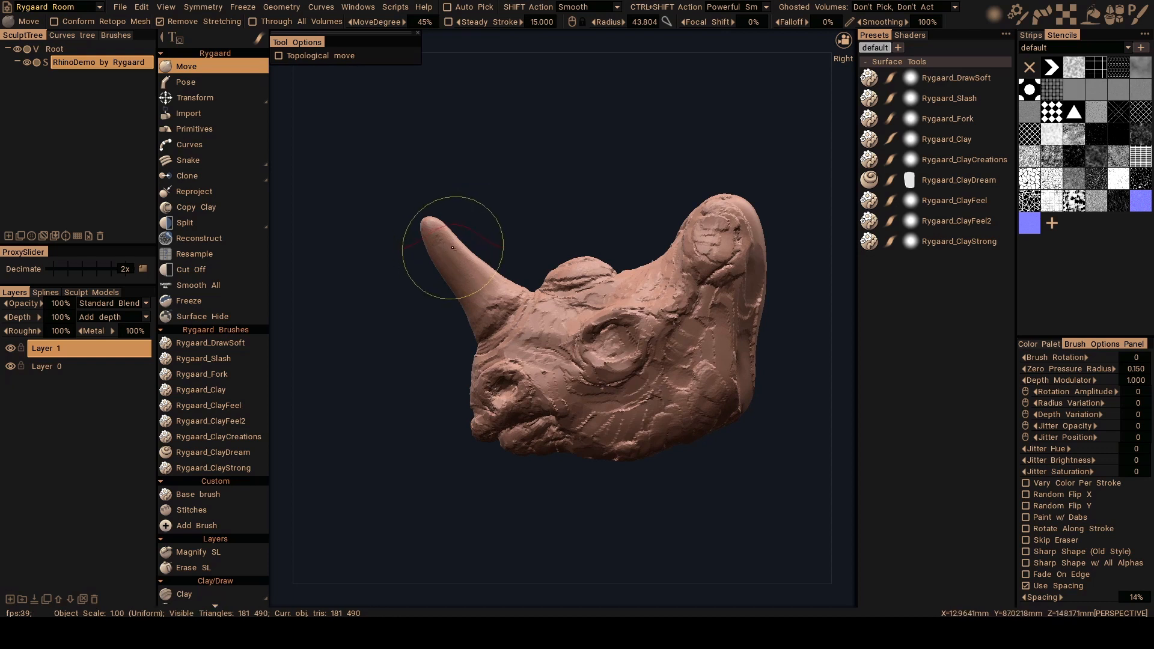
Lengthen the front horn by pulling its tip further up and forward with the Move tool, adjusting the radius between strokes.
scroll(463, 249, down, 4)
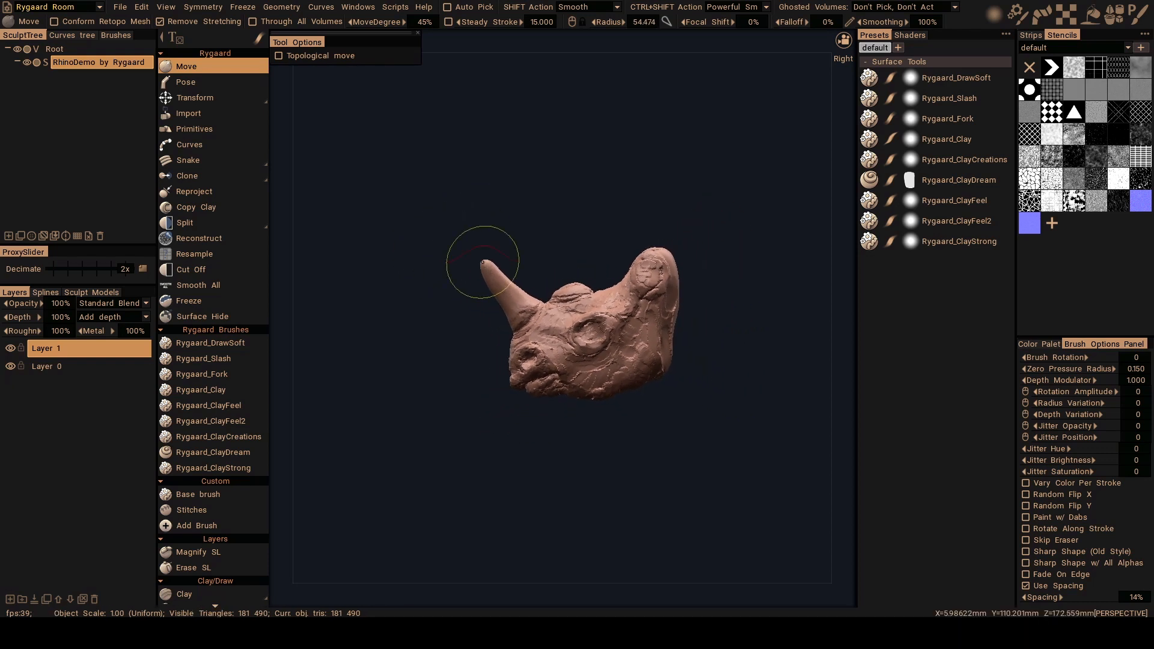
drag(467, 227, 483, 240)
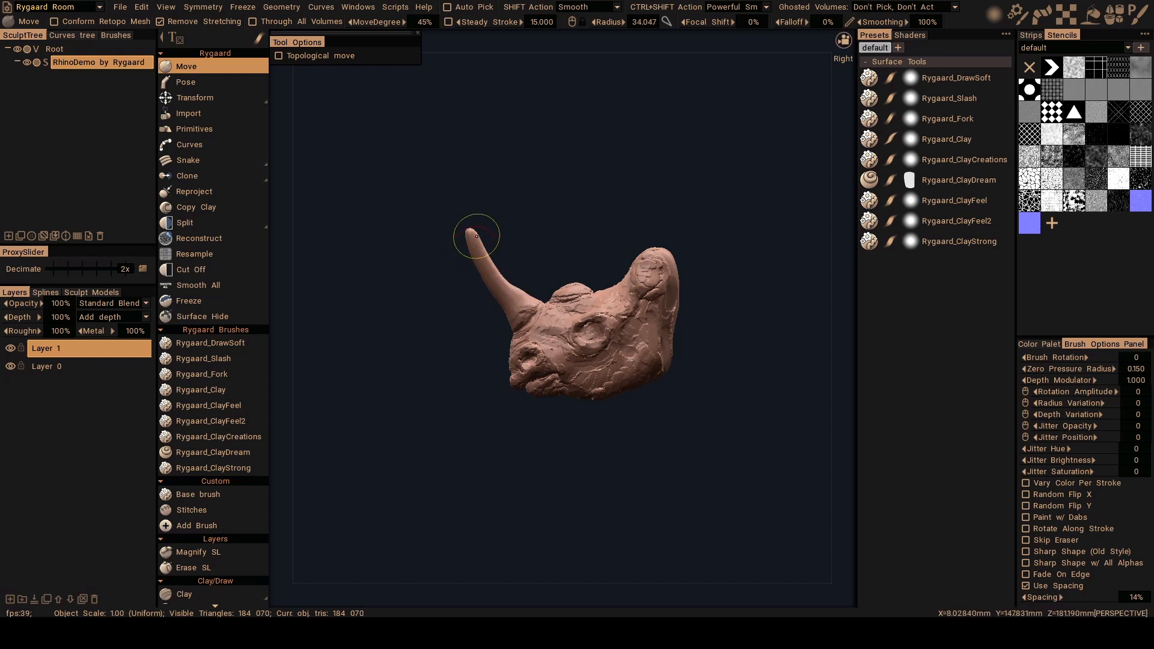
drag(477, 236, 465, 216)
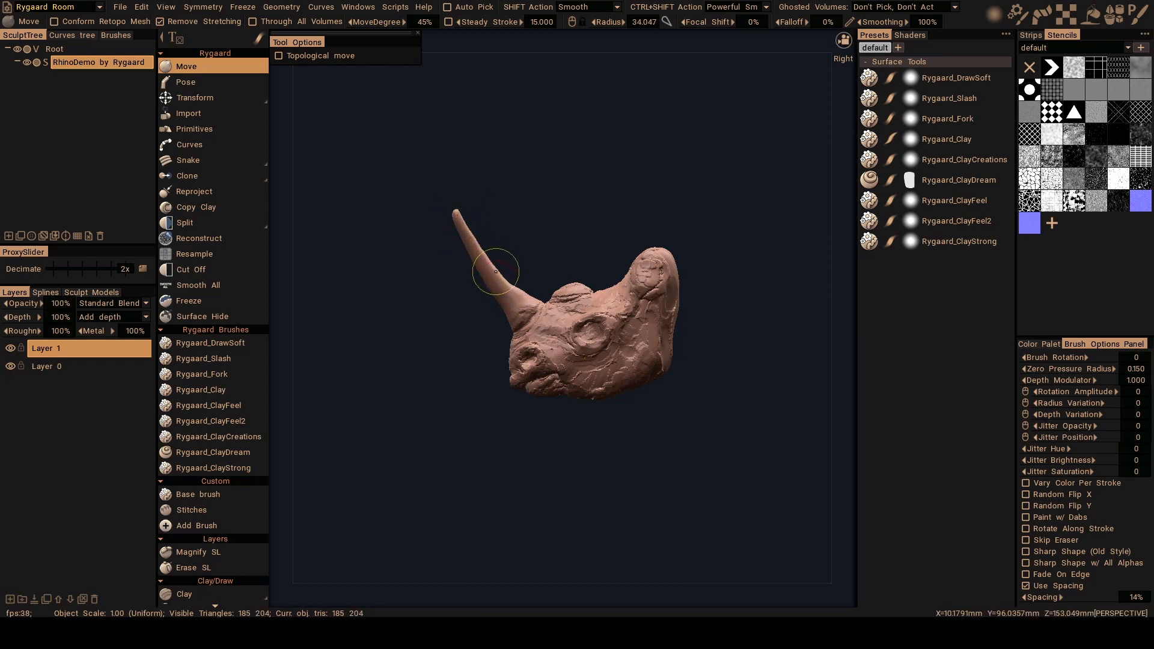
drag(495, 283, 498, 285)
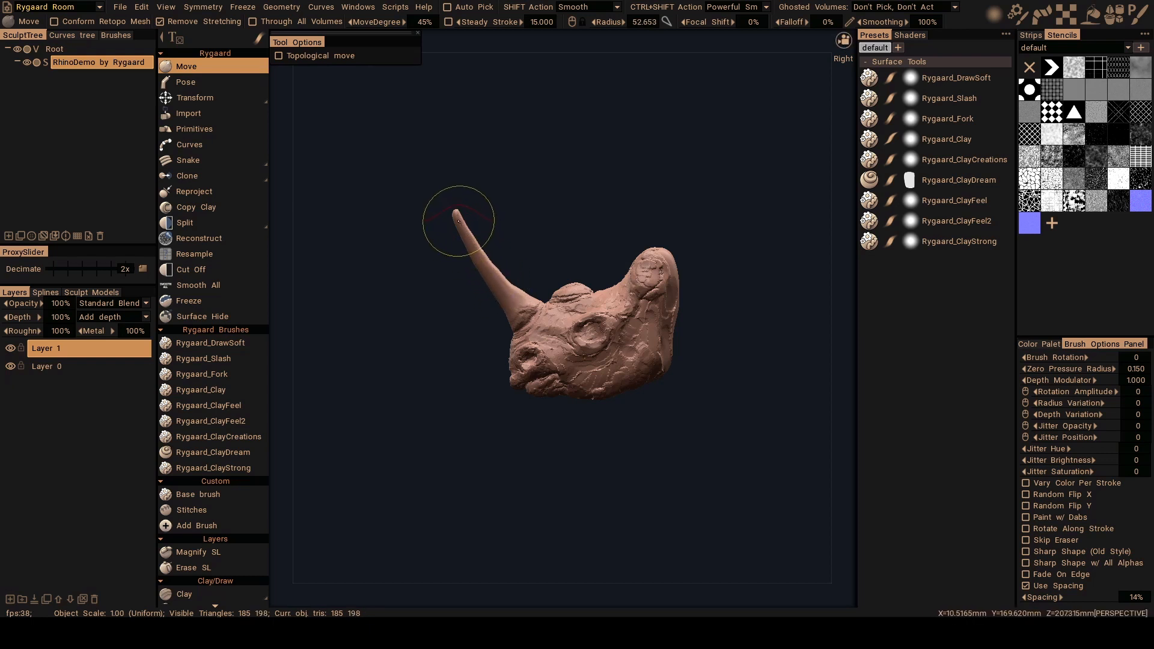
drag(456, 213, 461, 214)
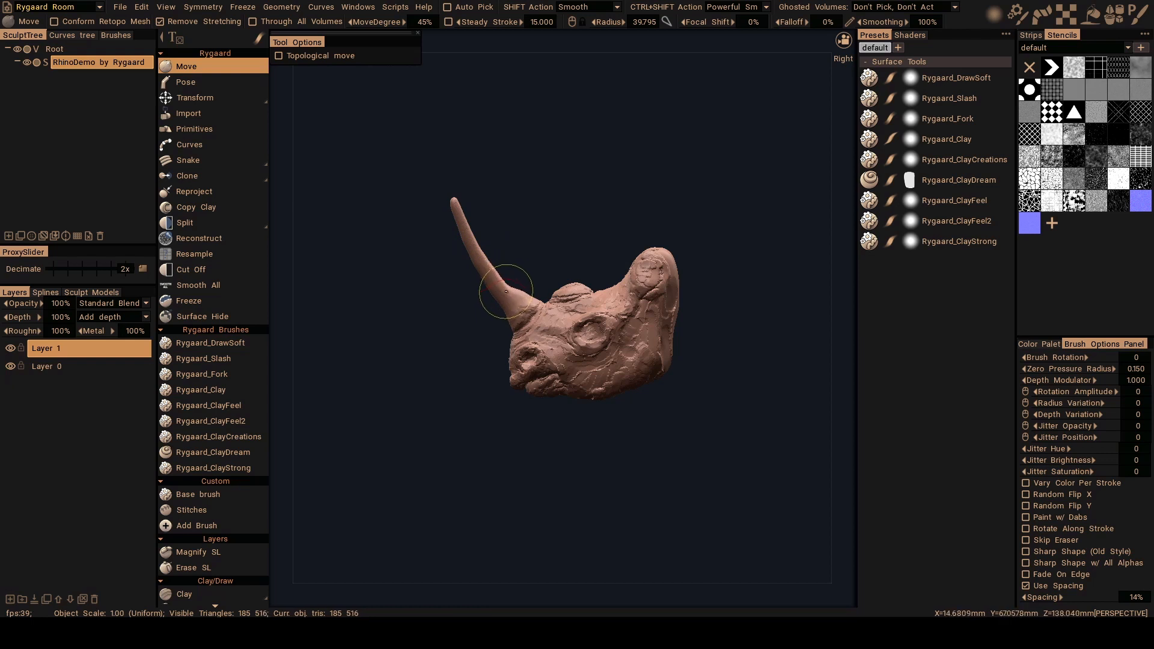
Bend the front horn's shaft into a smooth curve and straighten its tip using a smaller Move radius.
right_drag(522, 295, 490, 299)
drag(490, 299, 495, 292)
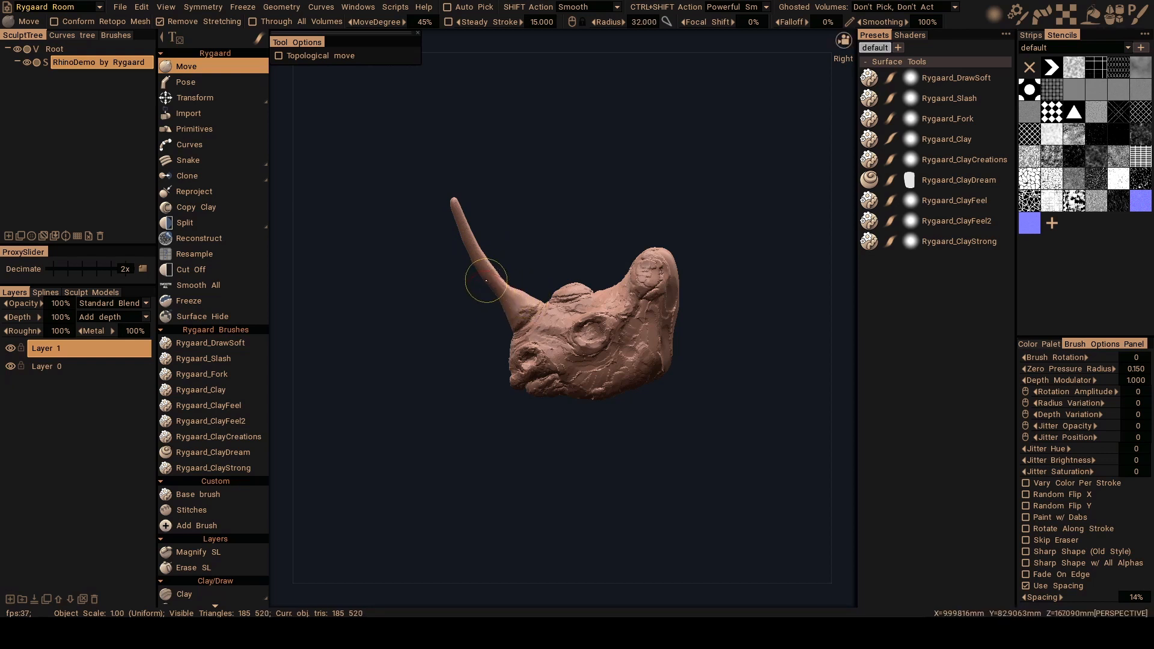
mouse_move(462, 238)
mouse_down()
mouse_move(461, 199)
mouse_move(480, 248)
mouse_up()
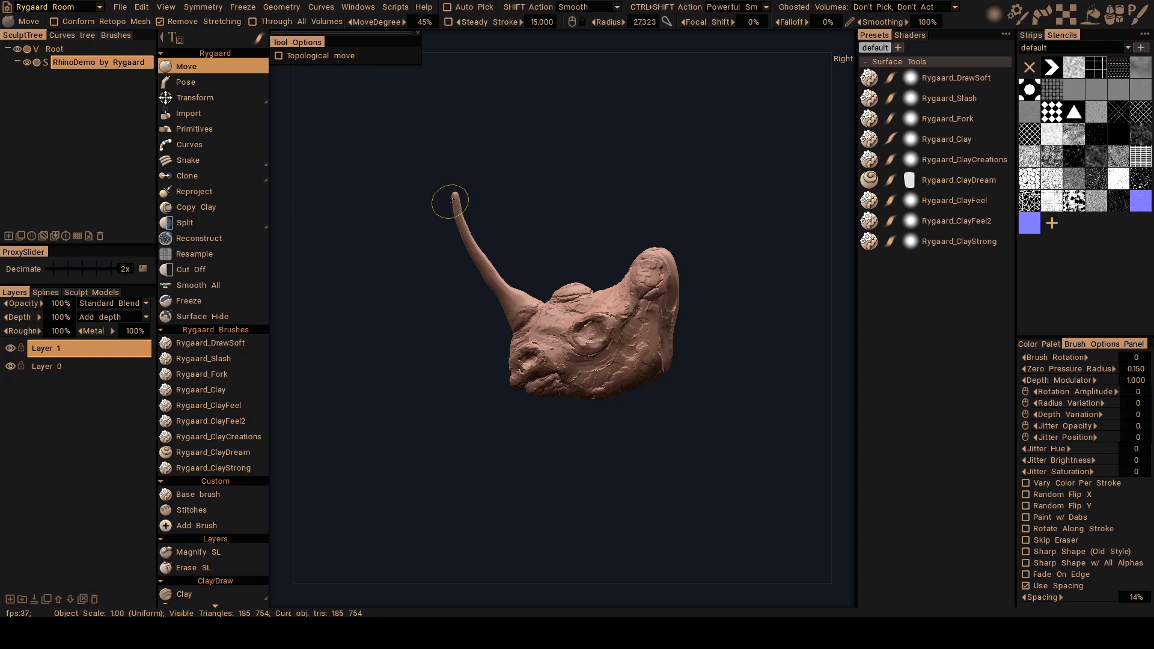
drag(459, 201, 455, 207)
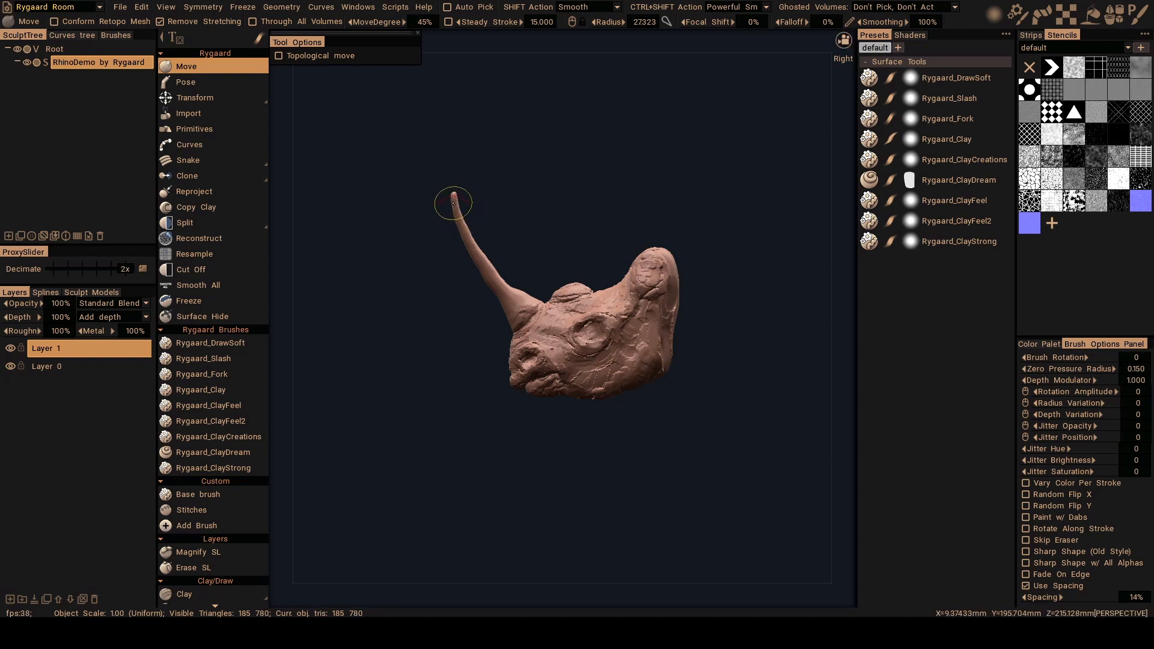
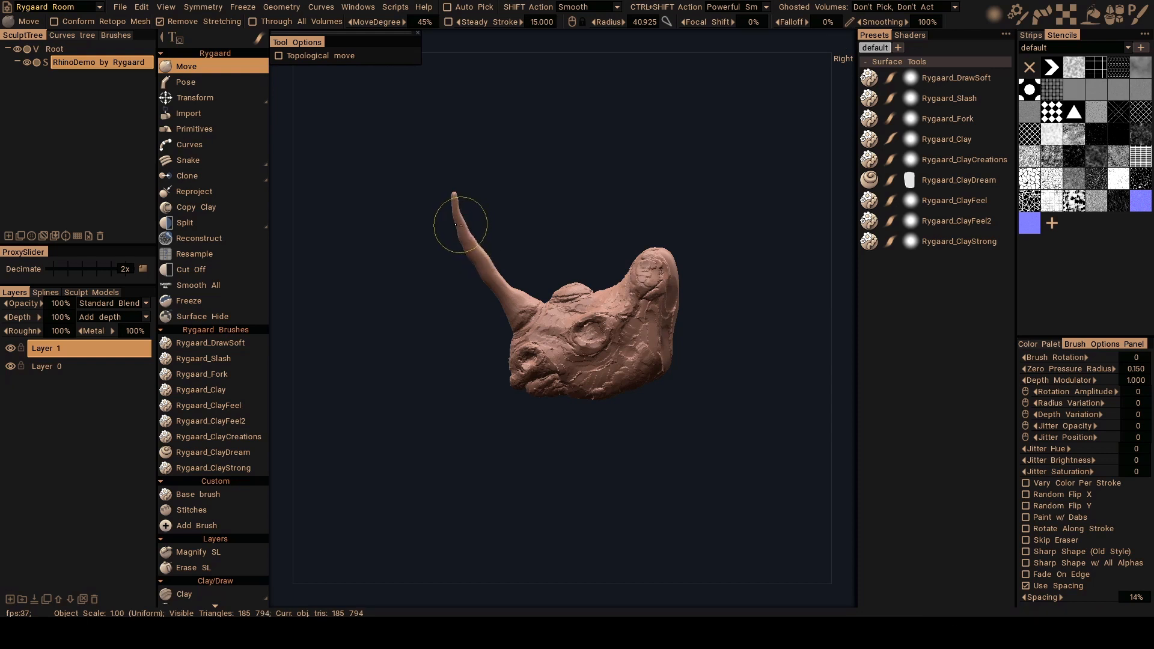
Even out the front horn's curve from tip to base in side view with small Move strokes at decreasing radii.
drag(464, 224, 465, 229)
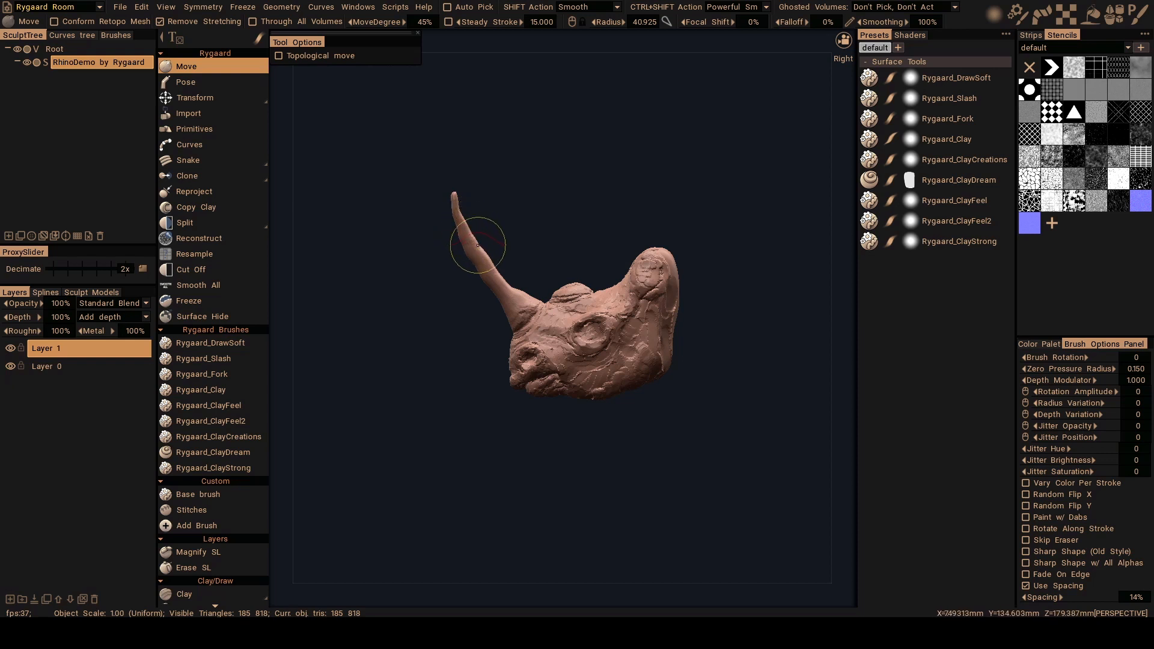
drag(511, 285, 514, 288)
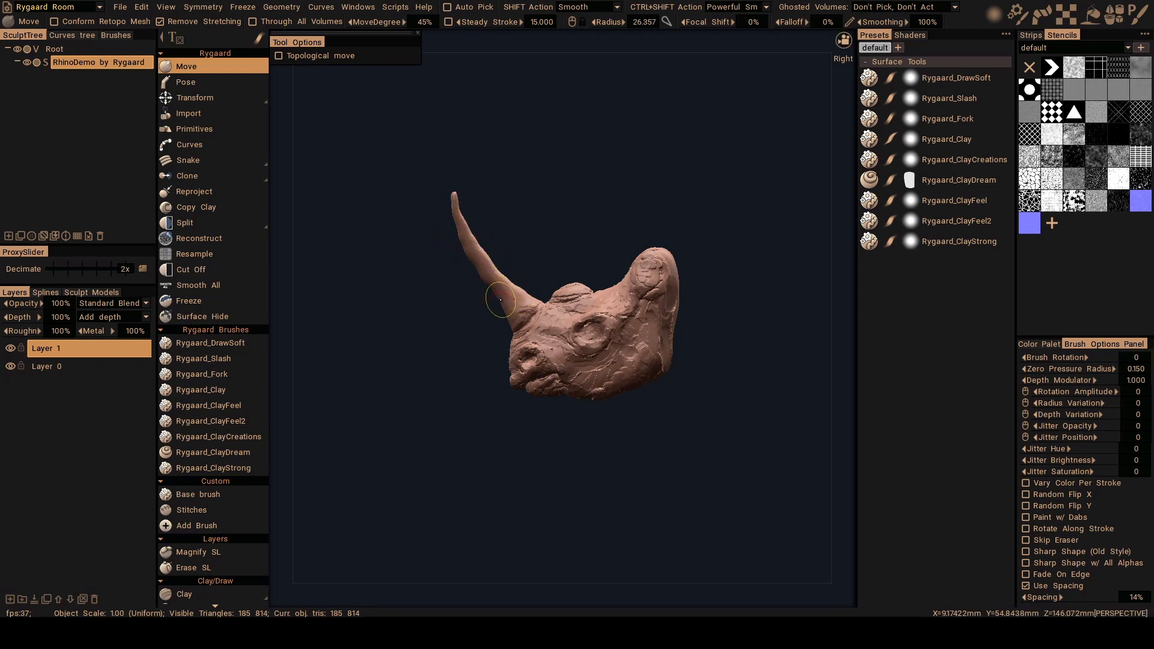
drag(501, 302, 504, 308)
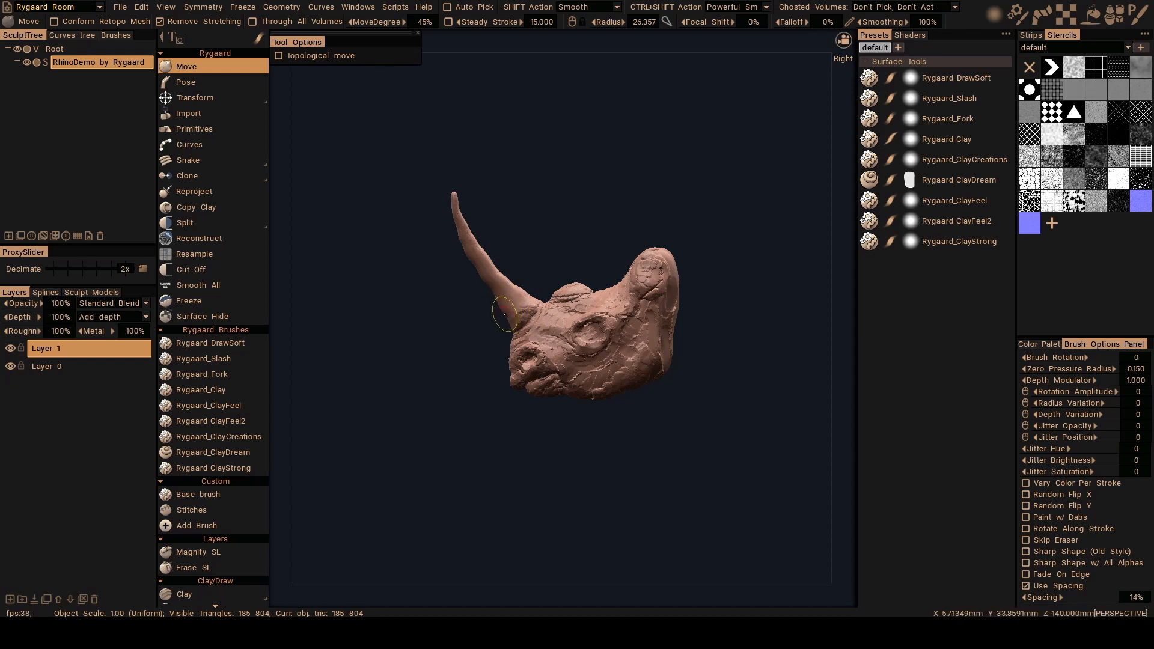
drag(491, 288, 484, 279)
key(bracketright)
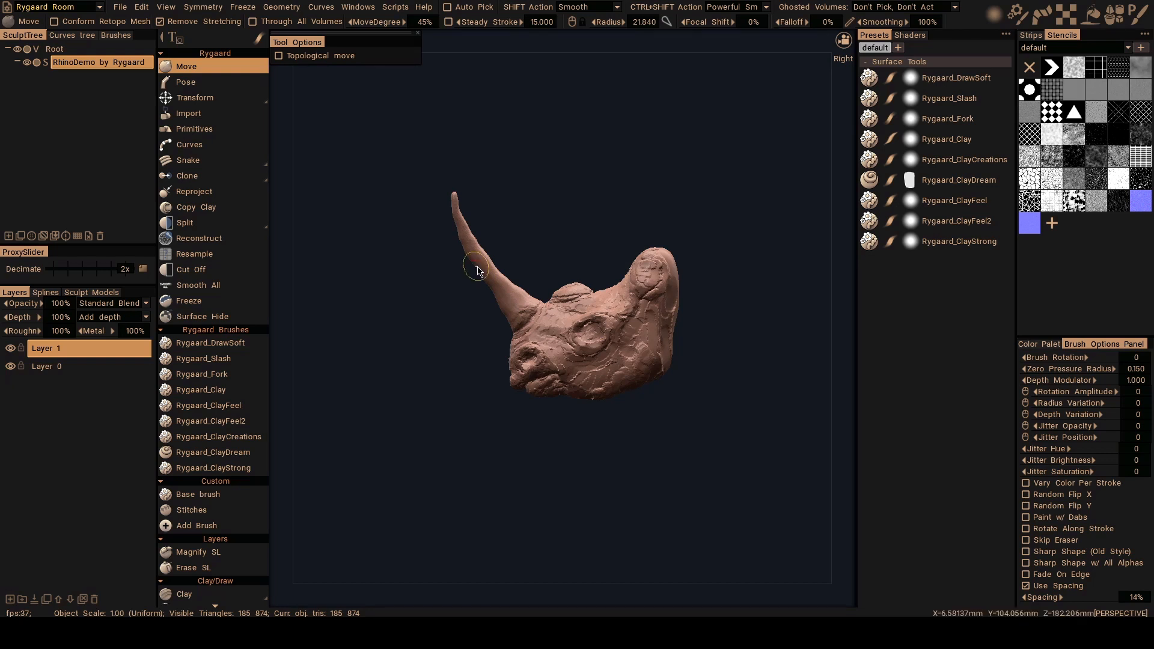
drag(475, 266, 469, 257)
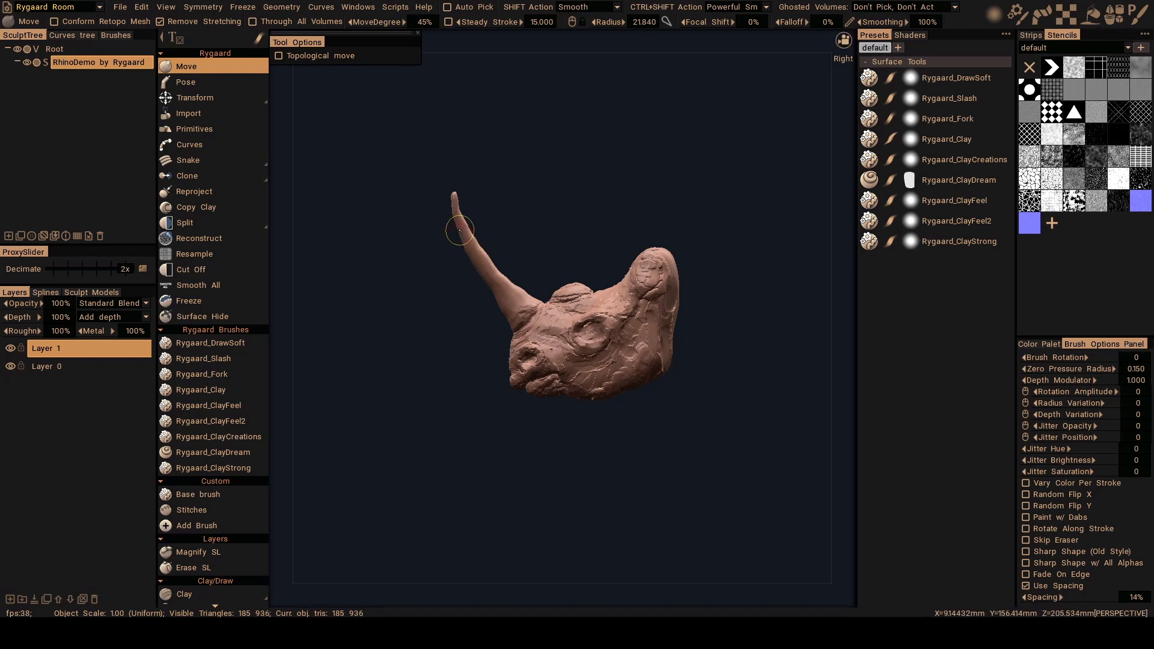
drag(455, 220, 455, 216)
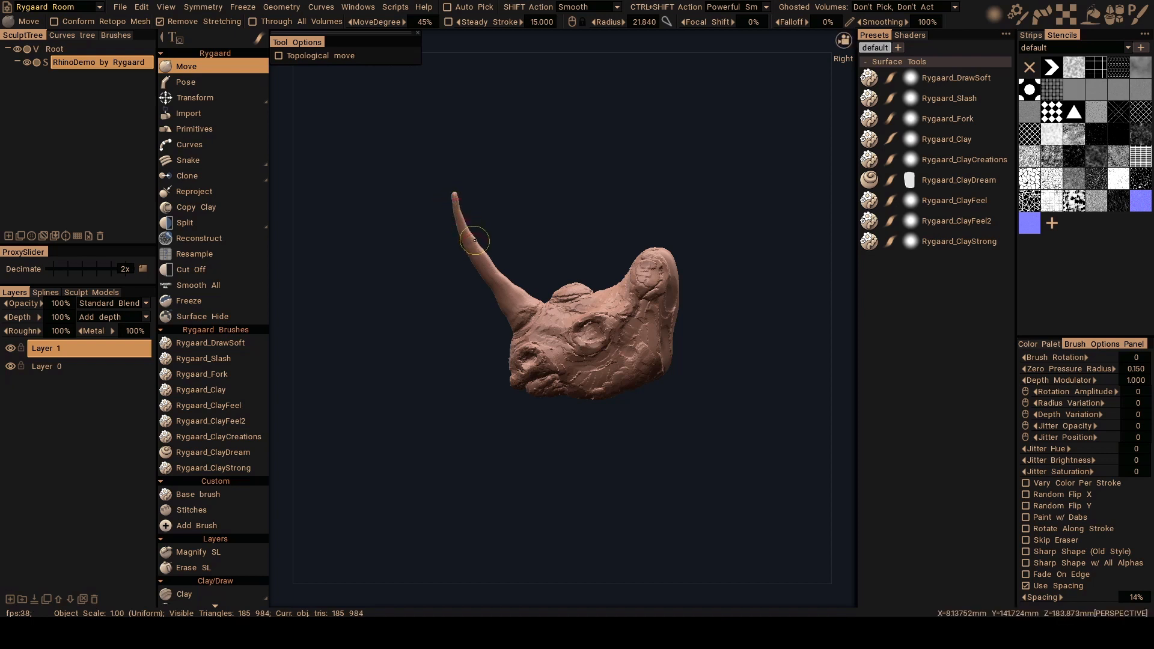
drag(487, 257, 484, 254)
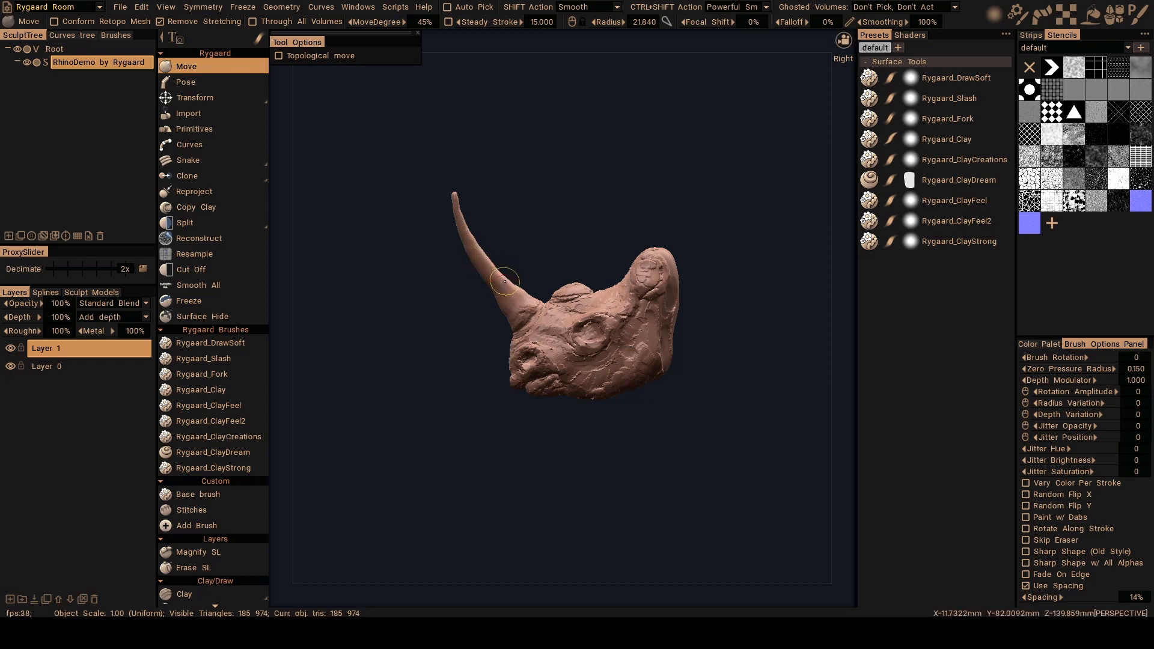
Slim the front horn's shaft and tip in front view so it tapers evenly, using the Move tool.
alt+drag(506, 282, 552, 282)
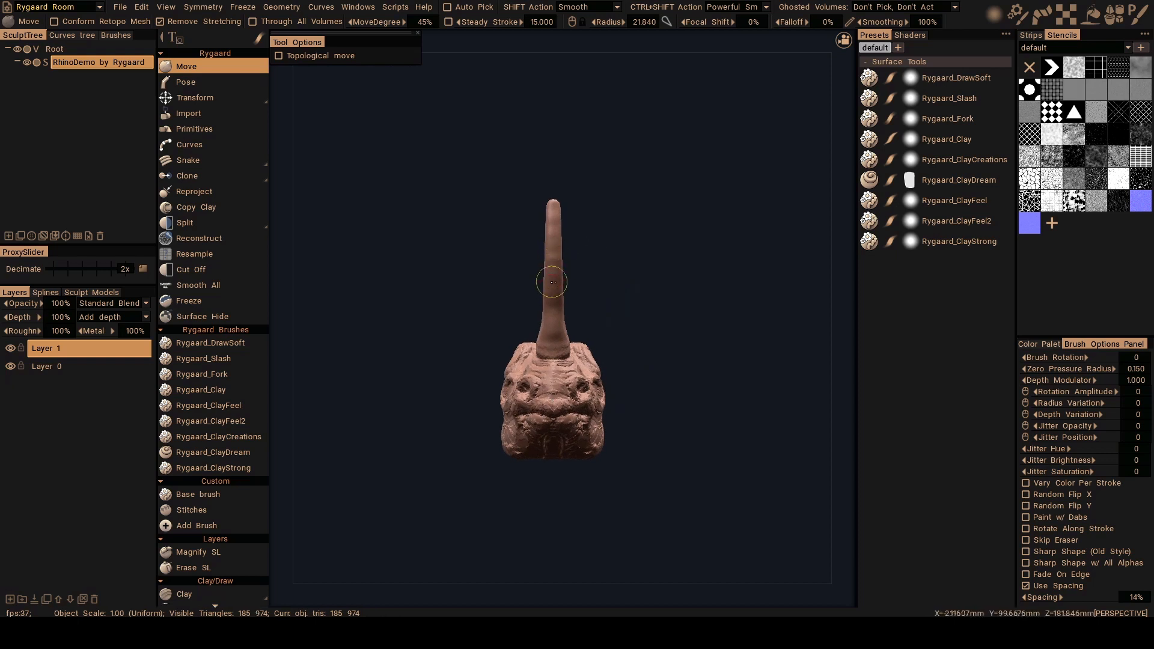
right_drag(546, 301, 565, 301)
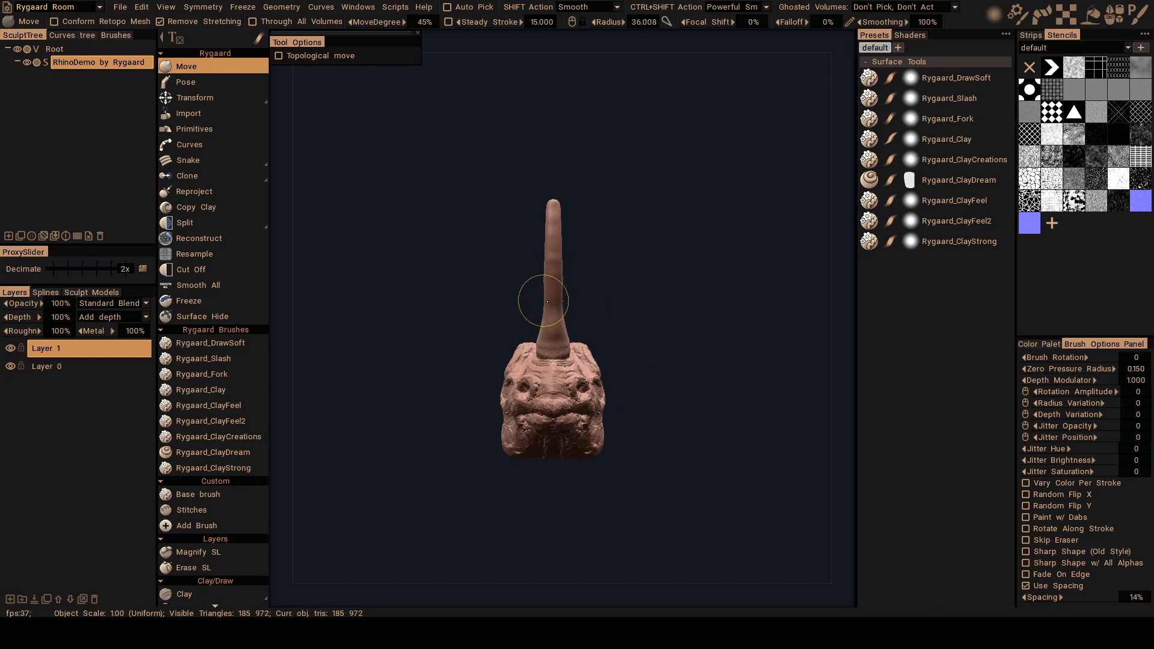
drag(544, 302, 552, 210)
right_drag(550, 209, 531, 210)
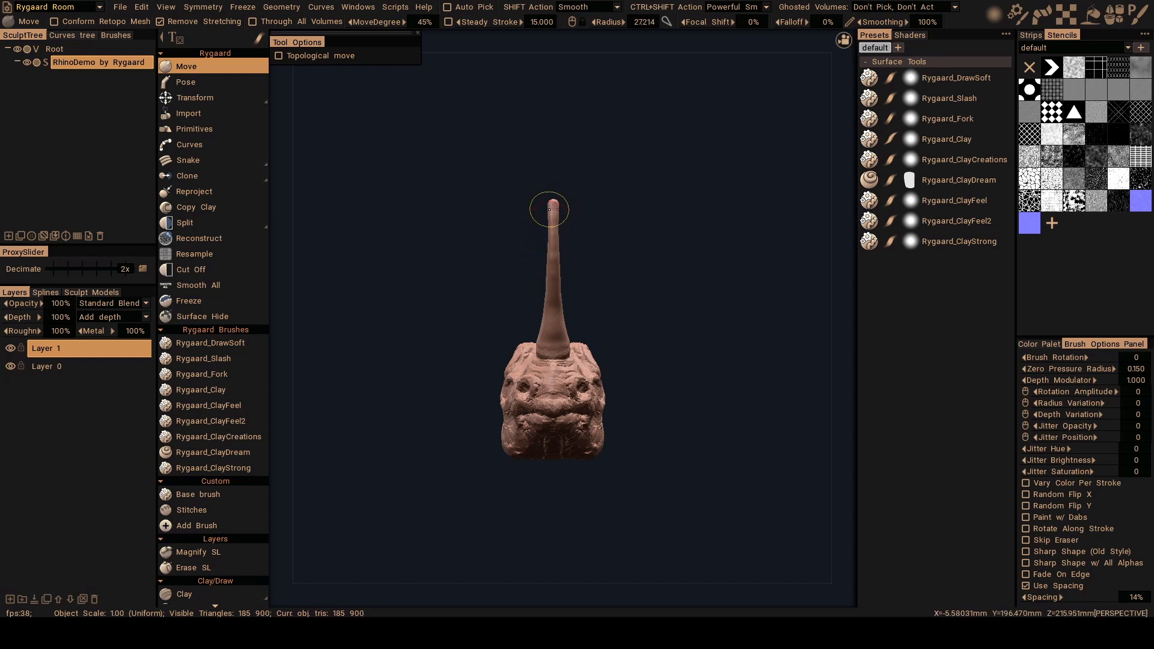
drag(550, 211, 549, 314)
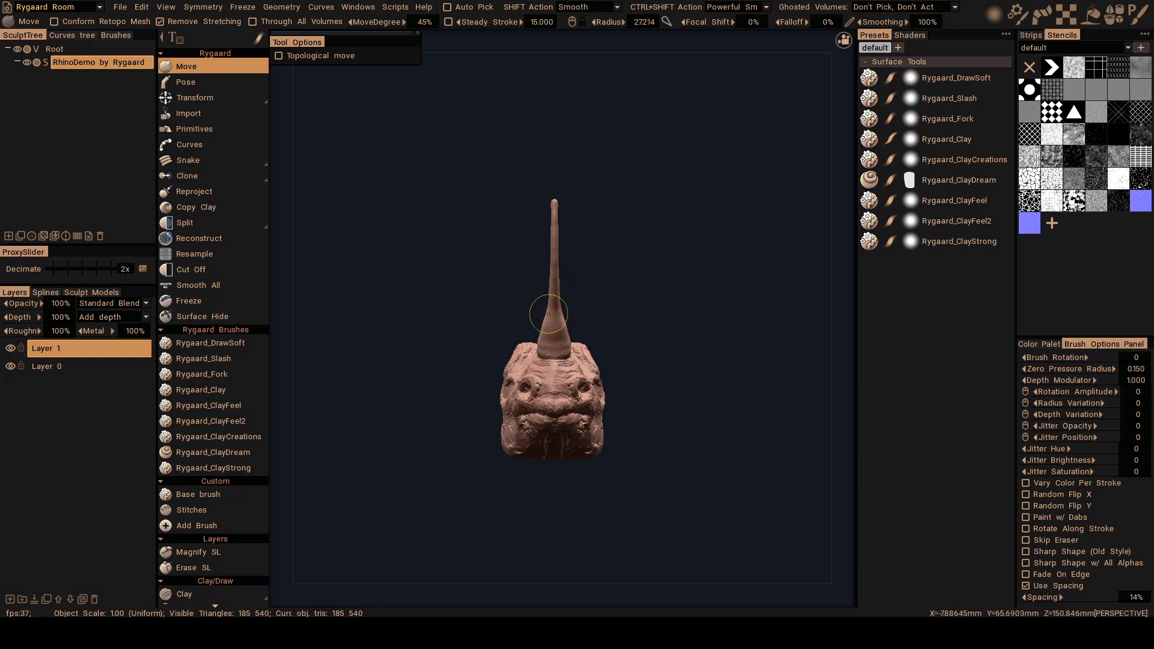
Reshape the front horn's base where it joins the snout, using Move strokes from the side at varied radii.
mouse_move(514, 253)
mouse_down()
mouse_move(554, 312)
mouse_move(628, 319)
mouse_up()
right_drag(628, 318, 615, 318)
drag(628, 318, 580, 305)
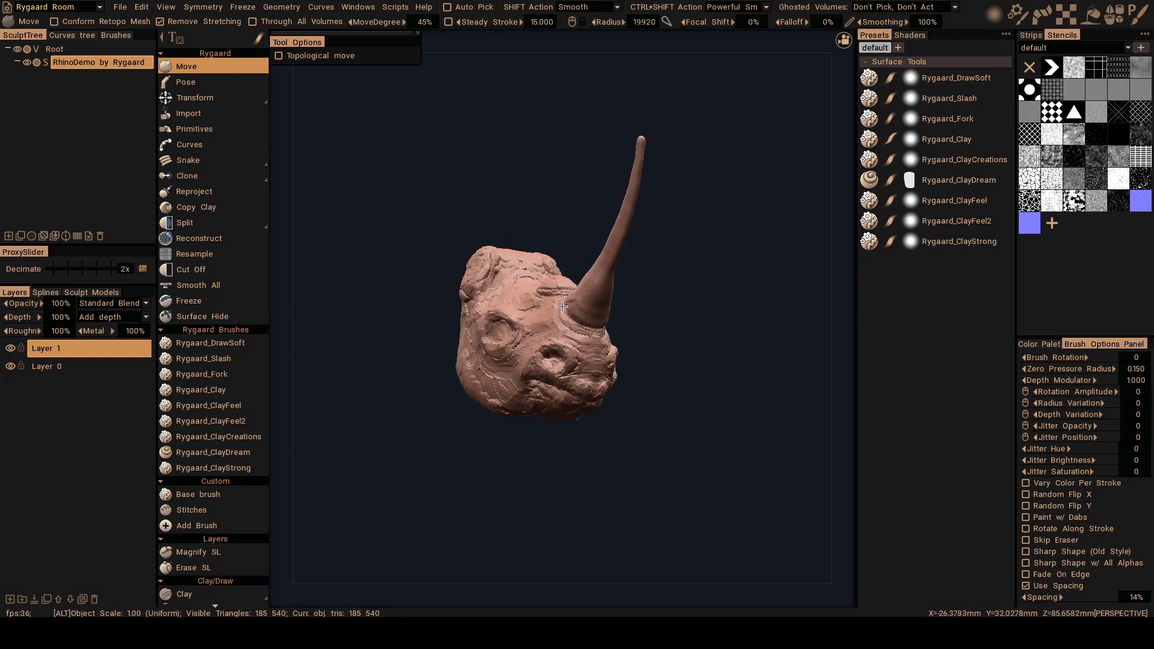
right_drag(577, 304, 591, 304)
mouse_move(578, 304)
alt+mouse_down()
mouse_move(581, 330)
mouse_move(580, 314)
mouse_move(586, 330)
mouse_move(654, 337)
mouse_move(646, 325)
alt+mouse_up()
right_drag(646, 324, 655, 325)
alt+drag(648, 325, 645, 342)
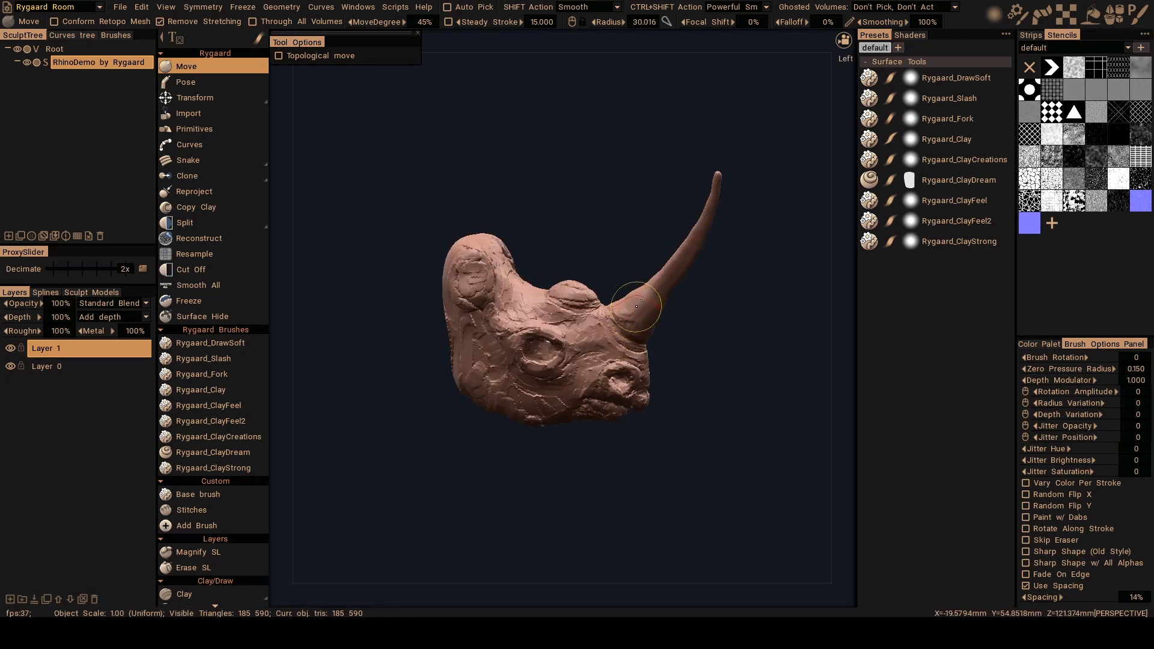
mouse_move(633, 296)
mouse_down()
mouse_move(648, 286)
mouse_move(618, 316)
mouse_up()
right_drag(618, 318, 632, 318)
mouse_move(618, 318)
mouse_down()
mouse_move(550, 353)
mouse_move(555, 341)
mouse_move(540, 349)
mouse_move(554, 333)
mouse_move(487, 330)
mouse_move(514, 349)
mouse_up()
Adjust the front horn's base and the surrounding top of the snout from the front with a larger Move radius.
mouse_move(514, 349)
alt+mouse_down()
mouse_move(488, 359)
mouse_move(529, 323)
mouse_move(667, 258)
alt+mouse_up()
right_drag(588, 280, 598, 281)
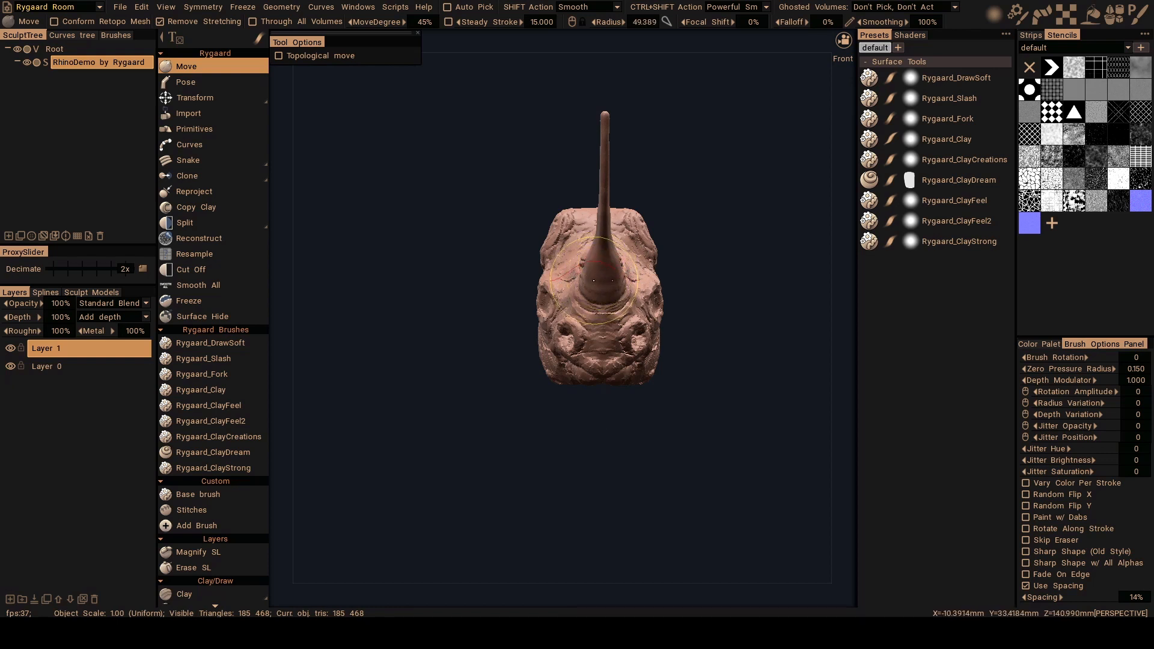
alt+middle_drag(596, 295, 584, 301)
right_drag(586, 317, 604, 309)
drag(604, 309, 607, 306)
right_drag(579, 308, 565, 308)
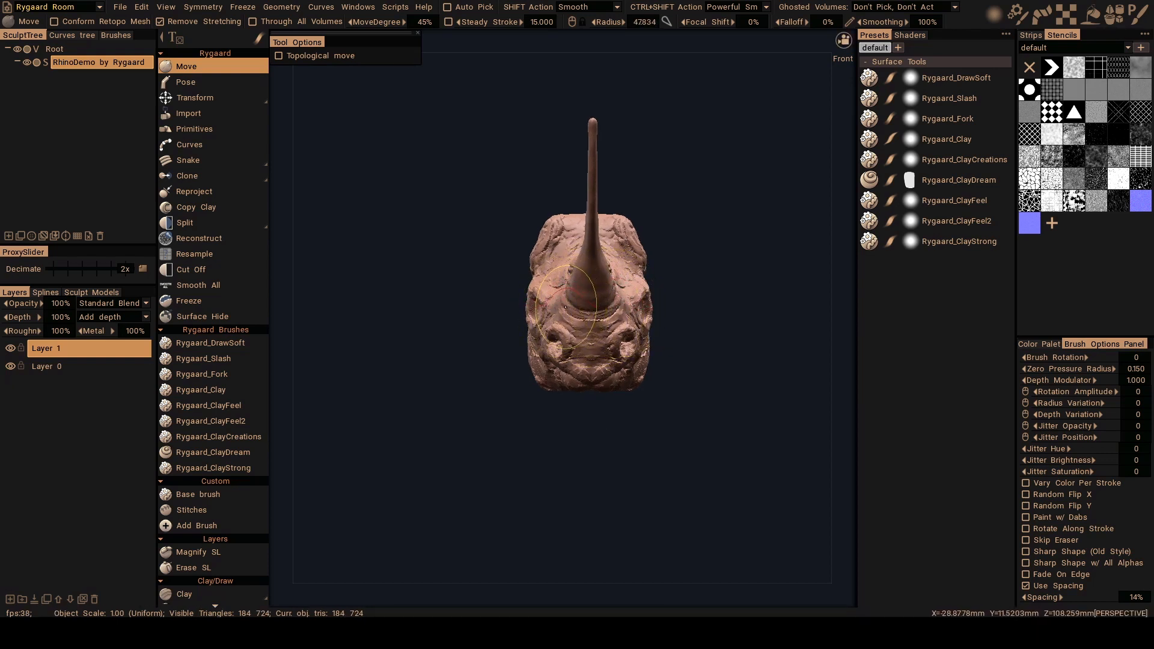
drag(565, 308, 577, 307)
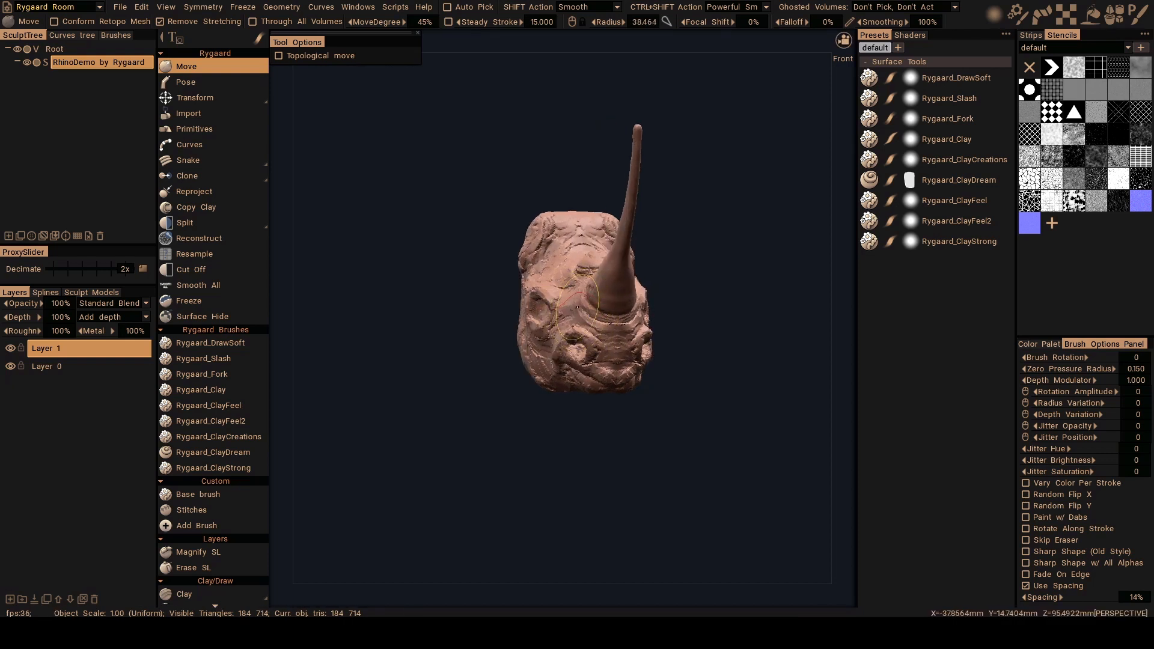
Extend the front horn's tip slightly upward in side view and refine the upper shaft with the Move tool.
right_drag(588, 303, 577, 302)
mouse_move(577, 303)
alt+mouse_down()
mouse_move(598, 302)
mouse_move(419, 299)
mouse_move(478, 274)
alt+mouse_up()
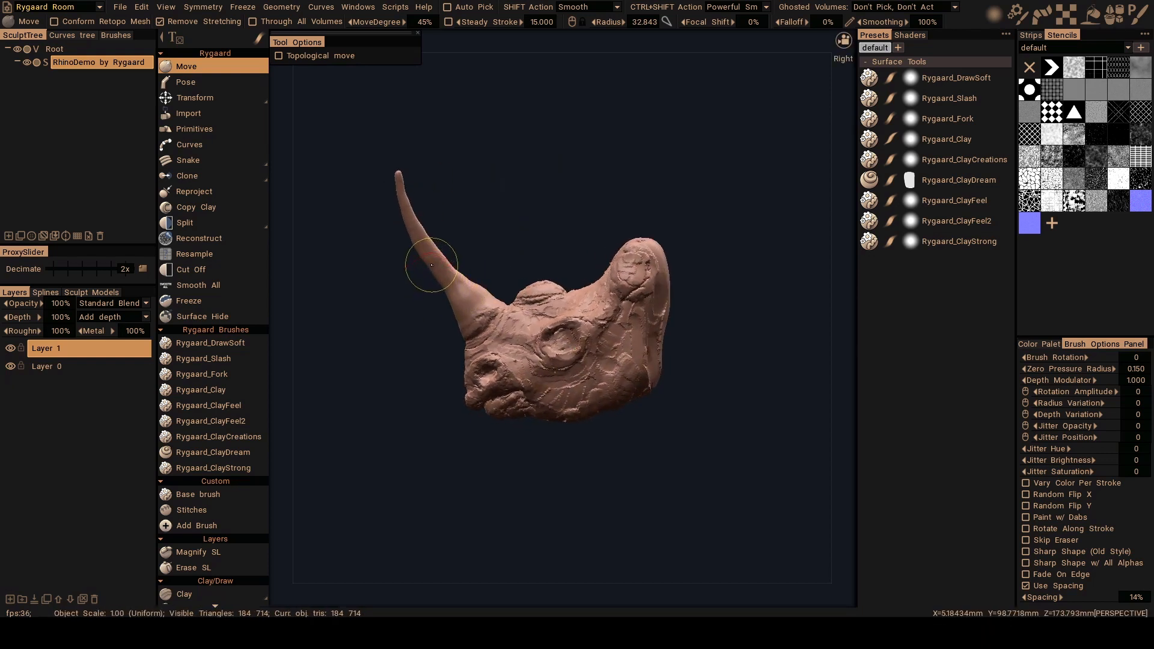
mouse_move(400, 218)
right_down()
mouse_move(412, 211)
mouse_move(400, 187)
right_up()
drag(396, 178, 406, 183)
mouse_move(433, 232)
right_down()
mouse_move(439, 258)
mouse_move(426, 258)
mouse_move(434, 237)
mouse_move(421, 246)
mouse_move(429, 218)
mouse_move(418, 212)
right_up()
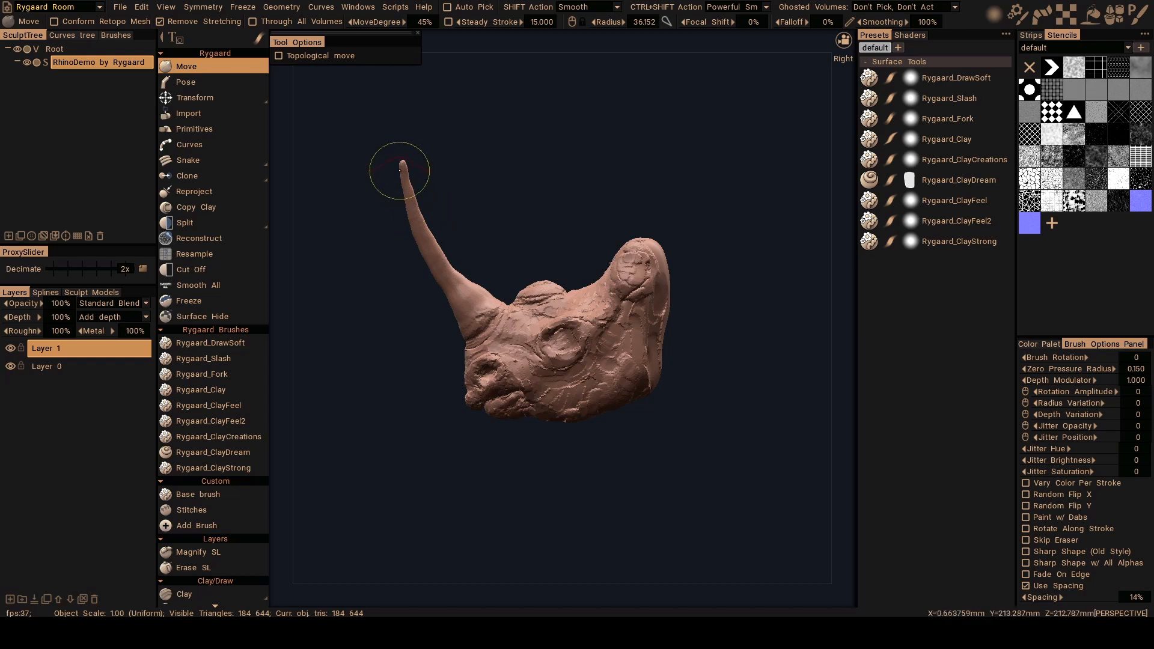
drag(401, 165, 415, 193)
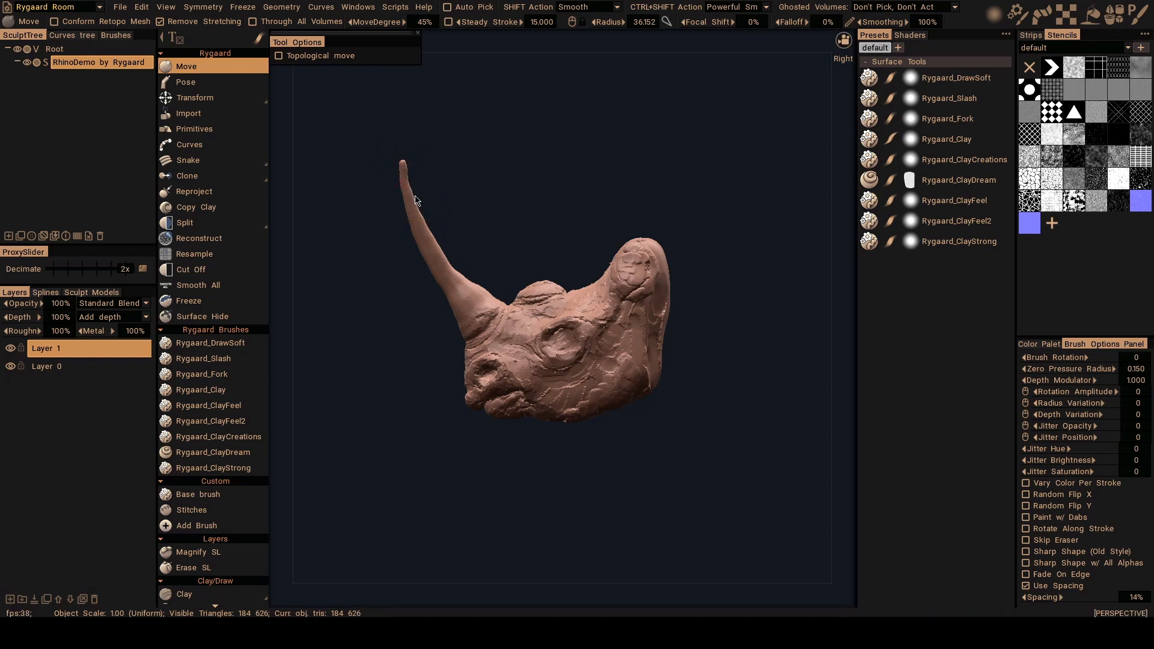
mouse_move(430, 237)
mouse_down()
mouse_move(457, 270)
mouse_move(576, 275)
mouse_move(552, 235)
mouse_move(534, 230)
mouse_move(534, 313)
mouse_move(535, 289)
mouse_up()
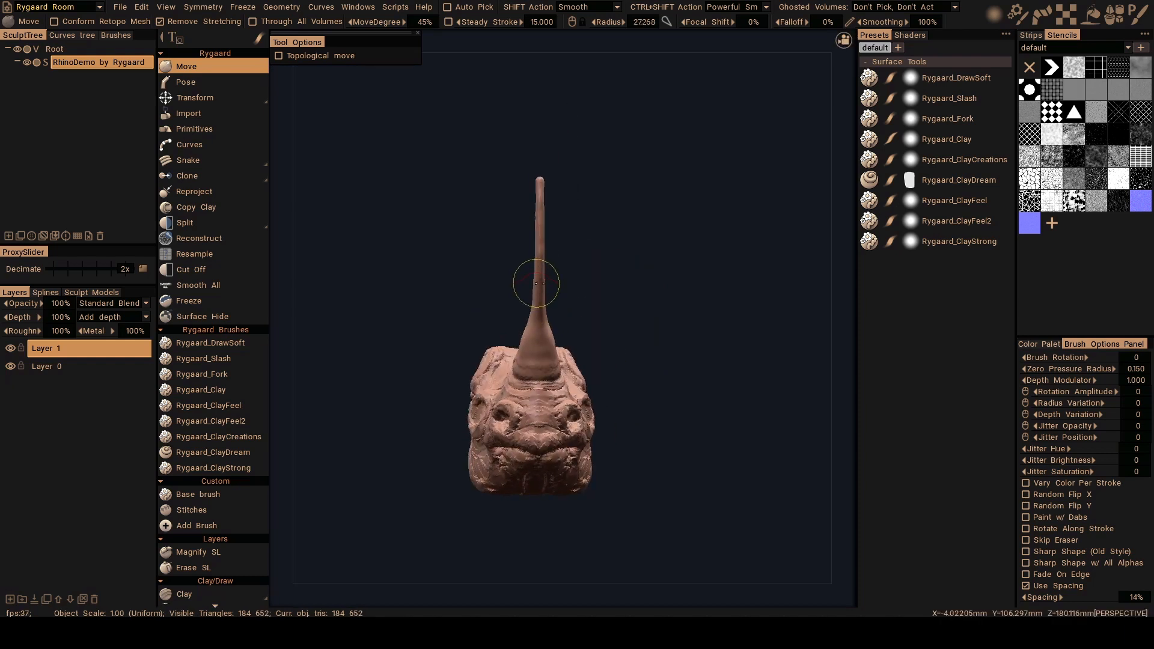
Pull the rounded bump behind the front horn upward into a short second horn with the Move tool.
alt+drag(572, 232, 507, 247)
scroll(517, 247, up, 3)
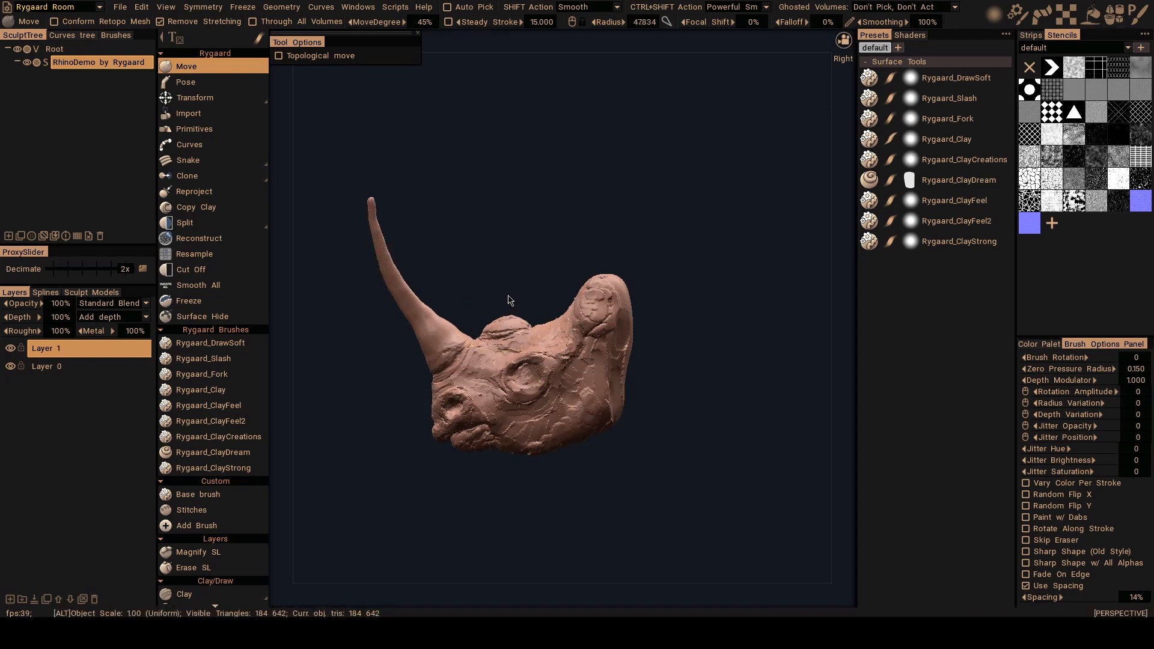
alt+drag(508, 296, 514, 330)
alt+drag(510, 284, 508, 279)
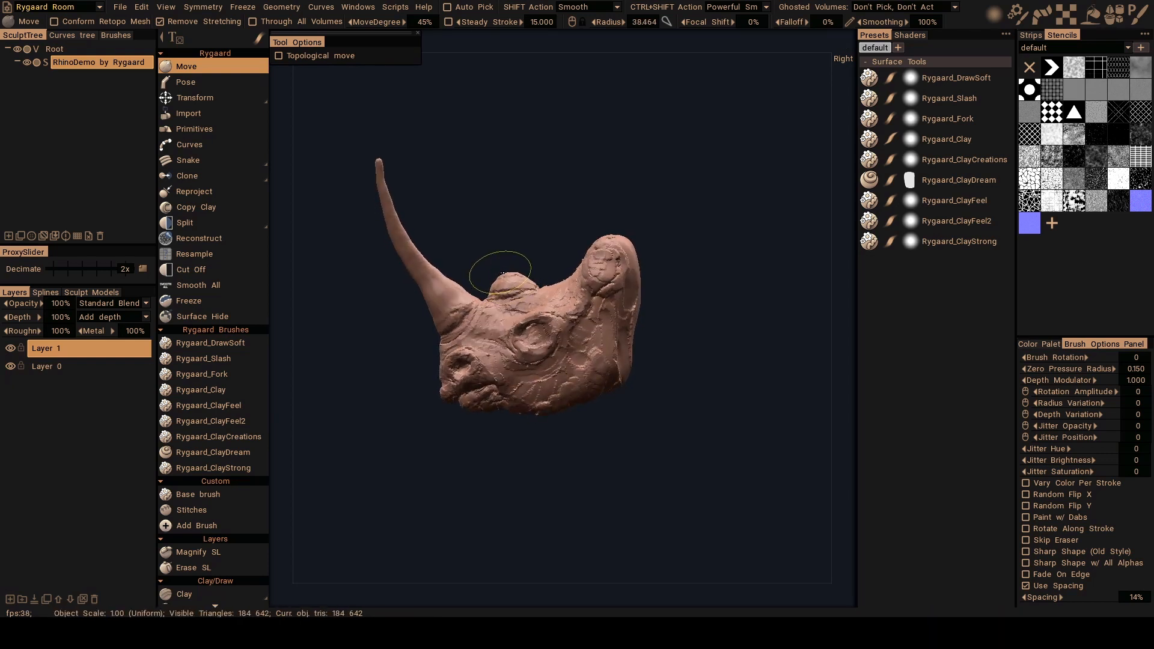
mouse_move(517, 277)
mouse_down()
mouse_move(507, 271)
mouse_move(587, 295)
mouse_move(550, 308)
mouse_move(534, 340)
mouse_move(548, 318)
mouse_move(498, 253)
mouse_move(518, 270)
mouse_move(447, 266)
mouse_up()
scroll(514, 271, down, 1)
mouse_move(501, 266)
mouse_down()
mouse_move(503, 252)
mouse_move(498, 268)
mouse_up()
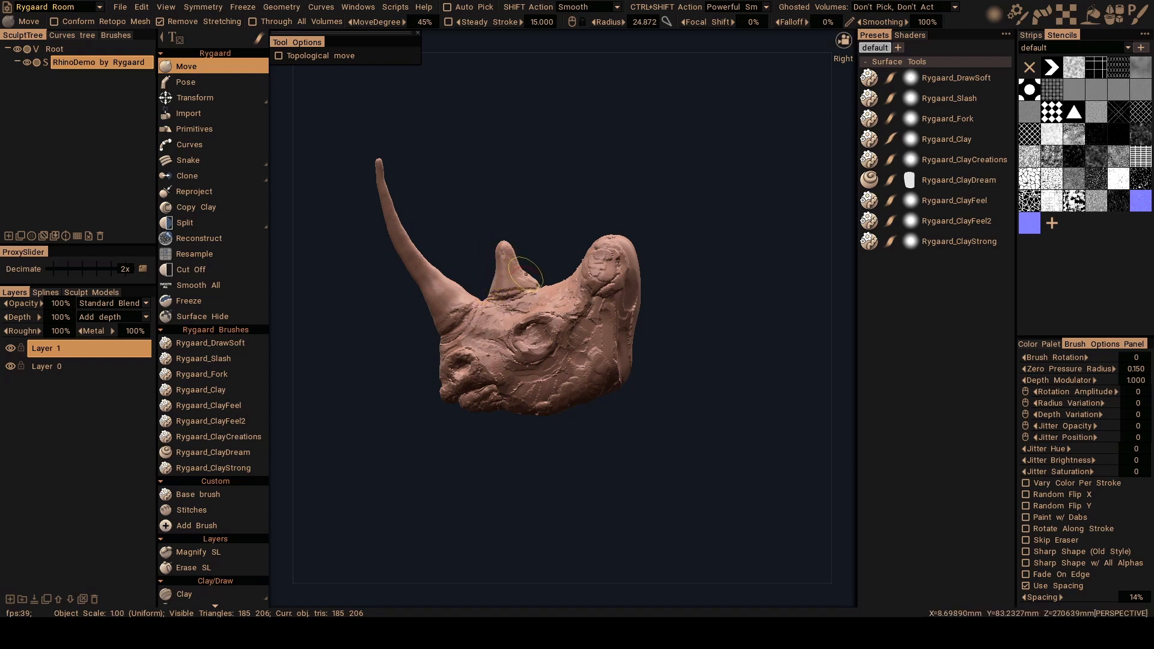
Lengthen the rear horn by pulling its tip further upward into a tapered point with the Move tool.
scroll(501, 253, up, 3)
mouse_move(499, 251)
mouse_down()
mouse_move(505, 214)
mouse_move(489, 227)
mouse_move(490, 207)
mouse_move(497, 225)
mouse_up()
scroll(503, 229, up, 2)
scroll(503, 229, up, 2)
scroll(502, 245, up, 5)
right_drag(497, 223, 493, 219)
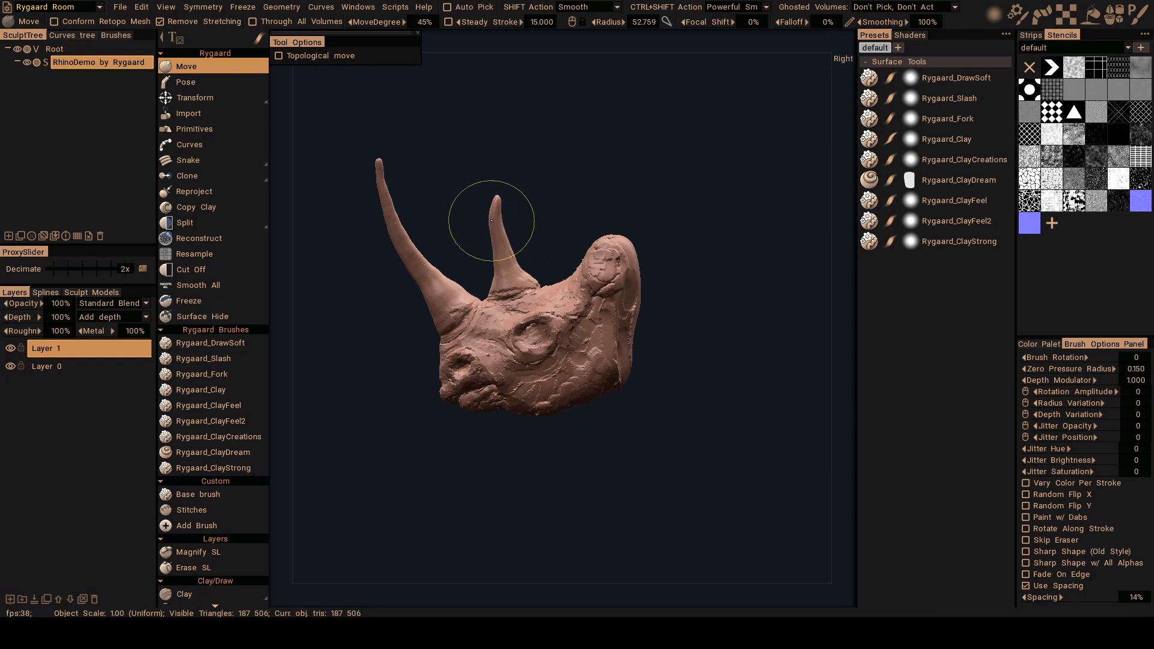
Refine the rear horn's overall shape and lean with the Move tool, enlarging the radius to about 54 for the shaft.
mouse_move(499, 229)
alt+mouse_down()
mouse_move(542, 261)
mouse_move(554, 249)
mouse_move(542, 198)
mouse_move(543, 225)
mouse_move(407, 261)
mouse_move(521, 238)
mouse_move(507, 204)
mouse_move(513, 249)
mouse_move(611, 227)
mouse_move(542, 247)
alt+mouse_up()
scroll(541, 258, down, 5)
scroll(553, 248, down, 1)
scroll(553, 249, down, 2)
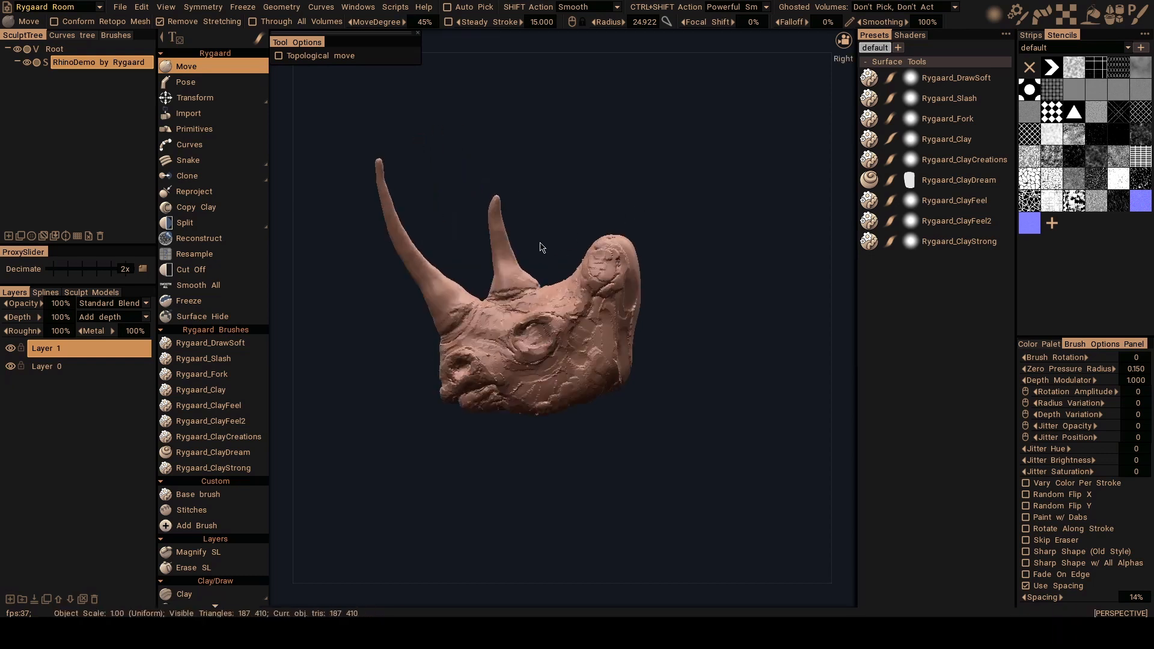
key(bracketright)
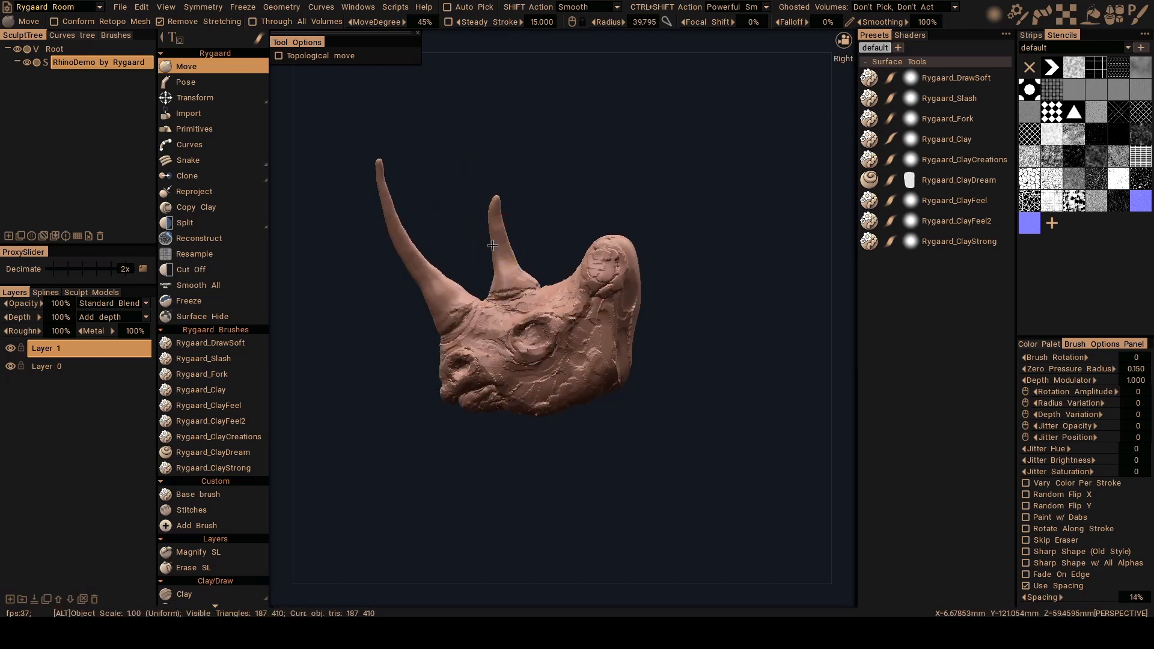
alt+middle_drag(517, 254, 551, 253)
key(bracketright)
key(bracketright)
key(bracketright)
drag(533, 239, 529, 253)
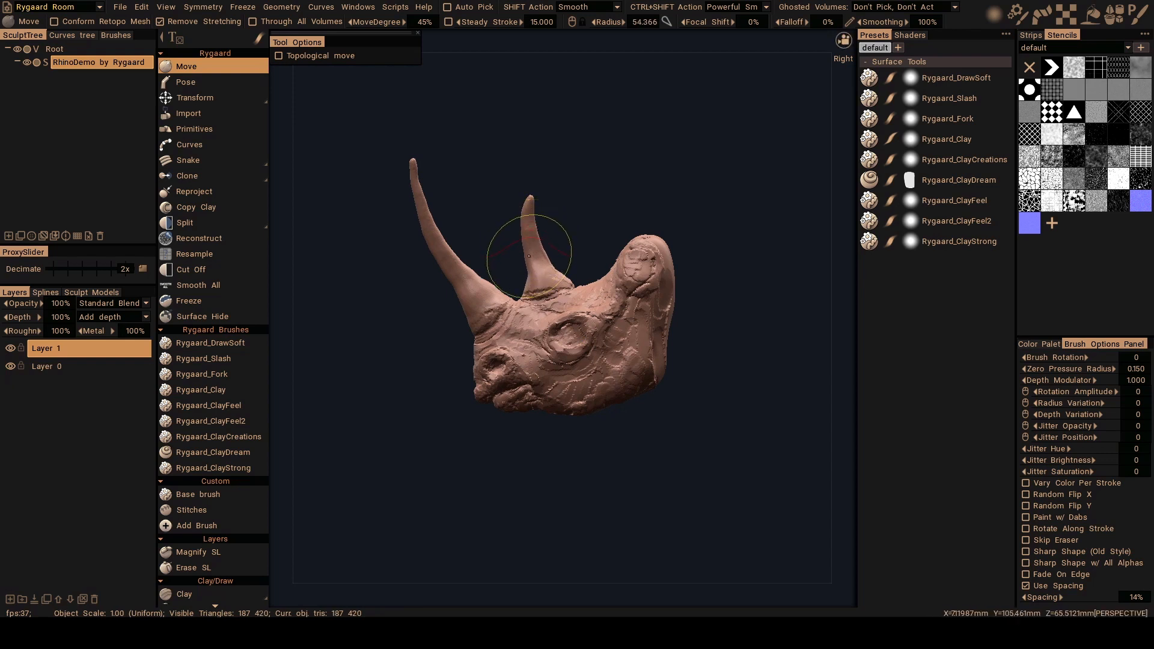
Fine-tune the rear horn's tip and lower shaft with the Move radius reduced to about 33.
key(bracketleft)
key(bracketleft)
key(bracketleft)
key(bracketleft)
key(bracketleft)
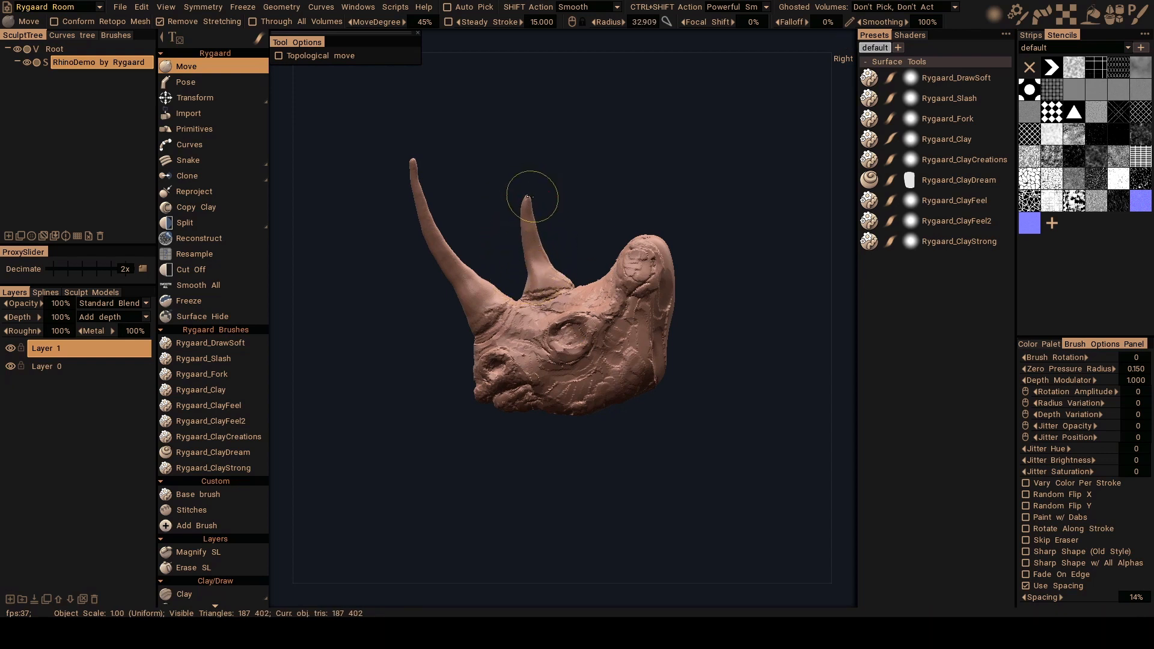
click(526, 199)
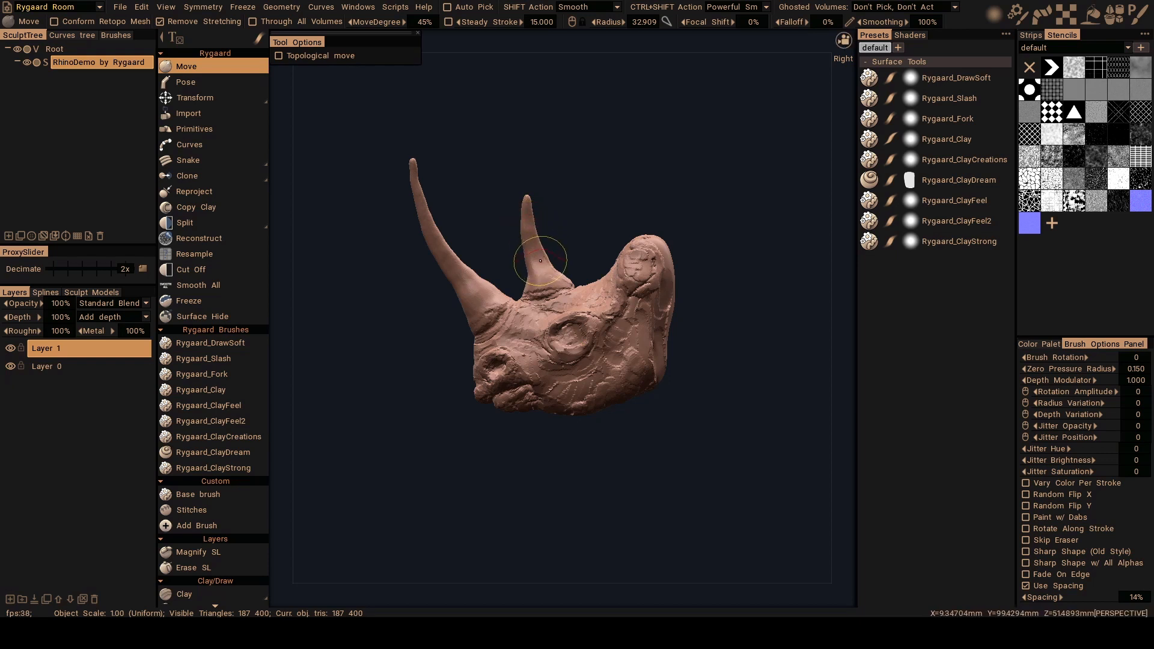
drag(551, 263, 530, 212)
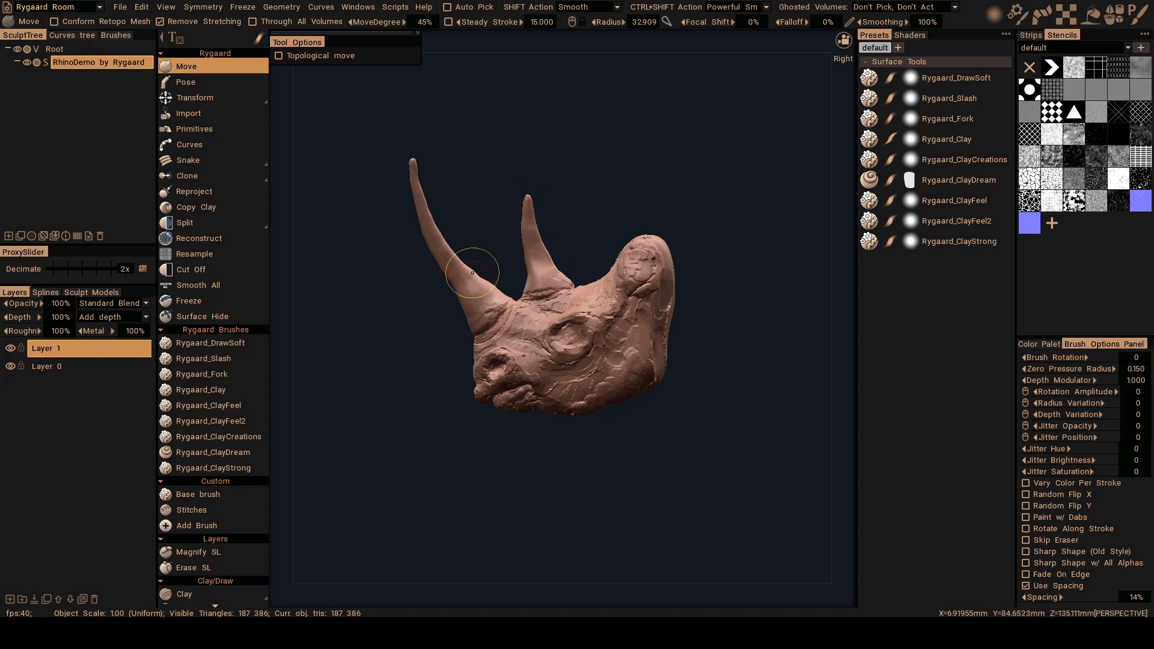
Straighten the front horn's shaft with a Move radius of about 92 and refine its tip at smaller radii.
scroll(453, 251, up, 5)
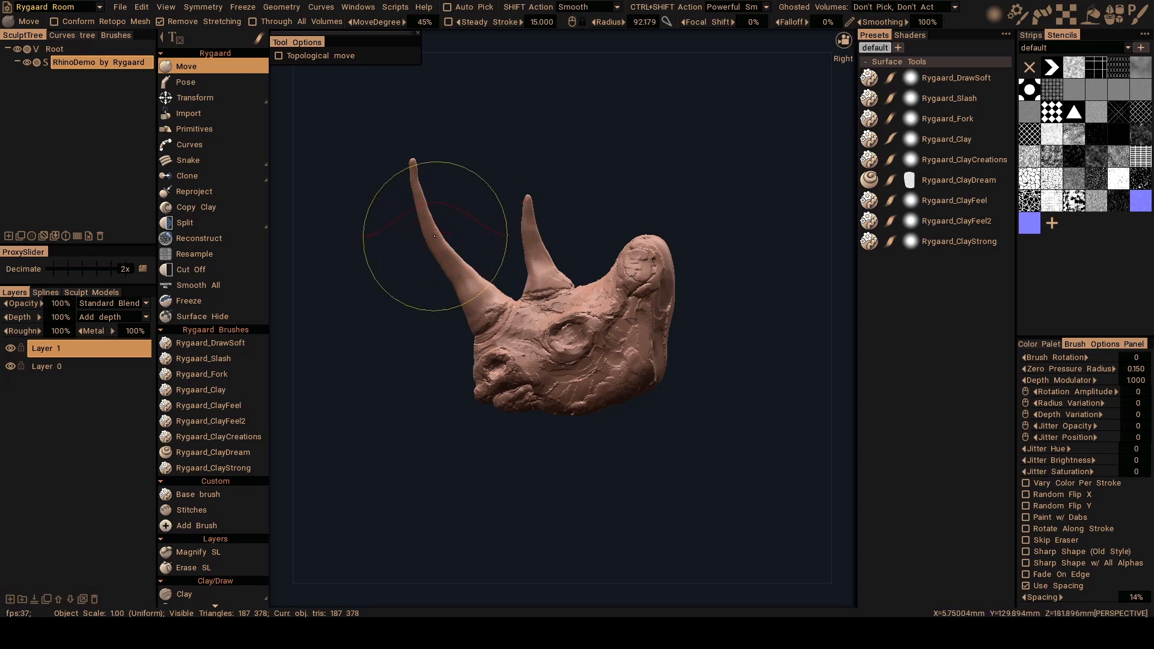
drag(425, 218, 429, 219)
scroll(426, 217, down, 3)
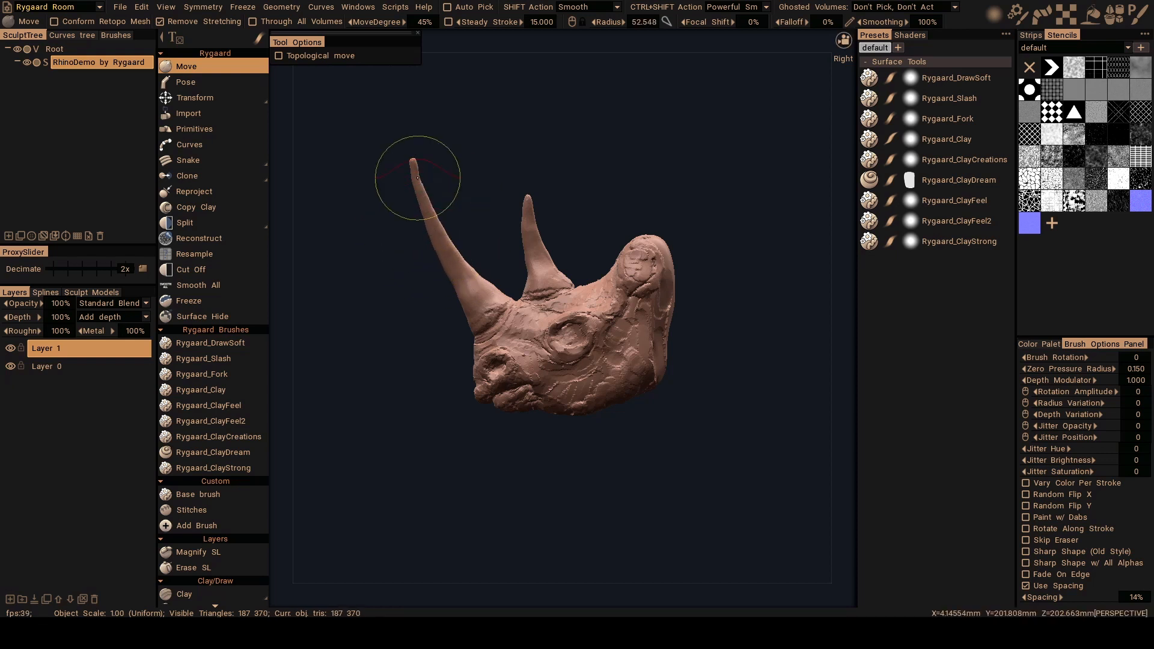
scroll(418, 178, down, 2)
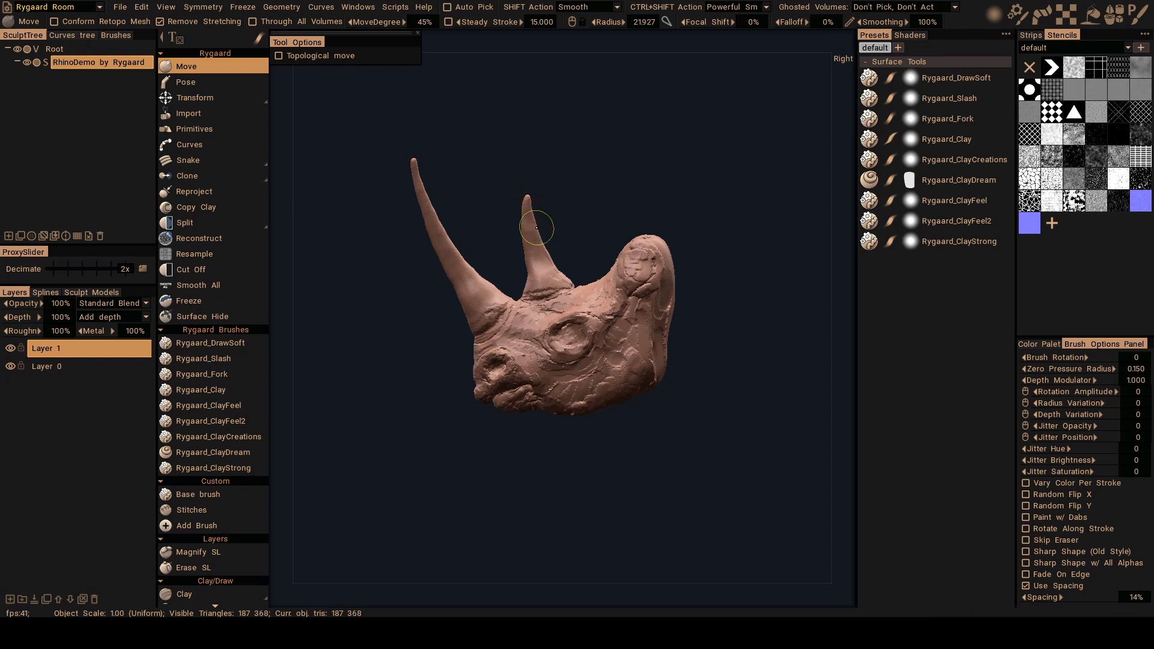
alt+drag(548, 252, 672, 262)
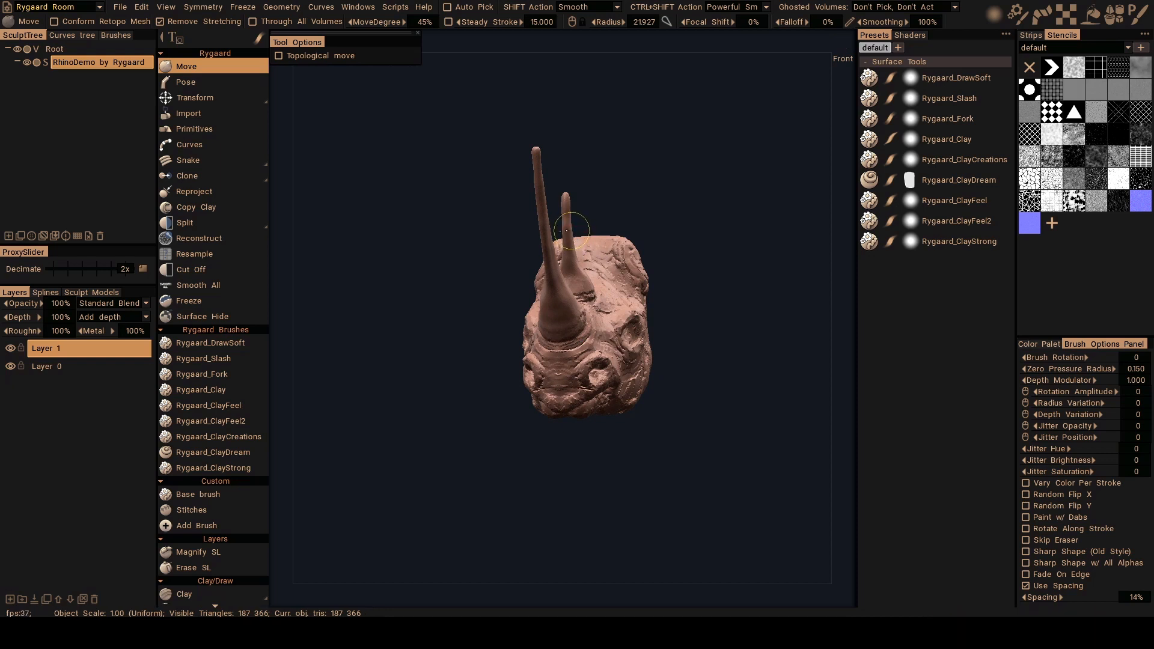
Refine the rear horn's shaft with a Move radius of about 22 and try adjusting its base at about 30.
drag(566, 224, 567, 200)
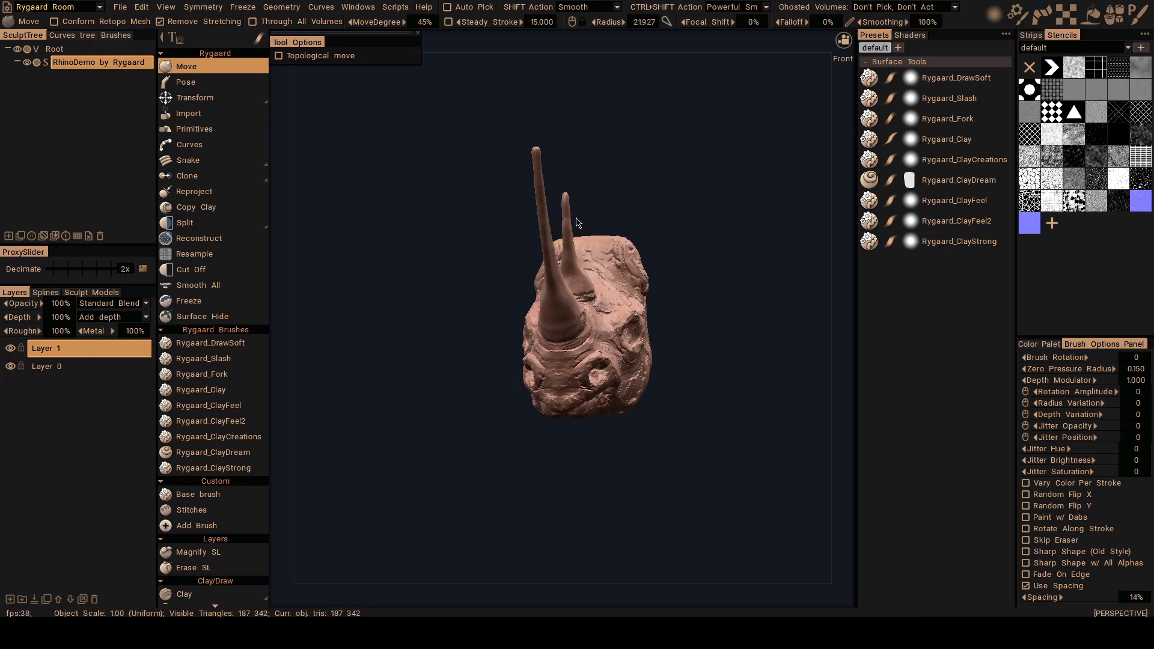
mouse_move(578, 243)
alt+mouse_down()
mouse_move(582, 223)
mouse_move(526, 300)
alt+mouse_up()
alt+drag(526, 300, 528, 294)
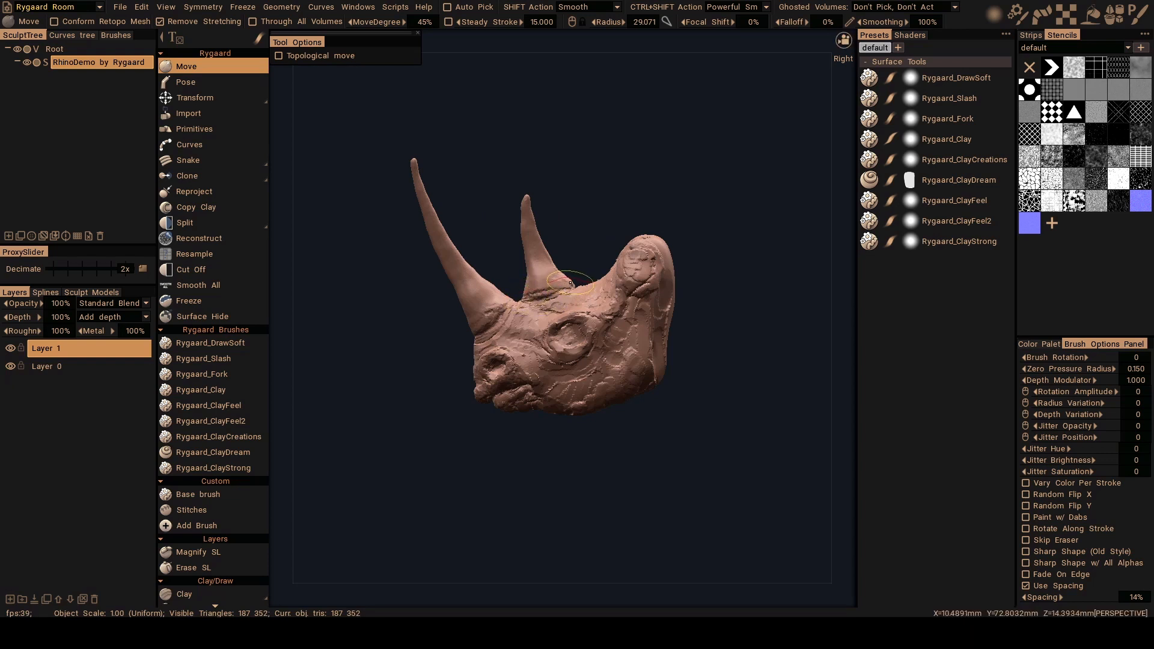
mouse_move(570, 283)
alt+mouse_down()
mouse_move(701, 323)
mouse_move(675, 252)
mouse_move(586, 260)
mouse_move(618, 257)
mouse_move(628, 269)
mouse_move(518, 258)
mouse_move(503, 268)
mouse_move(567, 252)
alt+mouse_up()
key(ctrl)
key(ctrl)
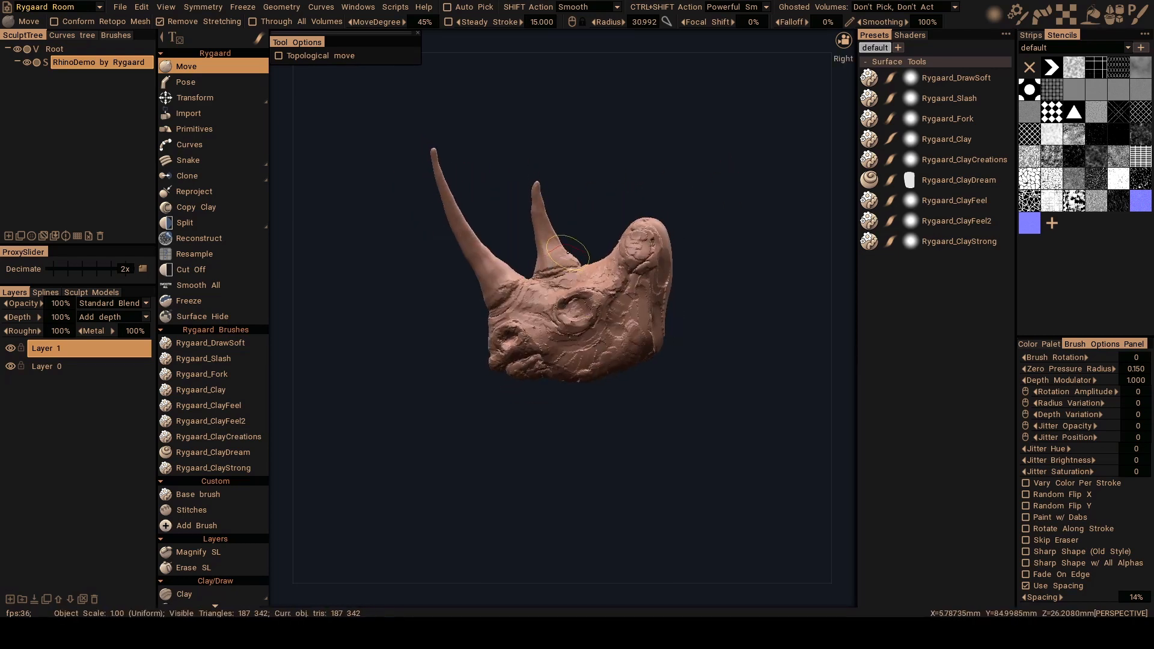
Adjust the sides of the head behind the eyes with Move at a radius of about 39.
alt+drag(537, 205, 618, 279)
alt+middle_drag(615, 275, 725, 262)
alt+right_drag(588, 265, 584, 276)
alt+middle_drag(585, 276, 489, 302)
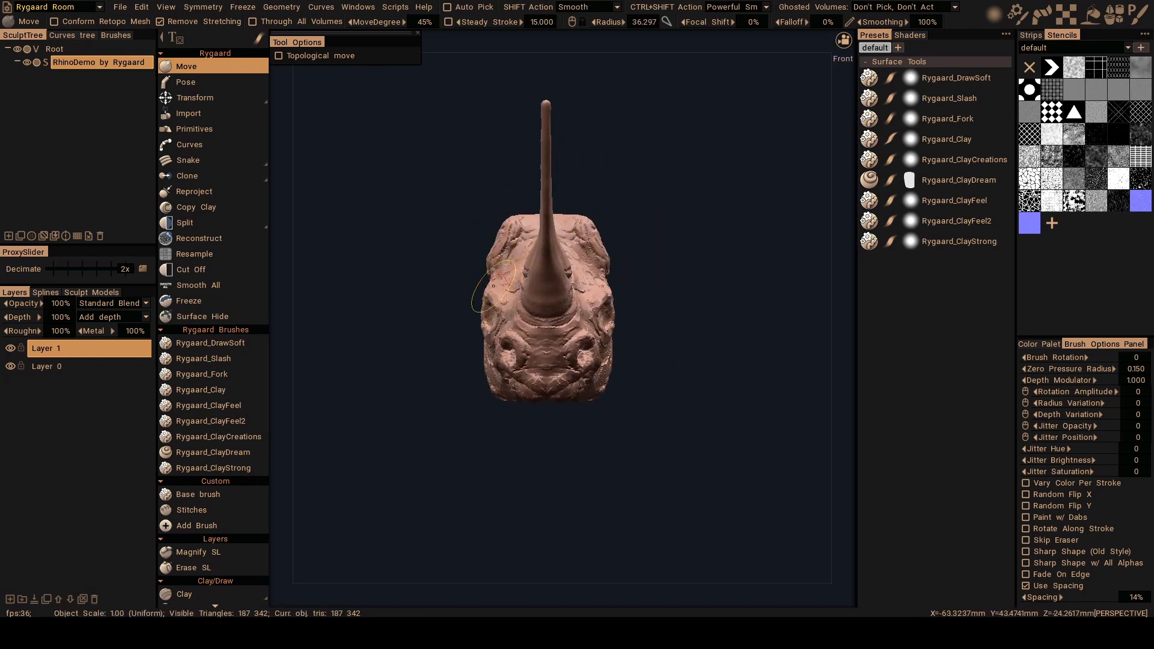
mouse_move(493, 286)
alt+mouse_down()
mouse_move(503, 342)
mouse_move(493, 305)
alt+mouse_up()
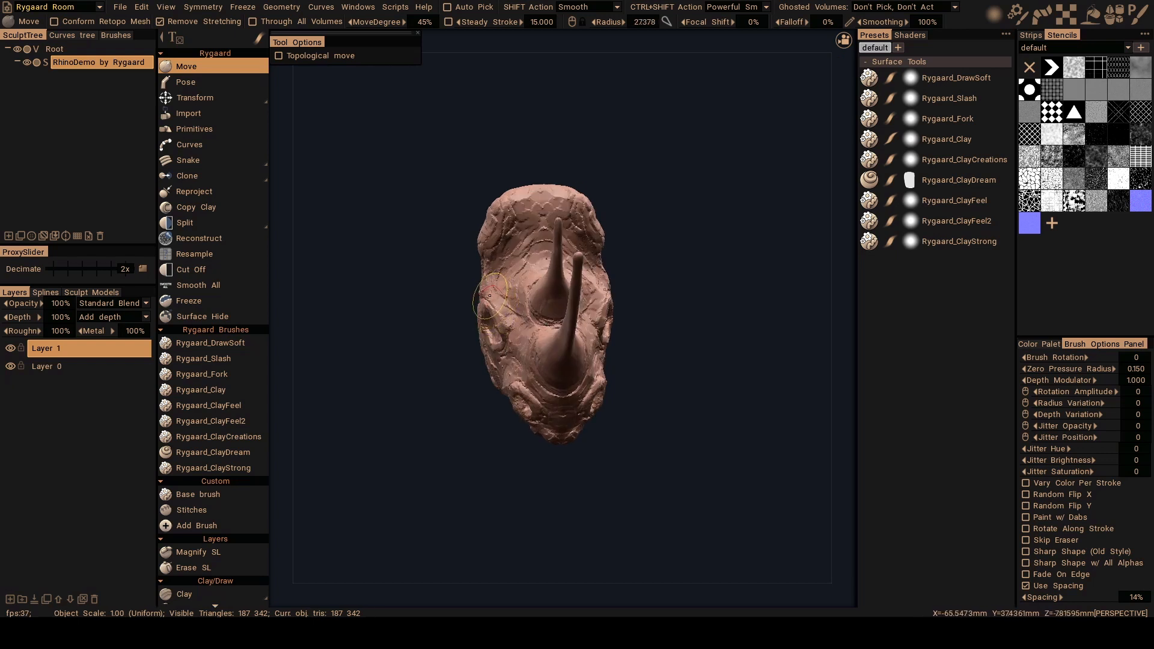
key(ctrl+z)
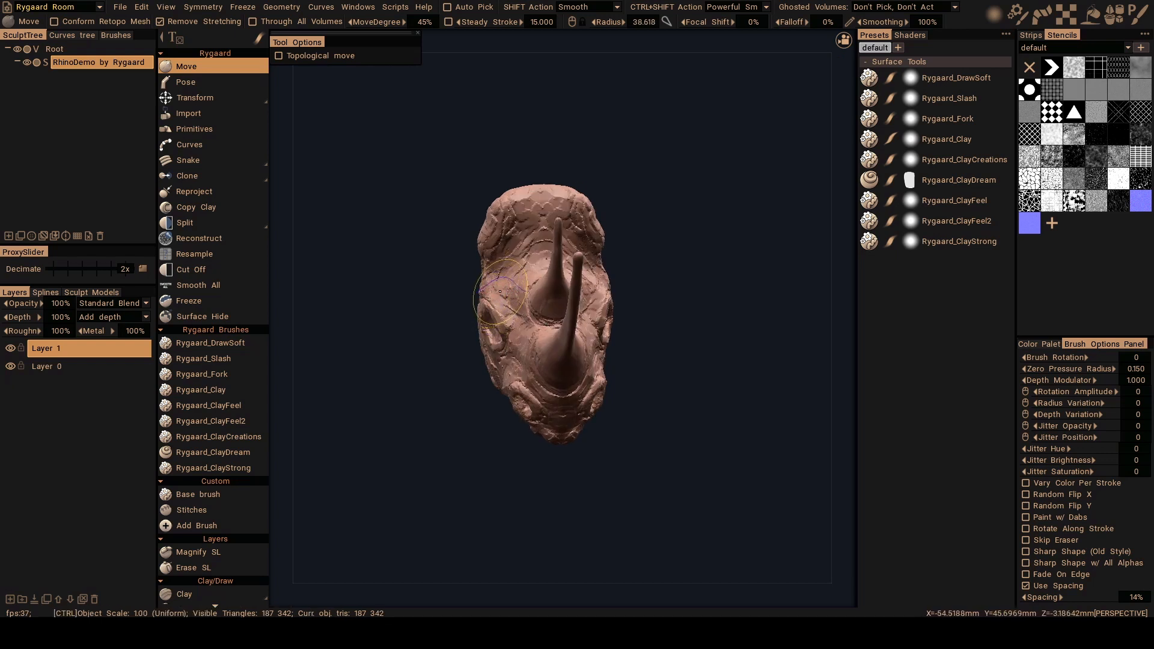
key(ctrl+z)
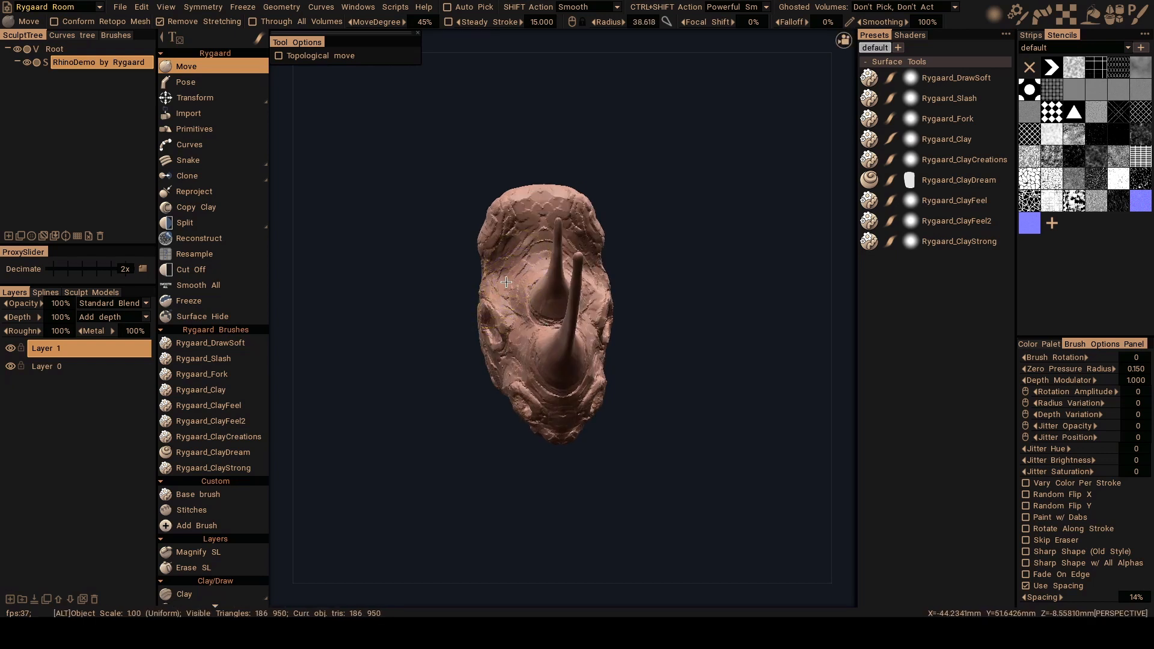
Reshape the ear area and rear sides of the head with Move at radii of about 27 to 42.
alt+drag(502, 298, 502, 246)
key(ctrl+z)
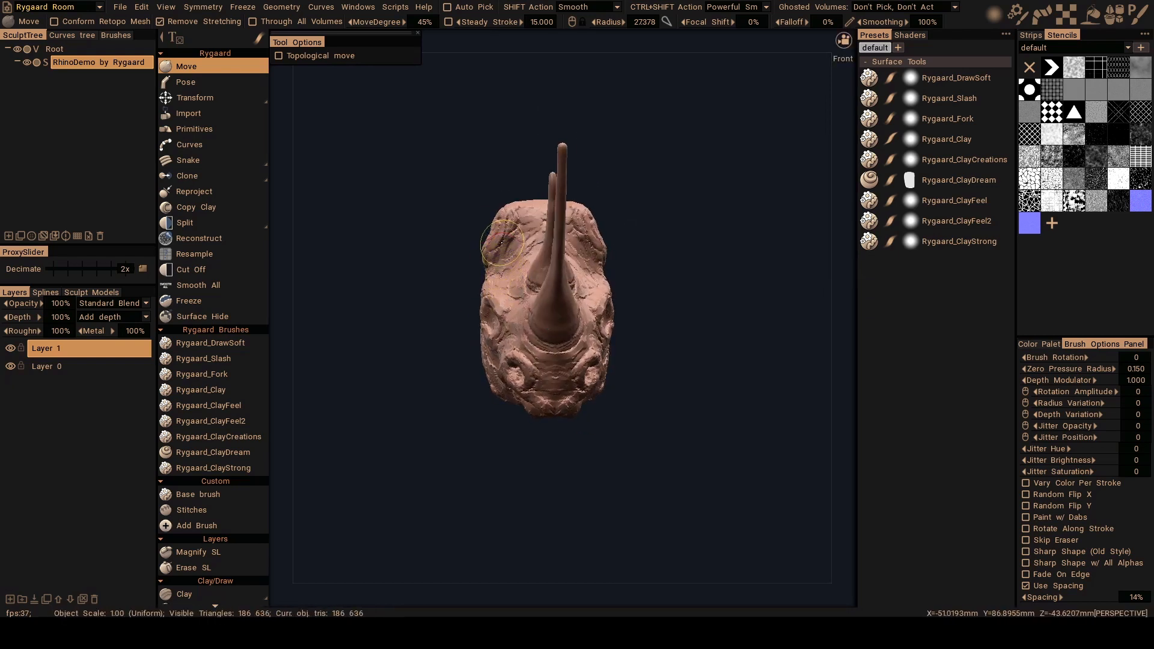
alt+drag(503, 244, 557, 279)
key(ctrl+z)
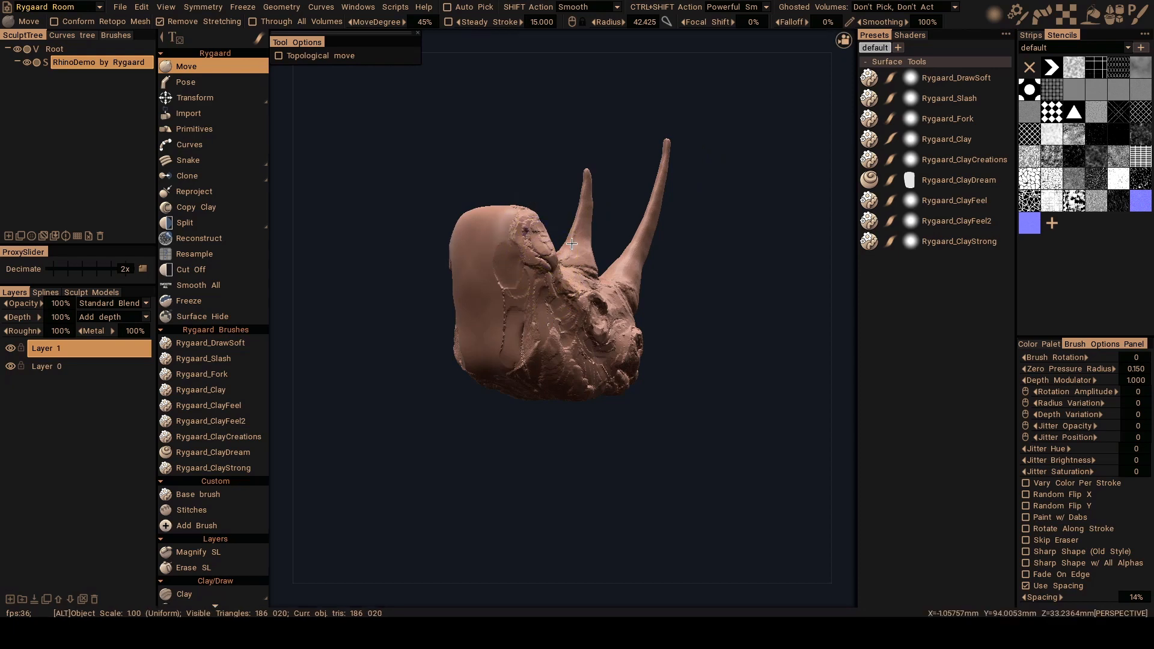
mouse_move(530, 235)
alt+mouse_down()
mouse_move(392, 273)
mouse_move(585, 284)
mouse_move(541, 265)
mouse_move(572, 343)
alt+mouse_up()
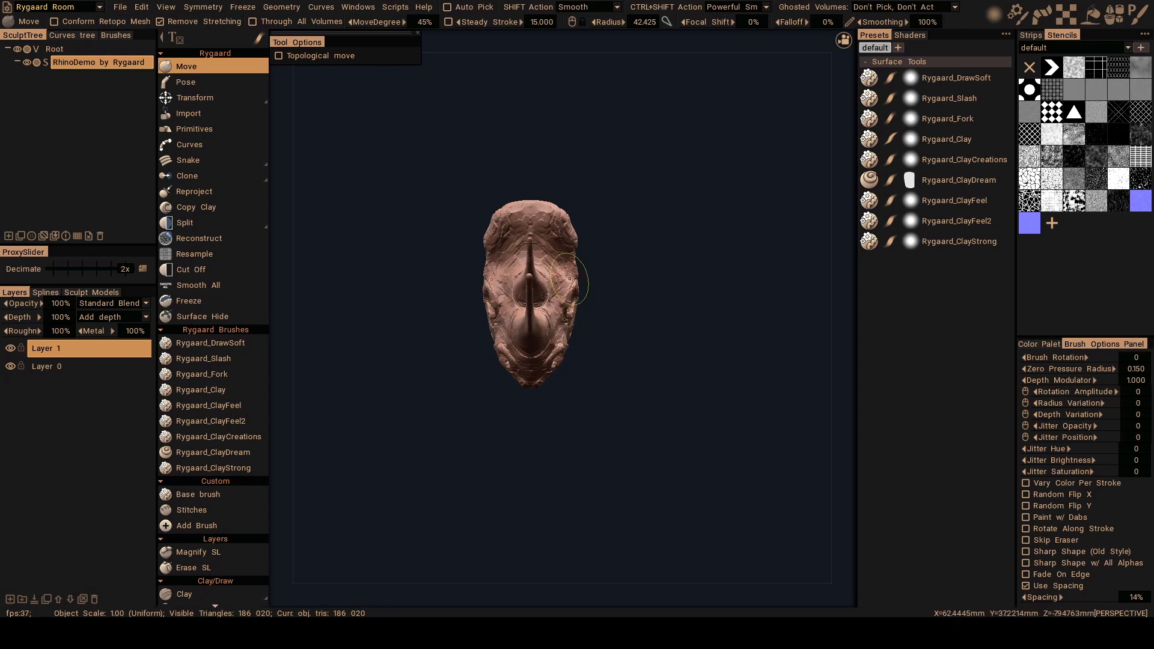
Broaden the head's side contour as seen from above, using Move at radii of about 84 to 105.
scroll(569, 276, up, 7)
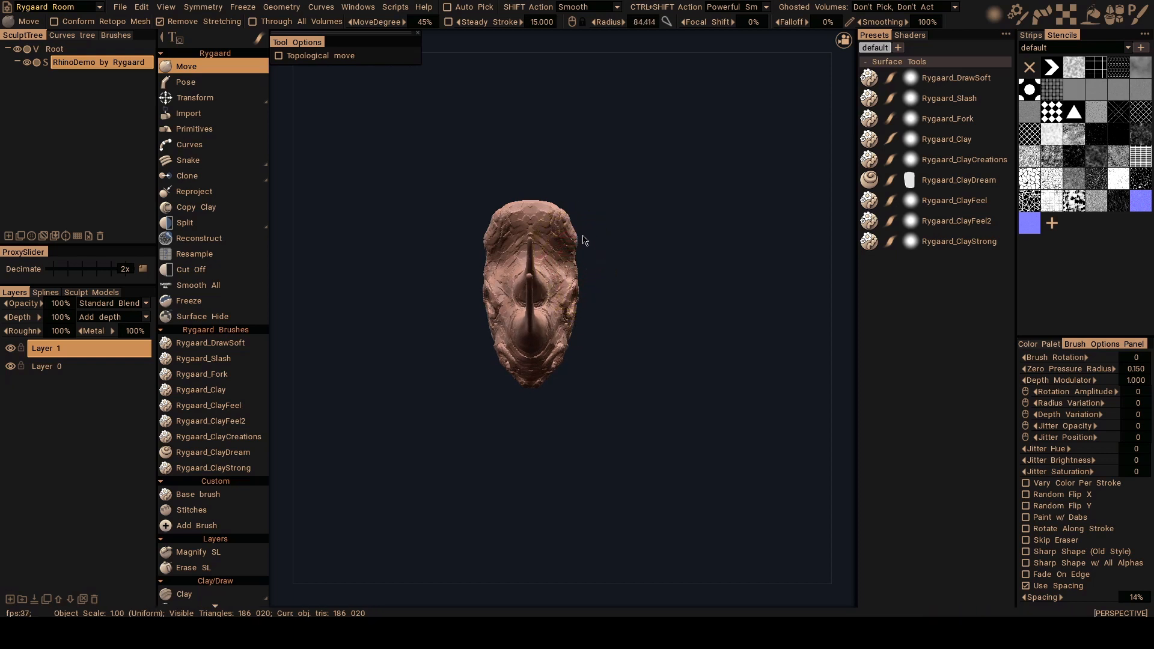
scroll(575, 271, up, 2)
drag(571, 274, 576, 274)
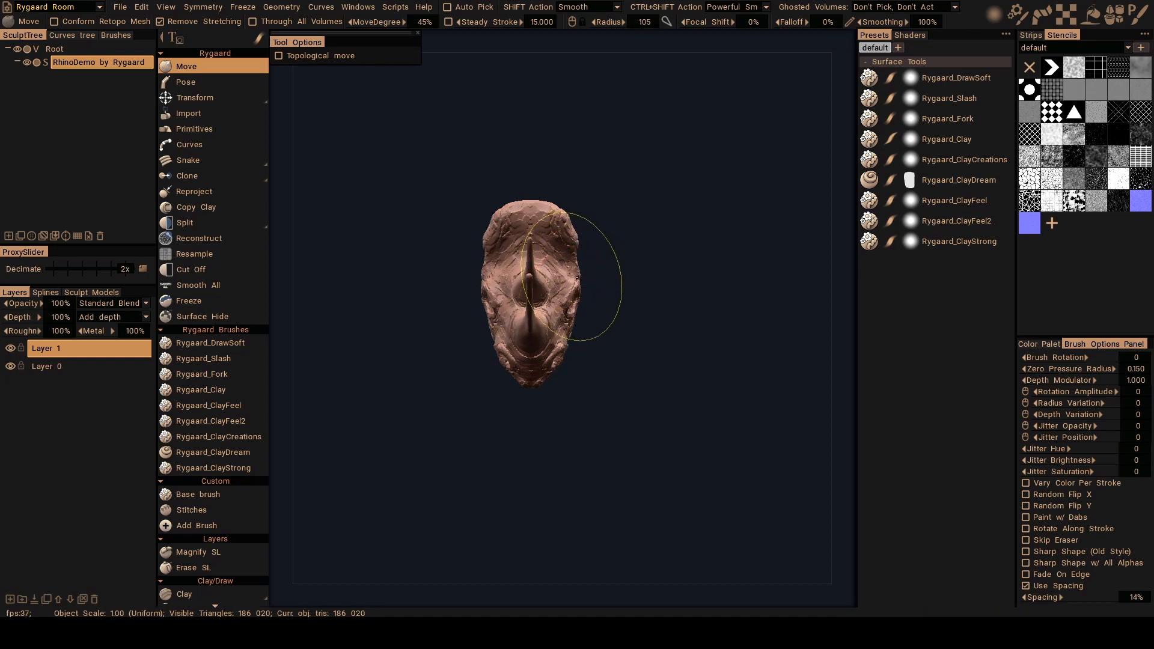
scroll(575, 251, down, 2)
key(ctrl+z)
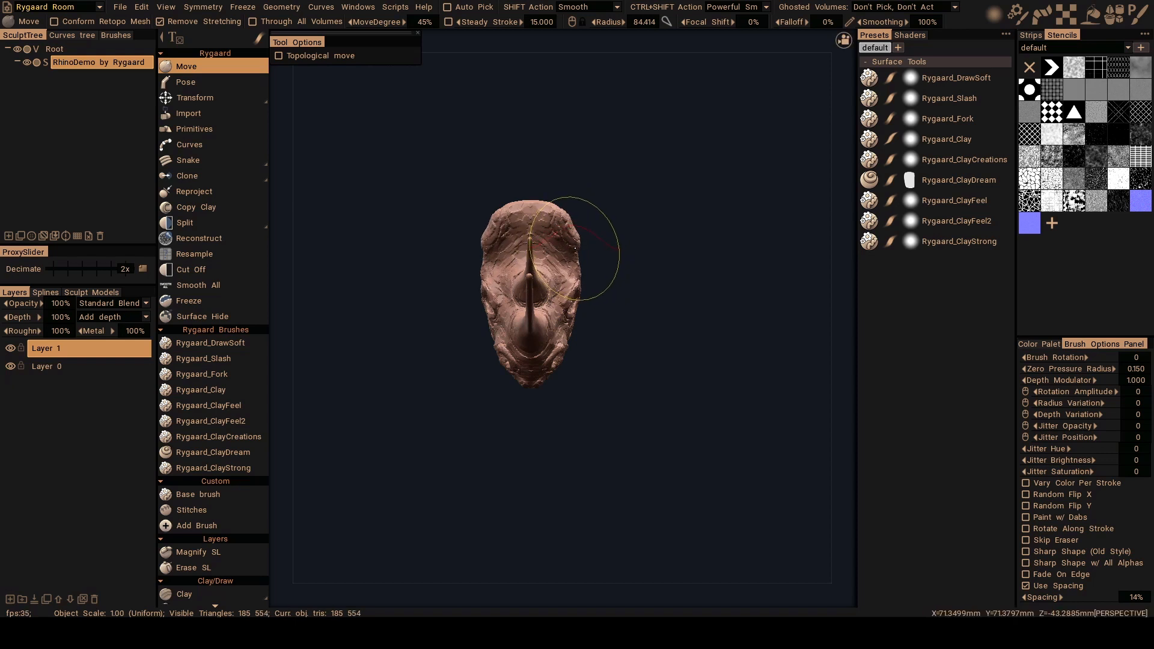
Even out the head's side contour from behind the eyes down to the cheeks with Move at radii of about 42 to 74.
scroll(575, 255, down, 5)
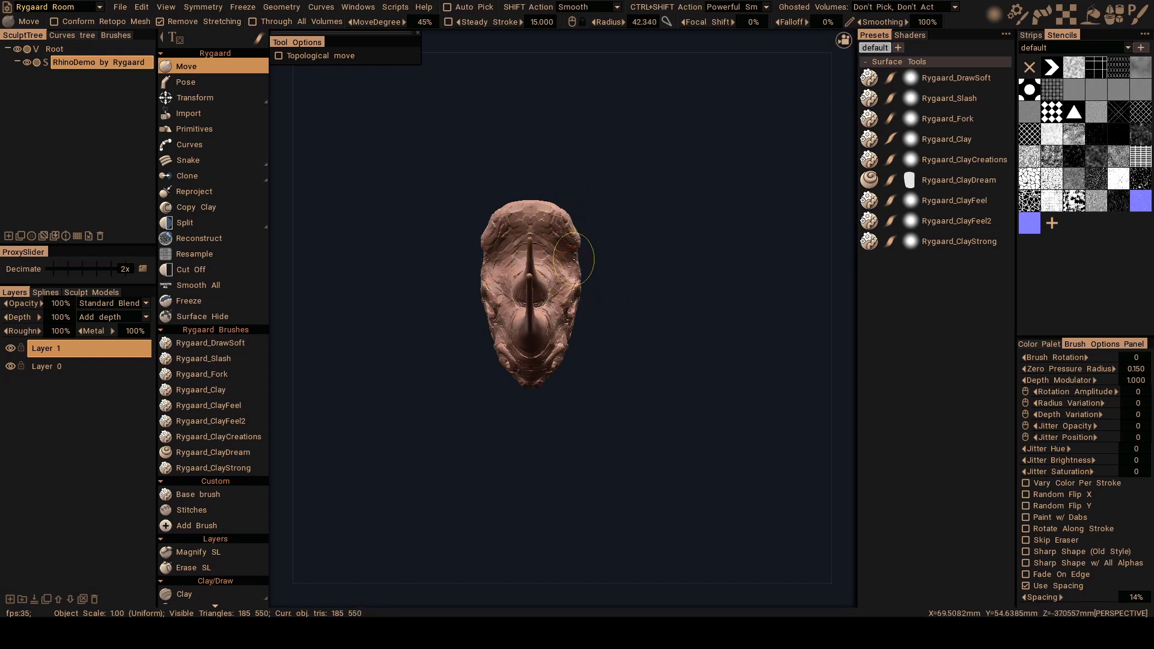
mouse_move(577, 261)
mouse_down()
mouse_move(567, 232)
mouse_move(566, 270)
mouse_up()
scroll(572, 227, up, 6)
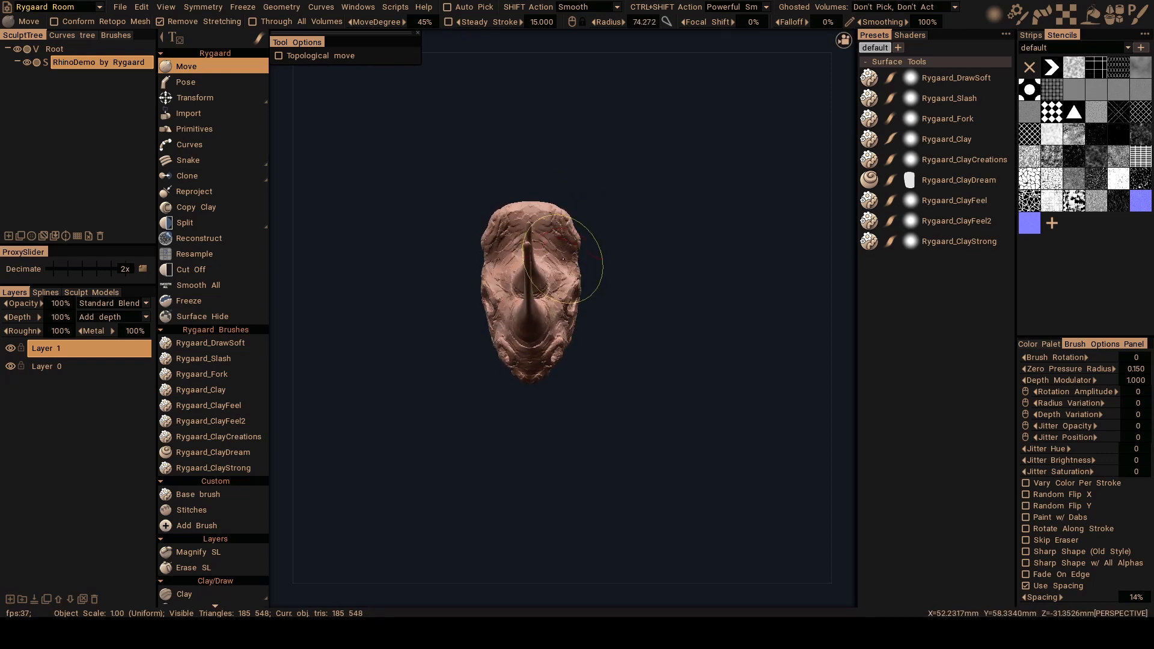
scroll(567, 313, down, 2)
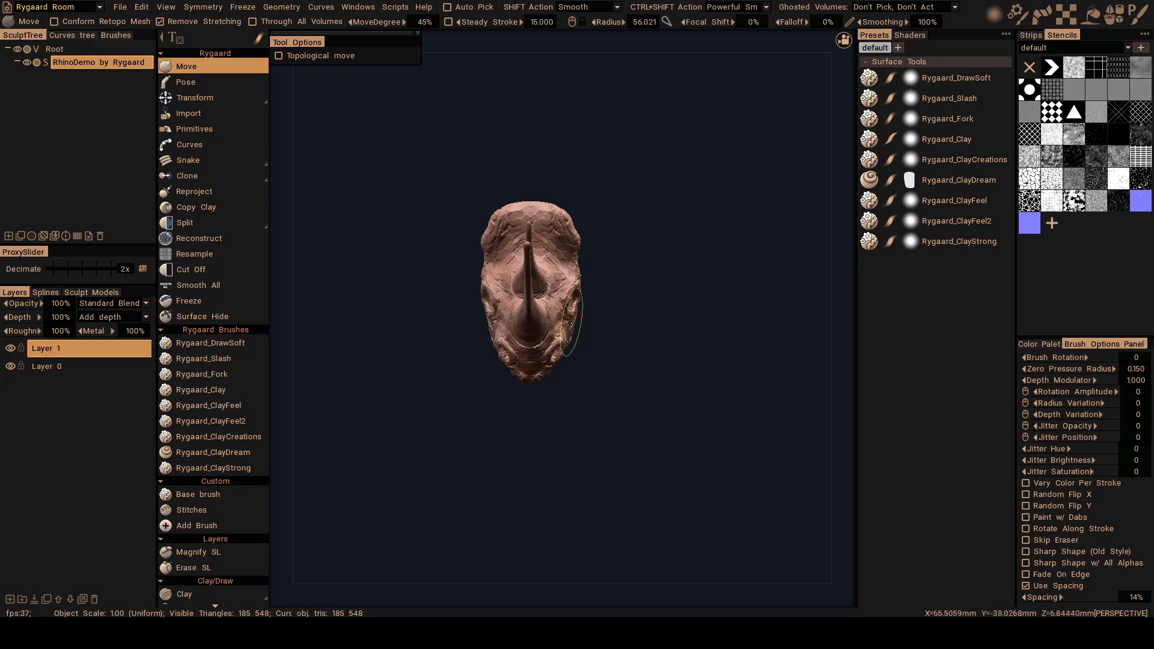
alt+drag(571, 322, 565, 332)
scroll(566, 331, up, 3)
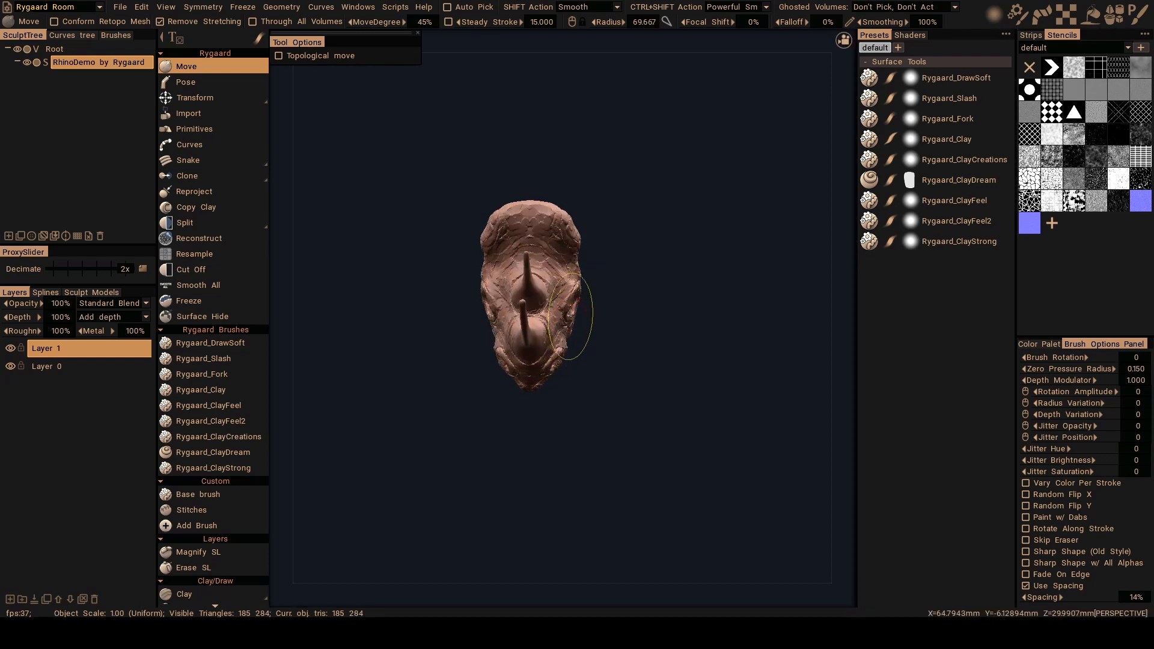
mouse_move(577, 282)
mouse_down()
mouse_move(570, 323)
mouse_move(481, 323)
mouse_move(531, 334)
mouse_move(498, 280)
mouse_move(527, 272)
mouse_move(525, 190)
mouse_up()
key(ctrl+z)
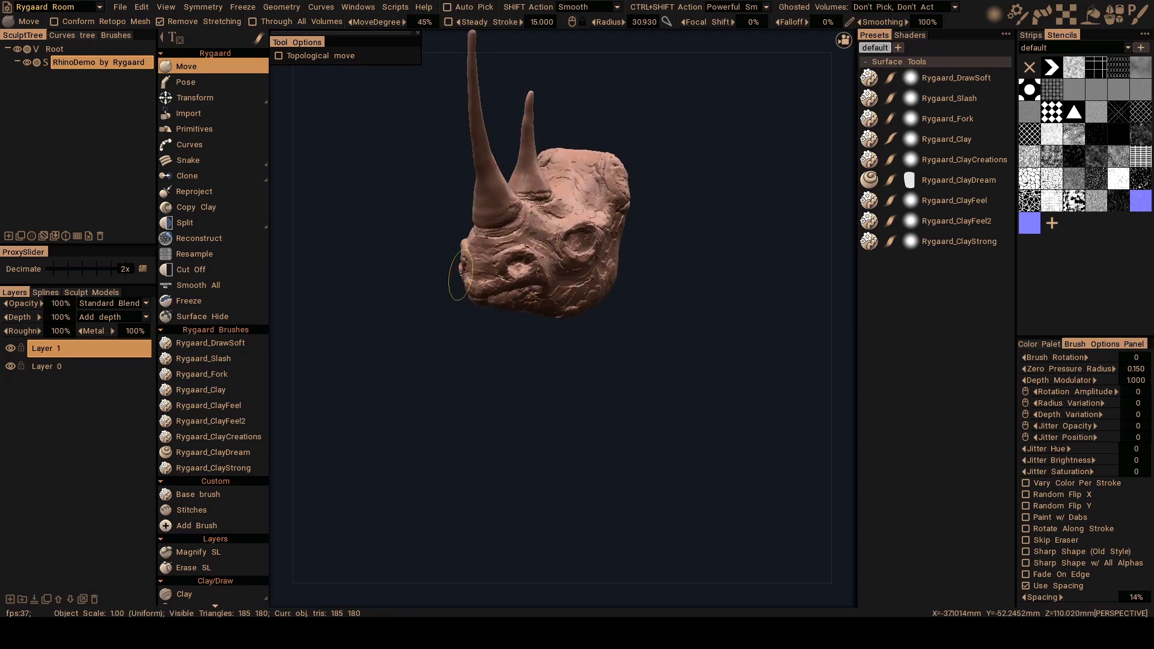
Sculpt the skin around the rear horn's base with Rygaard_ClayDream at a radius of about 21.
click(214, 452)
mouse_move(475, 306)
alt+mouse_down()
mouse_move(470, 260)
mouse_move(472, 315)
mouse_move(462, 258)
mouse_move(448, 280)
mouse_move(442, 246)
alt+mouse_up()
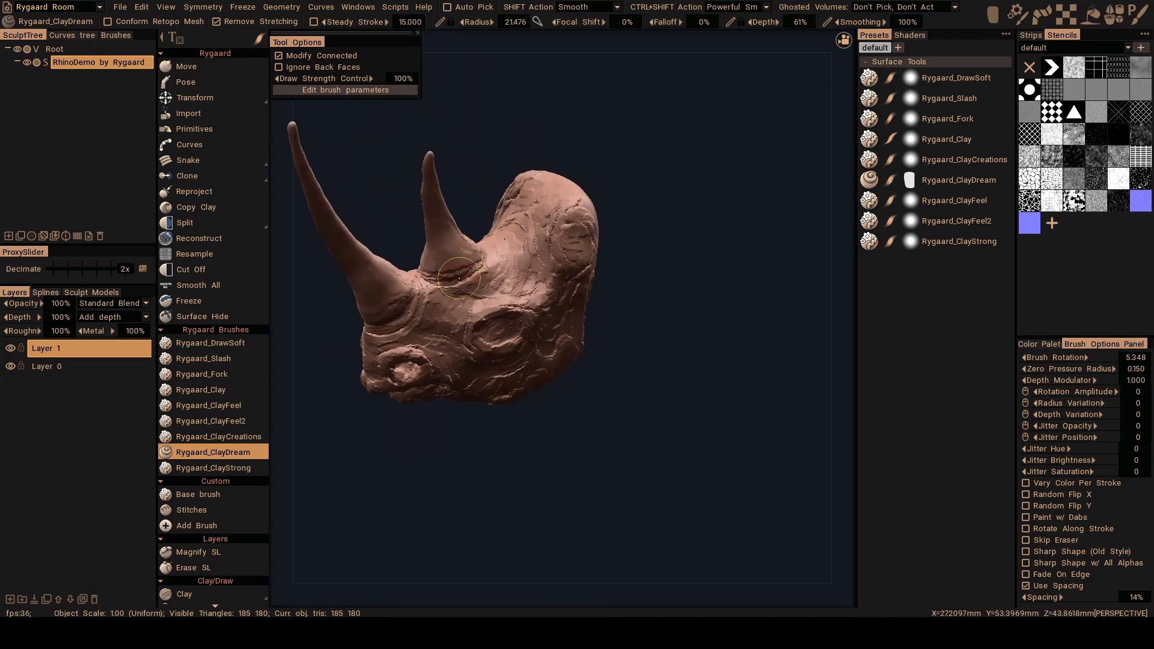
mouse_move(457, 287)
ctrl+mouse_down()
mouse_move(434, 292)
mouse_move(498, 270)
ctrl+mouse_up()
mouse_move(498, 271)
alt+mouse_down()
mouse_move(484, 292)
mouse_move(502, 258)
mouse_move(492, 286)
alt+mouse_up()
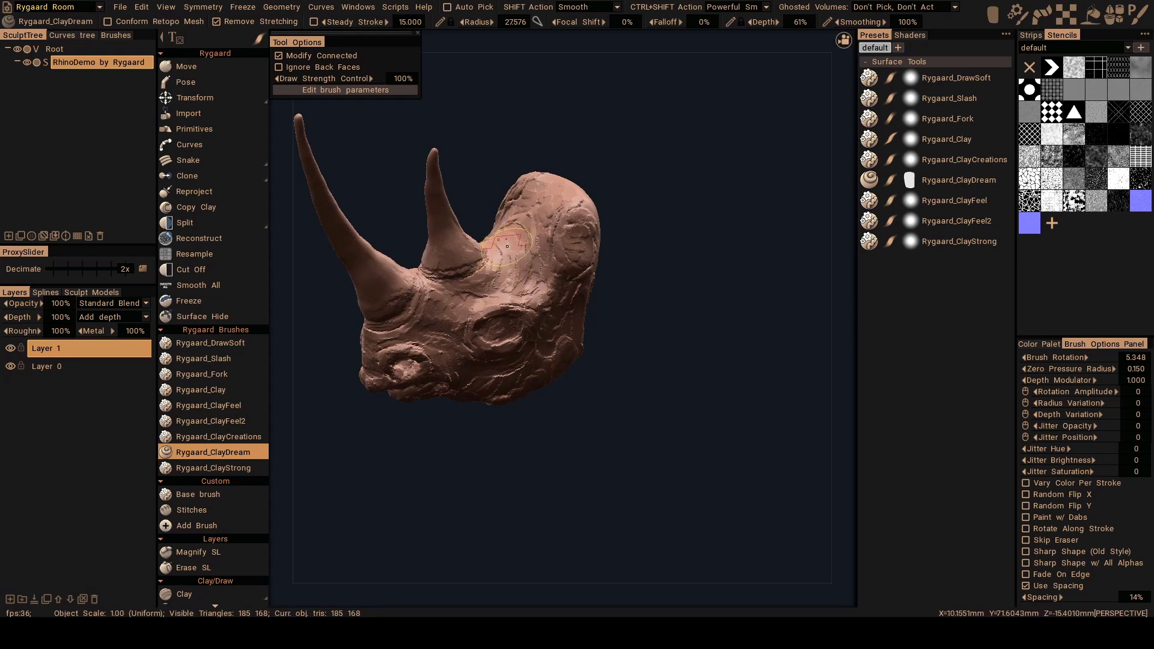
Shape the forehead slope between the rear horn and the top of the head with Rygaard_ClayDream at a radius of about 28.
mouse_move(509, 271)
alt+mouse_down()
mouse_move(528, 264)
mouse_move(612, 293)
mouse_move(553, 304)
mouse_move(512, 289)
mouse_move(486, 240)
mouse_move(462, 274)
mouse_move(484, 253)
mouse_move(480, 280)
alt+mouse_up()
mouse_move(479, 280)
alt+mouse_down()
mouse_move(472, 260)
mouse_move(460, 274)
mouse_move(474, 264)
mouse_move(475, 289)
mouse_move(491, 225)
mouse_move(480, 269)
mouse_move(494, 224)
mouse_move(490, 272)
mouse_move(516, 222)
mouse_move(488, 295)
alt+mouse_up()
alt+drag(513, 281, 521, 264)
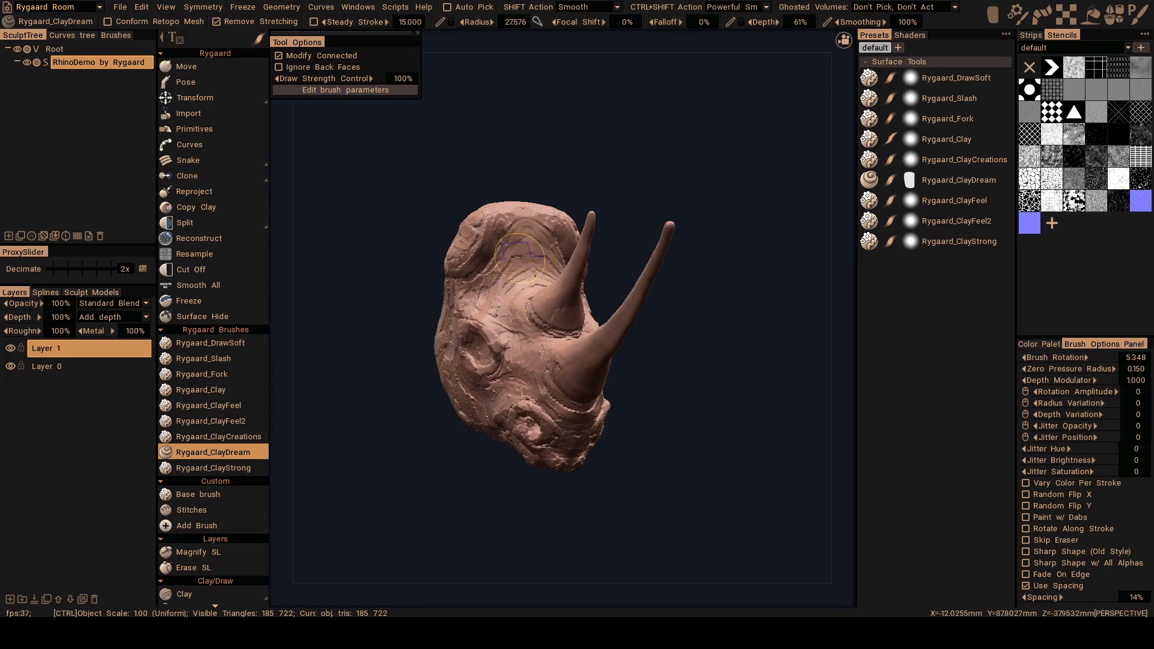
alt+drag(478, 299, 552, 305)
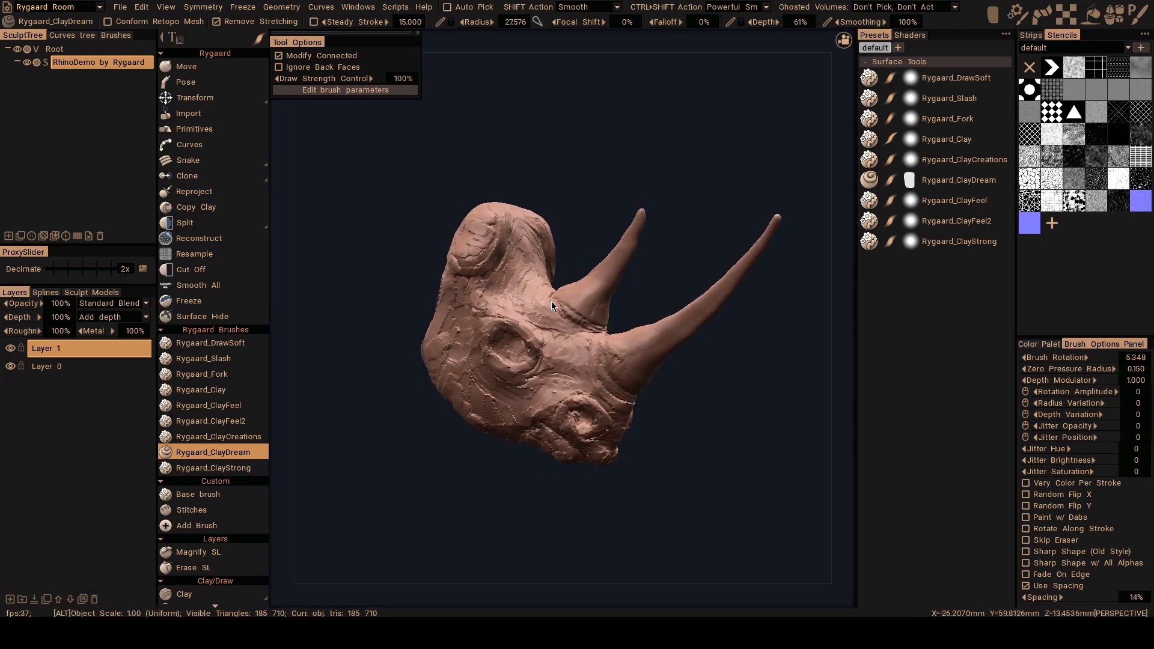
alt+drag(475, 292, 555, 295)
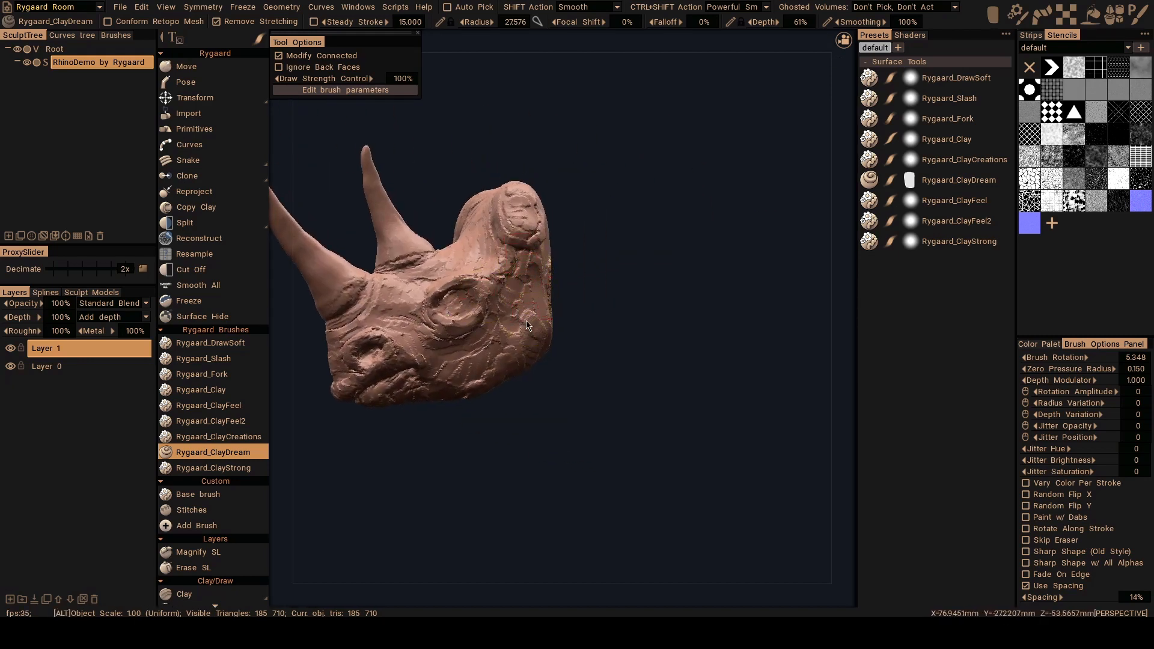
Sculpt the cheek and jaw below the eye with Rygaard_ClayDream, enlarging the radius to about 38 for the broad forms.
mouse_move(529, 325)
alt+mouse_down()
mouse_move(516, 320)
mouse_move(505, 264)
mouse_move(529, 337)
mouse_move(511, 241)
mouse_move(536, 318)
mouse_move(508, 319)
mouse_move(509, 350)
mouse_move(469, 359)
mouse_move(461, 376)
mouse_move(453, 337)
alt+mouse_up()
scroll(491, 354, up, 3)
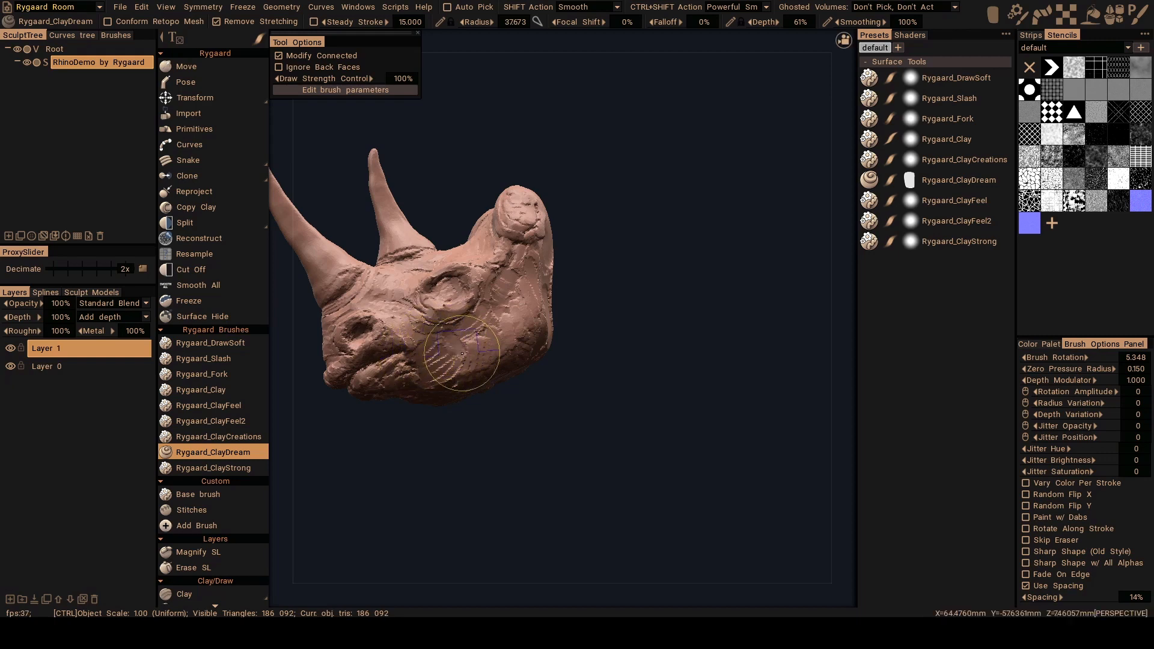
mouse_move(476, 347)
ctrl+mouse_down()
mouse_move(490, 301)
mouse_move(508, 355)
mouse_move(420, 353)
mouse_move(436, 362)
ctrl+mouse_up()
mouse_move(436, 363)
alt+mouse_down()
mouse_move(404, 363)
mouse_move(454, 382)
mouse_move(572, 371)
mouse_move(540, 354)
mouse_move(424, 361)
mouse_move(517, 382)
mouse_move(425, 343)
mouse_move(405, 357)
mouse_move(394, 338)
mouse_move(412, 344)
mouse_move(396, 354)
mouse_move(441, 335)
mouse_move(416, 327)
mouse_move(435, 320)
mouse_move(419, 323)
alt+mouse_up()
mouse_move(438, 320)
ctrl+mouse_down()
mouse_move(414, 325)
mouse_move(438, 331)
mouse_move(413, 316)
mouse_move(414, 331)
mouse_move(448, 328)
mouse_move(443, 343)
ctrl+mouse_up()
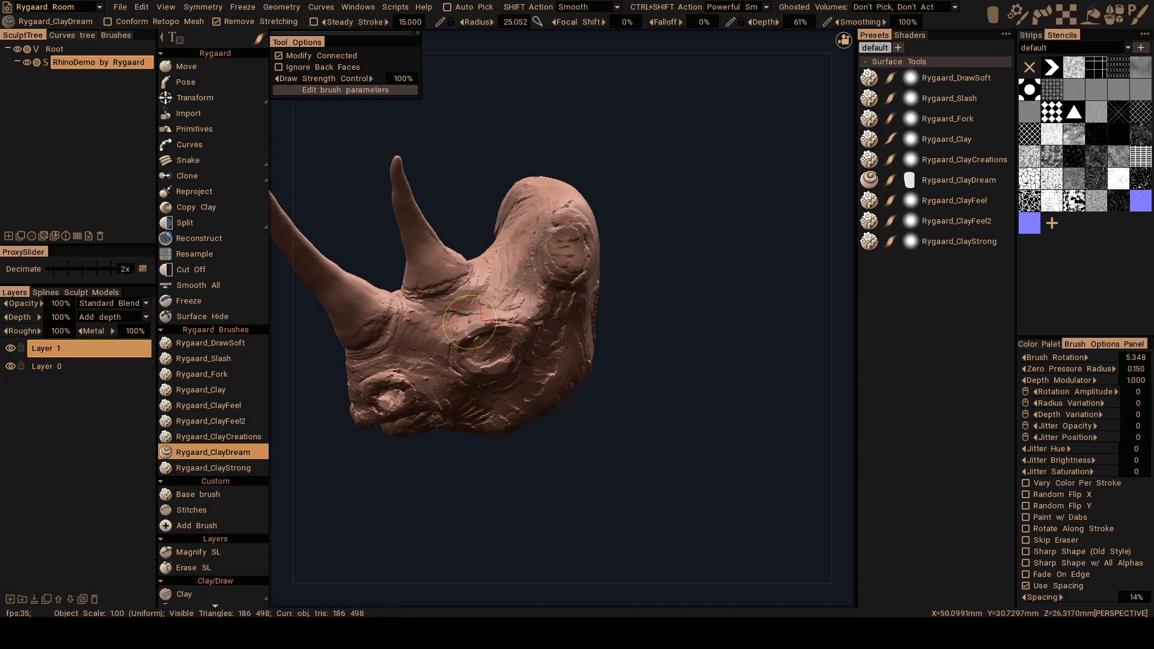
Refine the snout around and above the nostril with Rygaard_ClayDream, reducing the radius from about 25 to 17.
mouse_move(441, 325)
alt+mouse_down()
mouse_move(415, 327)
mouse_move(433, 331)
mouse_move(435, 312)
mouse_move(462, 321)
mouse_move(454, 312)
mouse_move(486, 293)
mouse_move(486, 274)
mouse_move(457, 294)
mouse_move(487, 274)
mouse_move(453, 271)
mouse_move(467, 273)
mouse_move(455, 301)
mouse_move(466, 298)
alt+mouse_up()
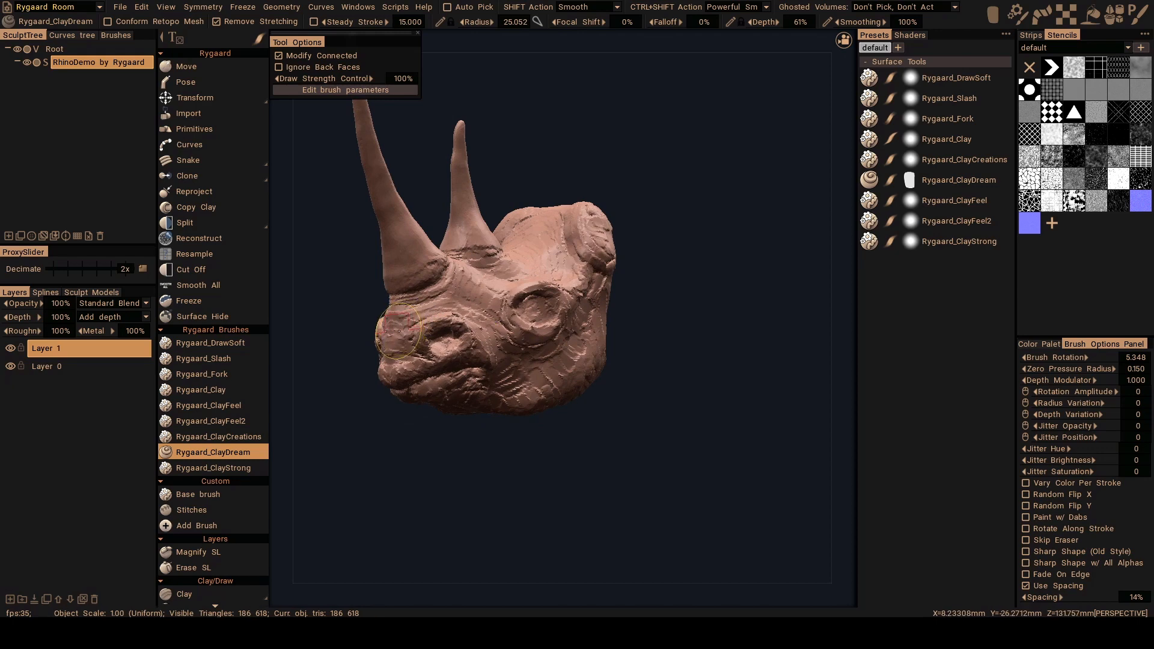
alt+drag(395, 345, 447, 311)
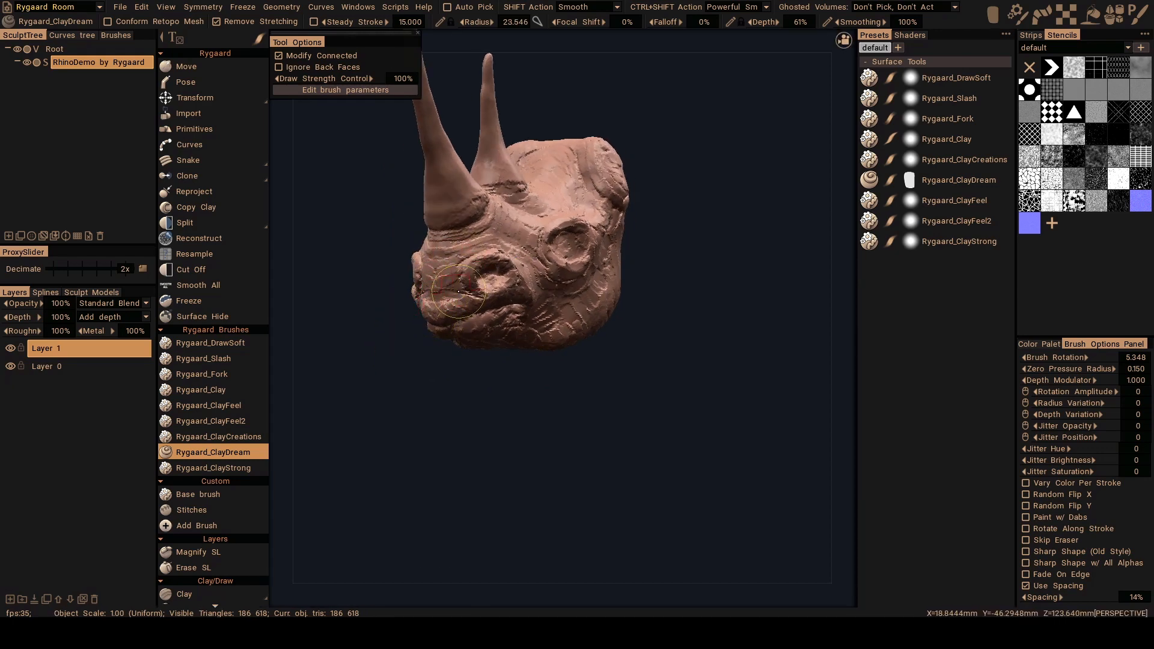
mouse_move(445, 288)
alt+mouse_down()
mouse_move(465, 276)
mouse_move(442, 279)
alt+mouse_up()
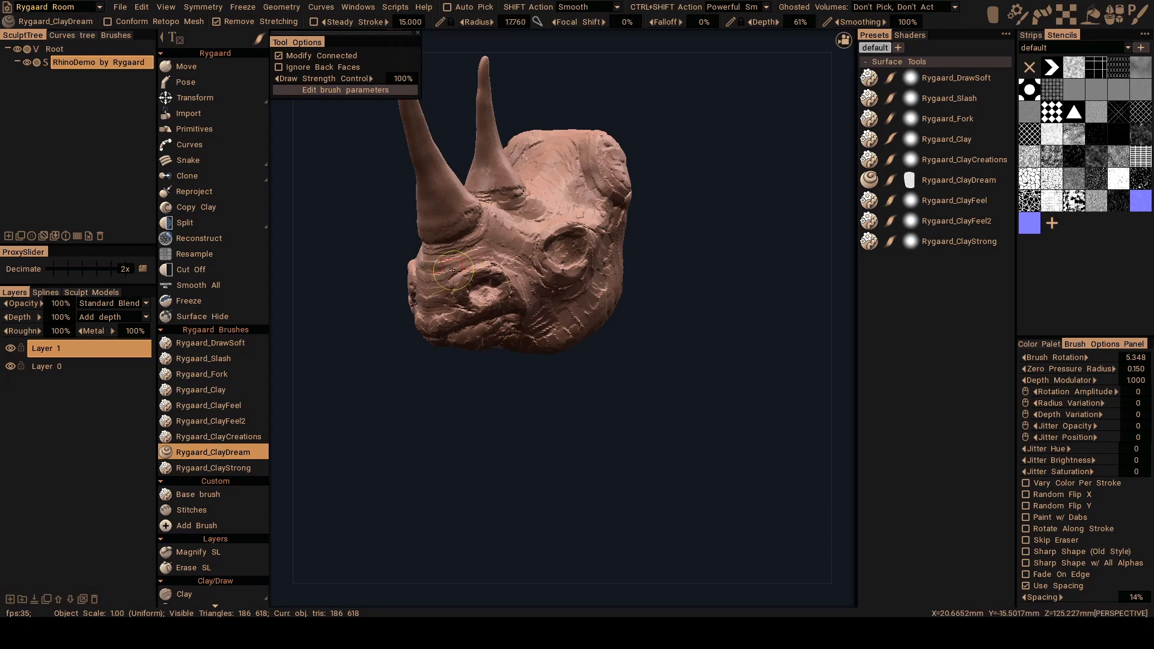
mouse_move(443, 278)
right_down()
mouse_move(460, 278)
mouse_move(432, 283)
right_up()
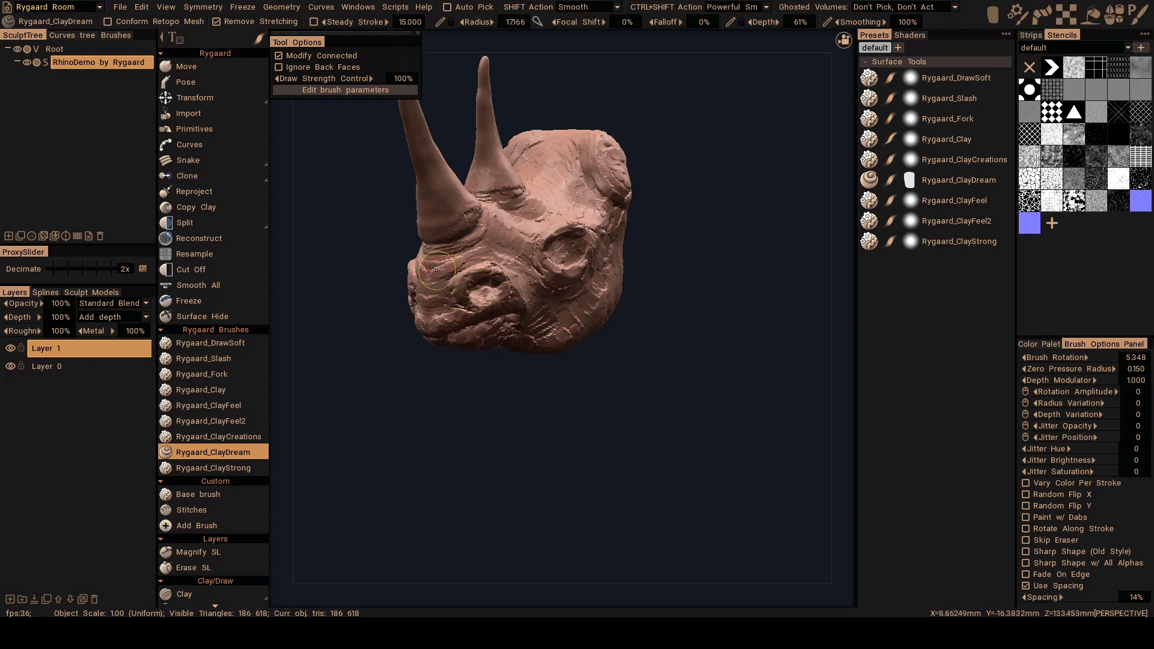
mouse_move(461, 271)
alt+mouse_down()
mouse_move(441, 270)
mouse_move(469, 261)
mouse_move(454, 283)
alt+mouse_up()
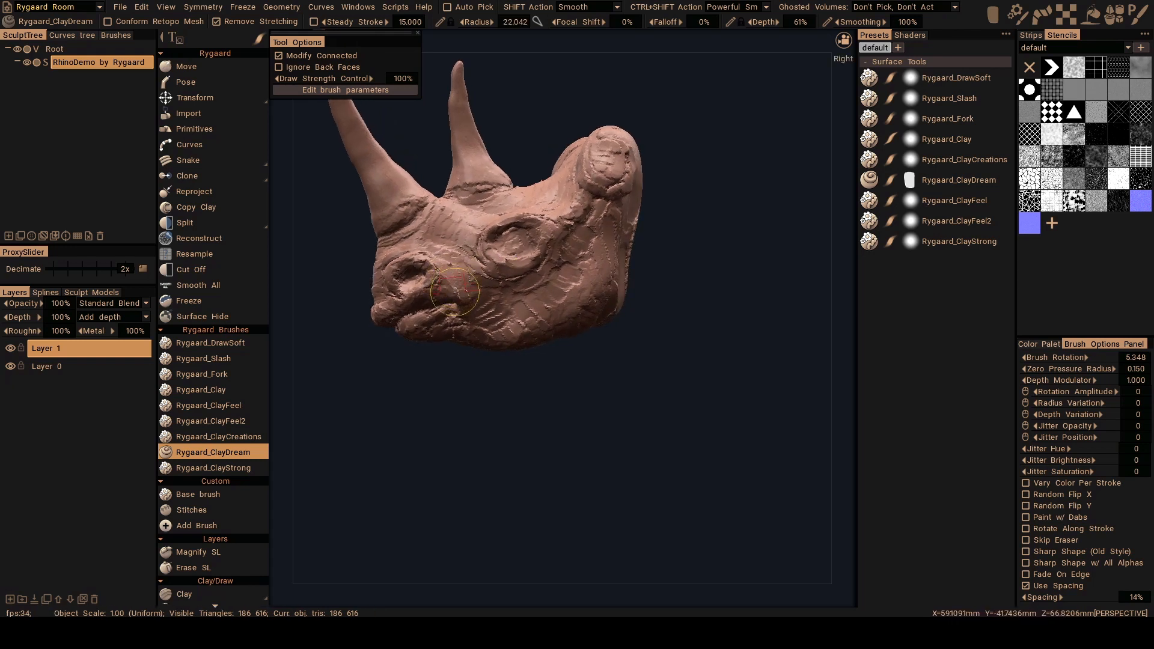
Try a Rygaard_ClayDream stroke between the nostril and the eye at a radius of about 22.
drag(444, 262, 455, 262)
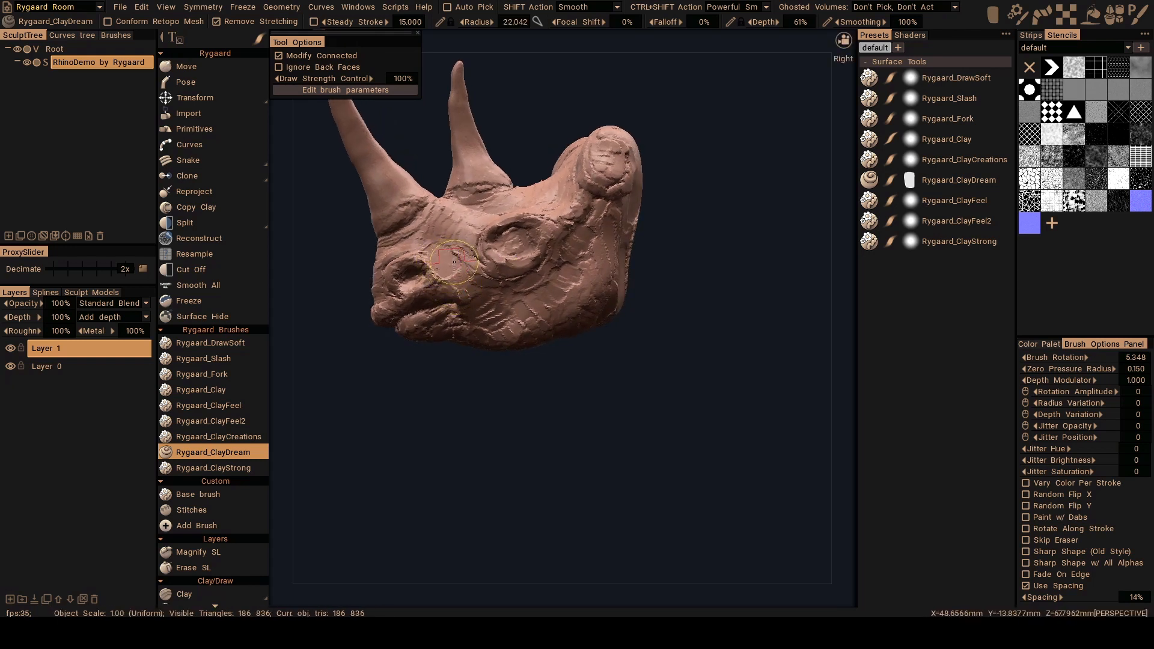
key(ctrl)
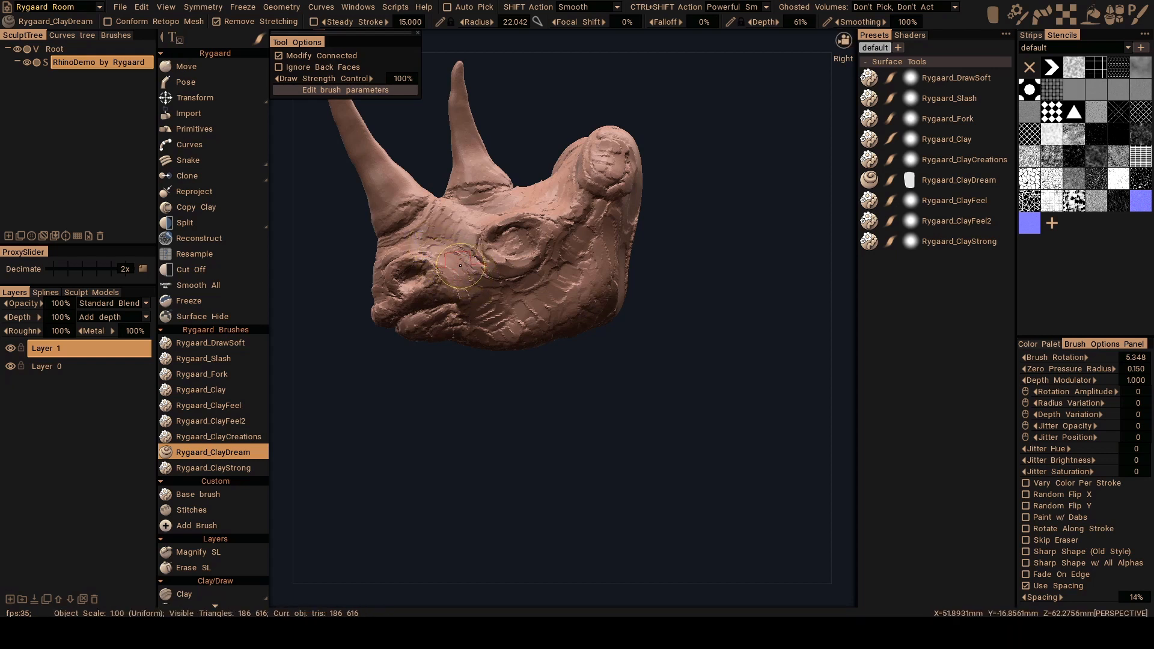
alt+drag(461, 265, 459, 267)
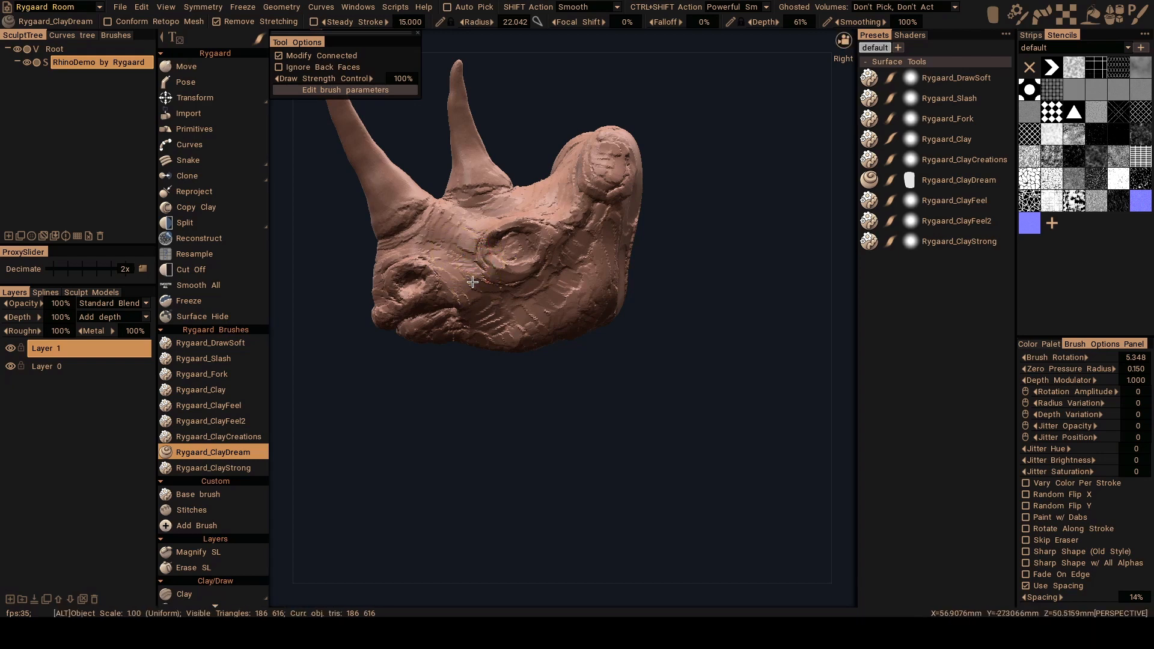
alt+drag(481, 254, 475, 270)
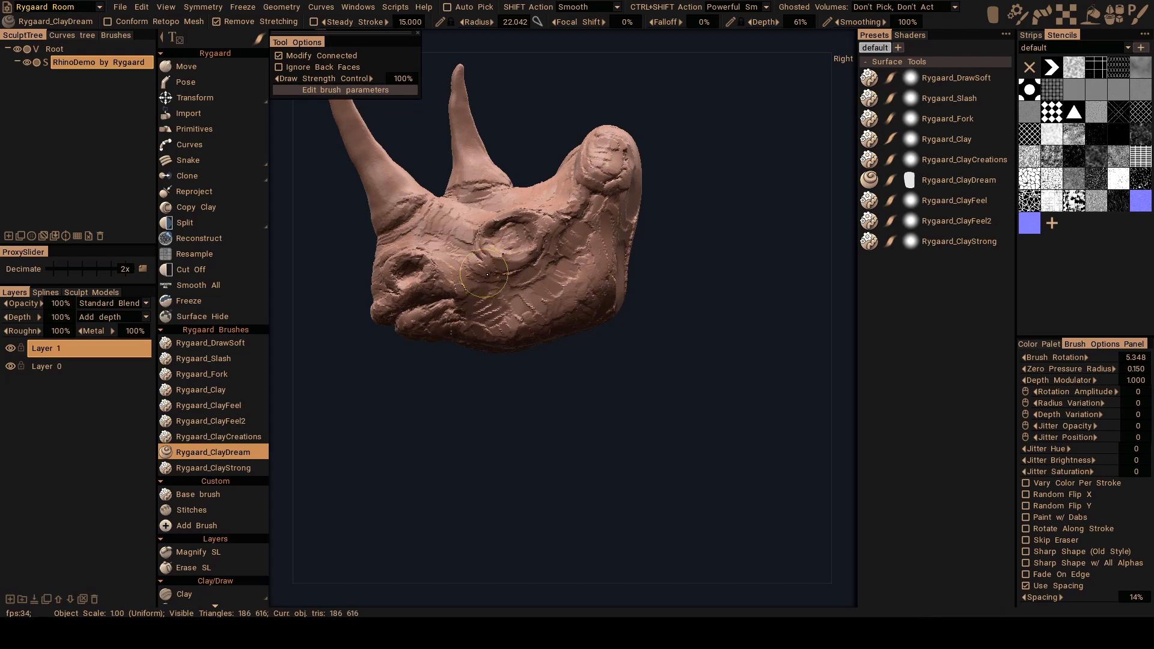
alt+drag(469, 274, 476, 274)
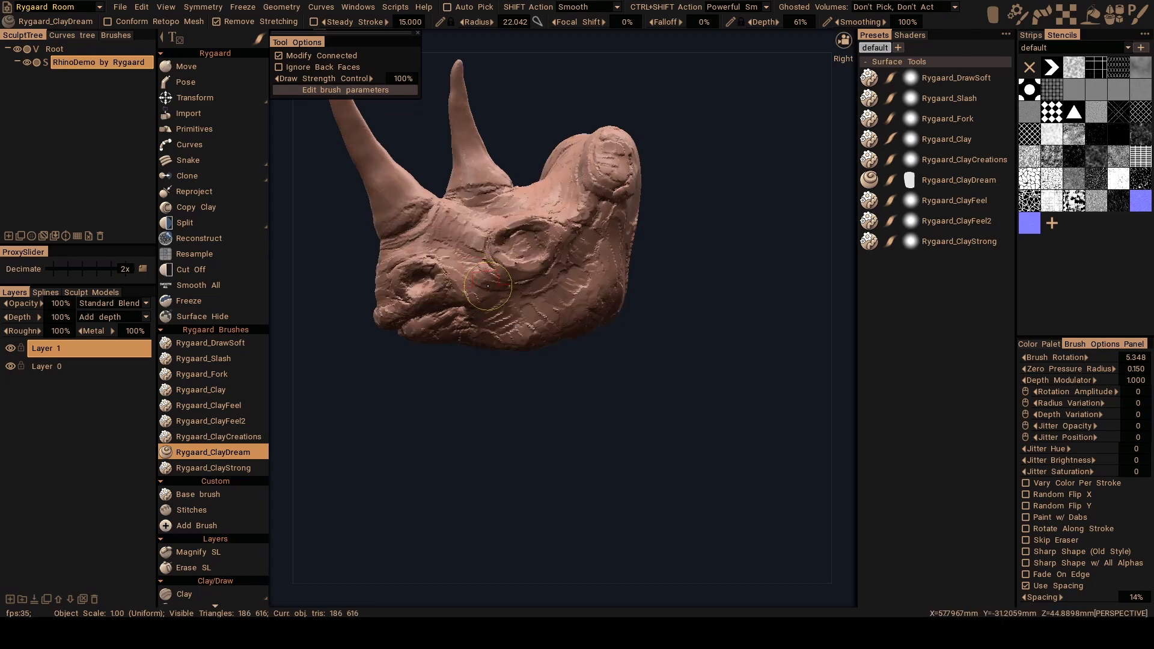
Carve around the lower rim of the eye with Rygaard_ClayDream, reducing the radius from about 22 to 16.
key(ctrl)
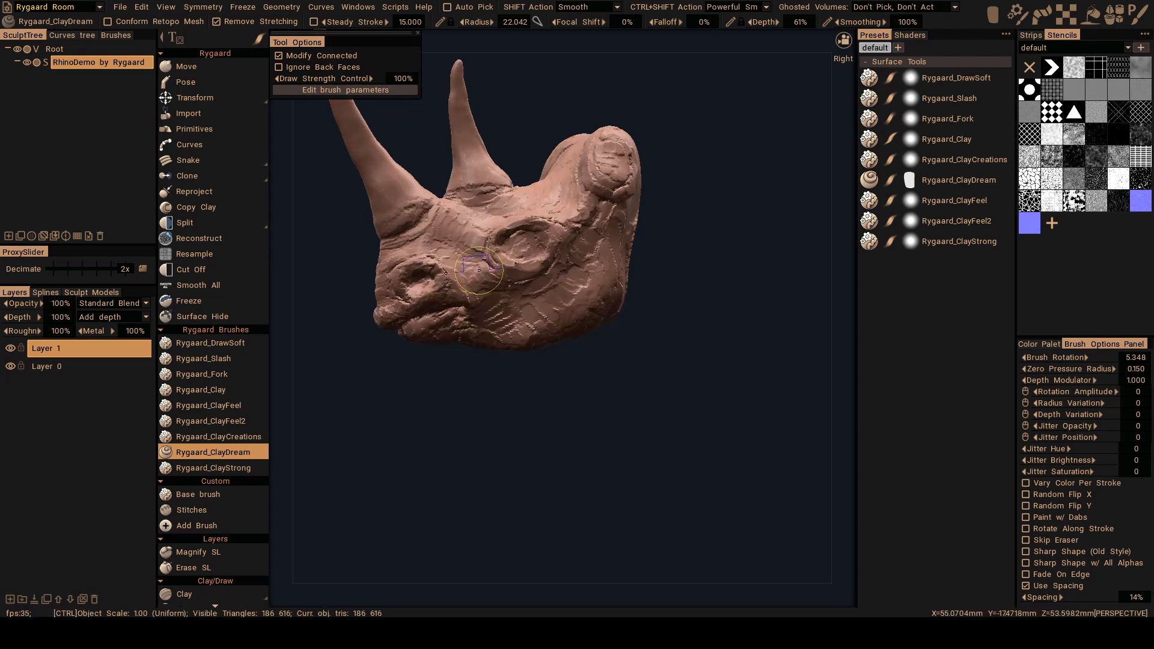
alt+drag(515, 270, 514, 280)
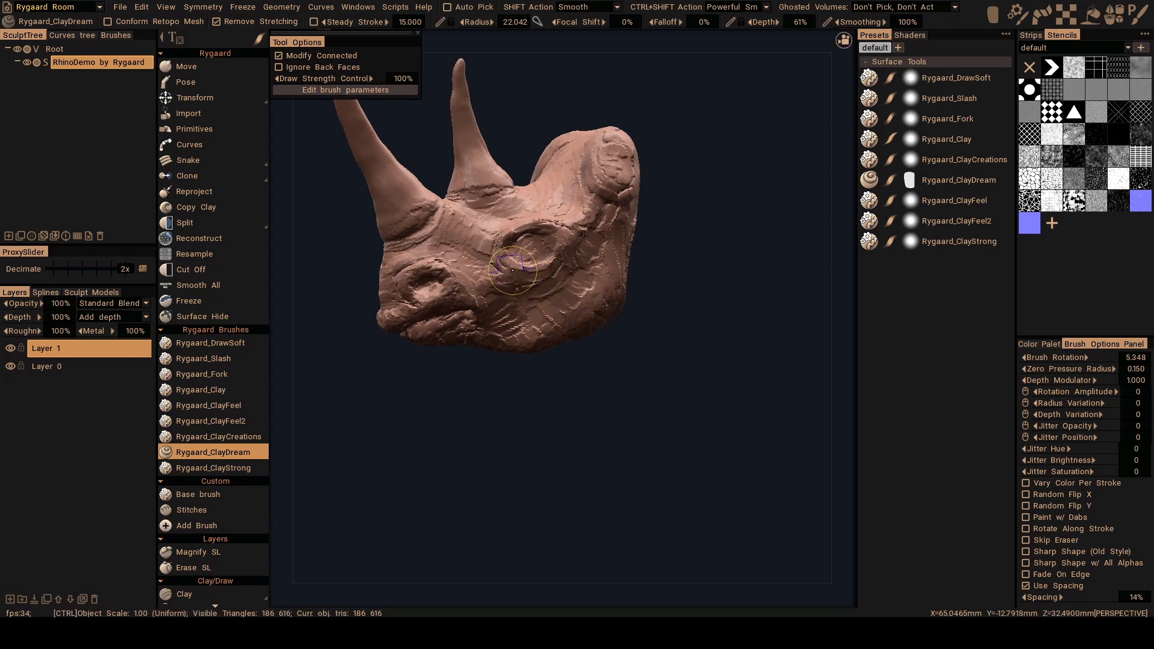
right_drag(512, 270, 514, 268)
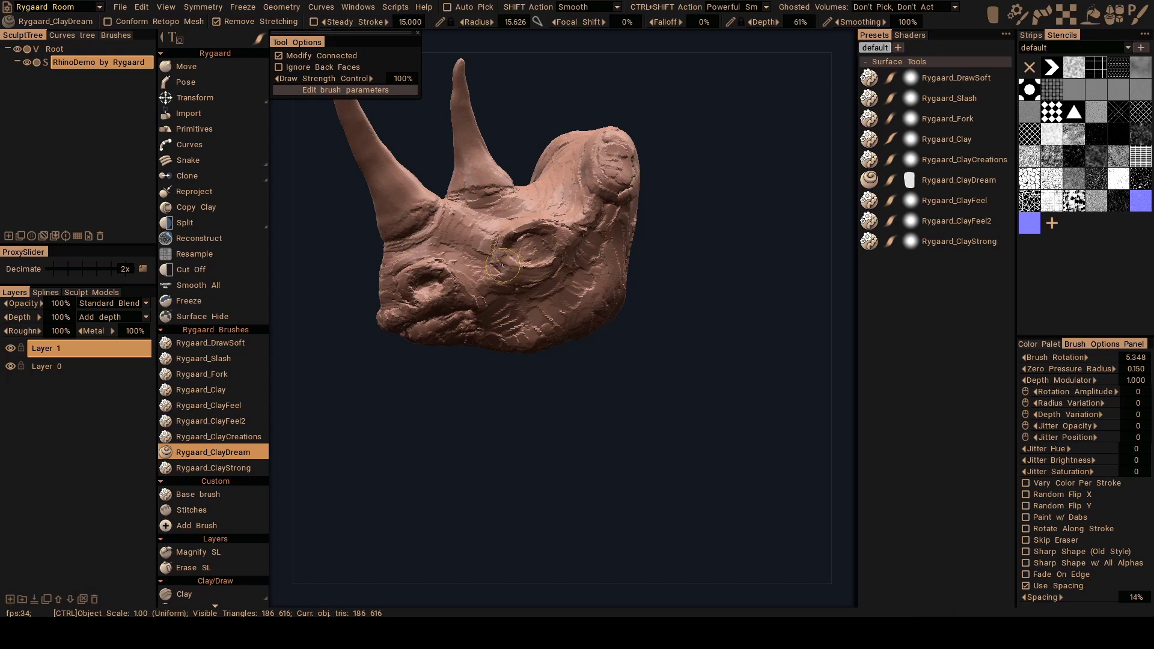
ctrl+drag(532, 266, 567, 253)
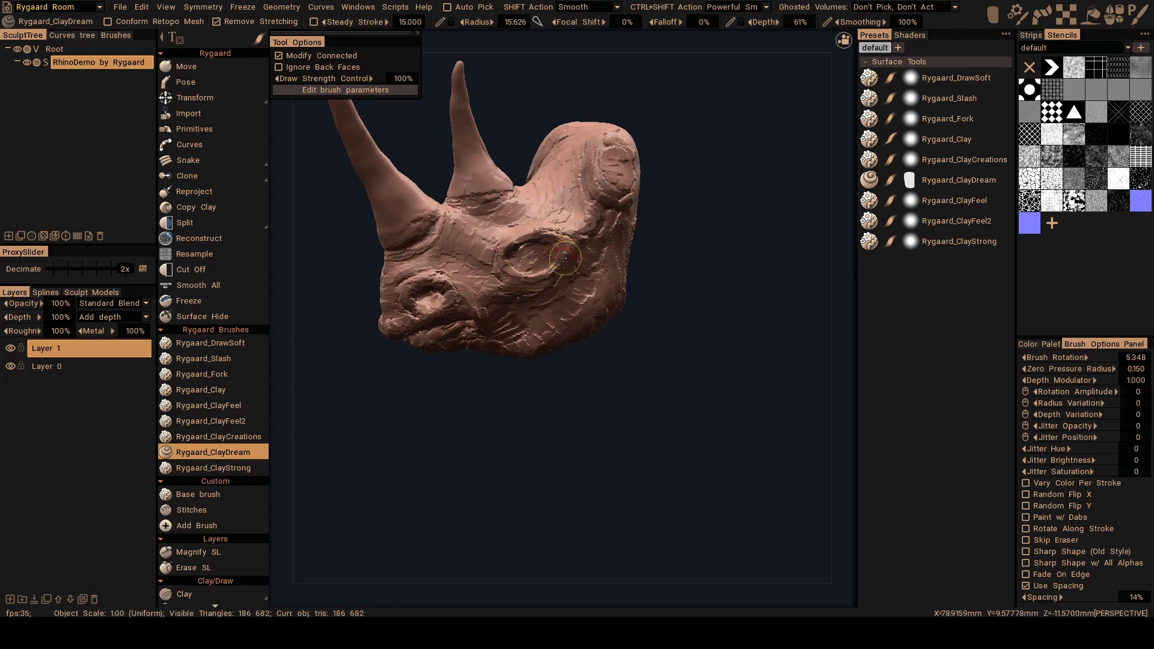
Shape the brow above the eye and the area in front of it with Rygaard_ClayDream at radii of about 19 to 26.
alt+drag(567, 239, 558, 258)
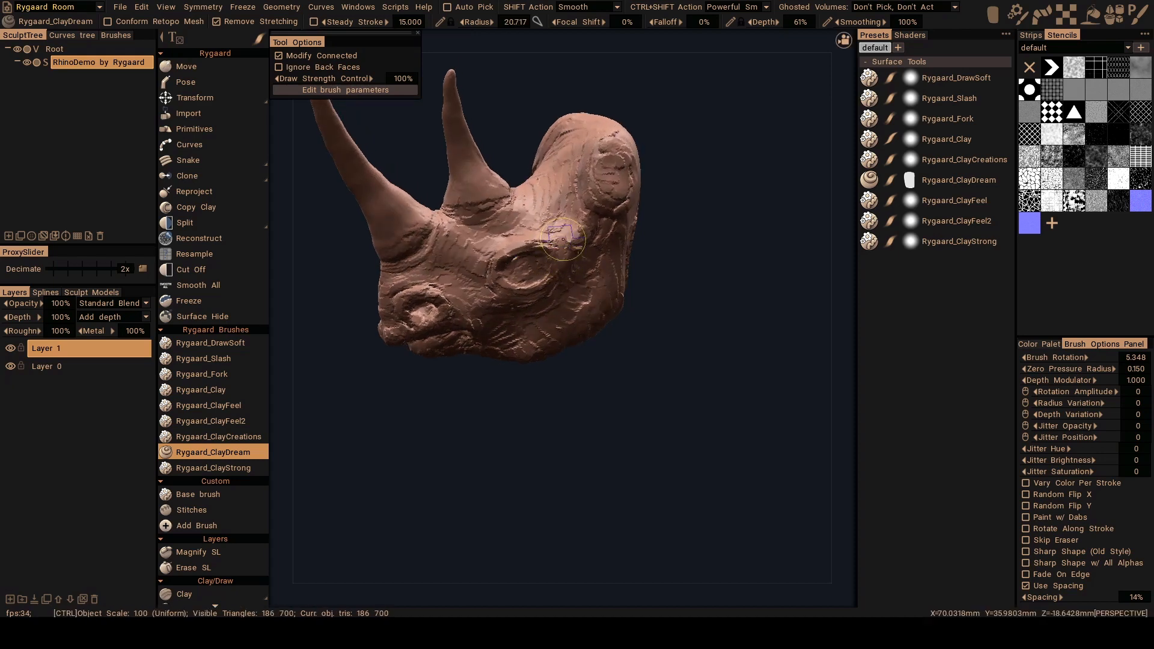
mouse_move(564, 240)
alt+mouse_down()
mouse_move(558, 251)
mouse_move(570, 241)
mouse_move(583, 260)
mouse_move(566, 269)
mouse_move(549, 247)
alt+mouse_up()
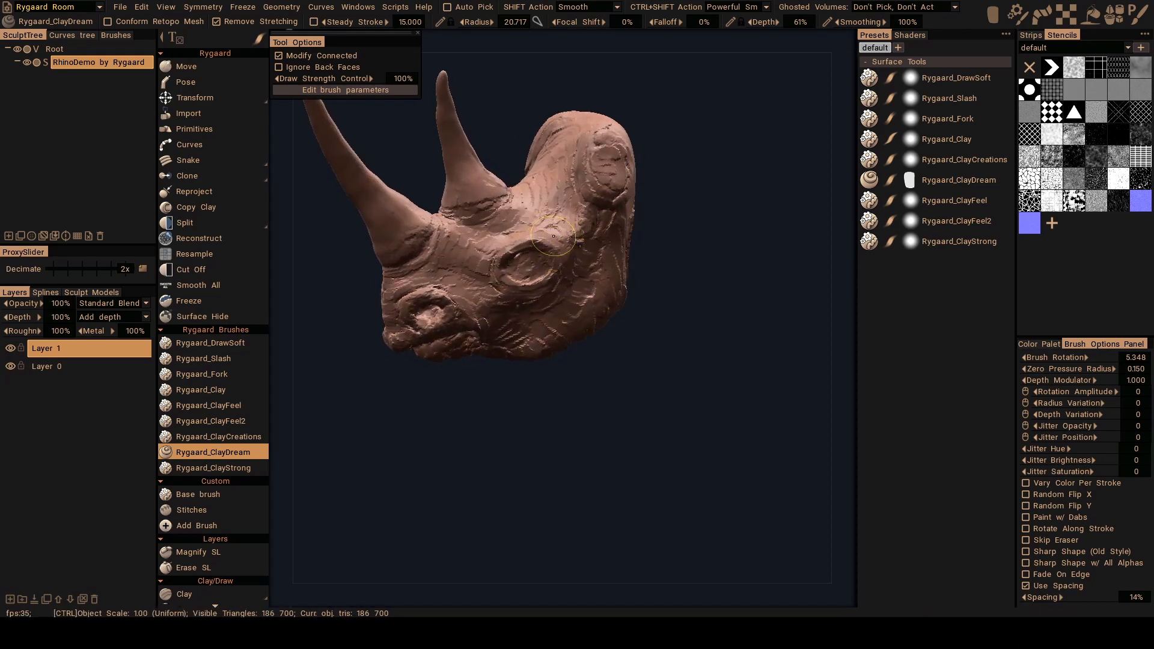
mouse_move(550, 244)
alt+mouse_down()
mouse_move(541, 232)
mouse_move(537, 257)
alt+mouse_up()
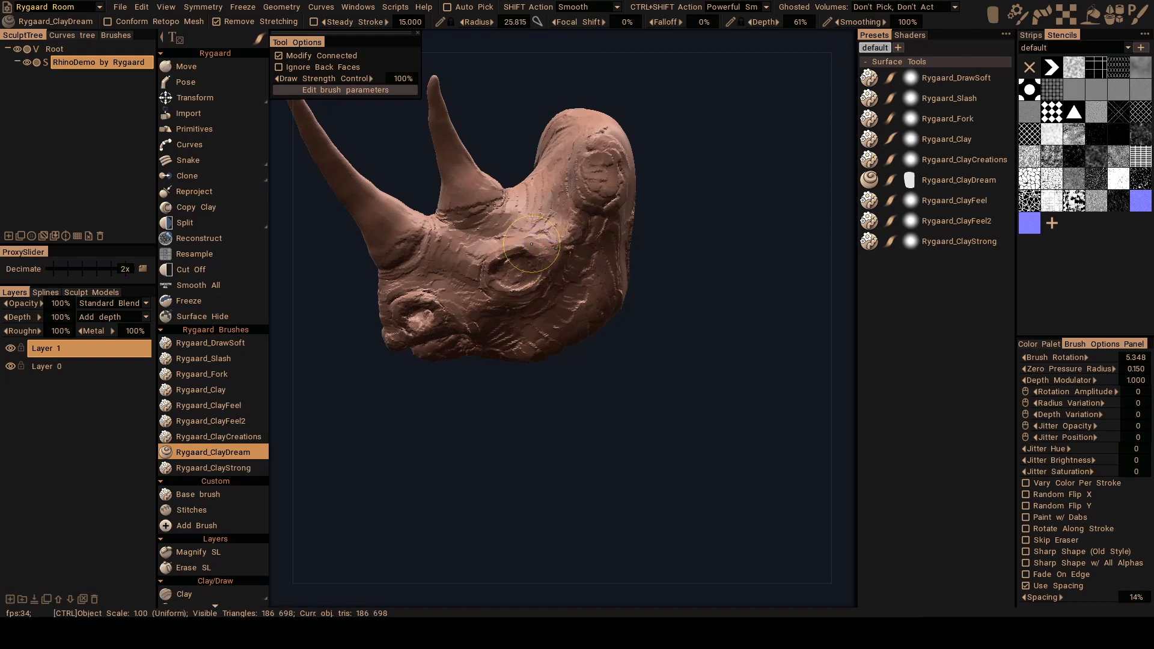
mouse_move(545, 241)
mouse_down()
mouse_move(559, 243)
mouse_move(544, 245)
mouse_move(555, 234)
mouse_move(552, 263)
mouse_move(548, 243)
mouse_up()
right_drag(549, 243, 541, 243)
mouse_move(541, 242)
alt+mouse_down()
mouse_move(541, 259)
mouse_move(510, 276)
mouse_move(542, 223)
mouse_move(538, 252)
alt+mouse_up()
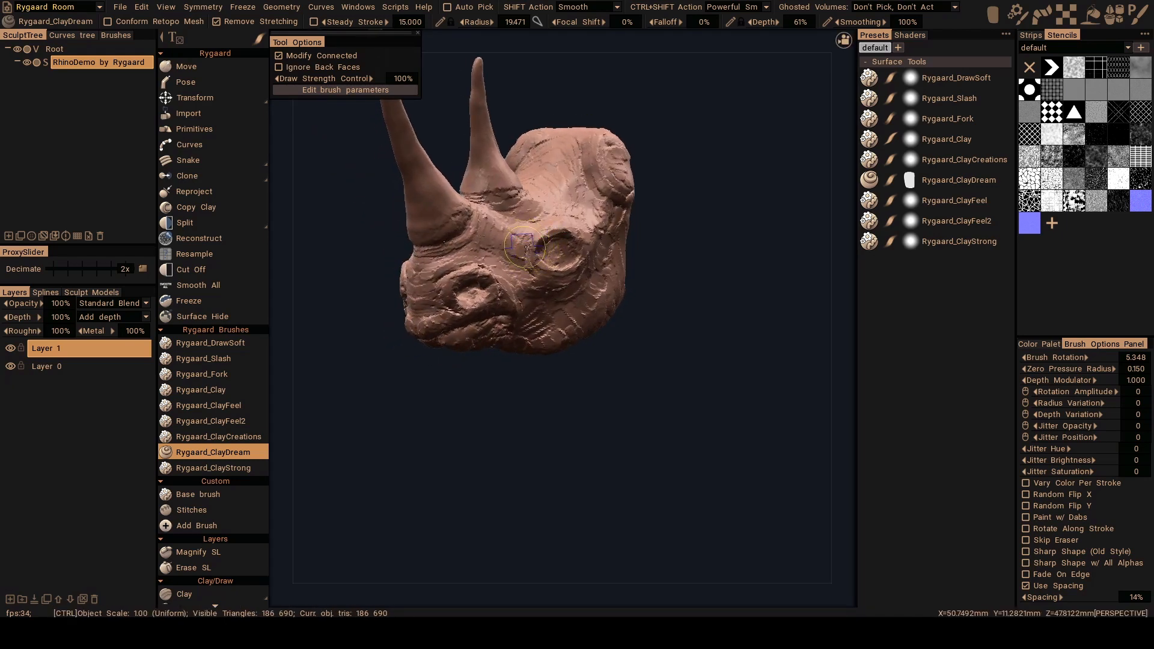
mouse_move(525, 244)
ctrl+mouse_down()
mouse_move(646, 256)
mouse_move(636, 248)
ctrl+mouse_up()
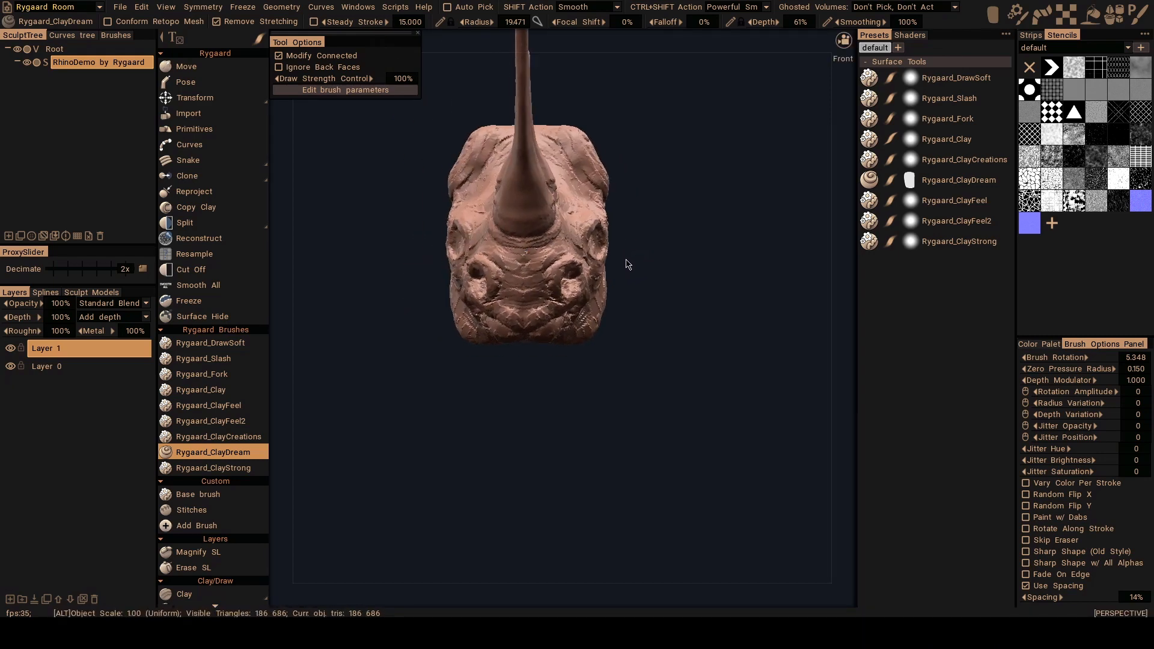
Adjust the snout around the nostrils from the front with Move, reducing the radius from about 36 to 22.
scroll(627, 265, up, 1)
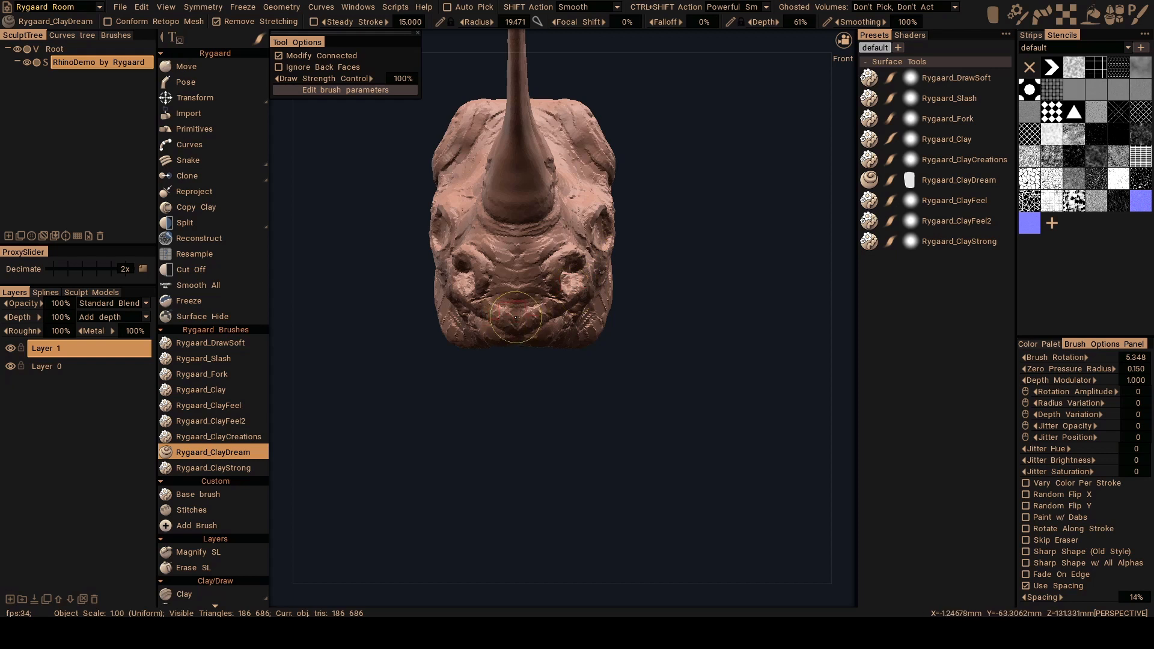
key(m)
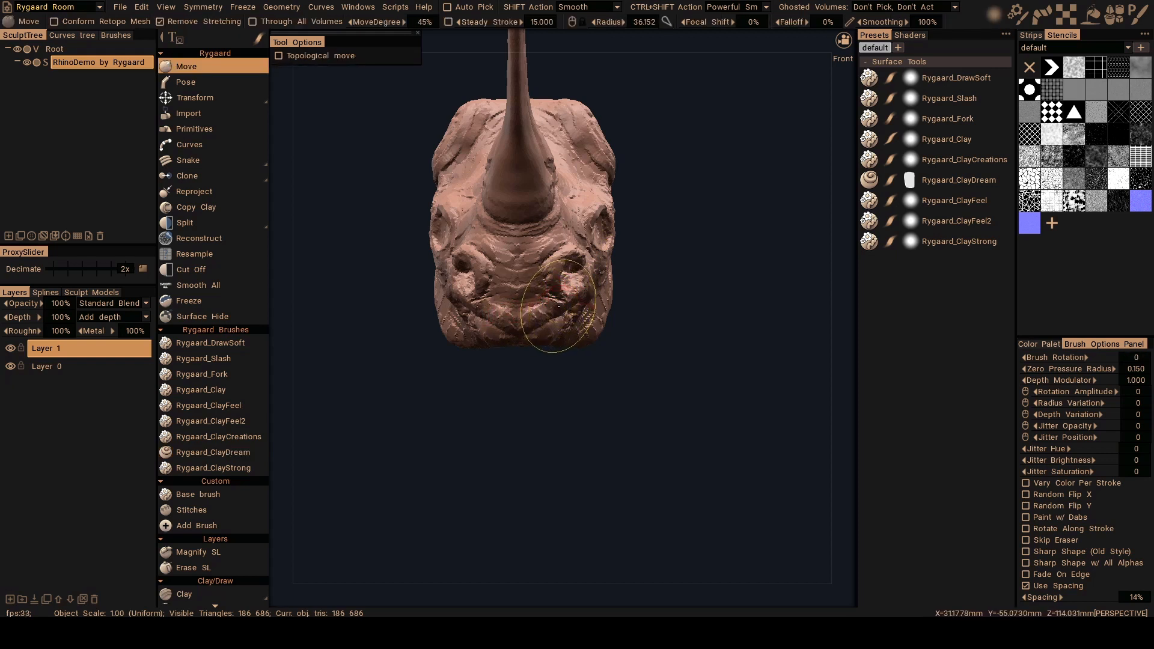
drag(558, 284, 582, 268)
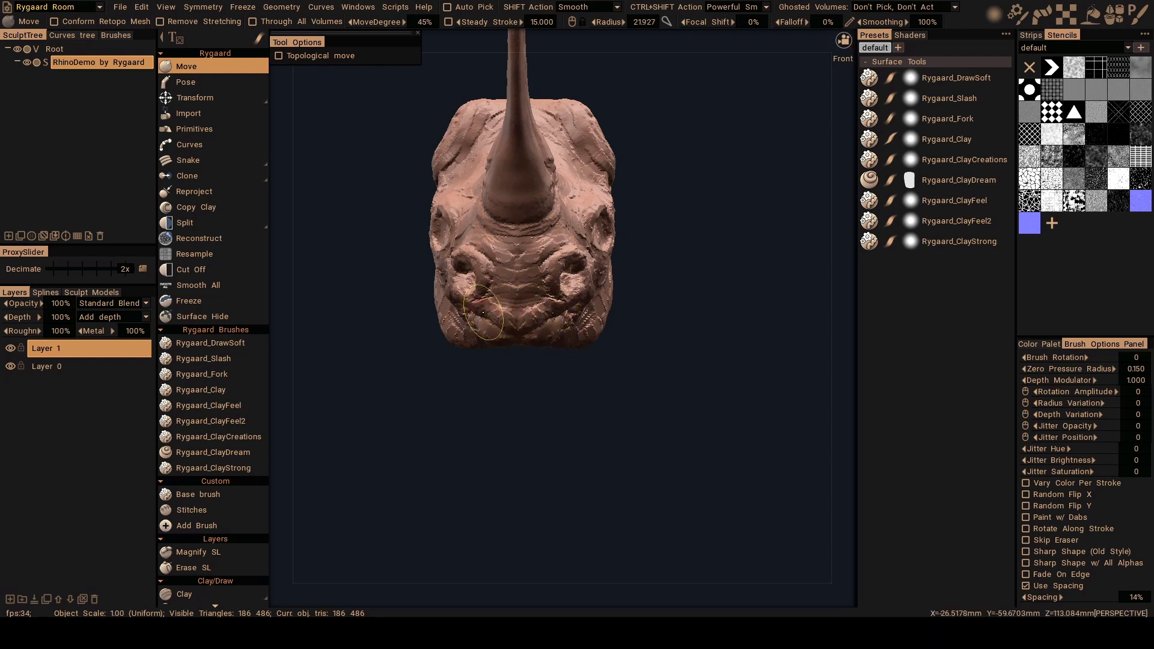
Examine the proportions of the snout, jaw and cheeks from below, the front and the side.
mouse_move(483, 312)
alt+mouse_down()
mouse_move(513, 329)
mouse_move(560, 304)
mouse_move(533, 319)
mouse_move(586, 317)
alt+mouse_up()
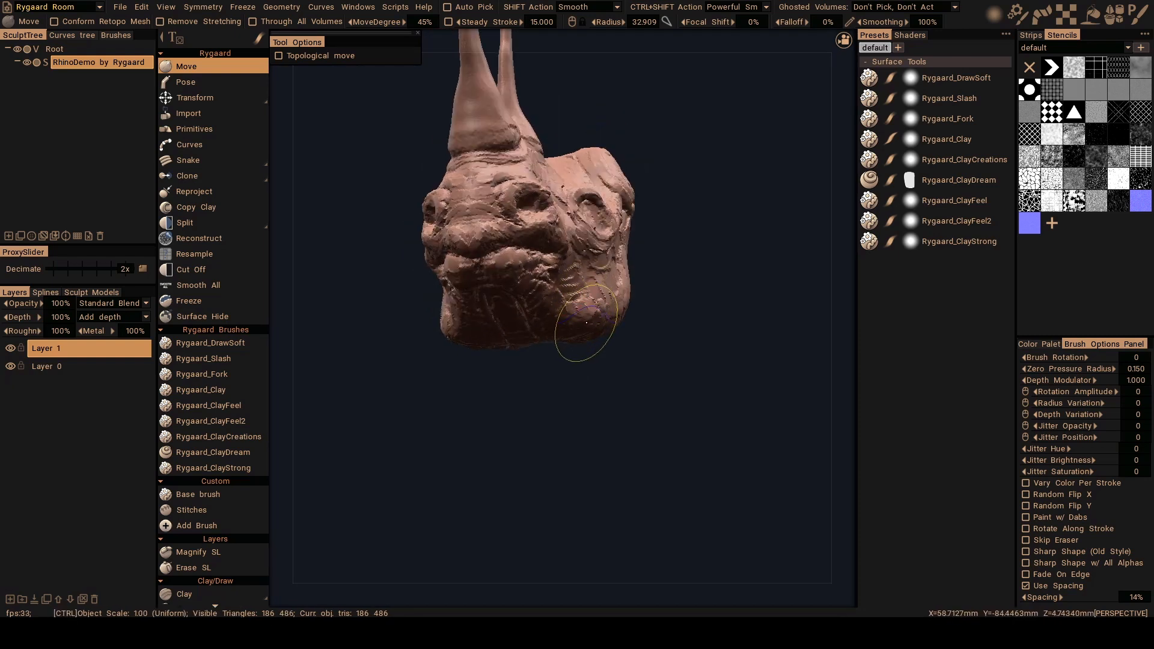
alt+drag(578, 318, 654, 291)
alt+right_drag(654, 292, 583, 231)
mouse_move(635, 262)
alt+mouse_down()
mouse_move(587, 255)
mouse_move(647, 265)
mouse_move(644, 279)
alt+mouse_up()
alt+right_drag(644, 279, 653, 317)
alt+drag(653, 317, 653, 260)
right_drag(483, 302, 481, 303)
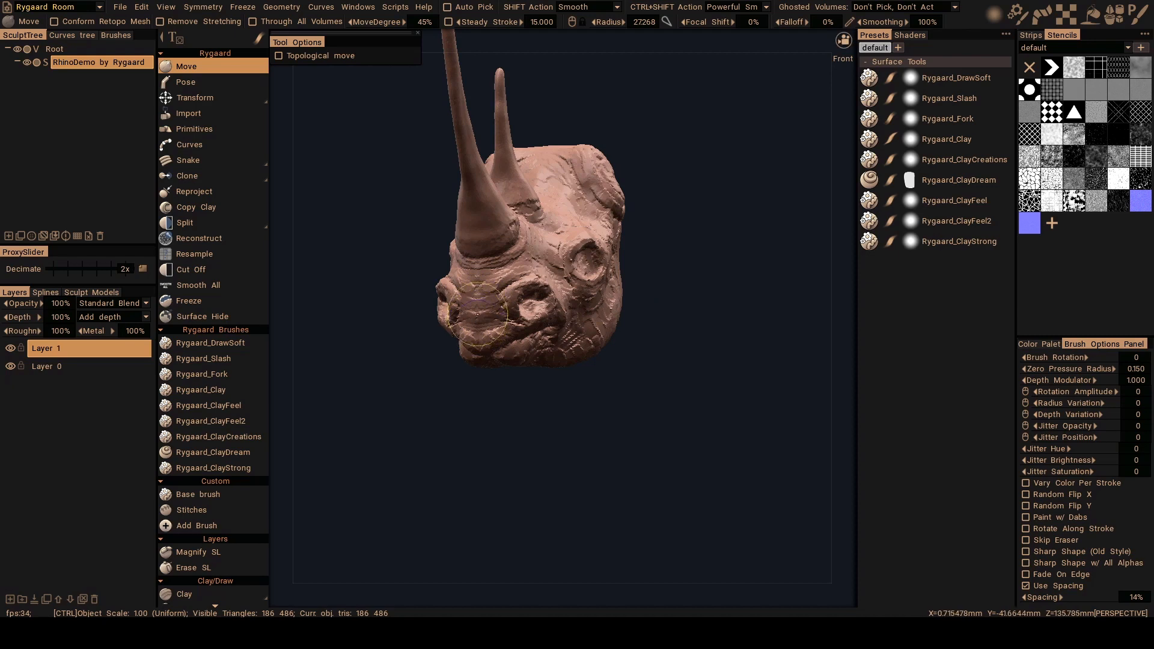
alt+drag(477, 288, 453, 267)
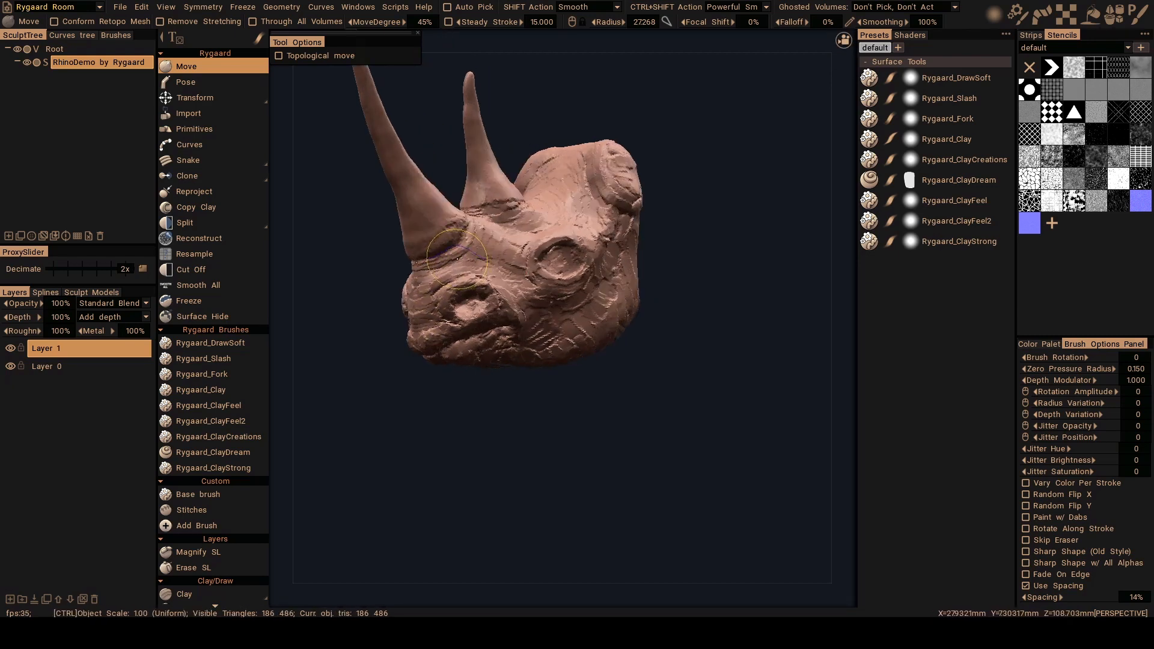
right_drag(457, 269, 453, 269)
alt+drag(488, 254, 599, 259)
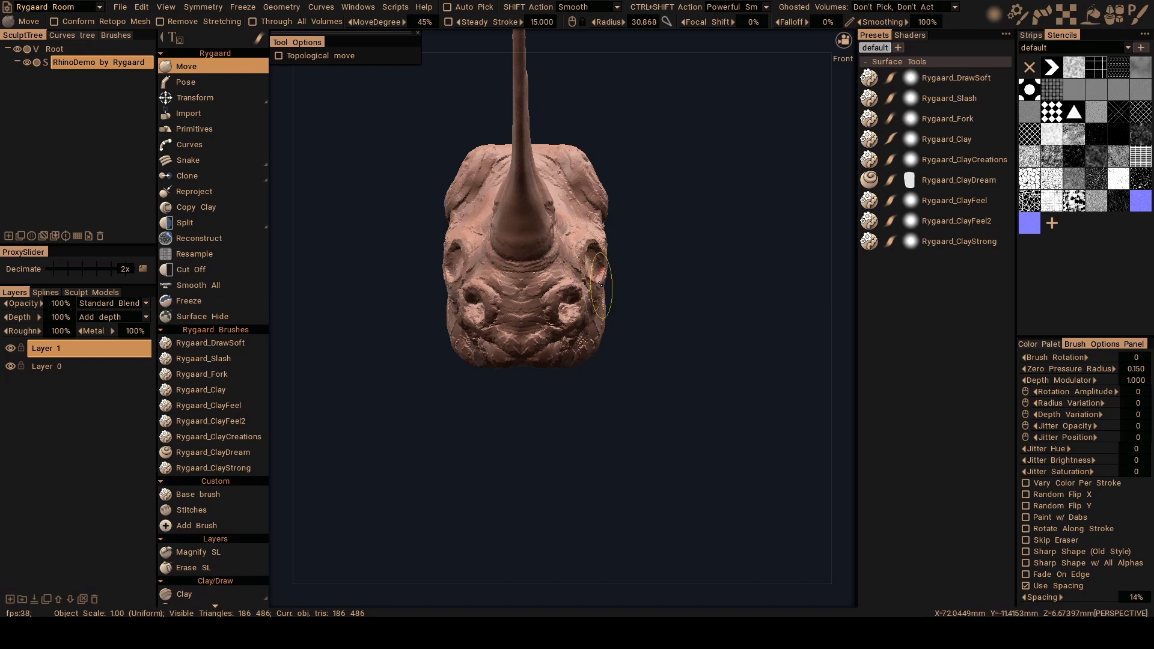
mouse_move(619, 270)
mouse_down()
mouse_move(599, 259)
mouse_move(626, 232)
mouse_move(633, 240)
mouse_move(536, 240)
mouse_move(561, 245)
mouse_move(550, 244)
mouse_up()
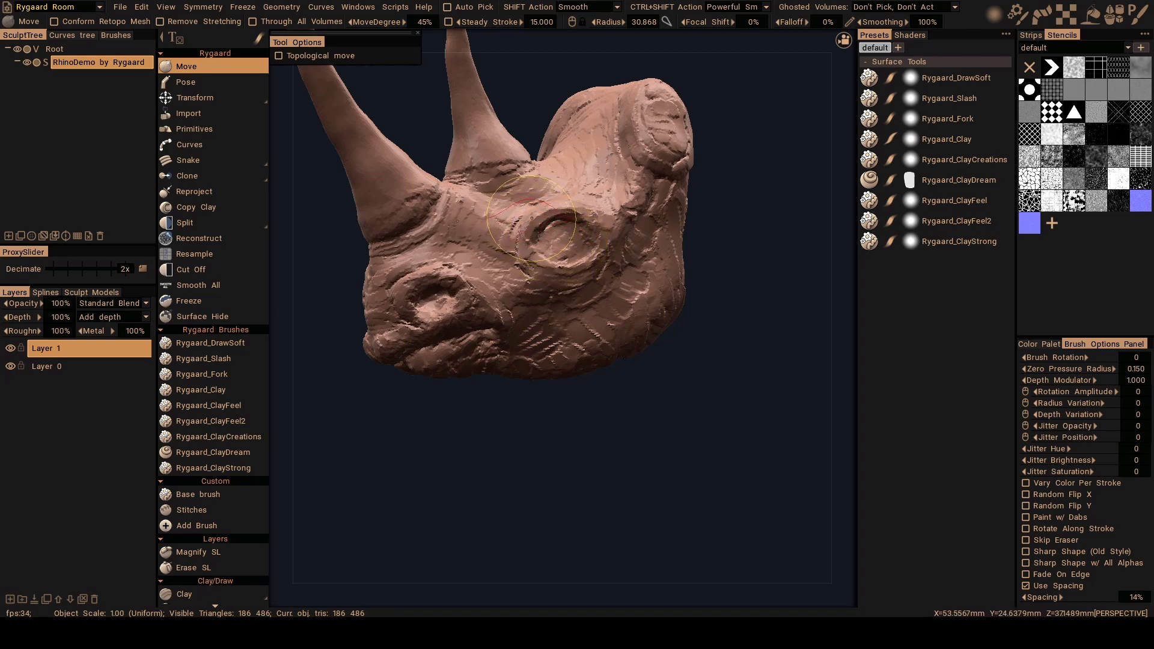
Build up the eyeball and lid forms inside the eye socket with Rygaard_ClayDream, reducing the radius from about 21 to 13.
click(235, 452)
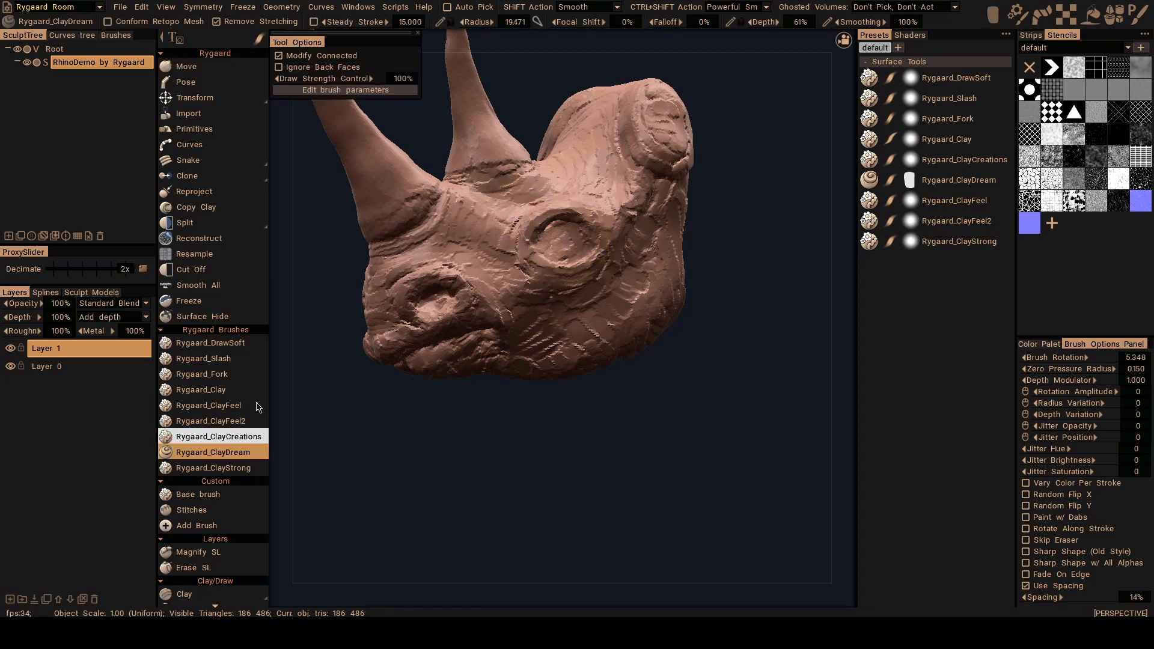
mouse_move(550, 249)
alt+mouse_down()
mouse_move(522, 287)
mouse_move(535, 264)
alt+mouse_up()
scroll(523, 281, up, 2)
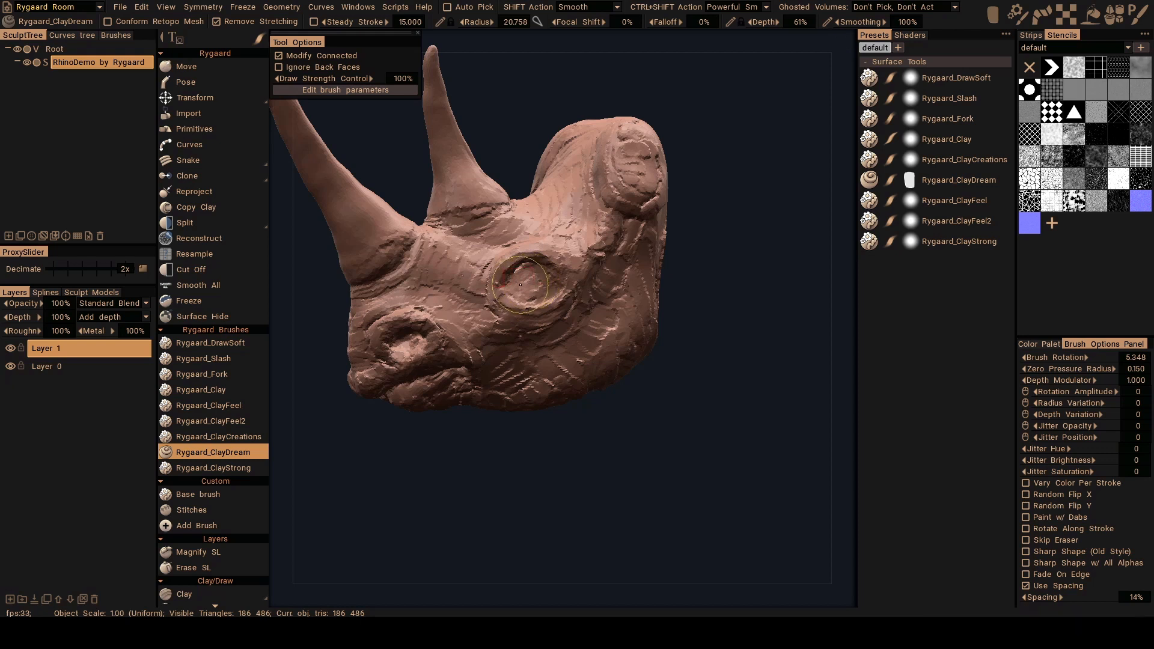
scroll(537, 279, down, 2)
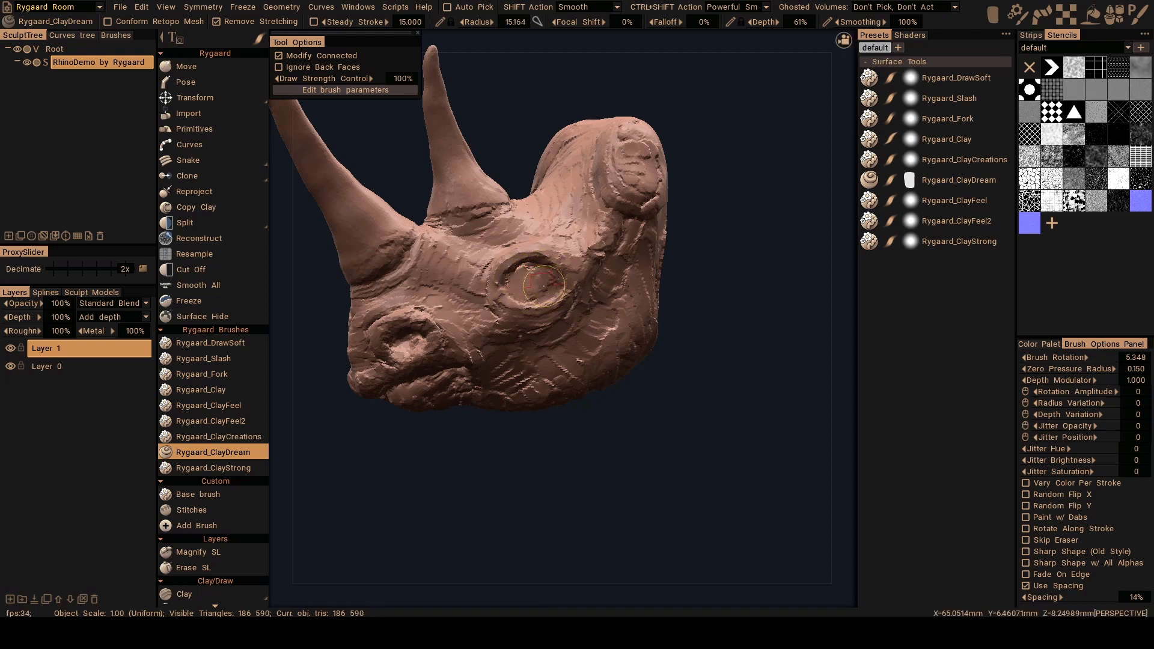
drag(544, 280, 524, 275)
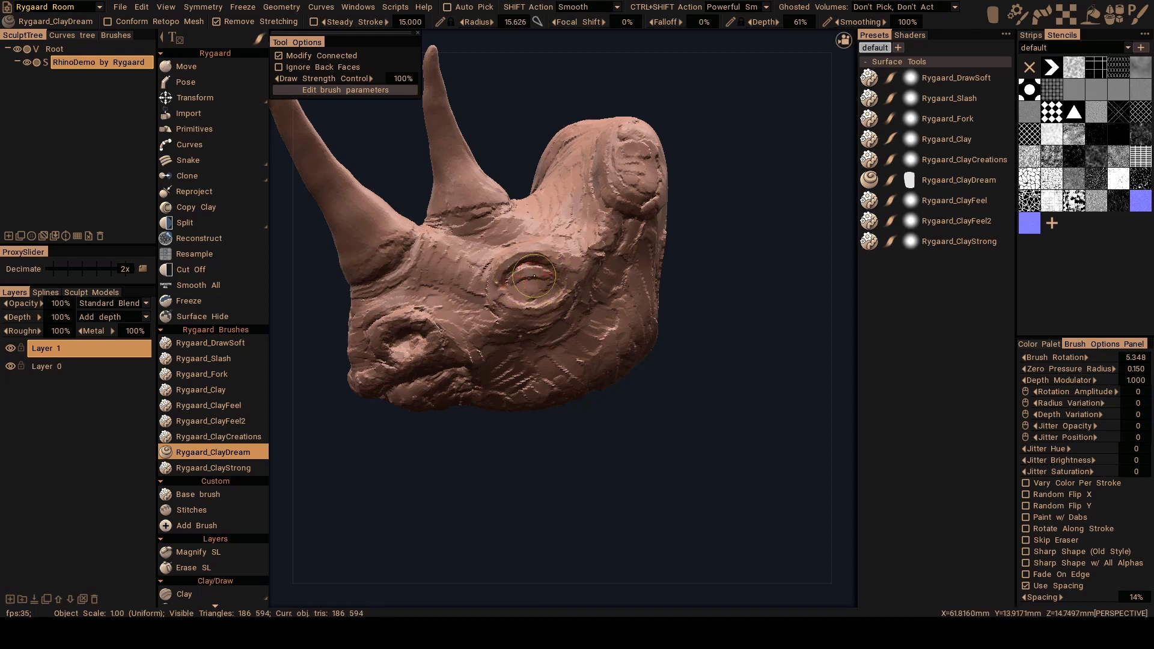
scroll(532, 277, down, 1)
drag(520, 282, 524, 290)
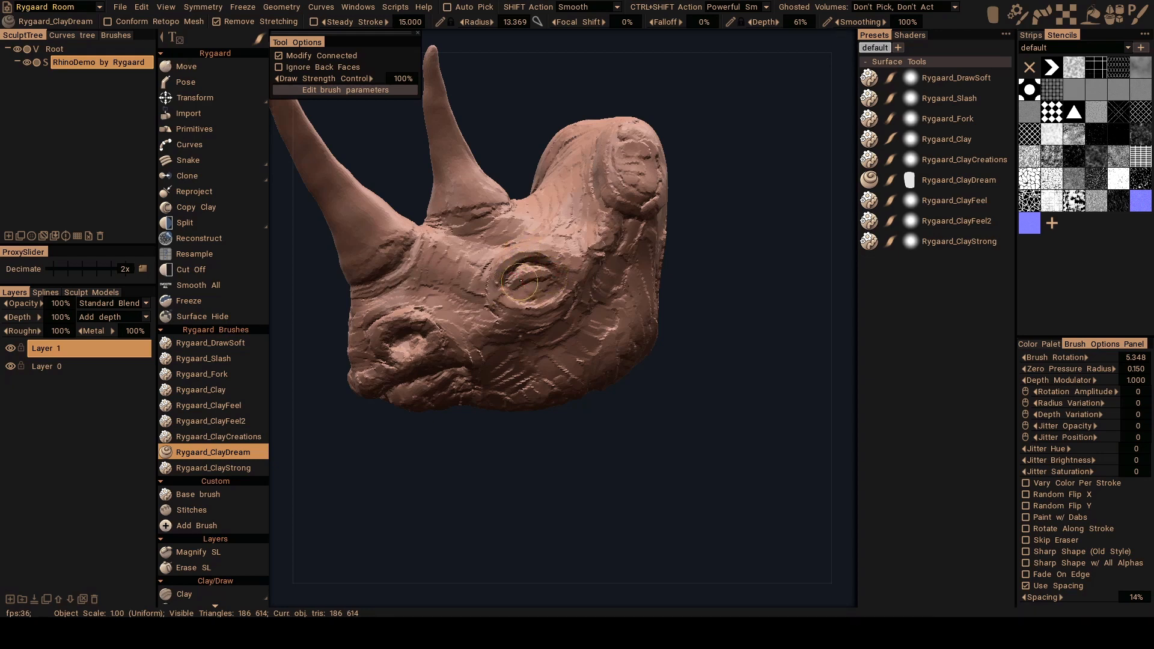
Define the eyelids and the eye opening with Rygaard_ClayDream, working at radii of about 10 down to 6.
mouse_move(540, 276)
alt+mouse_down()
mouse_move(504, 260)
mouse_move(496, 272)
alt+mouse_up()
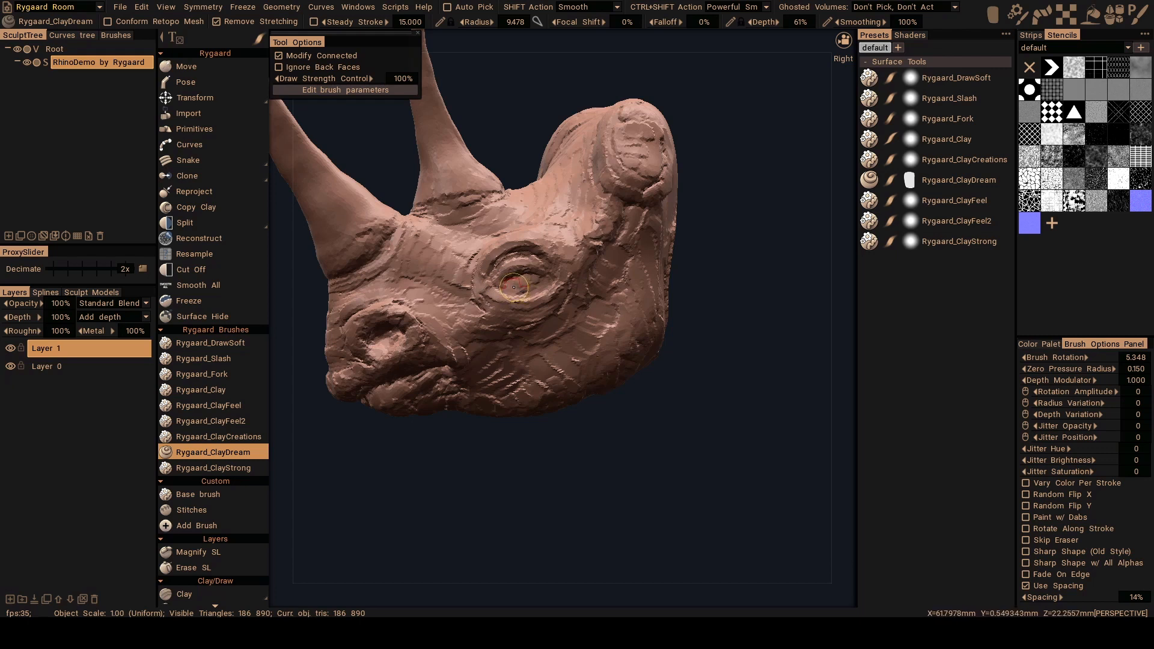
drag(506, 283, 504, 283)
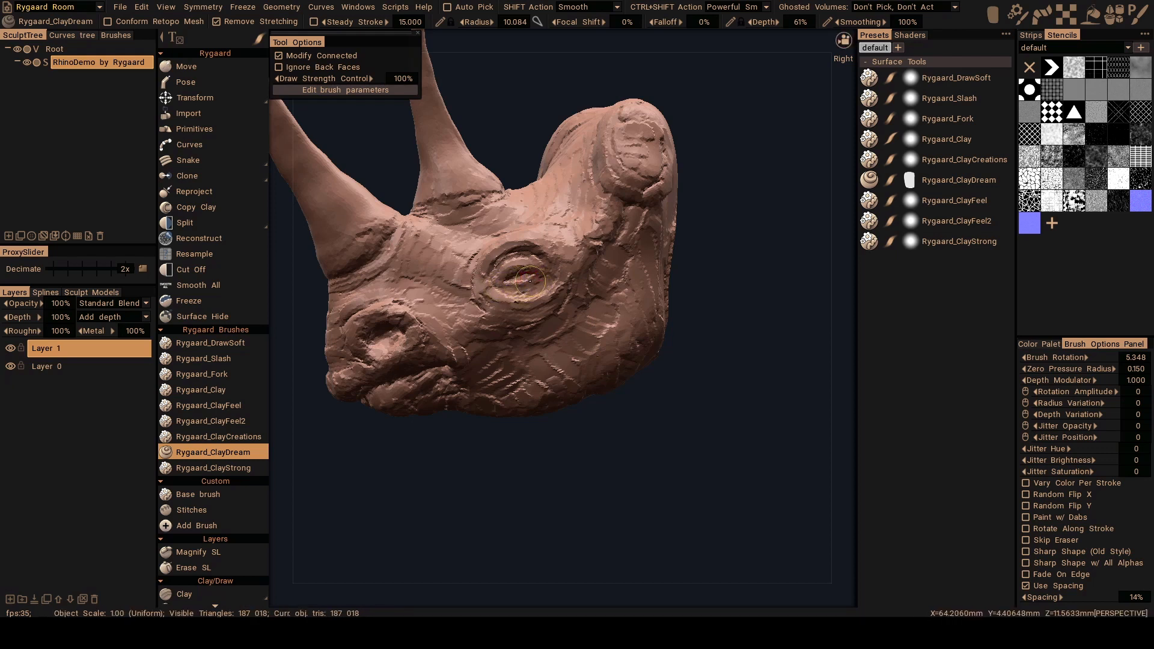
ctrl+drag(523, 275, 508, 280)
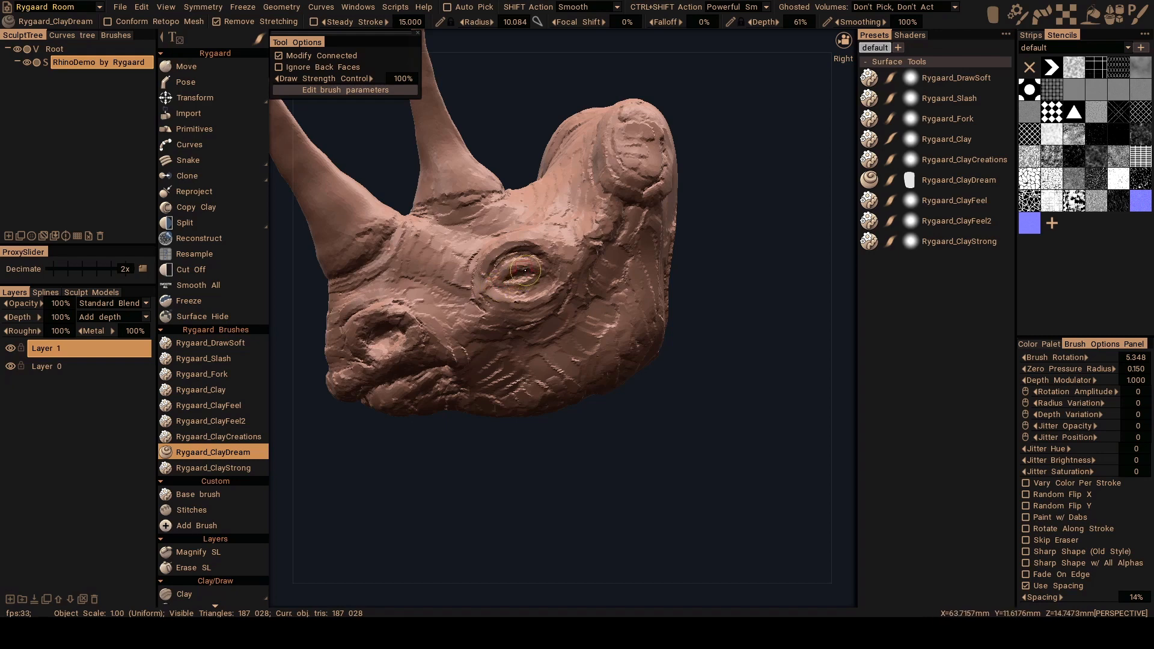
scroll(503, 283, up, 3)
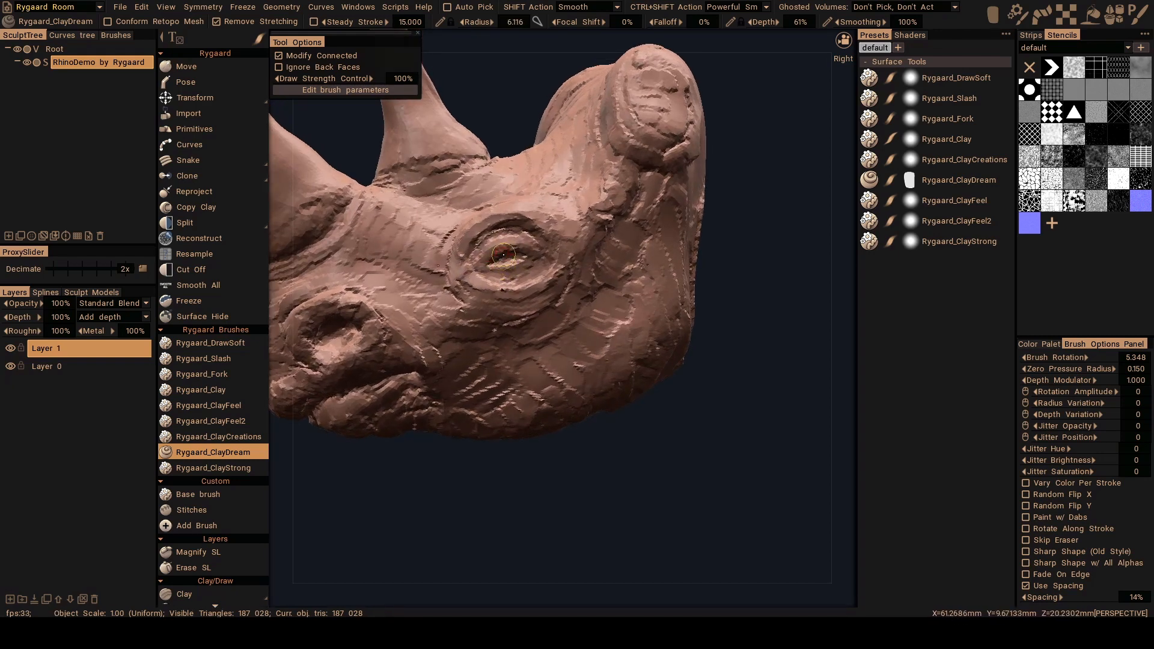
mouse_move(492, 250)
mouse_down()
mouse_move(486, 264)
mouse_move(498, 271)
mouse_move(479, 264)
mouse_move(490, 270)
mouse_move(526, 264)
mouse_move(499, 266)
mouse_move(522, 262)
mouse_move(502, 265)
mouse_move(517, 264)
mouse_move(513, 236)
mouse_move(522, 274)
mouse_up()
right_drag(534, 259, 545, 259)
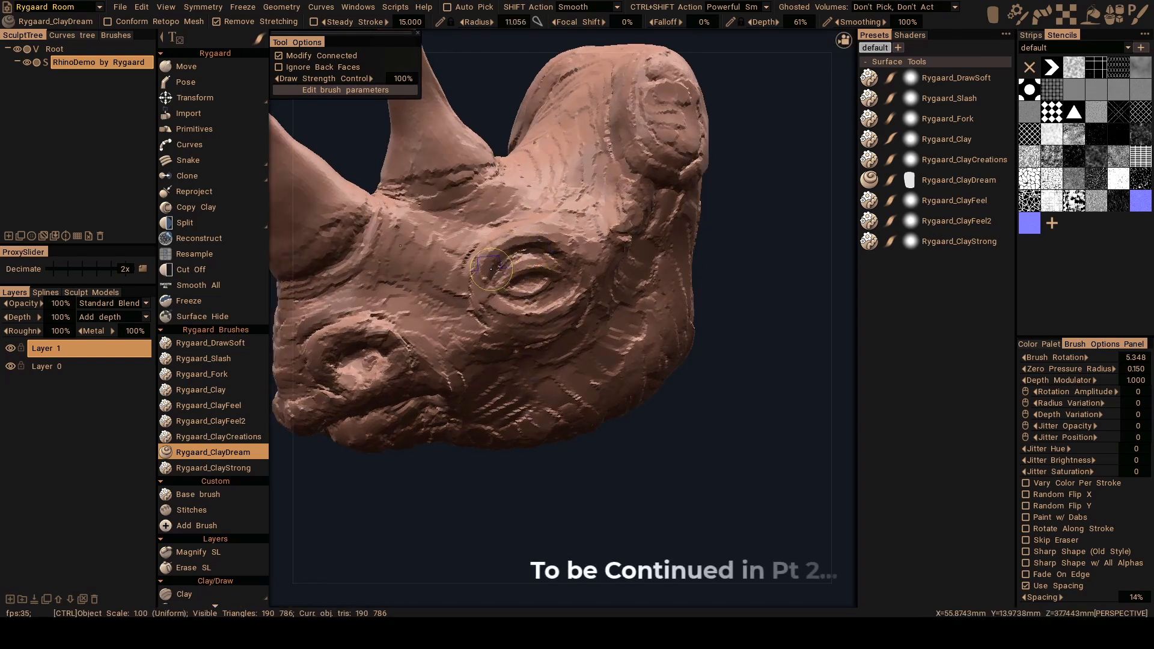
Sculpt the folds around the front corner and upper lid of the eye with Rygaard_ClayDream at radii of about 14 to 10.
mouse_move(496, 268)
ctrl+mouse_down()
mouse_move(544, 247)
mouse_move(494, 277)
ctrl+mouse_up()
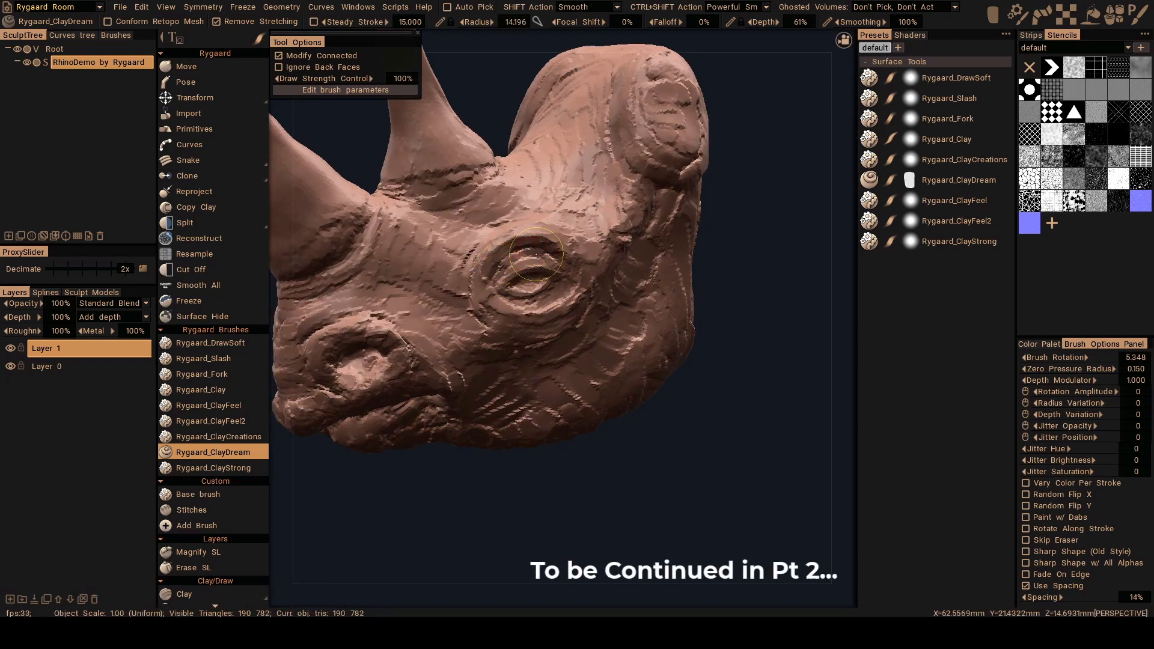
right_drag(502, 270, 541, 270)
drag(517, 265, 498, 277)
right_drag(517, 266, 504, 267)
drag(503, 266, 534, 255)
right_drag(534, 256, 524, 256)
mouse_move(525, 257)
mouse_down()
mouse_move(501, 263)
mouse_move(520, 244)
mouse_up()
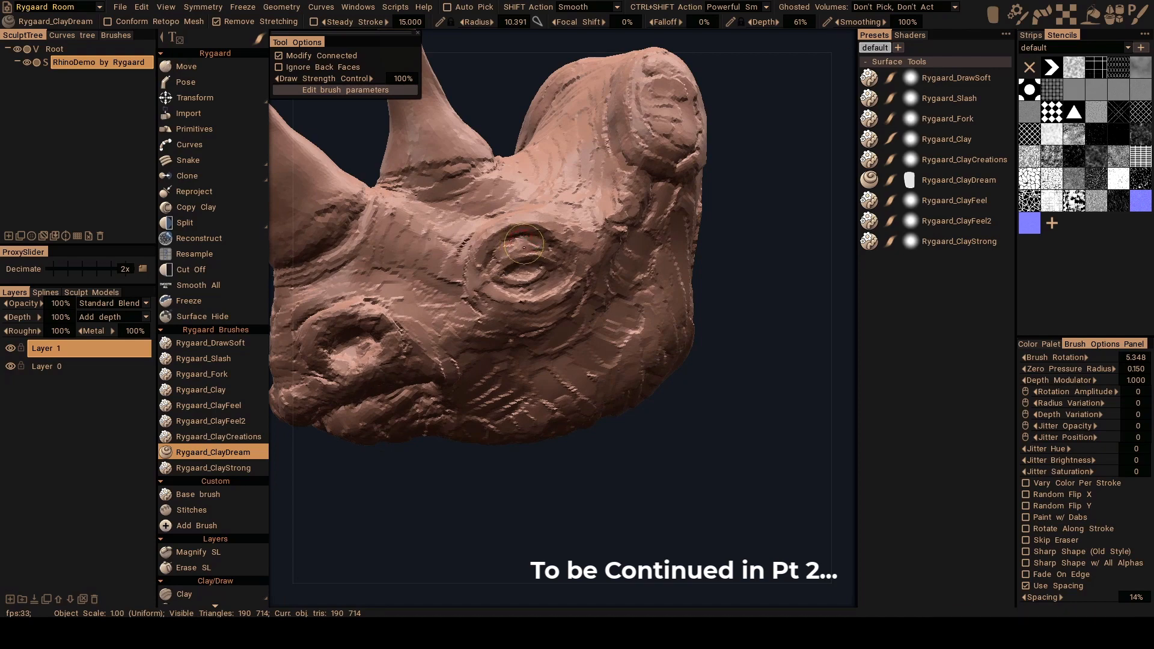